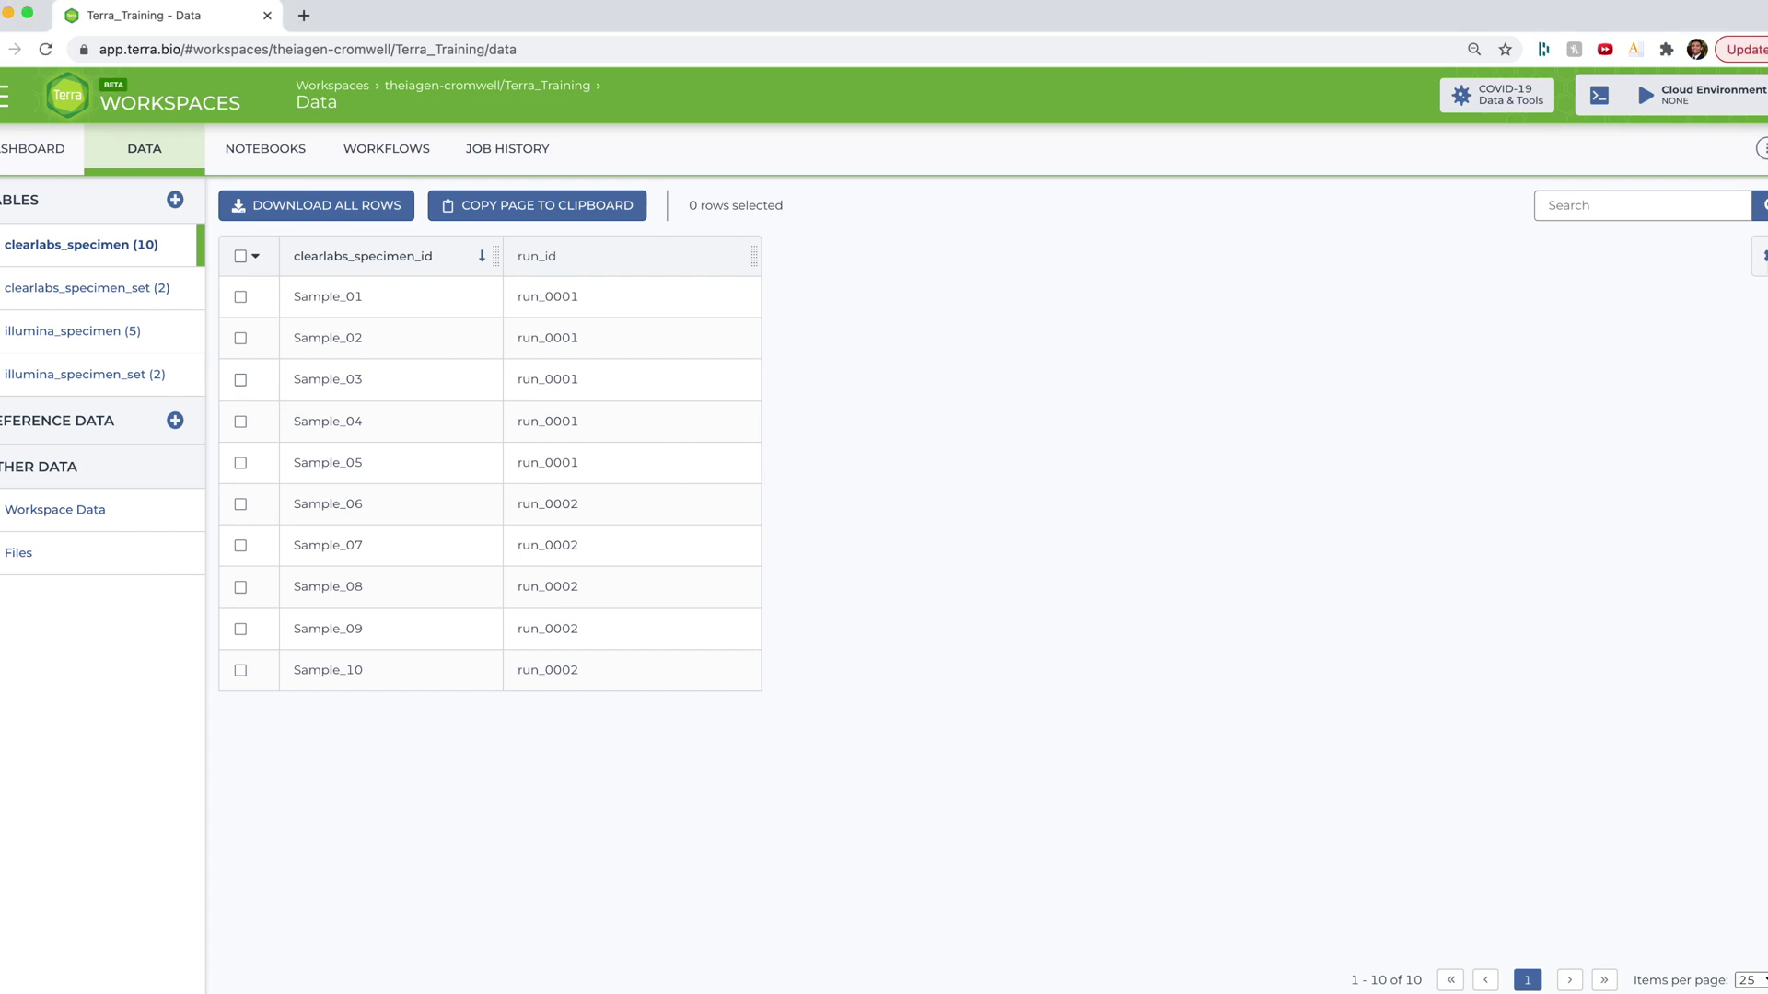
Open the column selection for the clearlabs_specimen table from the gear at its right edge
{"action": "left_click", "coordinate": [1762, 256]}
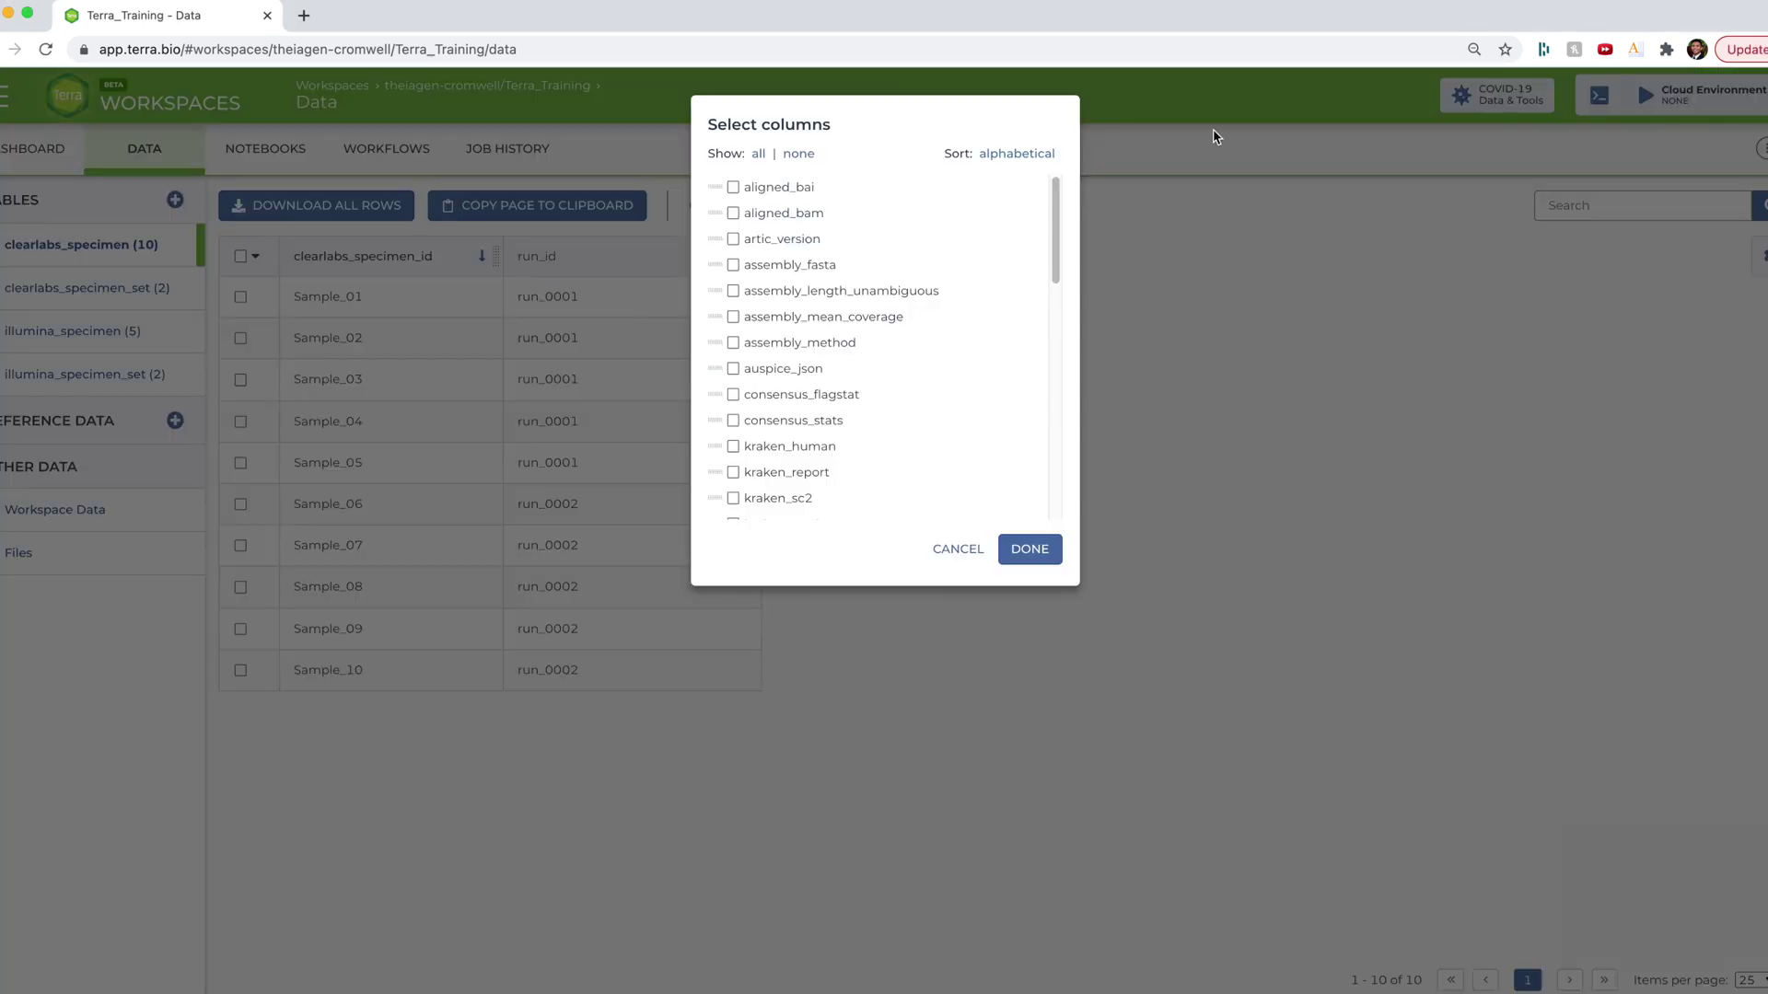
Show every column of the clearlabs_specimen table and look over the result
{"action": "left_click", "coordinate": [758, 153]}
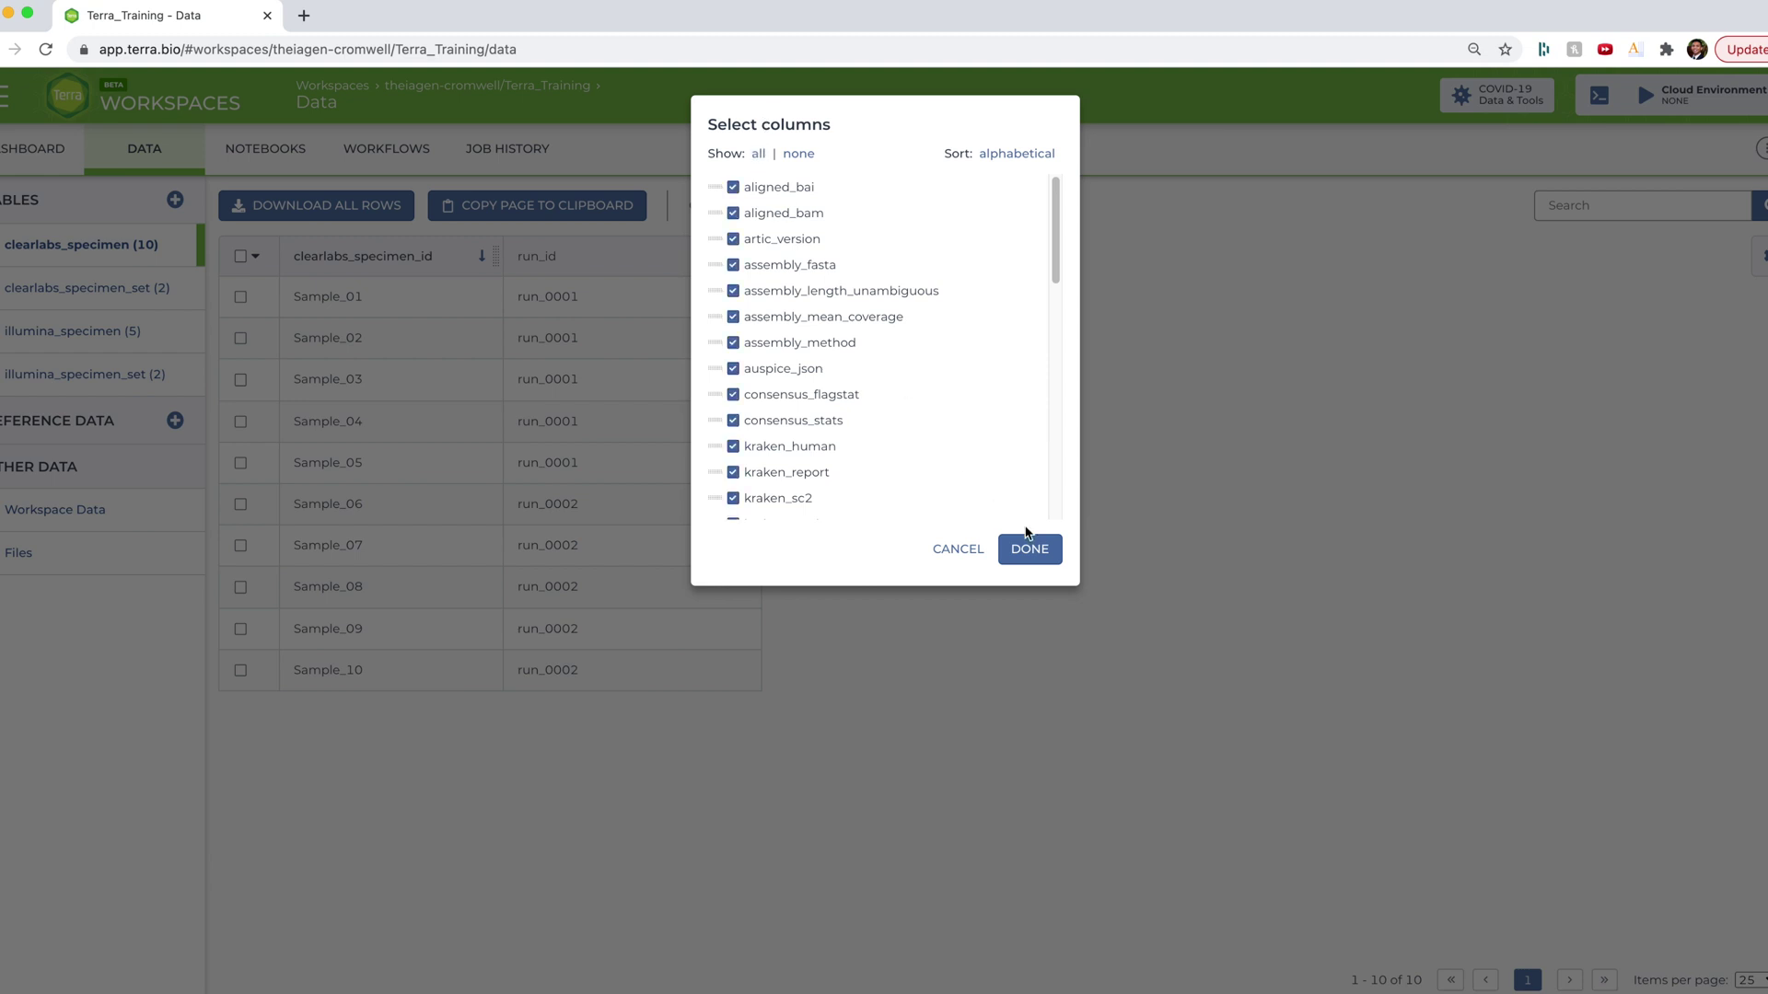
{"action": "left_click", "coordinate": [1028, 549]}
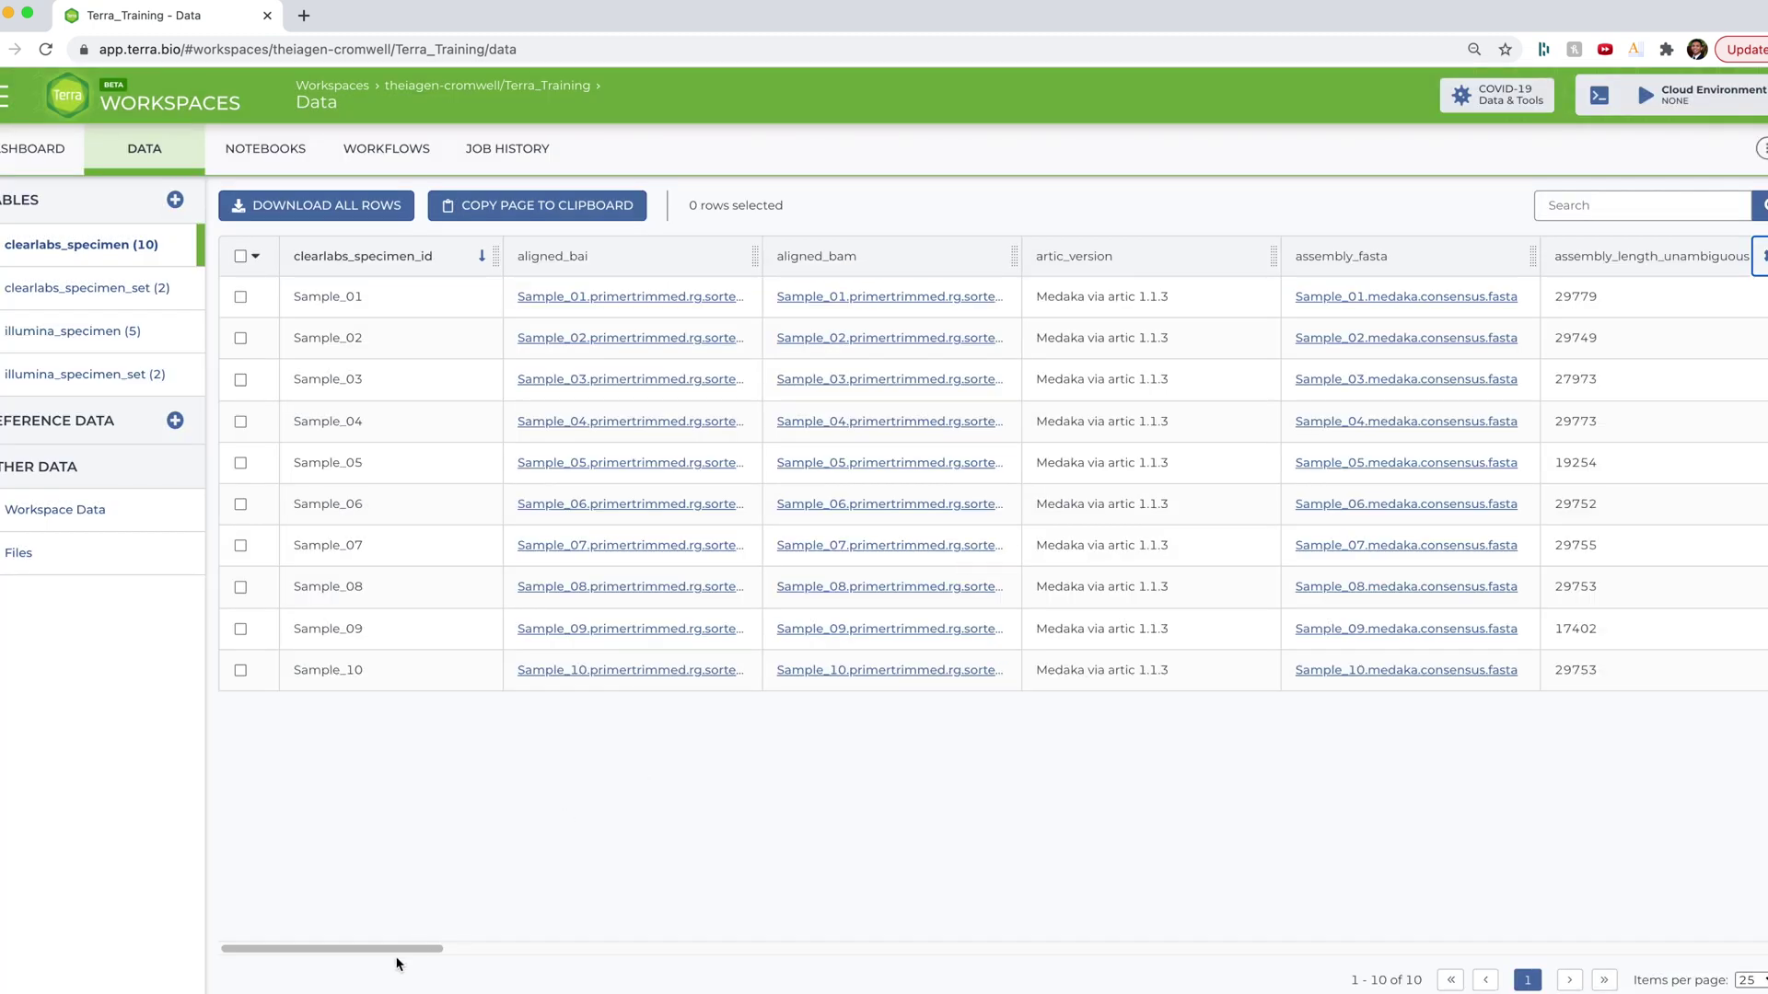
{"action": "left_click_drag", "start_coordinate": [397, 964], "coordinate": [766, 958]}
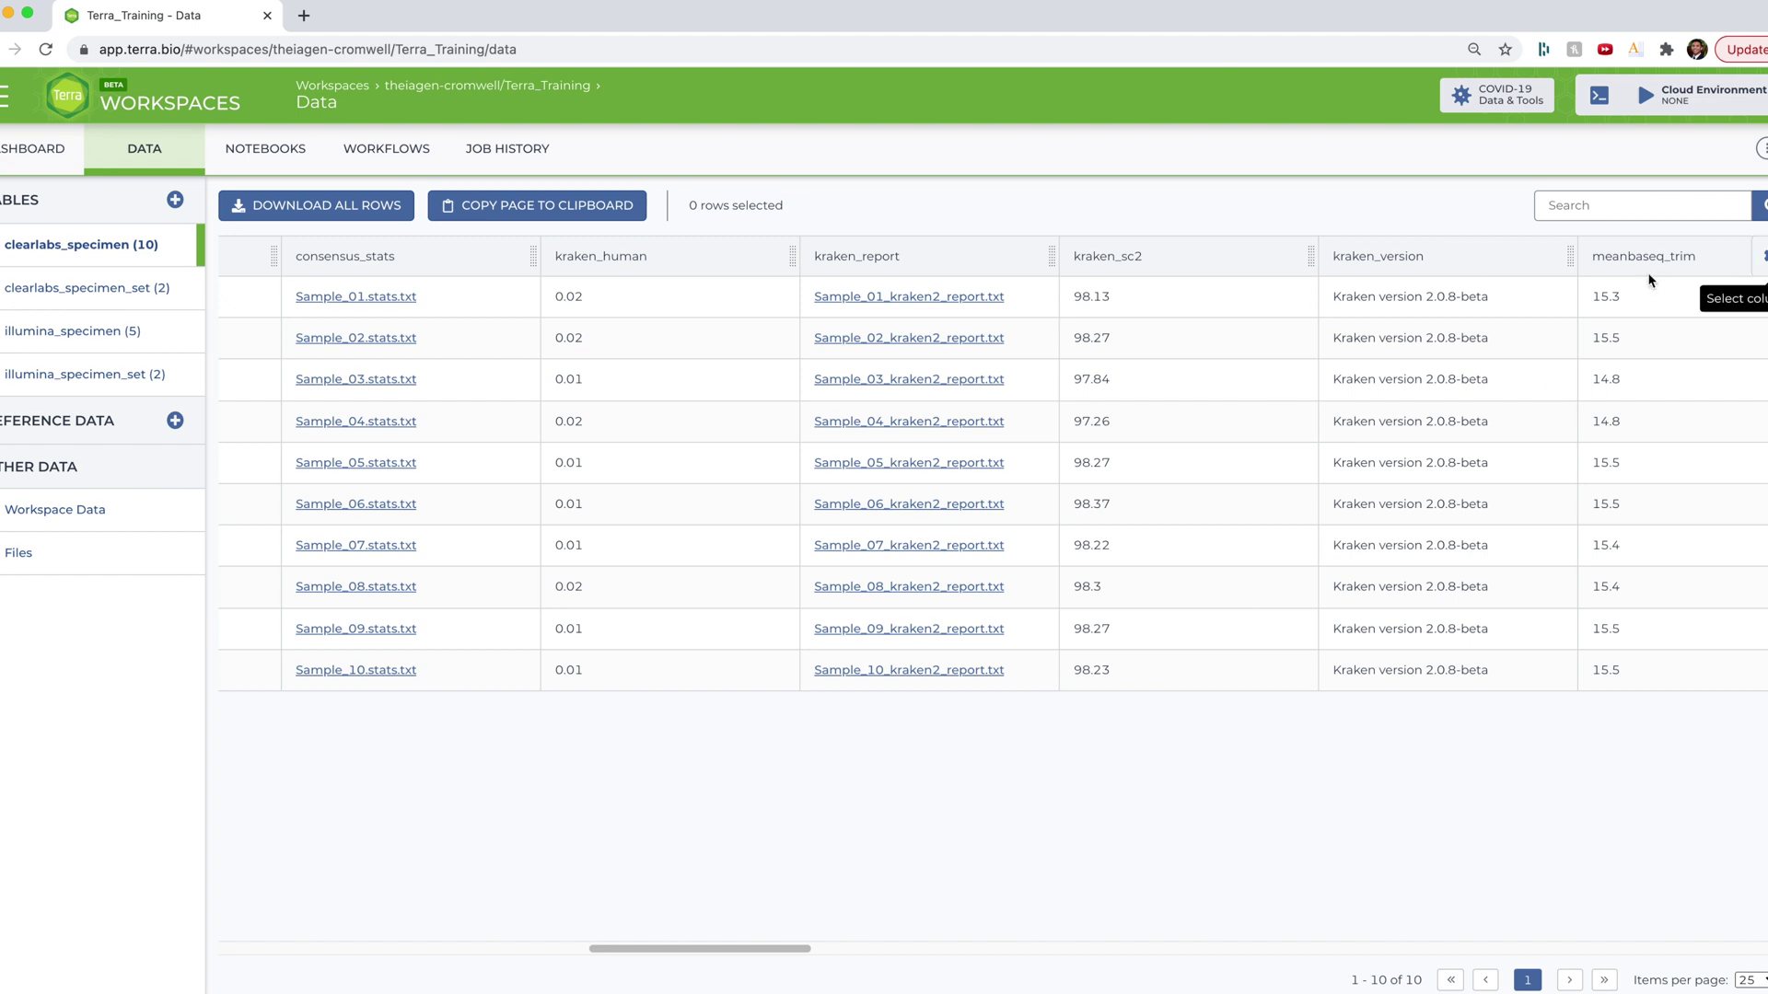
Limit the displayed columns to assembly_length_unambiguous, pango_lineage and number_N
{"action": "left_click", "coordinate": [1761, 256]}
{"action": "left_click", "coordinate": [798, 154]}
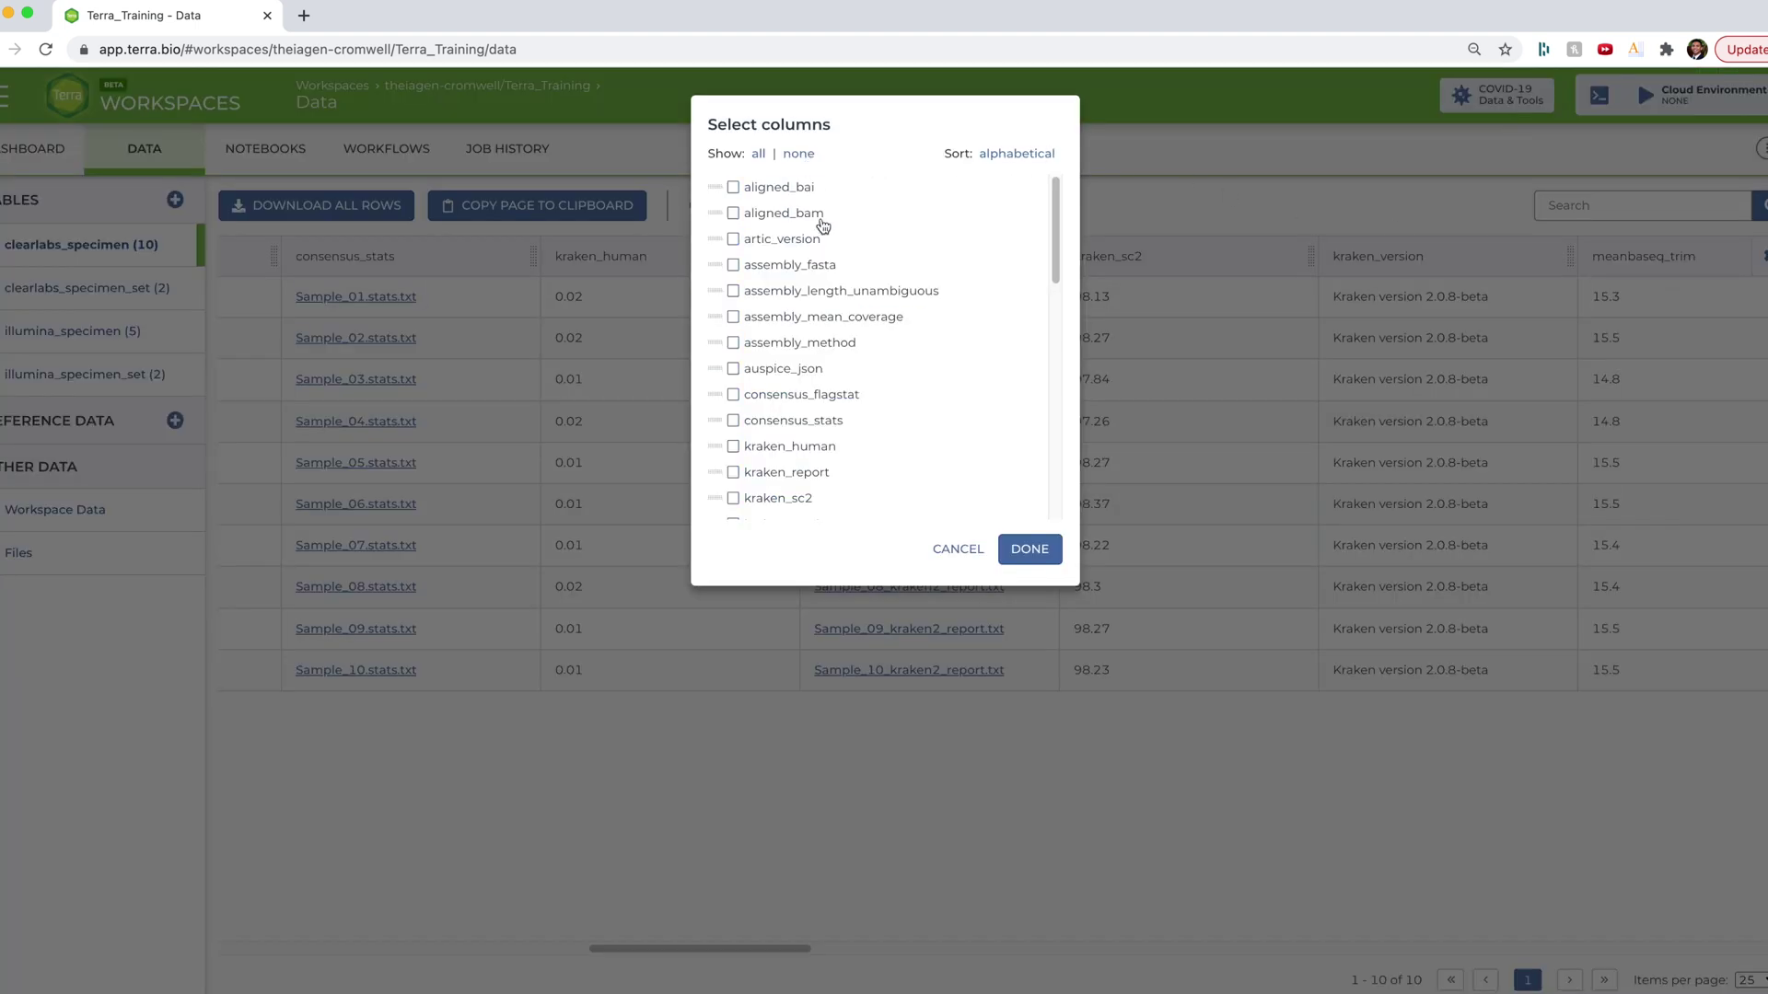
{"action": "scroll", "coordinate": [827, 351], "scroll_direction": "down", "scroll_amount": 3}
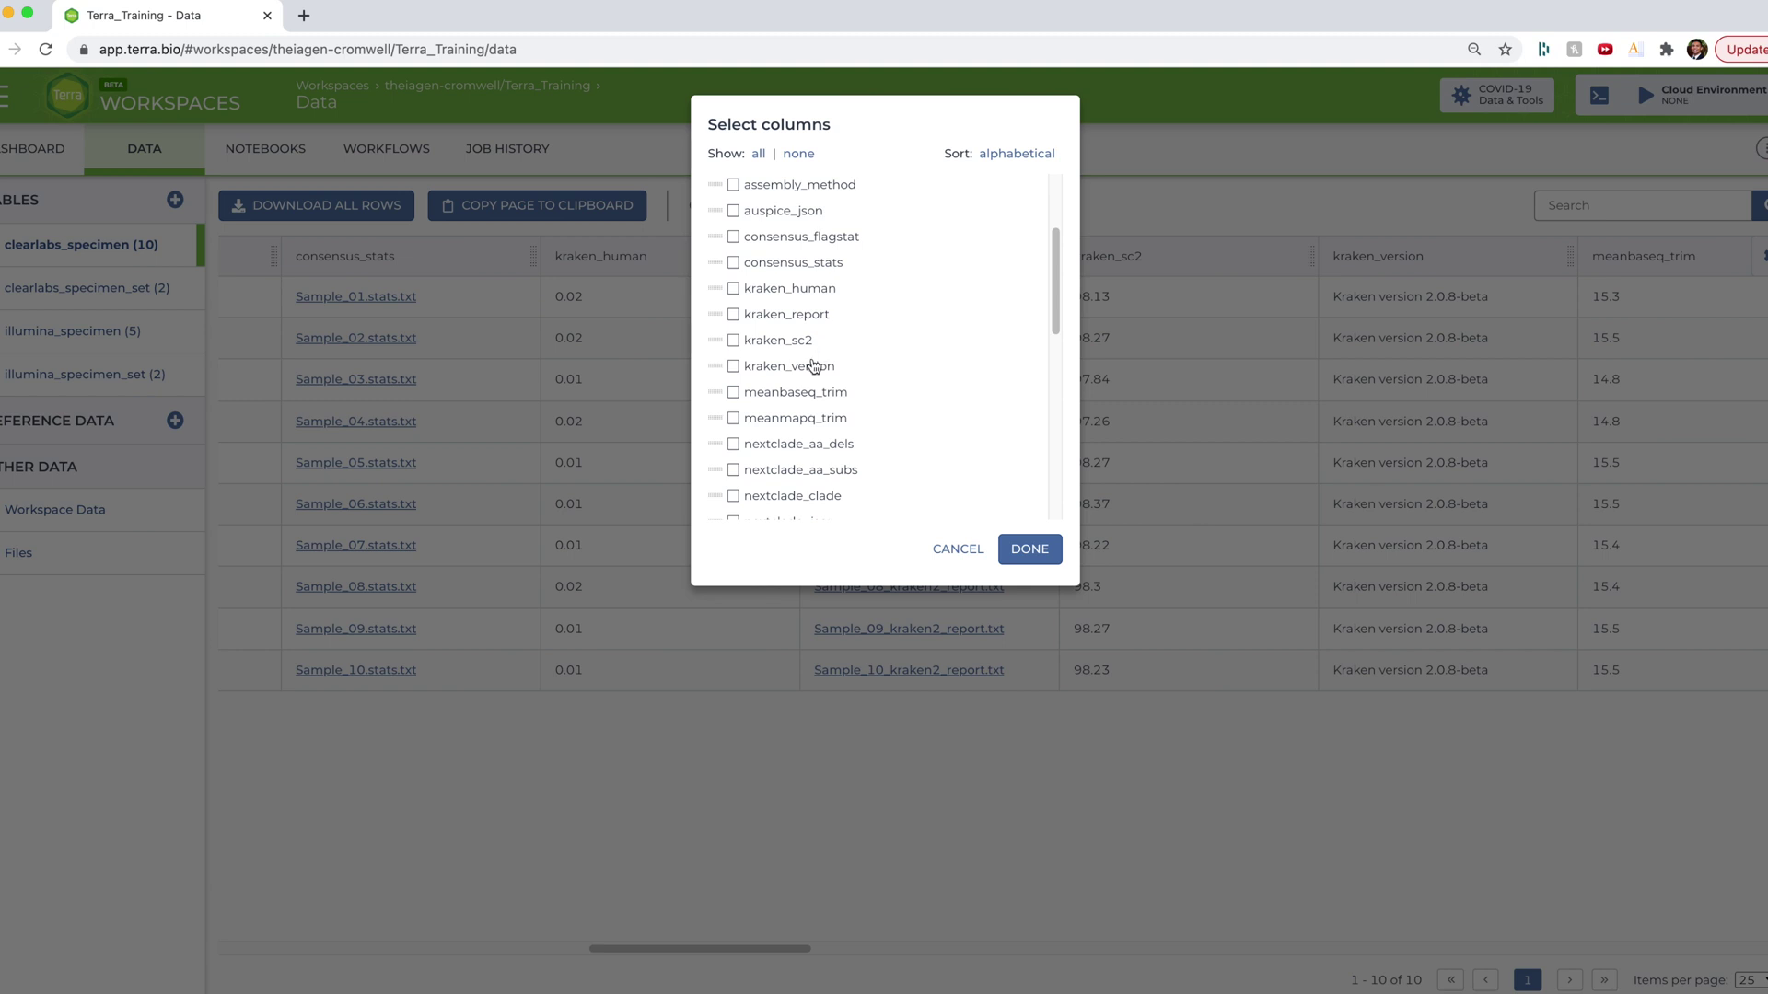
{"action": "scroll", "coordinate": [816, 368], "scroll_direction": "down", "scroll_amount": 1}
{"action": "scroll", "coordinate": [801, 350], "scroll_direction": "up", "scroll_amount": 5}
{"action": "left_click", "coordinate": [783, 292]}
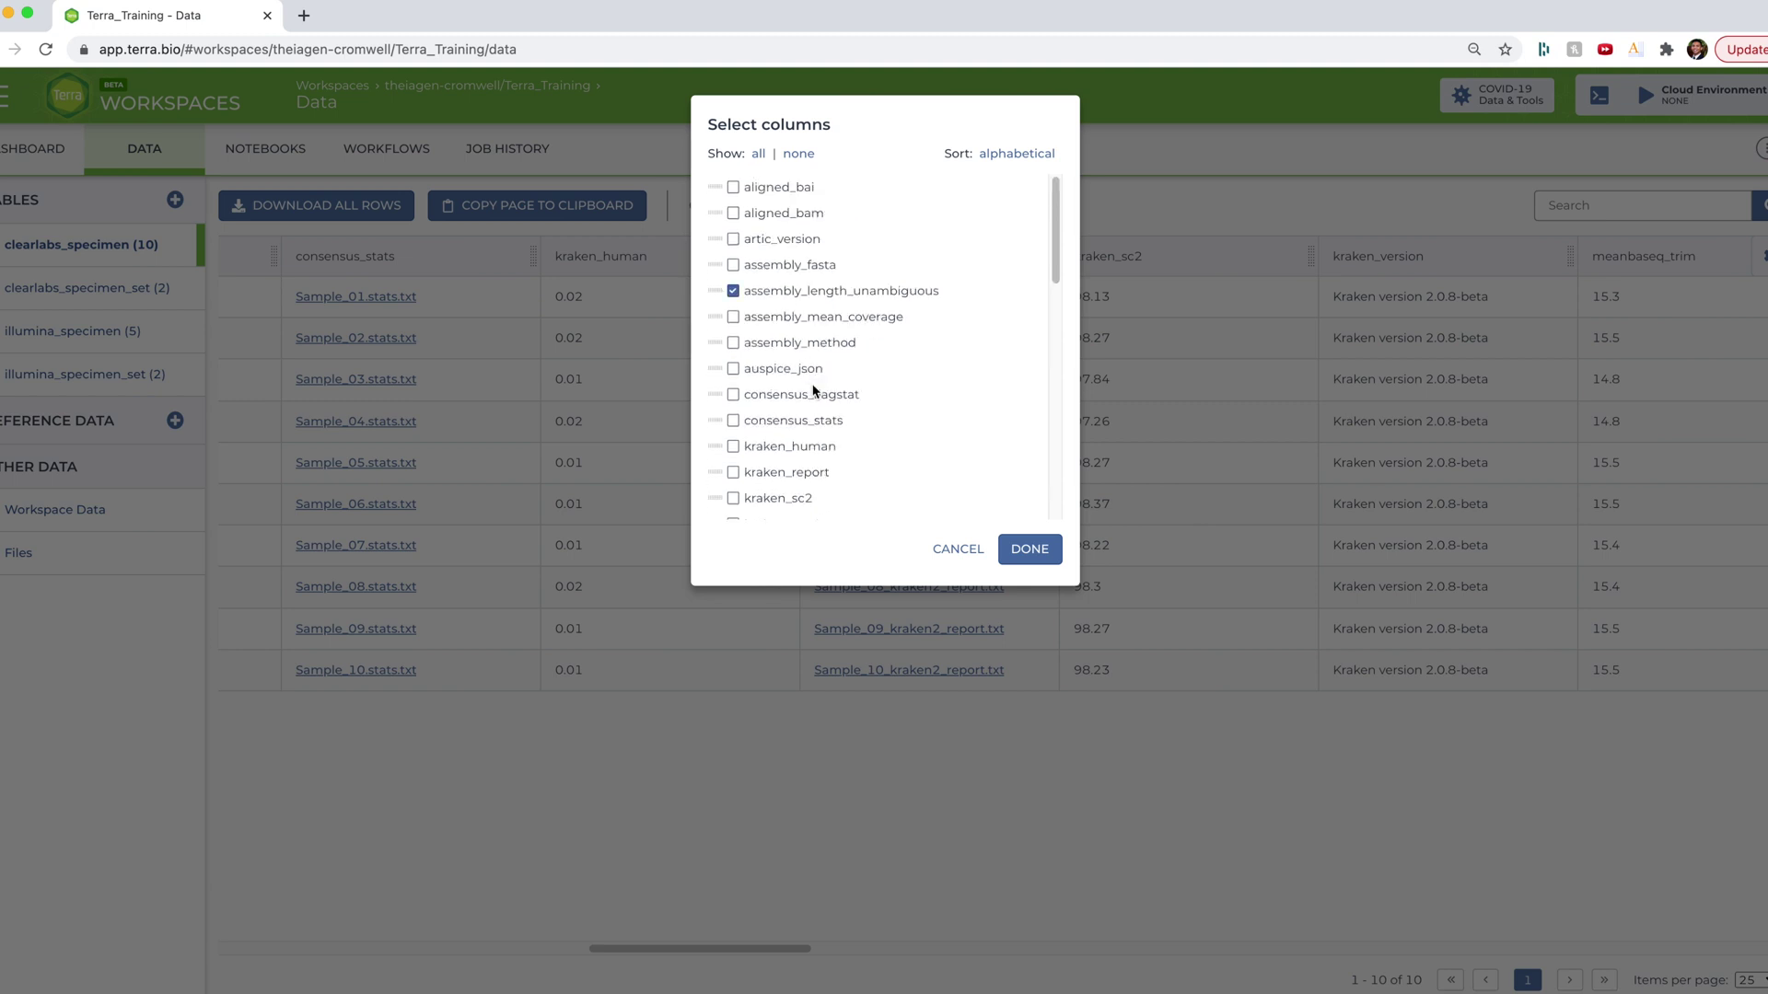
{"action": "scroll", "coordinate": [816, 386], "scroll_direction": "down", "scroll_amount": 10}
{"action": "scroll", "coordinate": [810, 360], "scroll_direction": "up", "scroll_amount": 1}
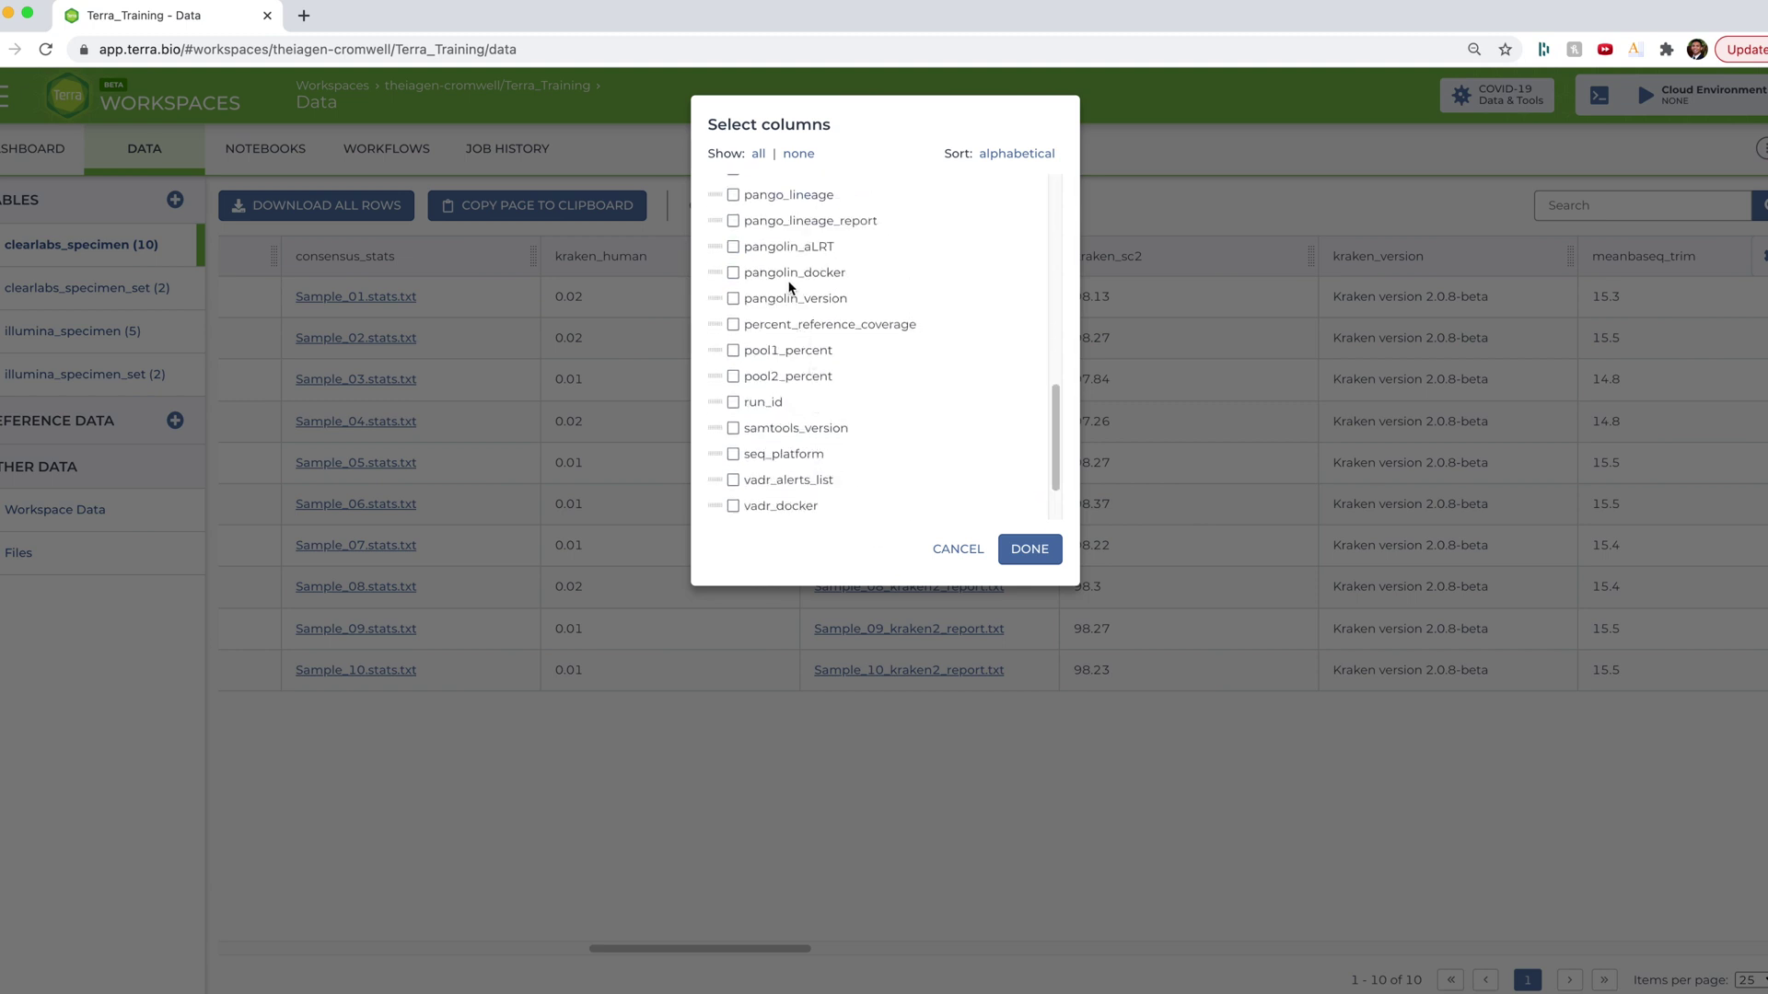
{"action": "scroll", "coordinate": [798, 279], "scroll_direction": "up", "scroll_amount": 1}
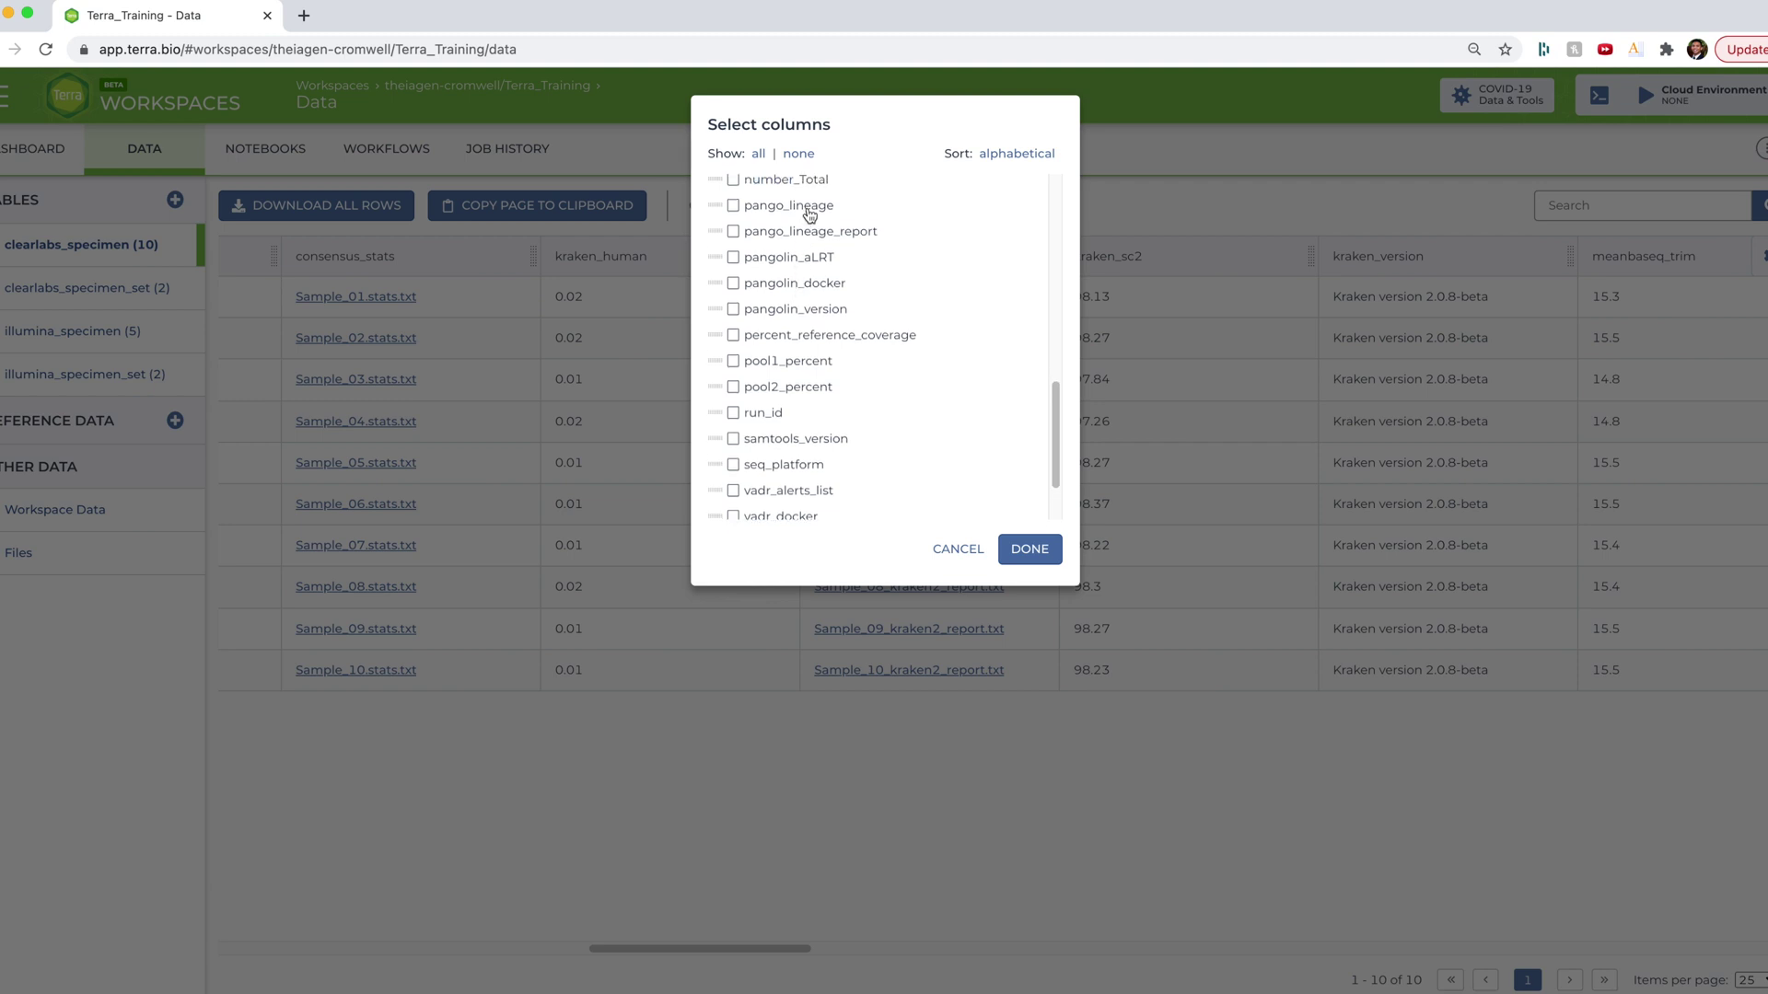
{"action": "left_click", "coordinate": [804, 206]}
{"action": "scroll", "coordinate": [801, 391], "scroll_direction": "down", "scroll_amount": 2}
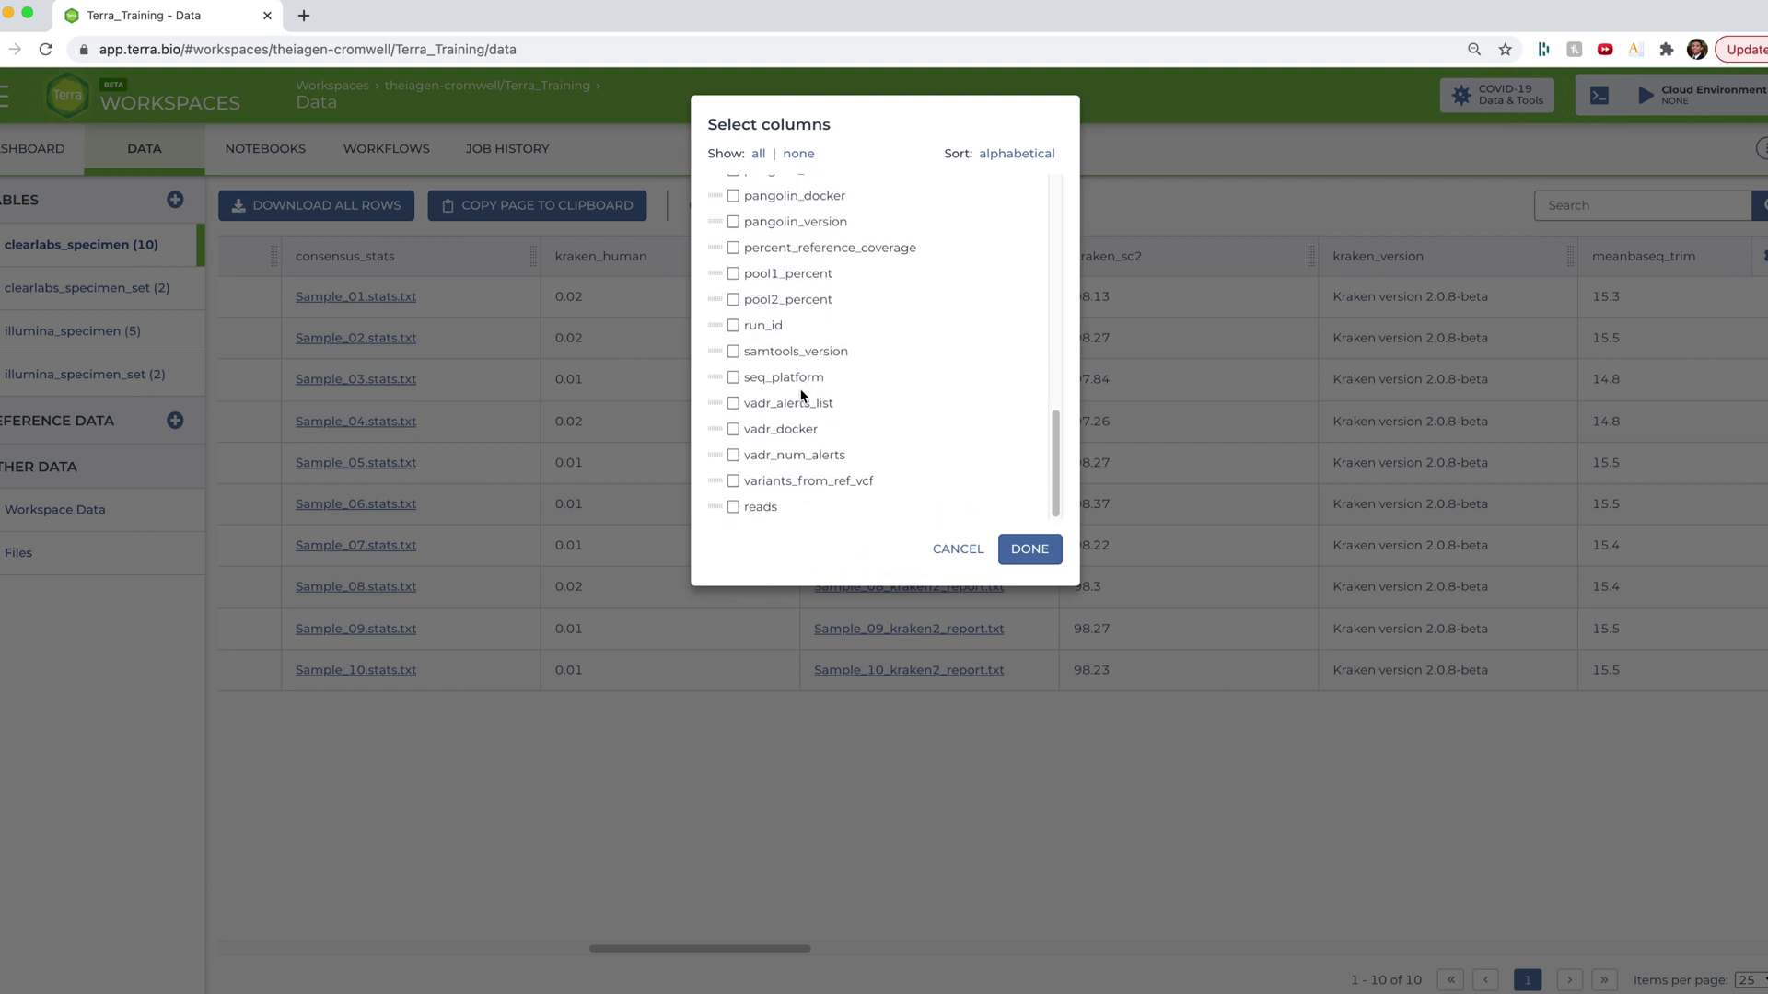
{"action": "scroll", "coordinate": [801, 396], "scroll_direction": "up", "scroll_amount": 5}
{"action": "scroll", "coordinate": [801, 400], "scroll_direction": "down", "scroll_amount": 1}
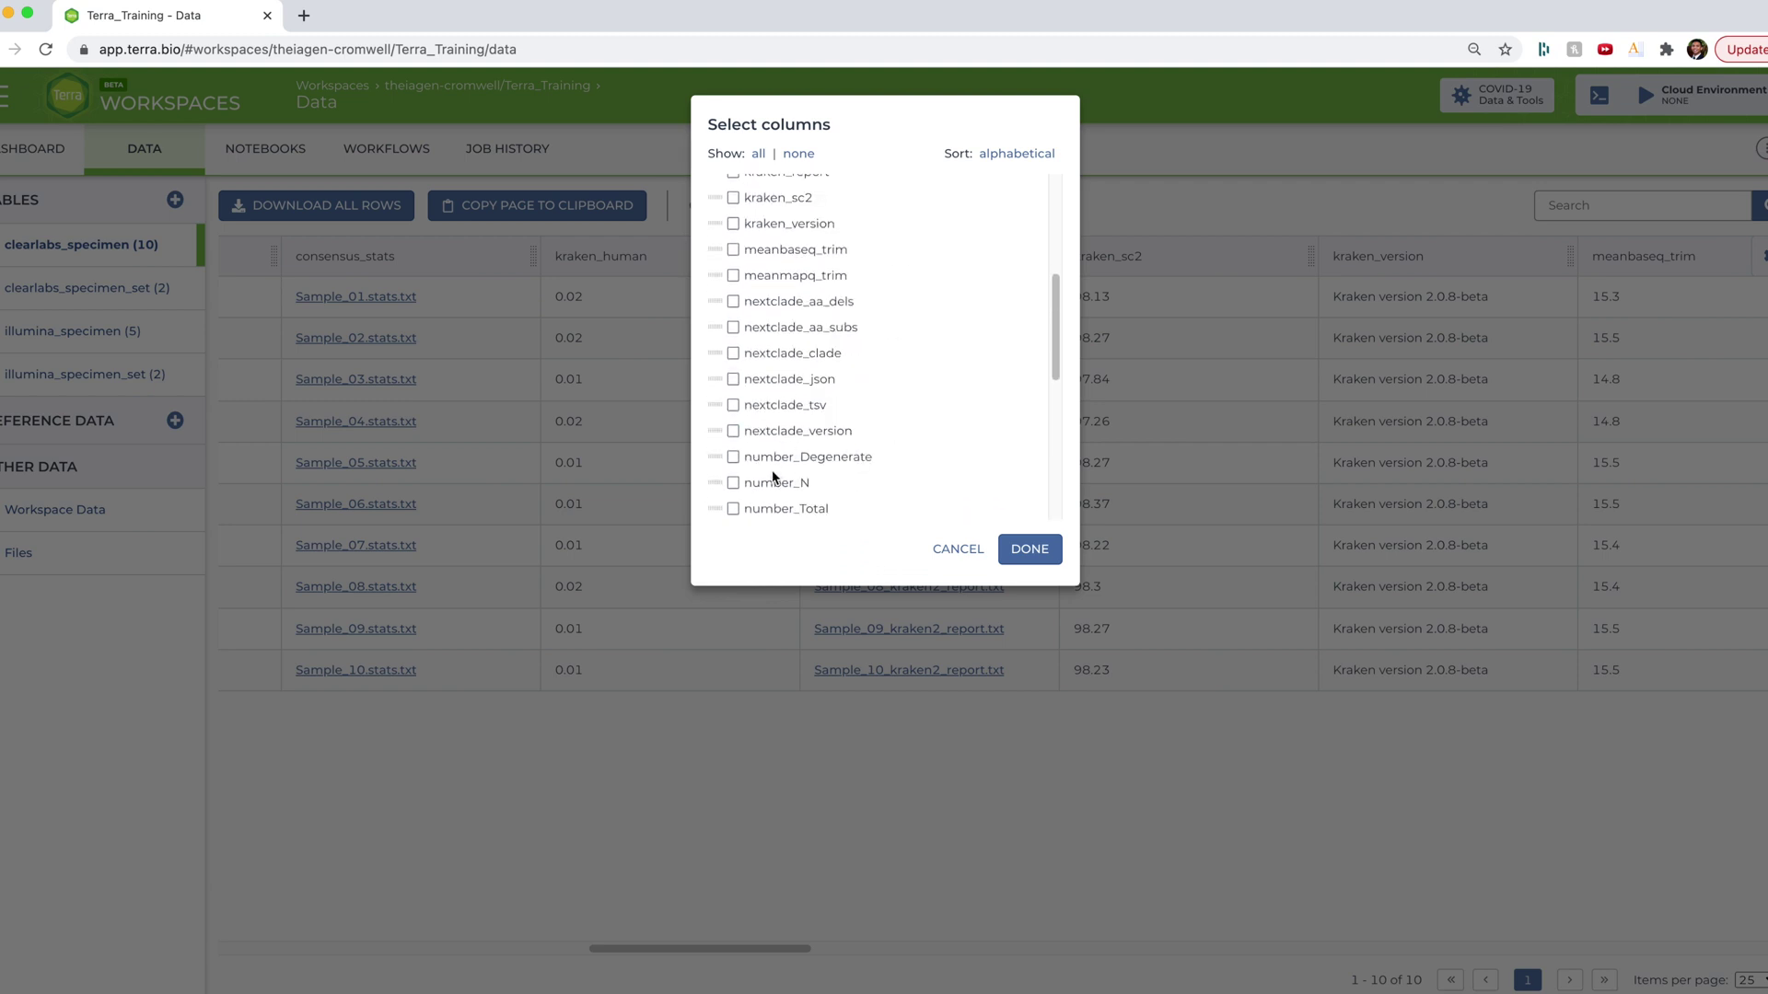
{"action": "left_click", "coordinate": [776, 482]}
{"action": "left_click", "coordinate": [1030, 550]}
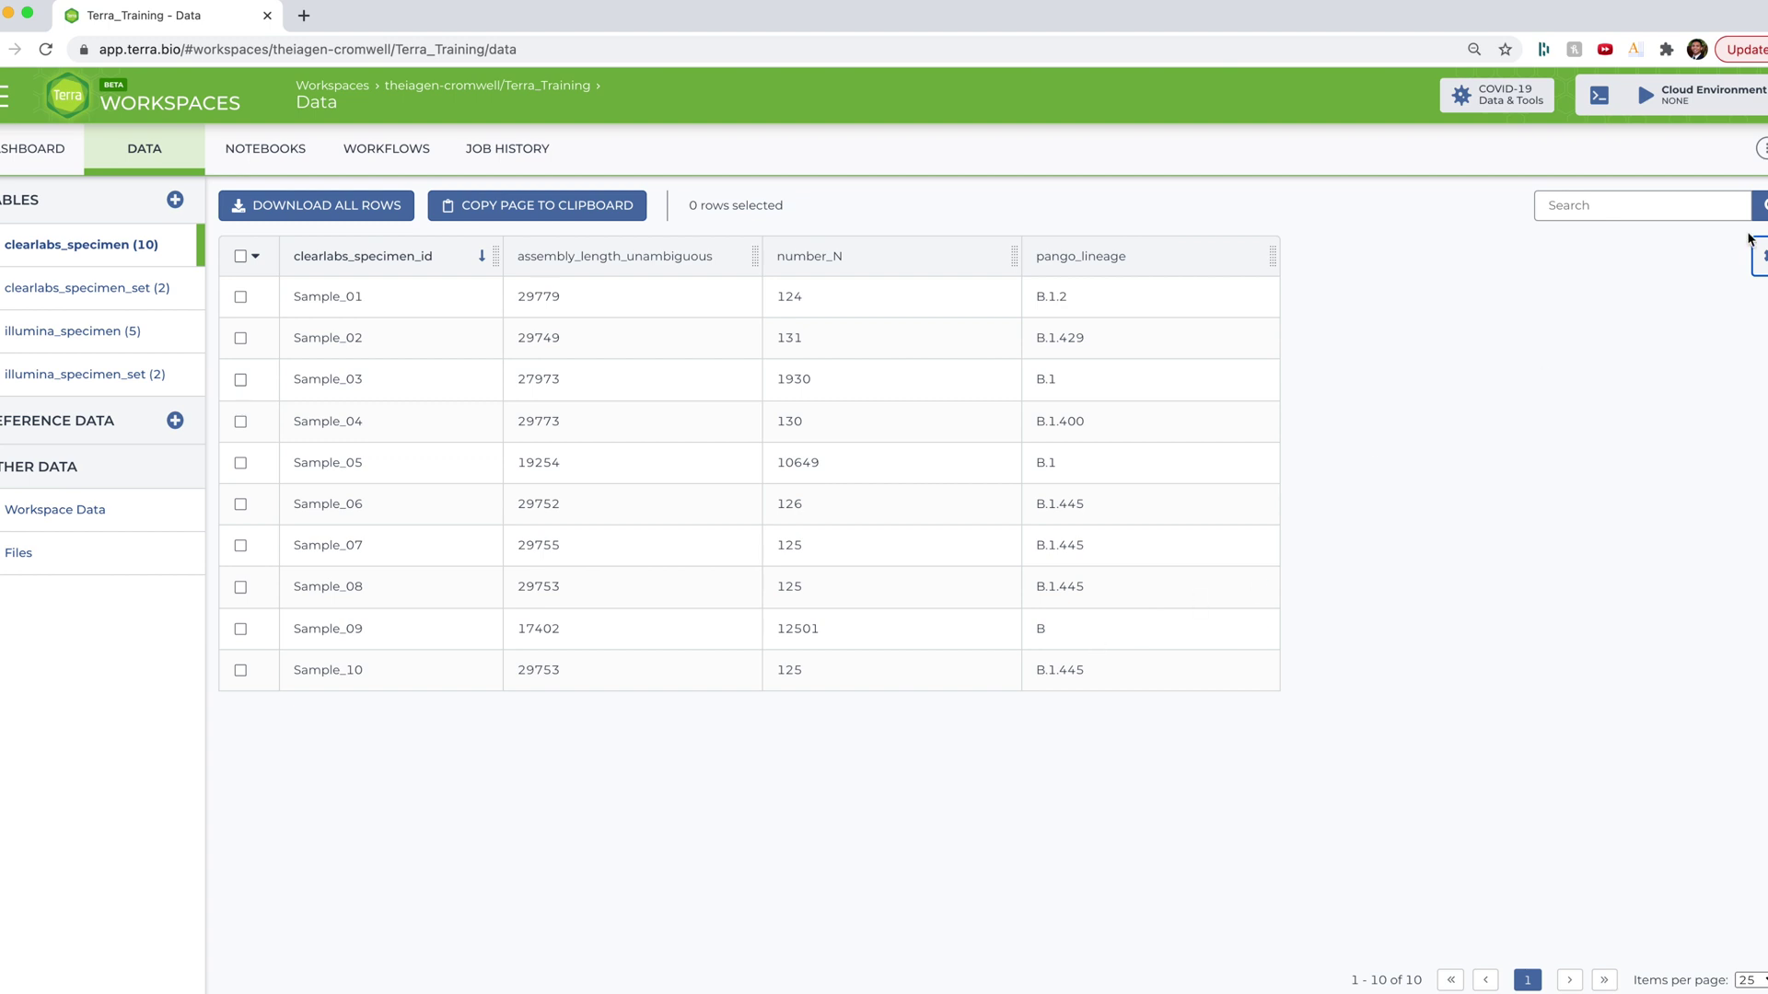
Reduce the clearlabs_specimen table's displayed columns to run_id only
{"action": "left_click", "coordinate": [1761, 255]}
{"action": "left_click", "coordinate": [812, 153]}
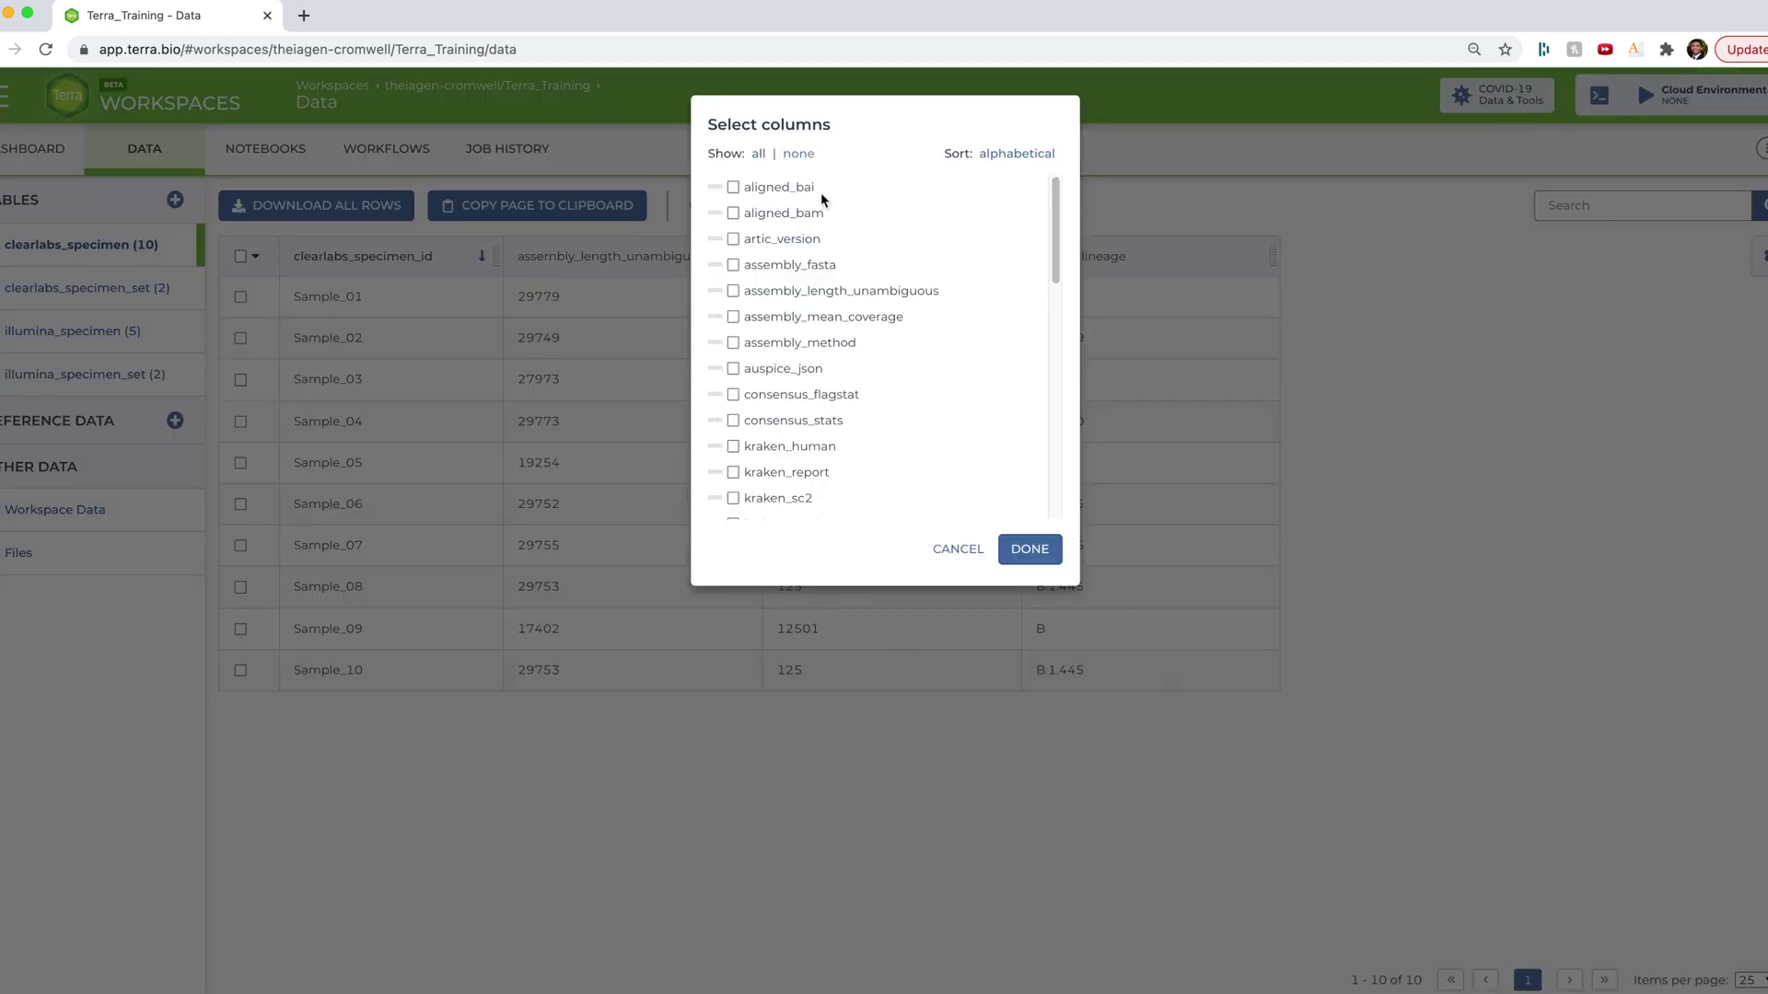
{"action": "scroll", "coordinate": [797, 343], "scroll_direction": "down", "scroll_amount": 10}
{"action": "left_click", "coordinate": [772, 326]}
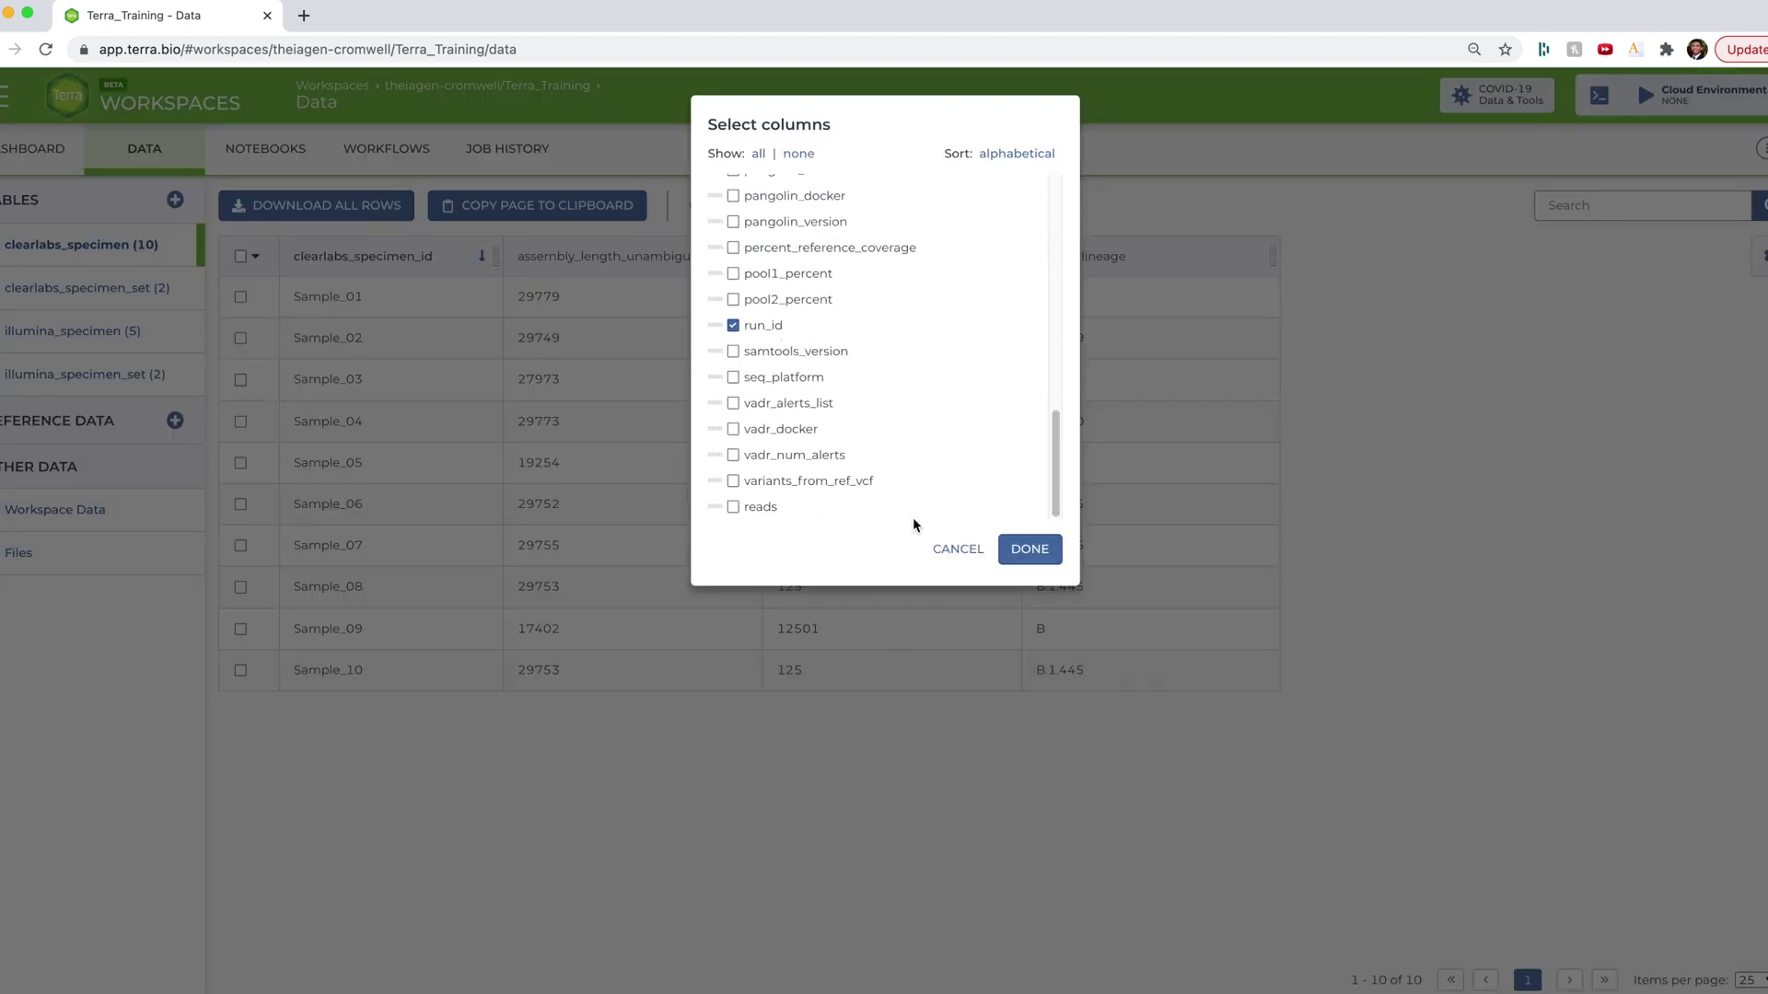
{"action": "left_click", "coordinate": [1008, 551]}
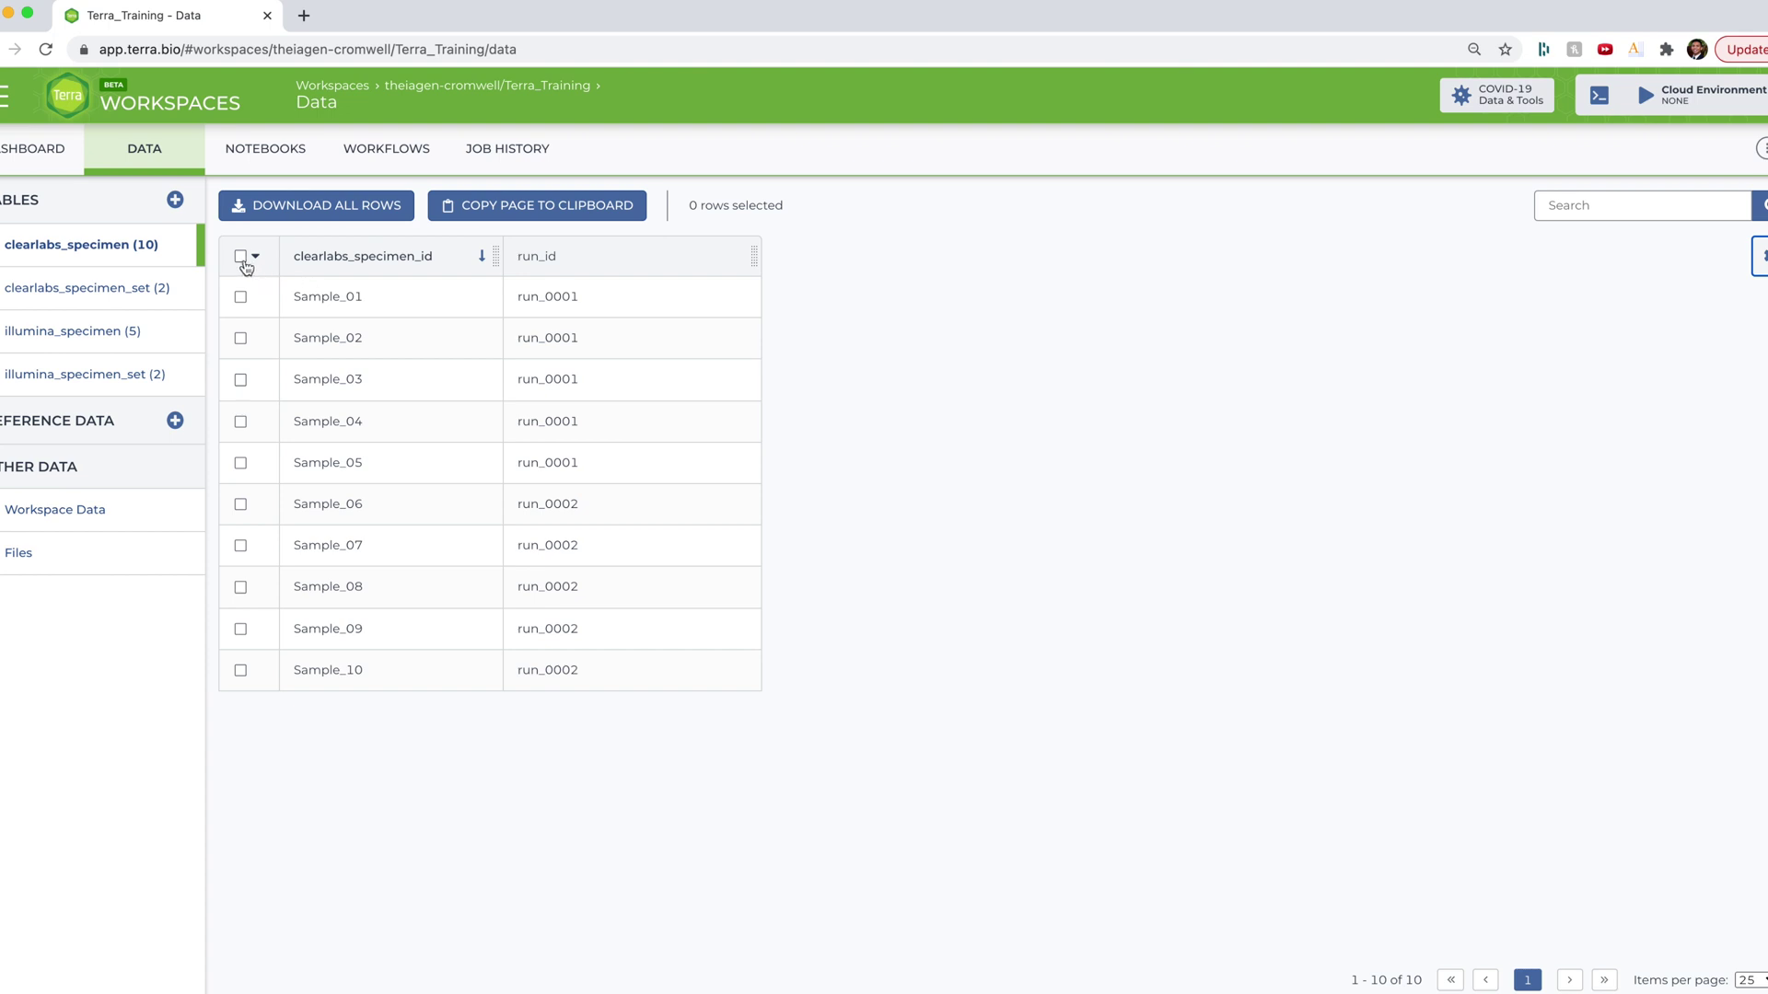
Select all ten sample rows and download them as a TSV file
{"action": "left_click", "coordinate": [241, 256]}
{"action": "left_click", "coordinate": [808, 204]}
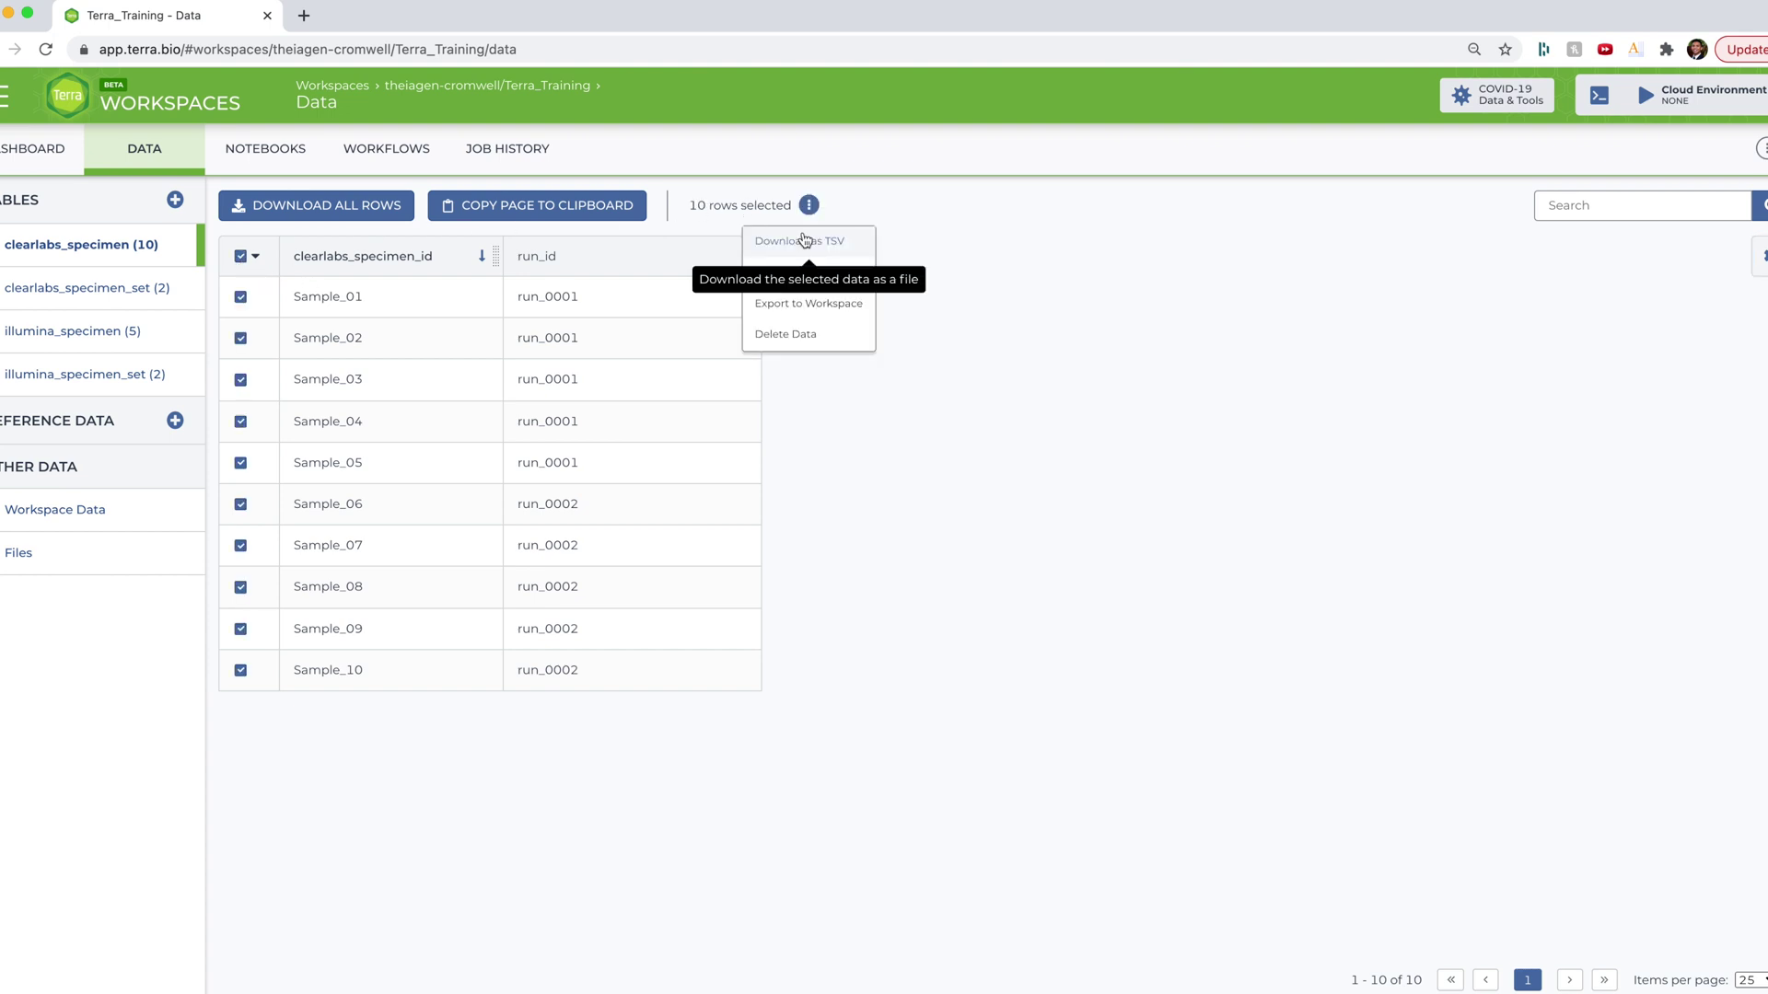
{"action": "left_click", "coordinate": [803, 240]}
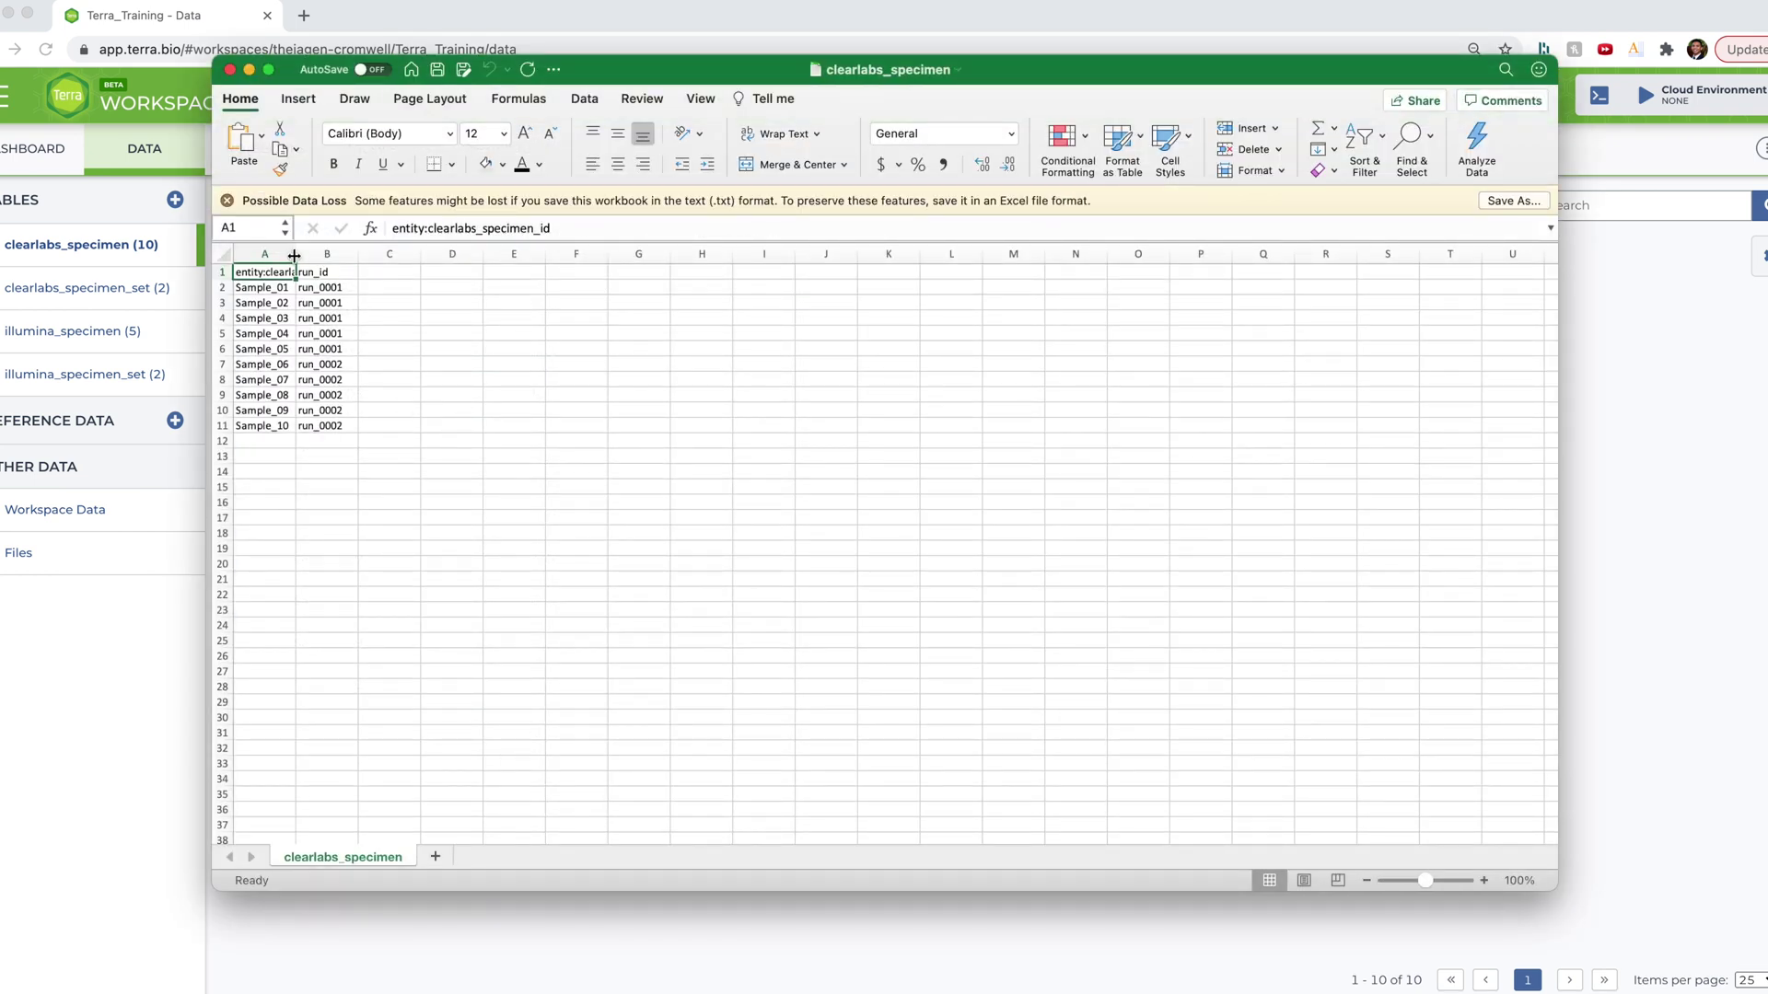
Widen column A of the downloaded sheet to fit the entity header
{"action": "left_click_drag", "start_coordinate": [295, 254], "coordinate": [378, 254]}
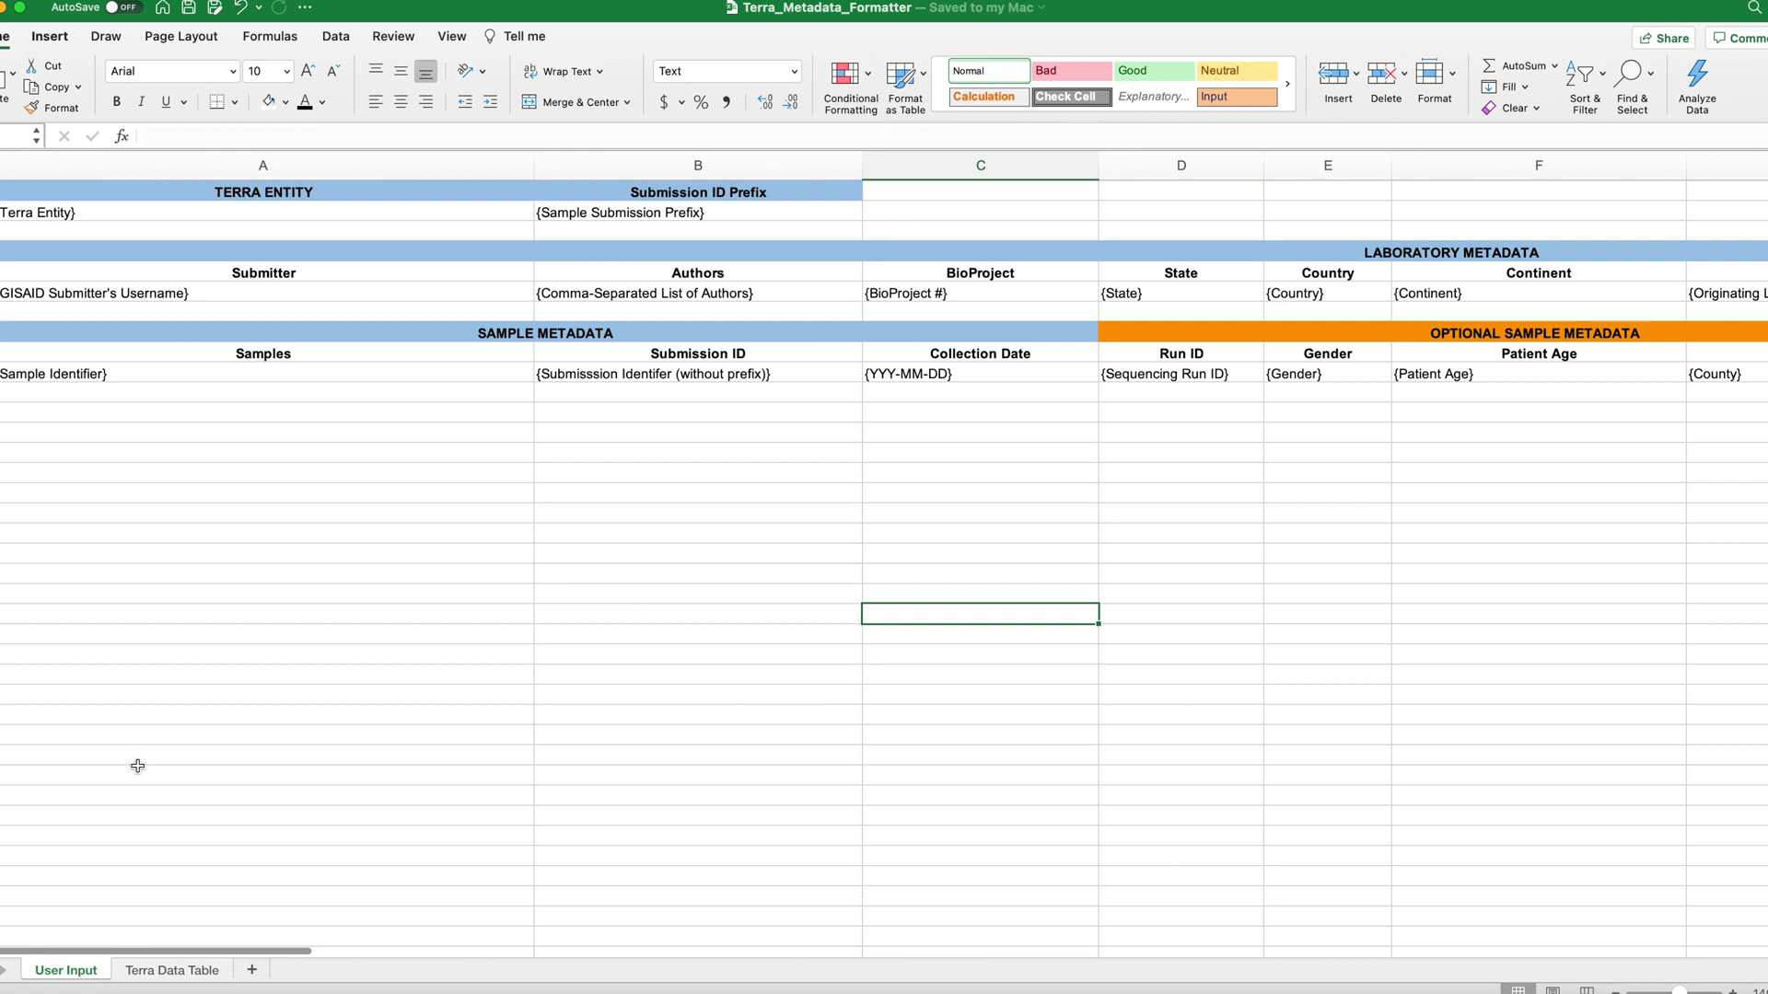
{"action": "left_click", "coordinate": [162, 977]}
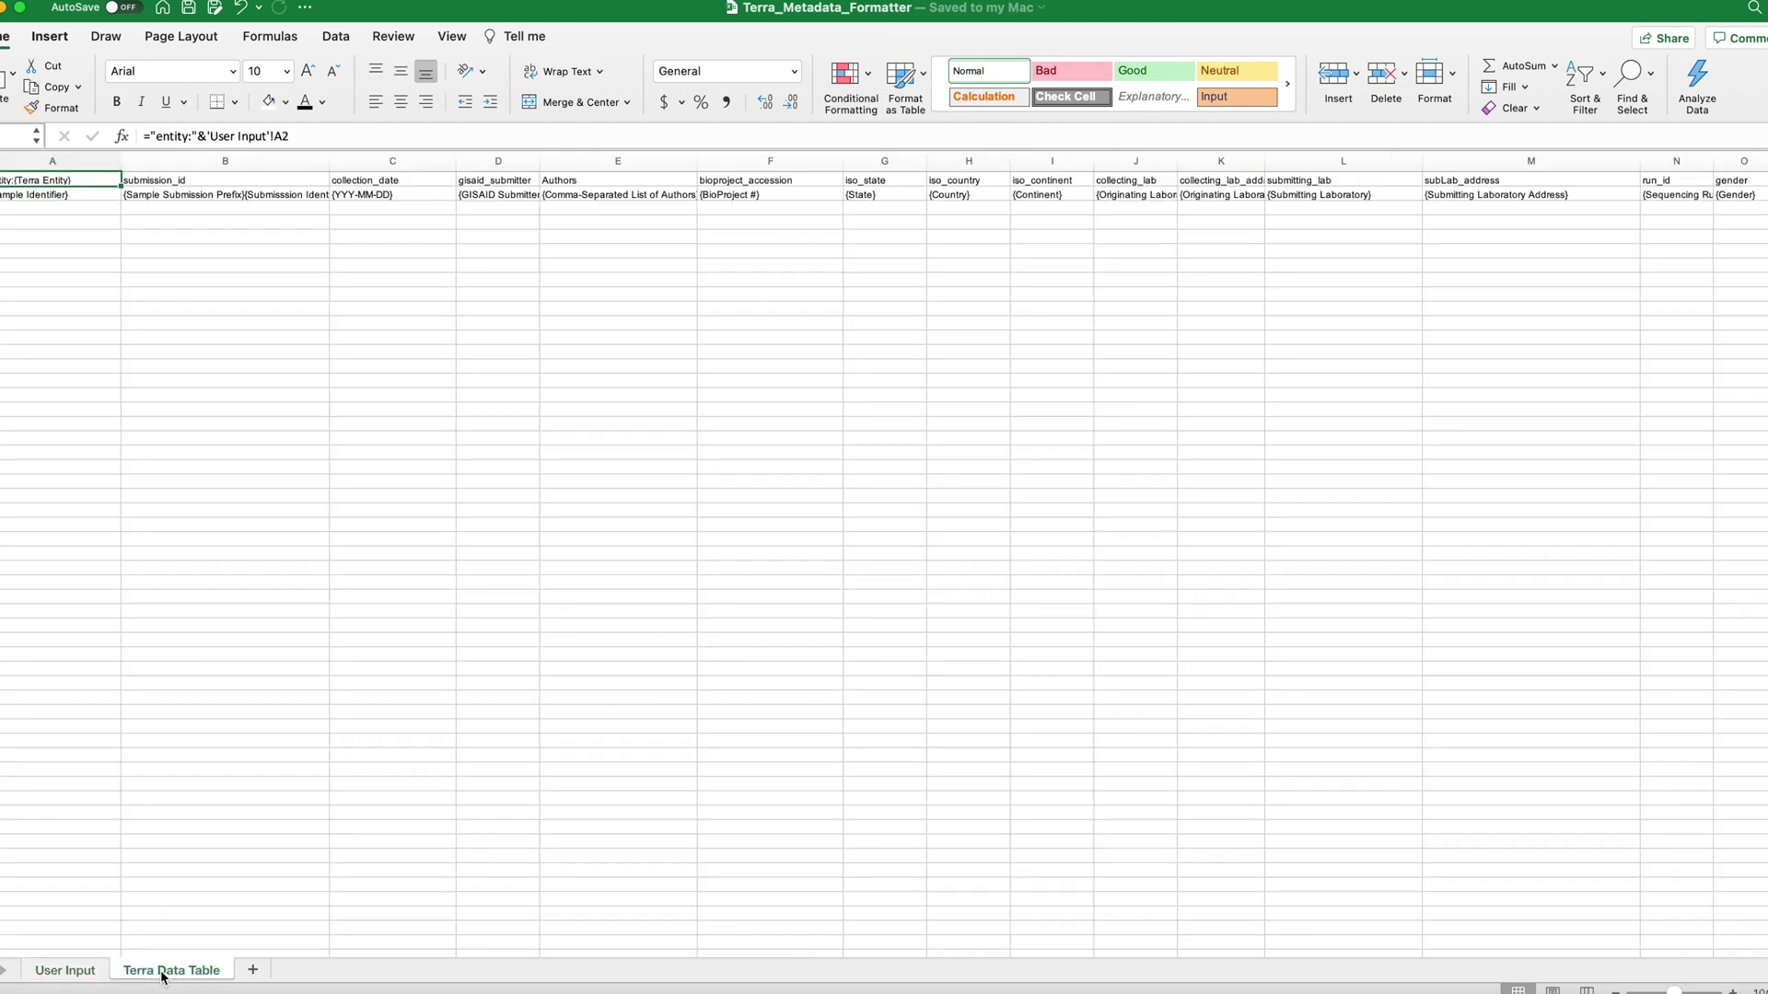
{"action": "left_click", "coordinate": [66, 970]}
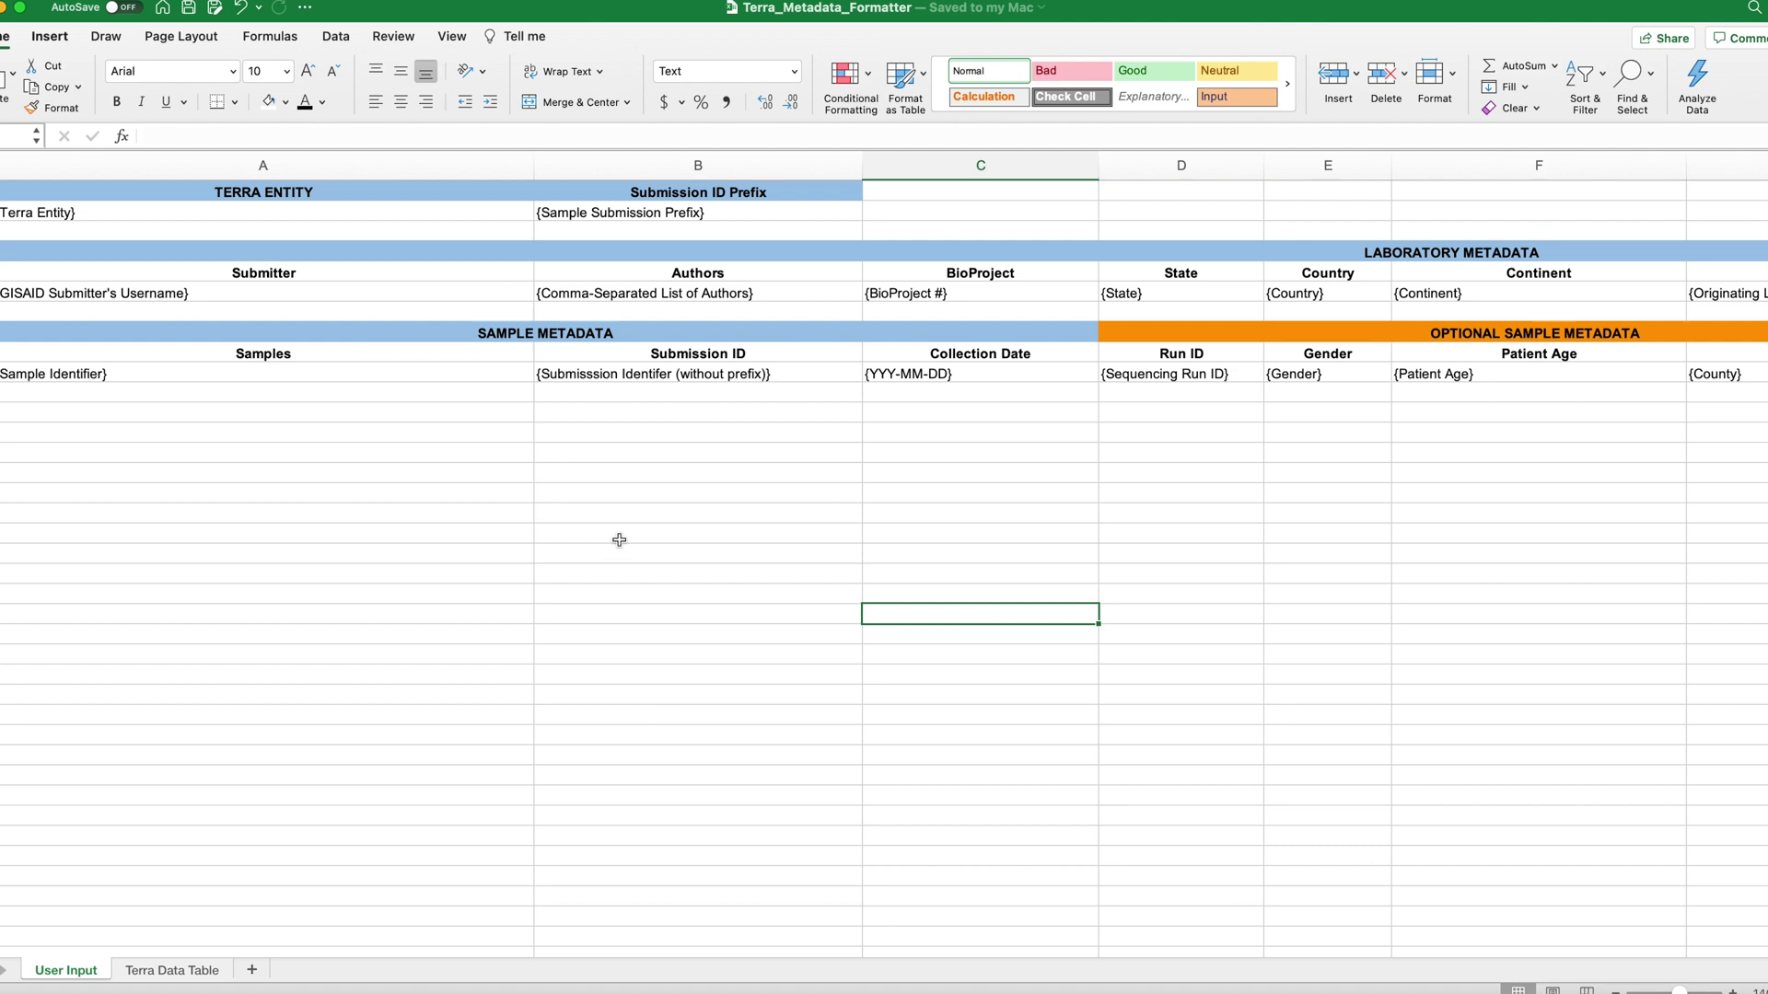
Copy entity:clearlabs_specimen_id from the downloaded sheet into the Terra Entity cell A2
{"action": "left_click", "coordinate": [230, 214]}
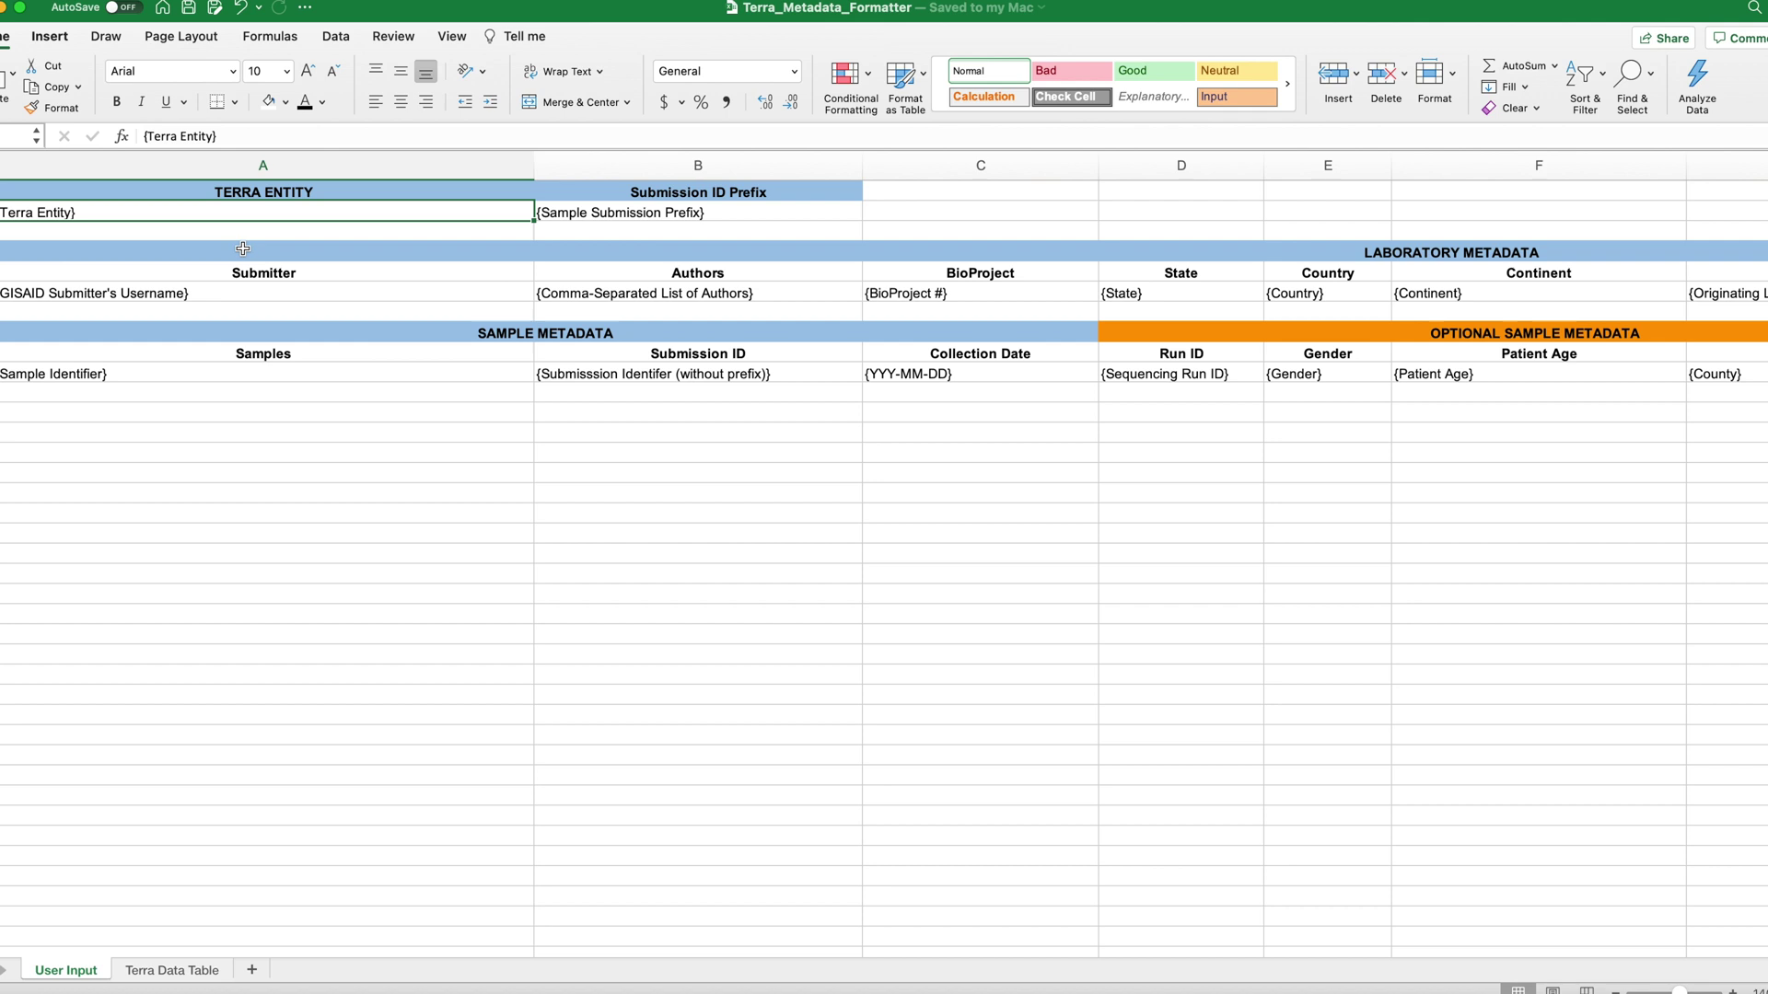
{"action": "key", "text": "super+c"}
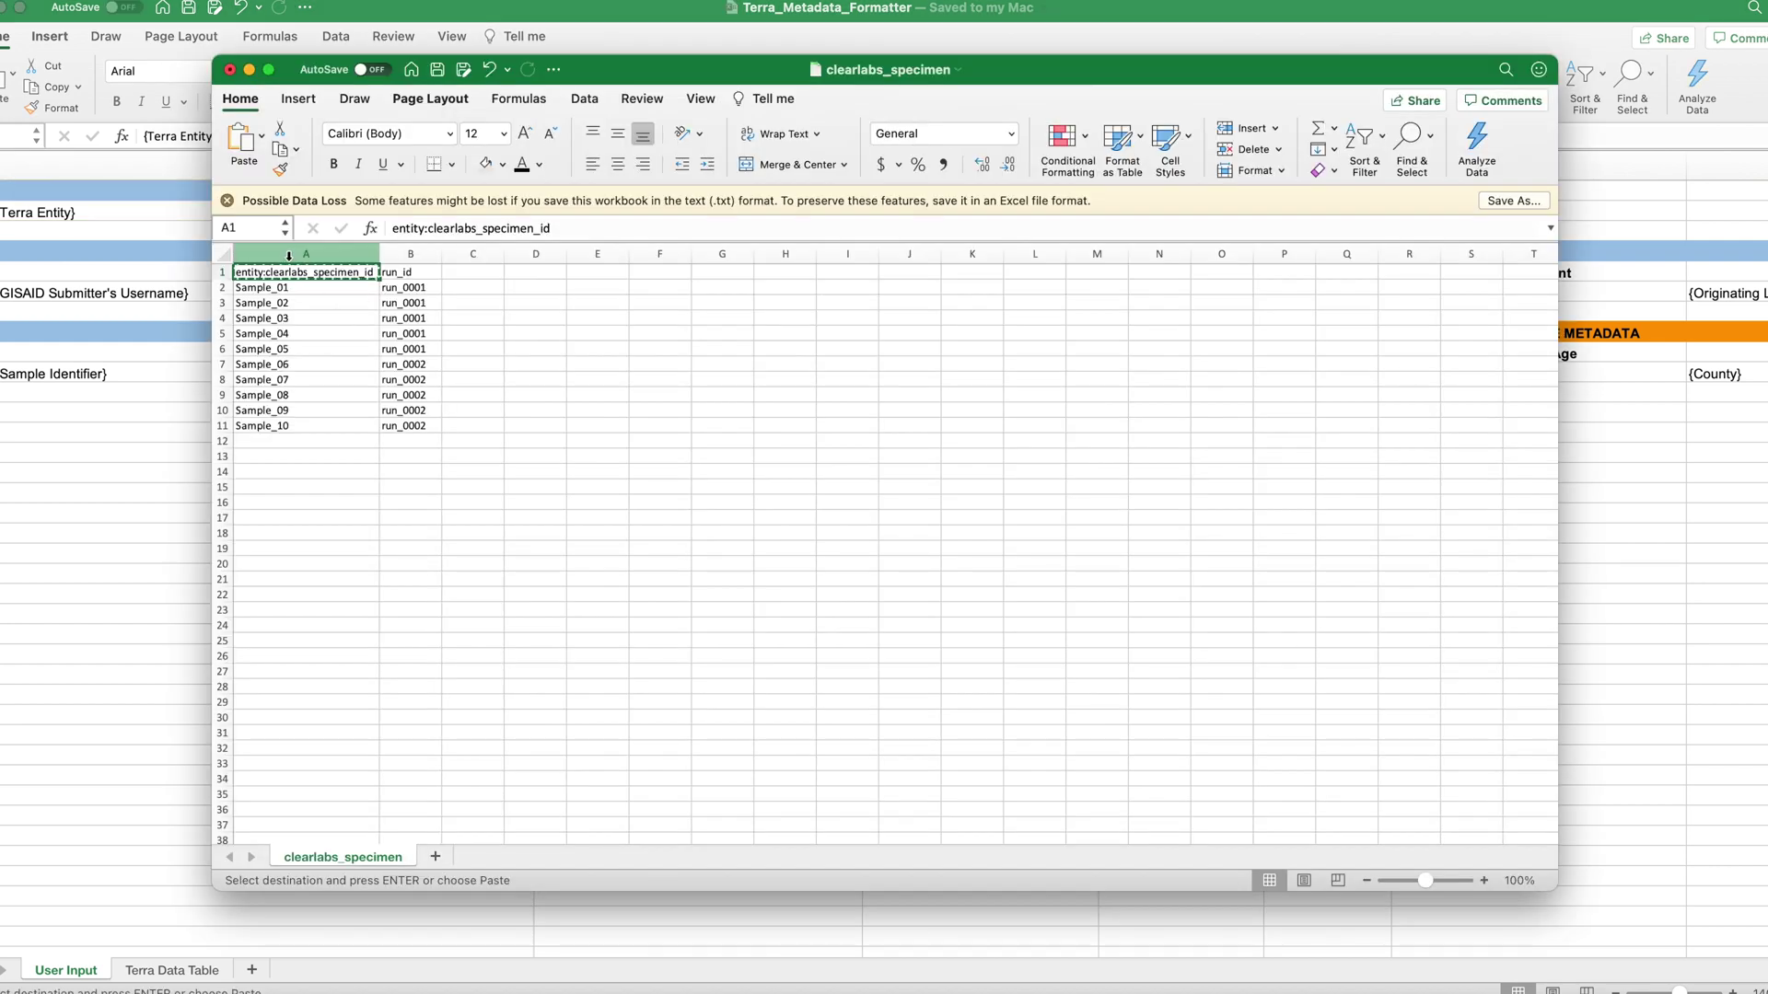
{"action": "left_click", "coordinate": [61, 511]}
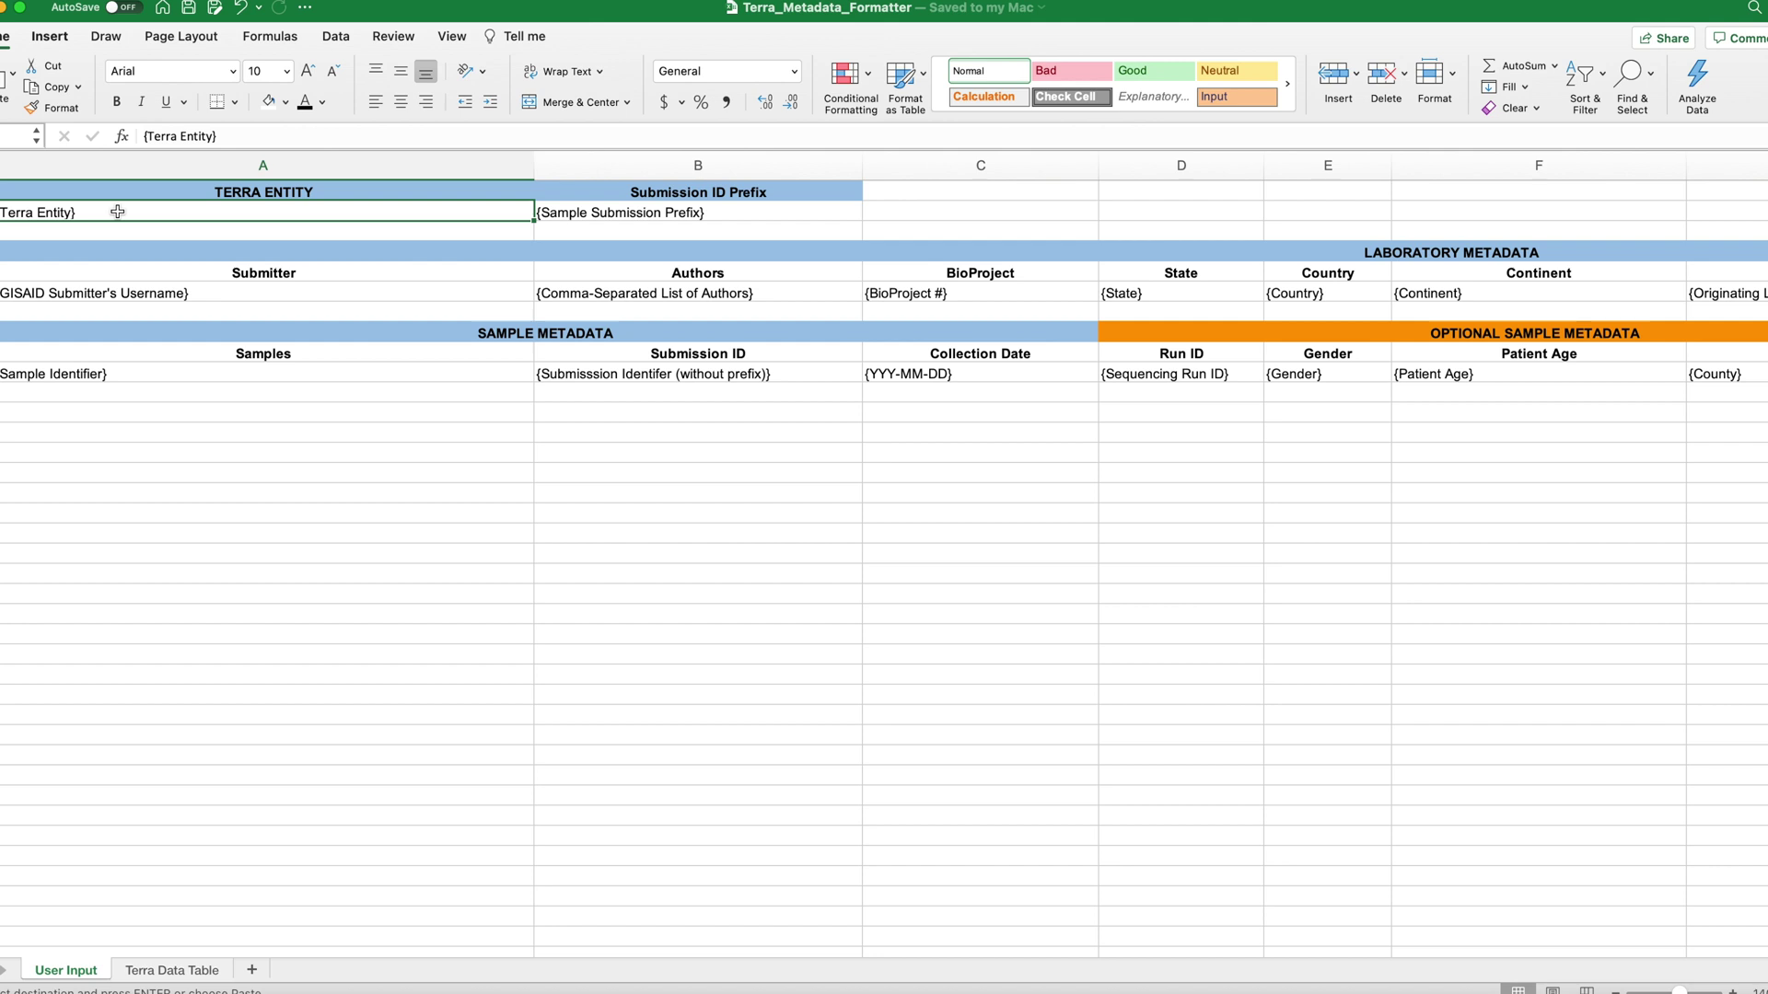
{"action": "key", "text": "super+v"}
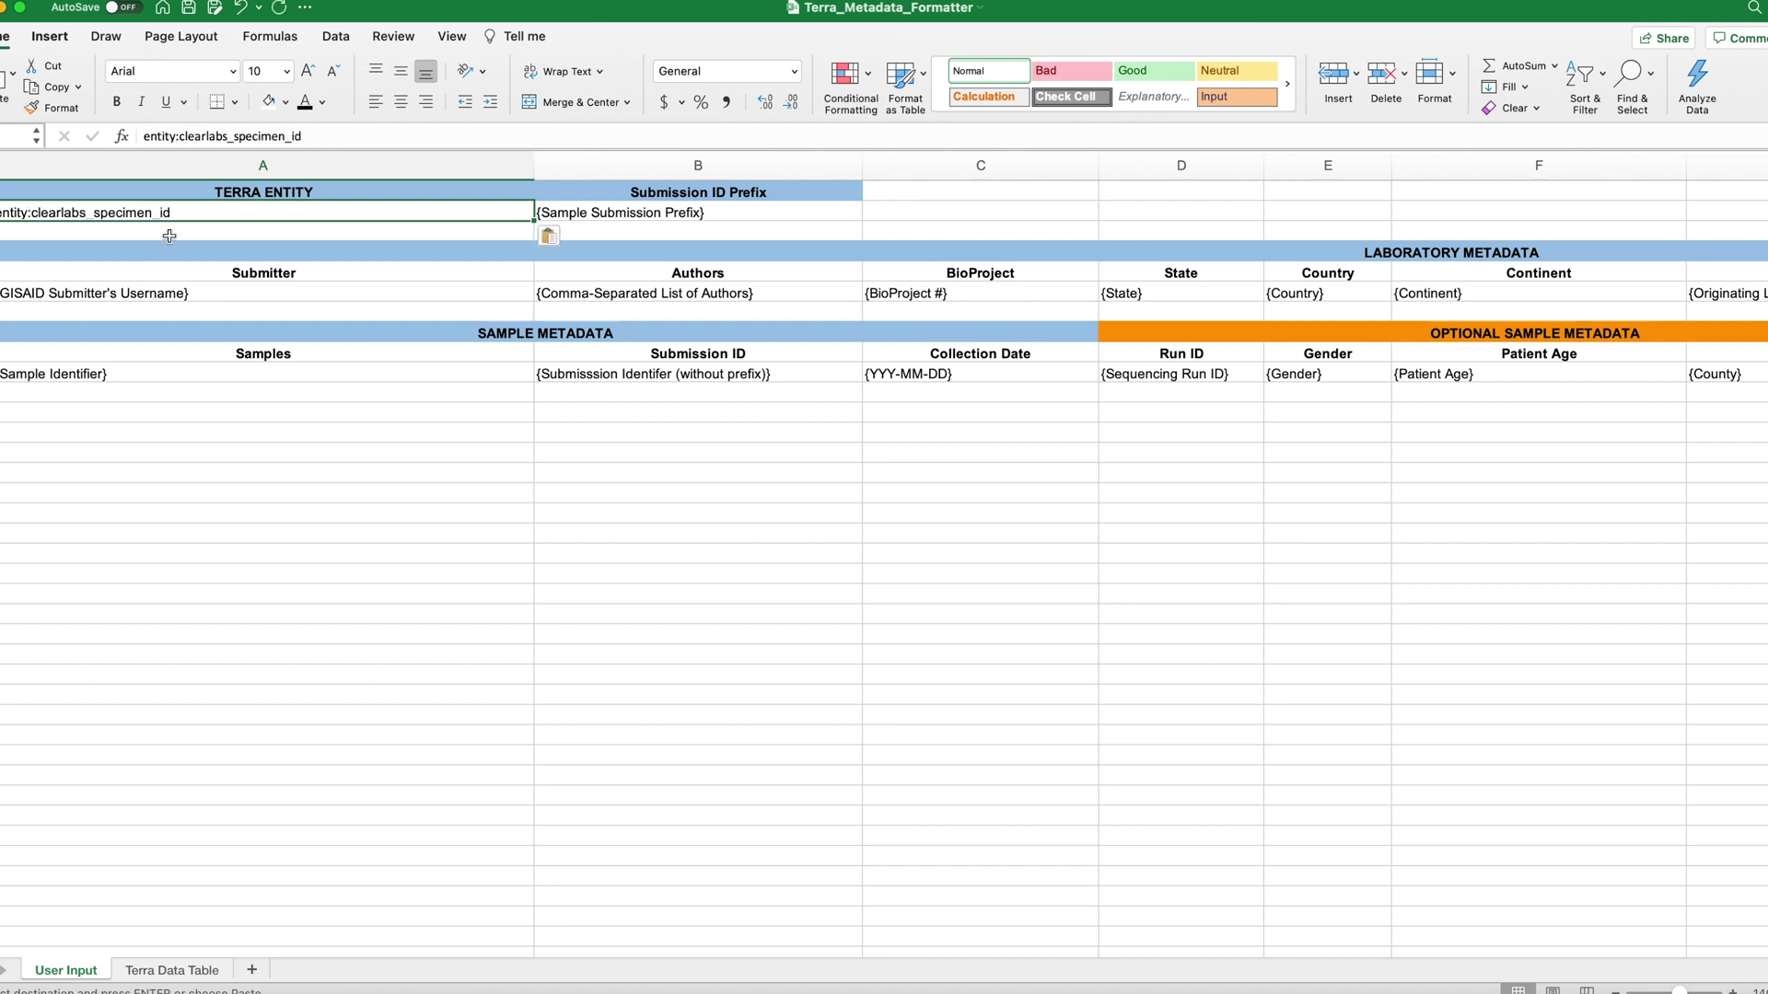
{"action": "left_click", "coordinate": [666, 213]}
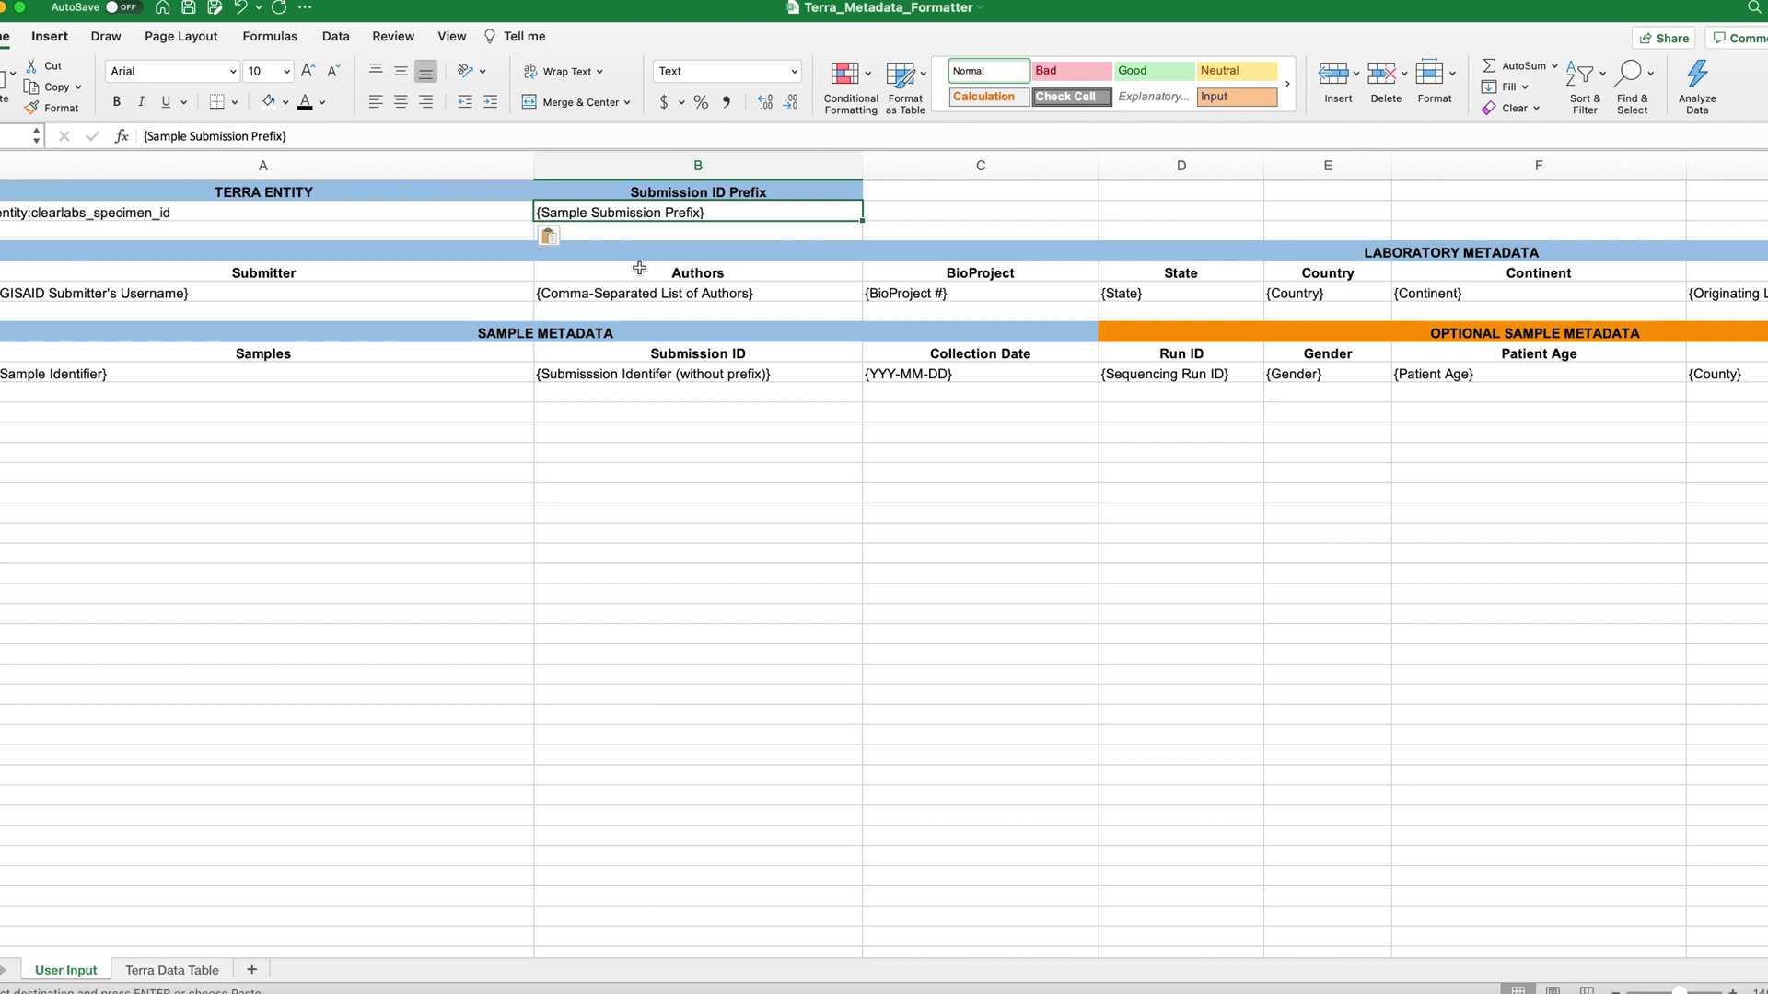
Enter the WA-TGN- submission prefix and the submitter's GISAID username
{"action": "type", "text": "WA"}
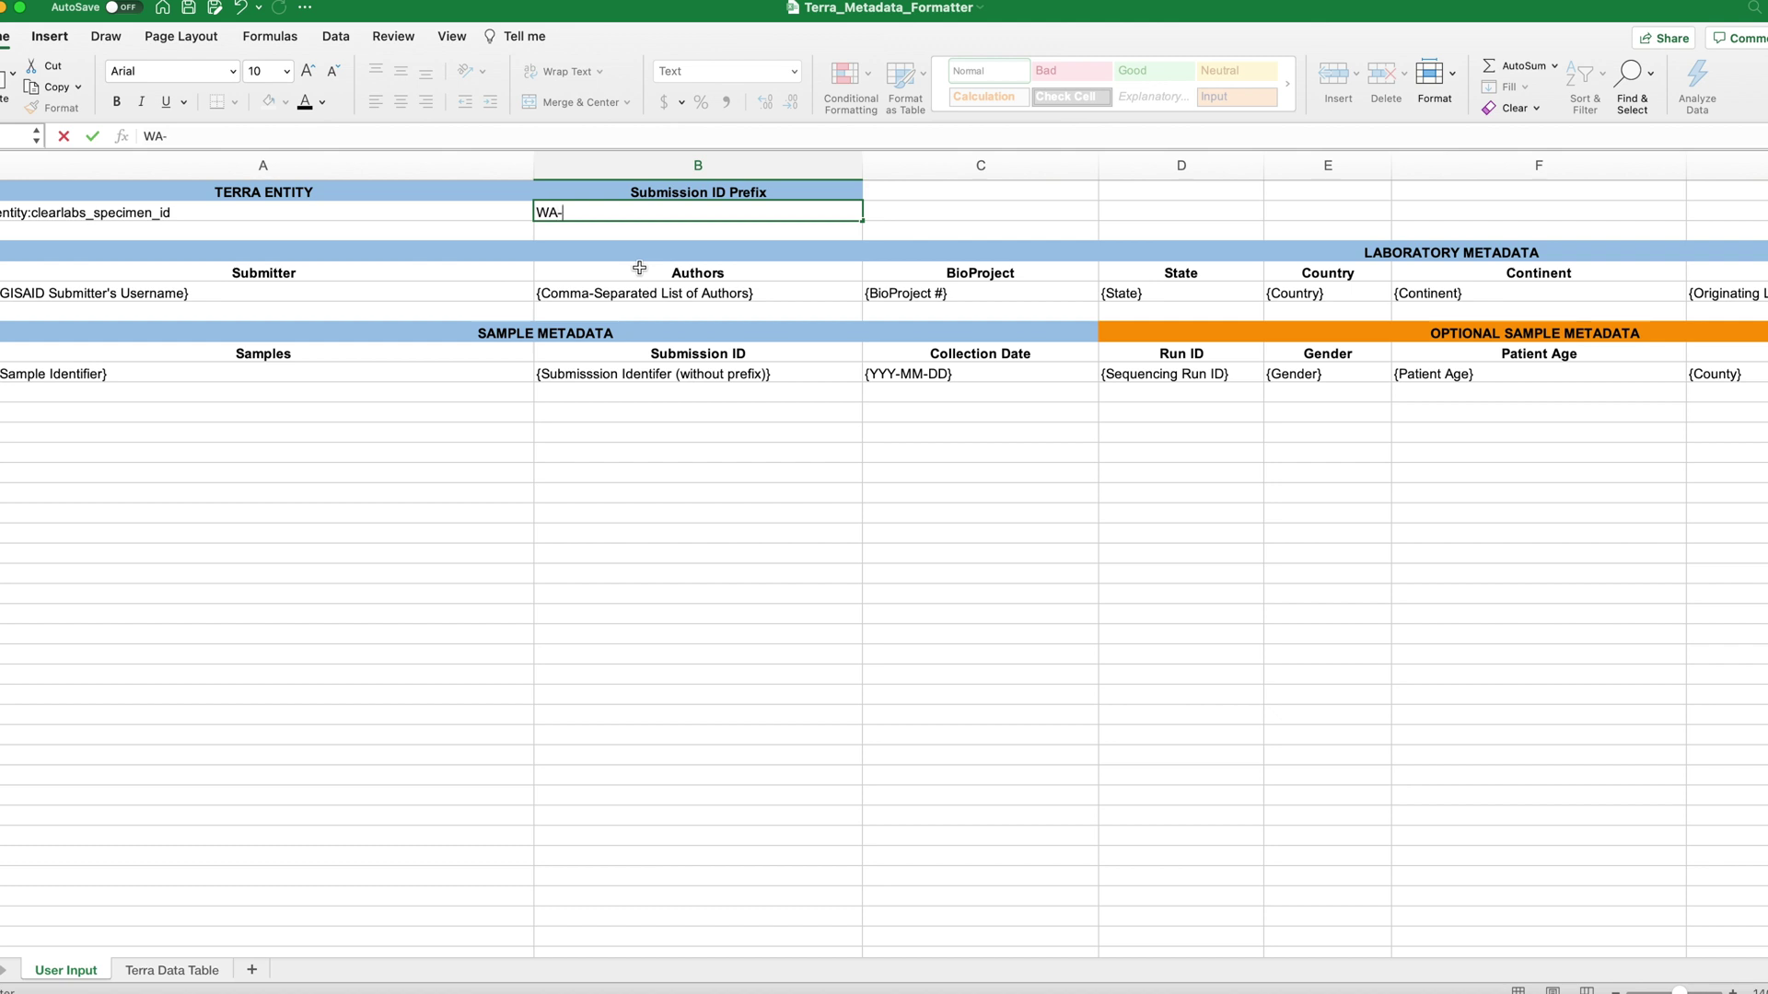
{"action": "type", "text": "-TGN-"}
{"action": "left_click", "coordinate": [373, 589]}
{"action": "left_click", "coordinate": [274, 292]}
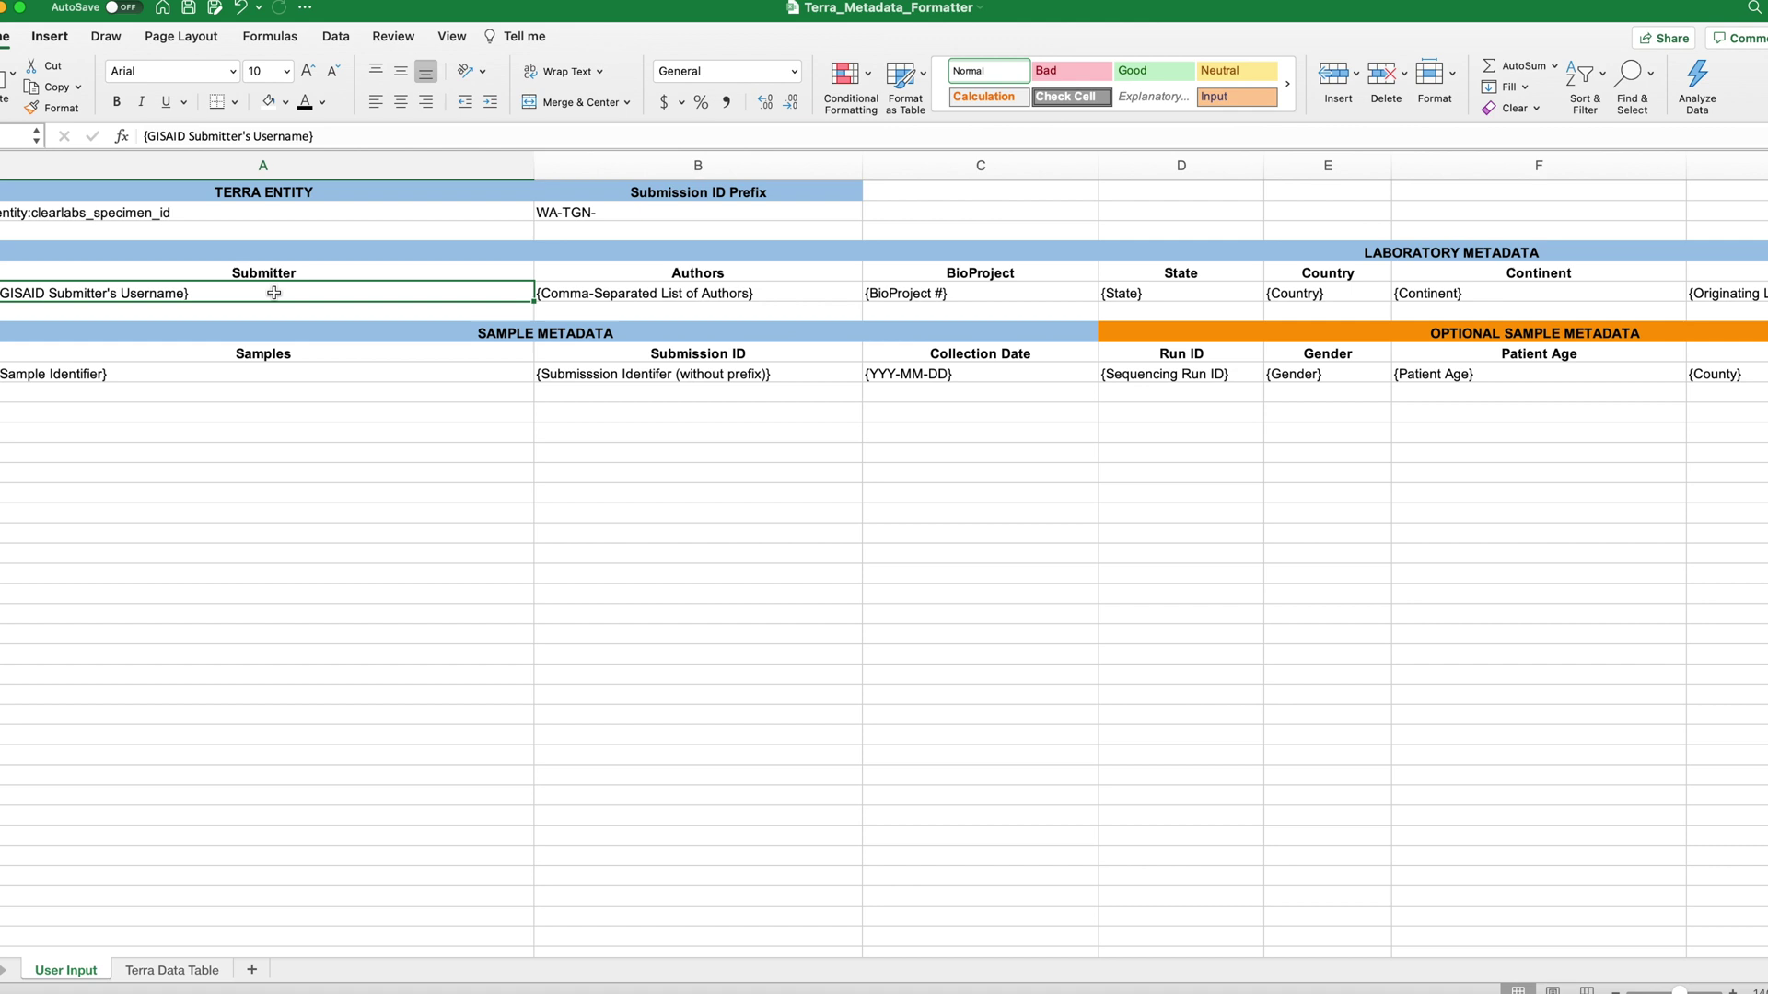
{"action": "triple_click", "coordinate": [275, 292]}
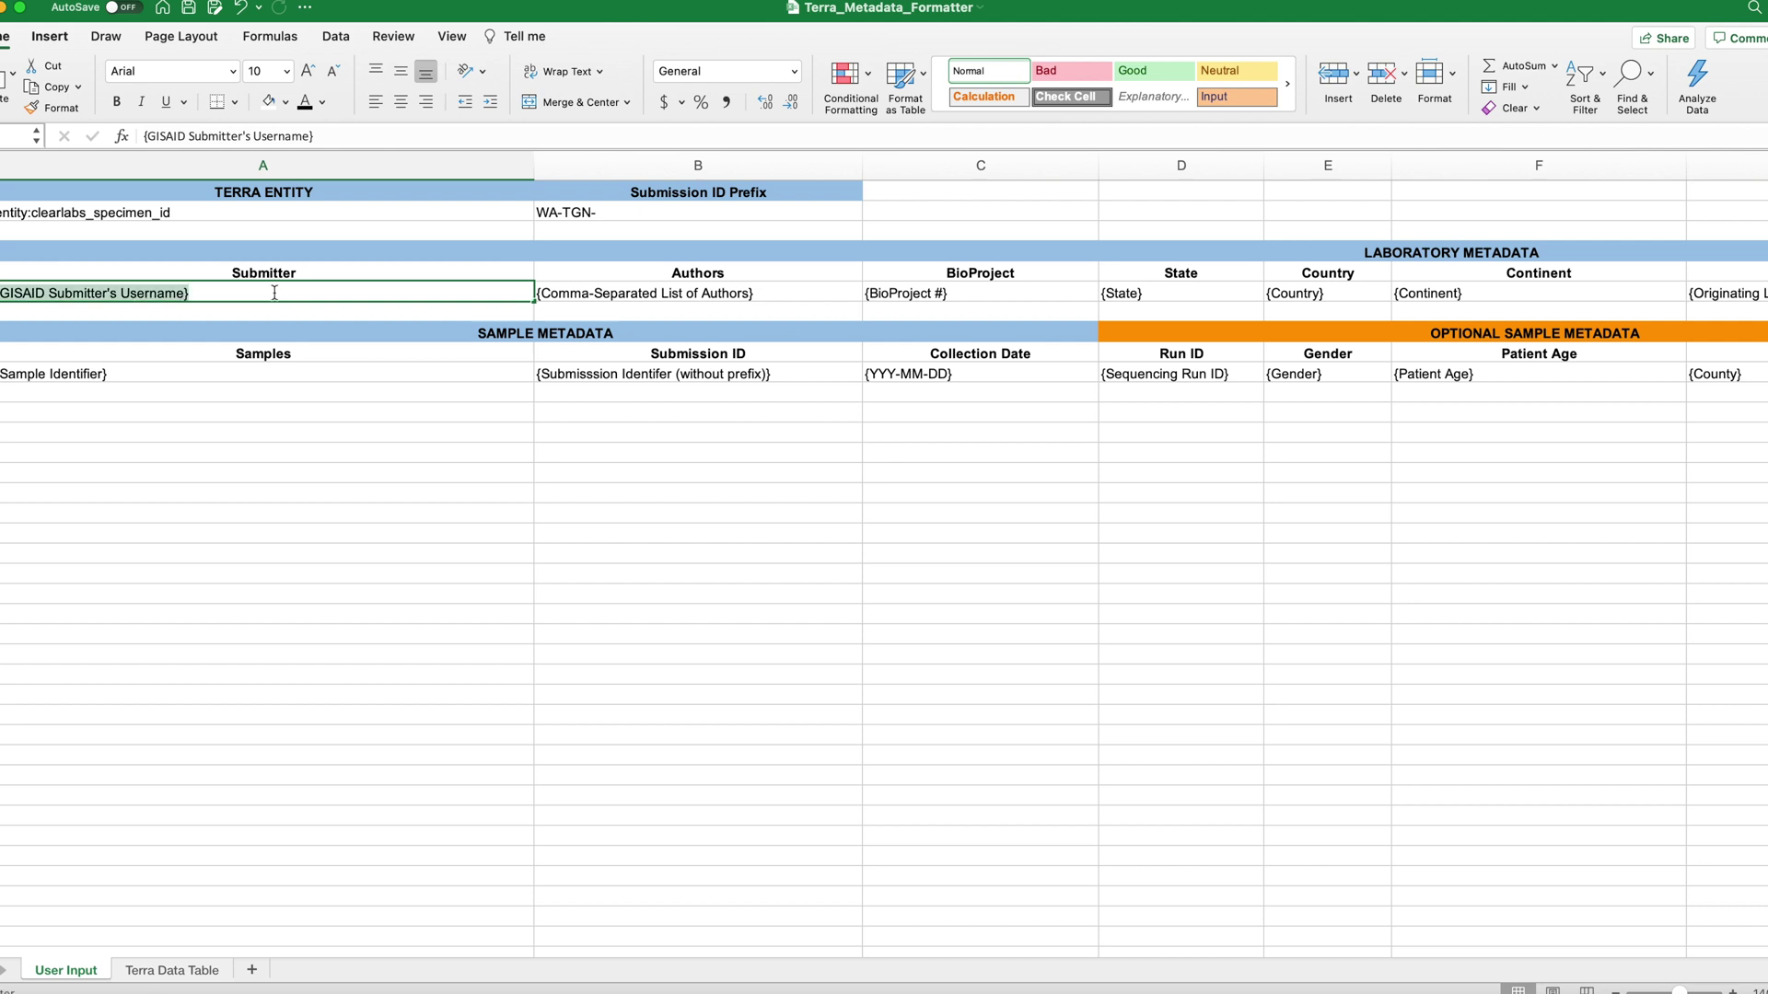
{"action": "type", "text": "libuitkg"}
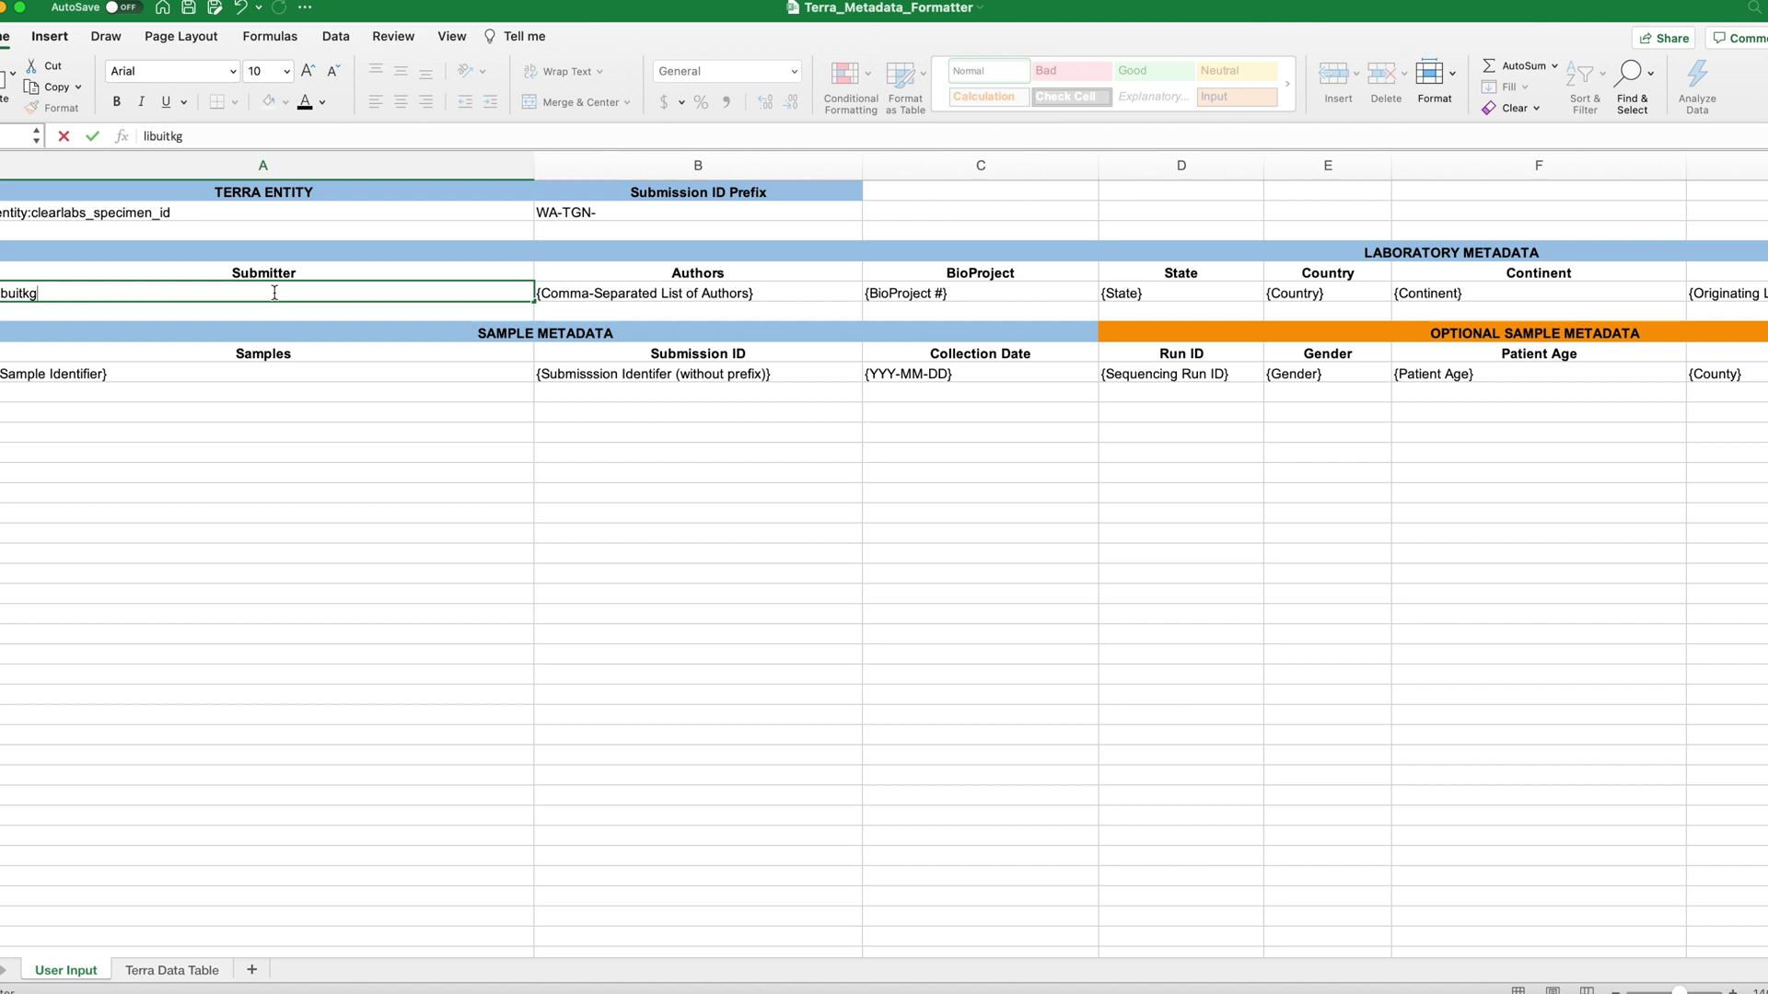
{"action": "key", "text": "Tab"}
Fill in the authors' names, BioProject BP0001, state WA and country USA
{"action": "type", "text": "Kevin, Cutis, Joel"}
{"action": "key", "text": "Tab"}
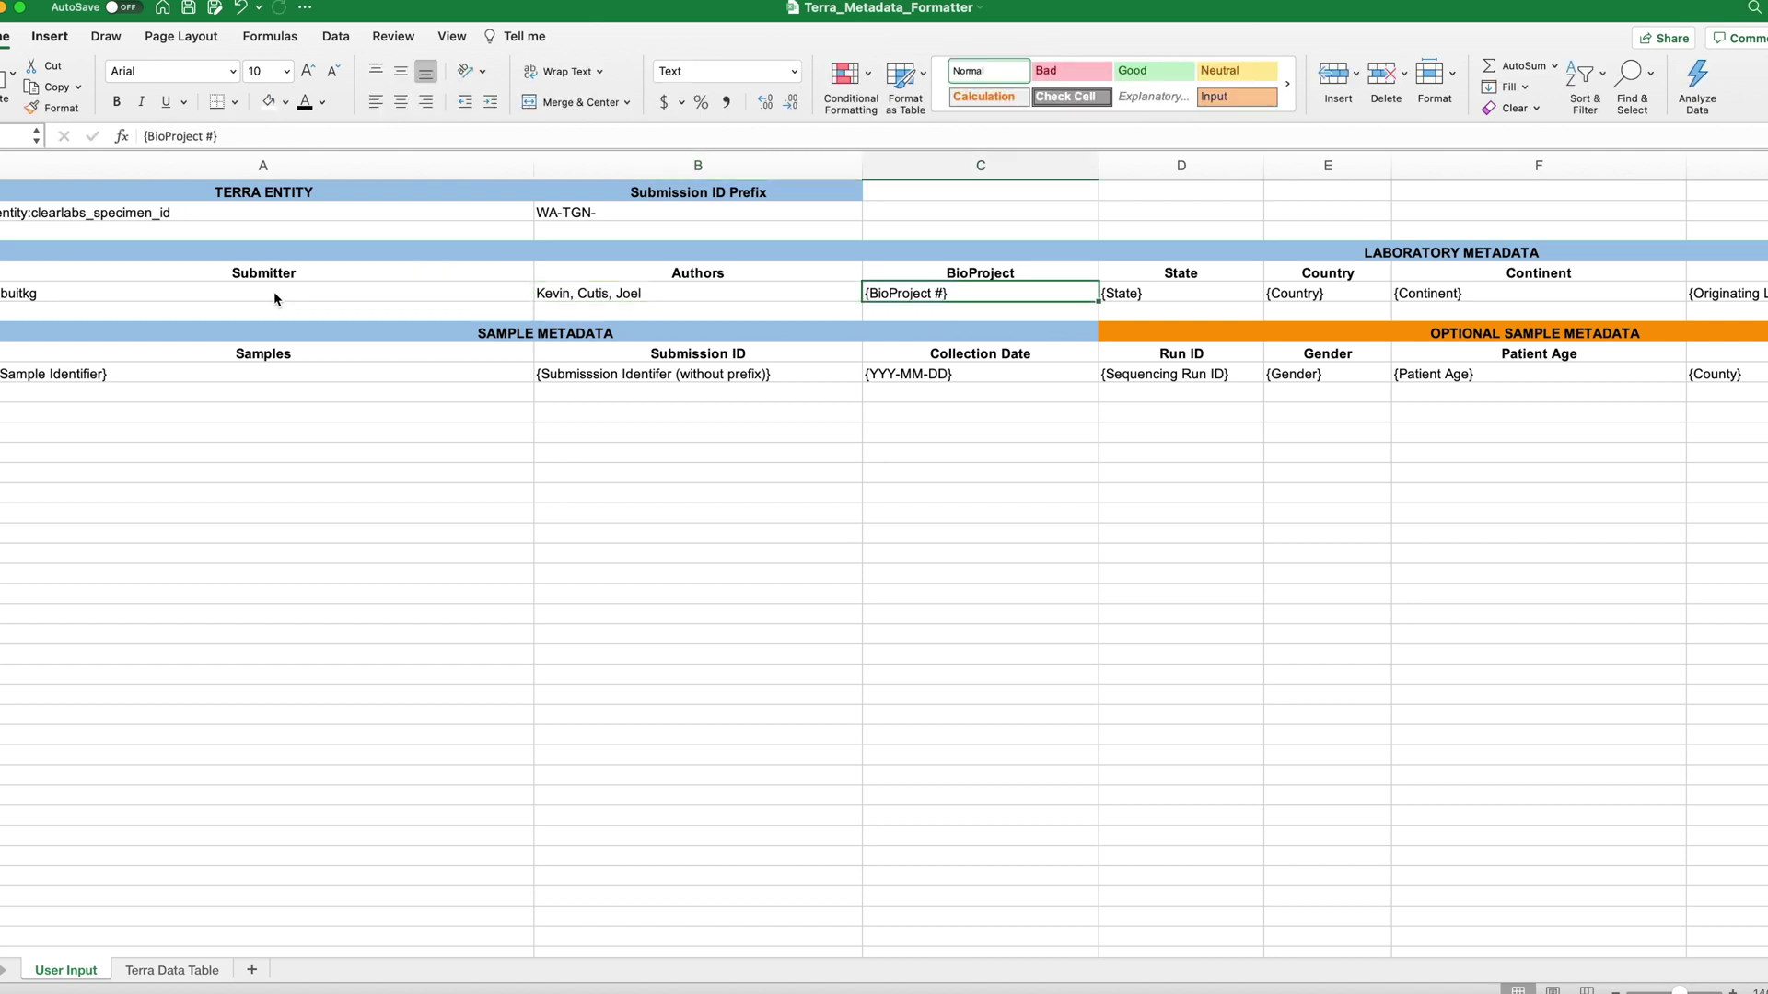
{"action": "type", "text": "BP0001"}
{"action": "key", "text": "Tab"}
{"action": "type", "text": "WA"}
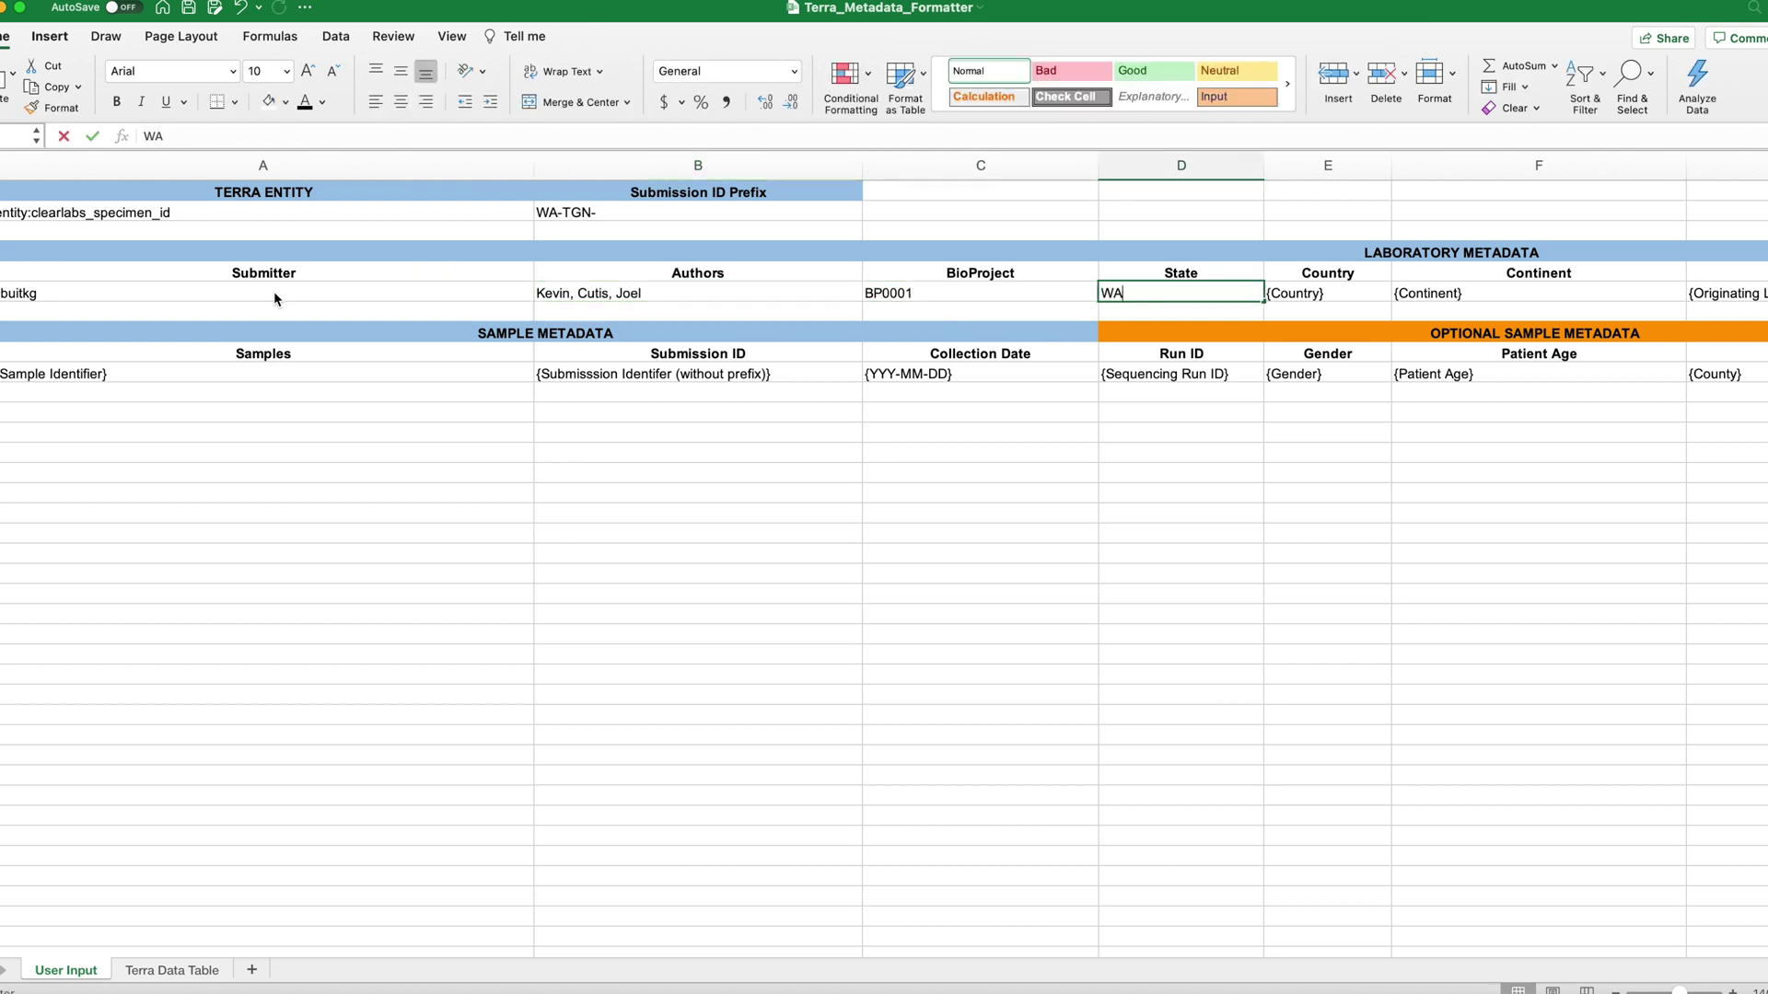
{"action": "key", "text": "Tab"}
{"action": "type", "text": "USA"}
{"action": "key", "text": "Tab"}
Enter continent North America, Theiagen Labs as originating and submitting lab, and the lab address
{"action": "type", "text": "North Ameri"}
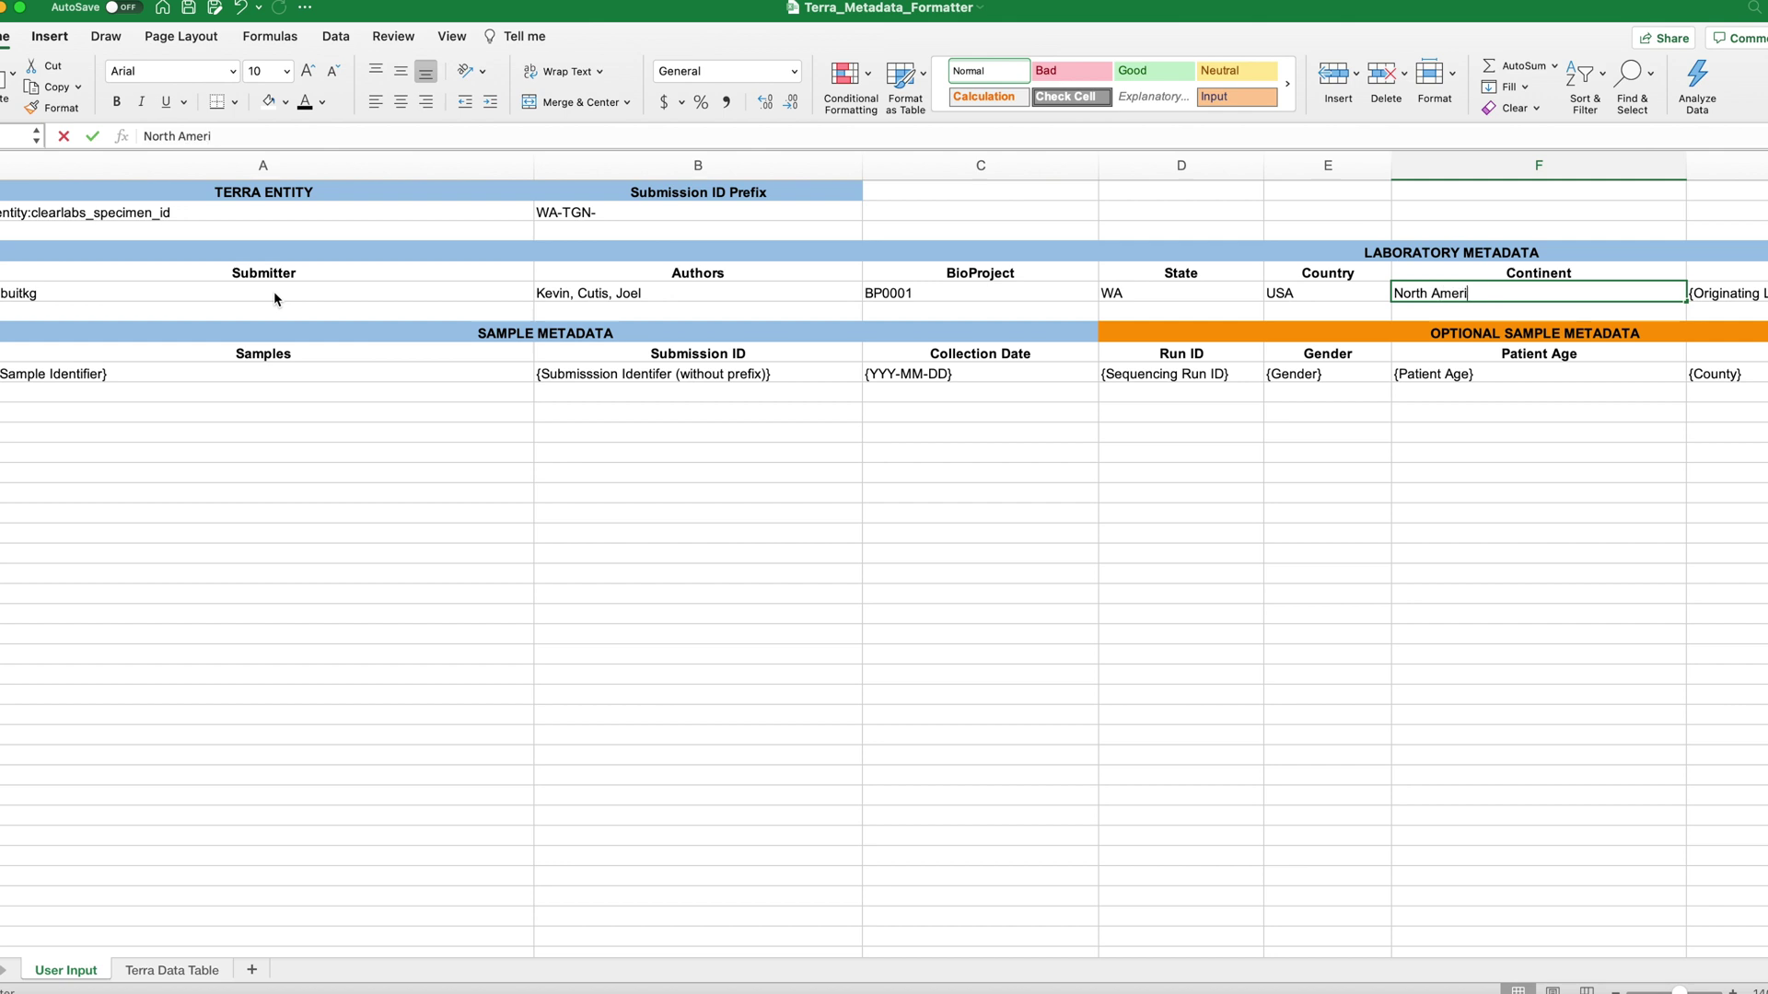
{"action": "type", "text": "ca"}
{"action": "key", "text": "Tab"}
{"action": "type", "text": "Theiagen Labs"}
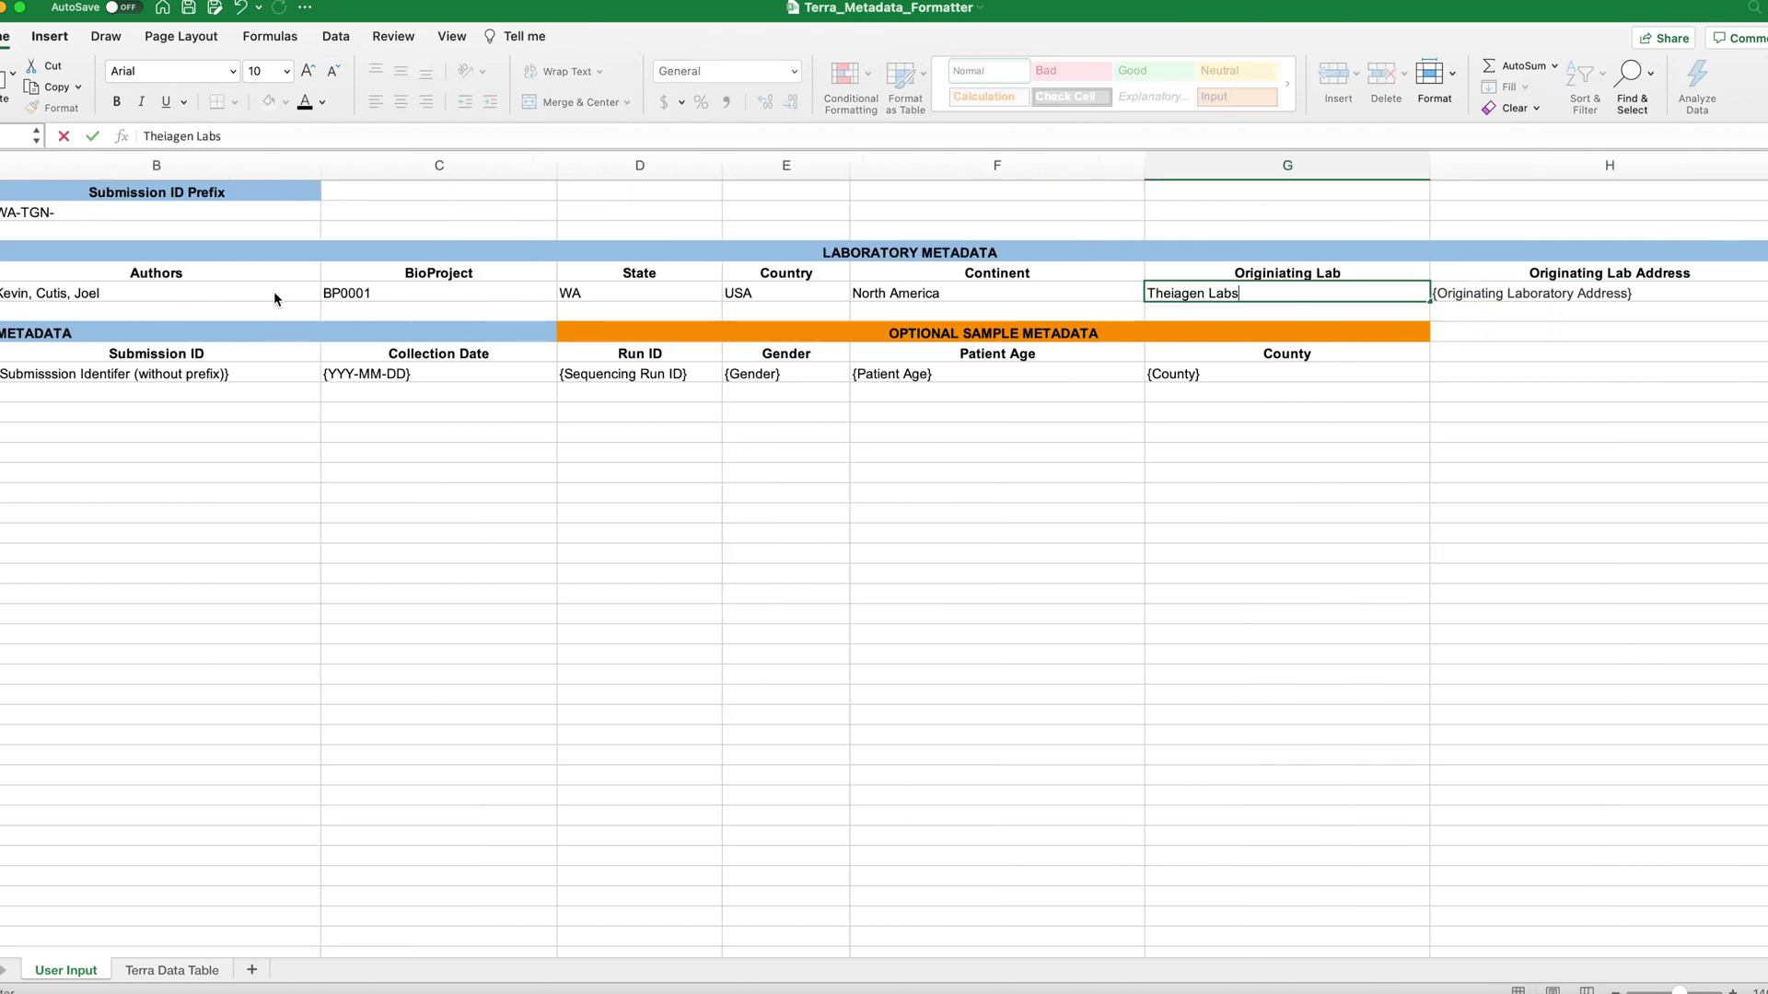
{"action": "key", "text": "Tab"}
{"action": "type", "text": "ABC"}
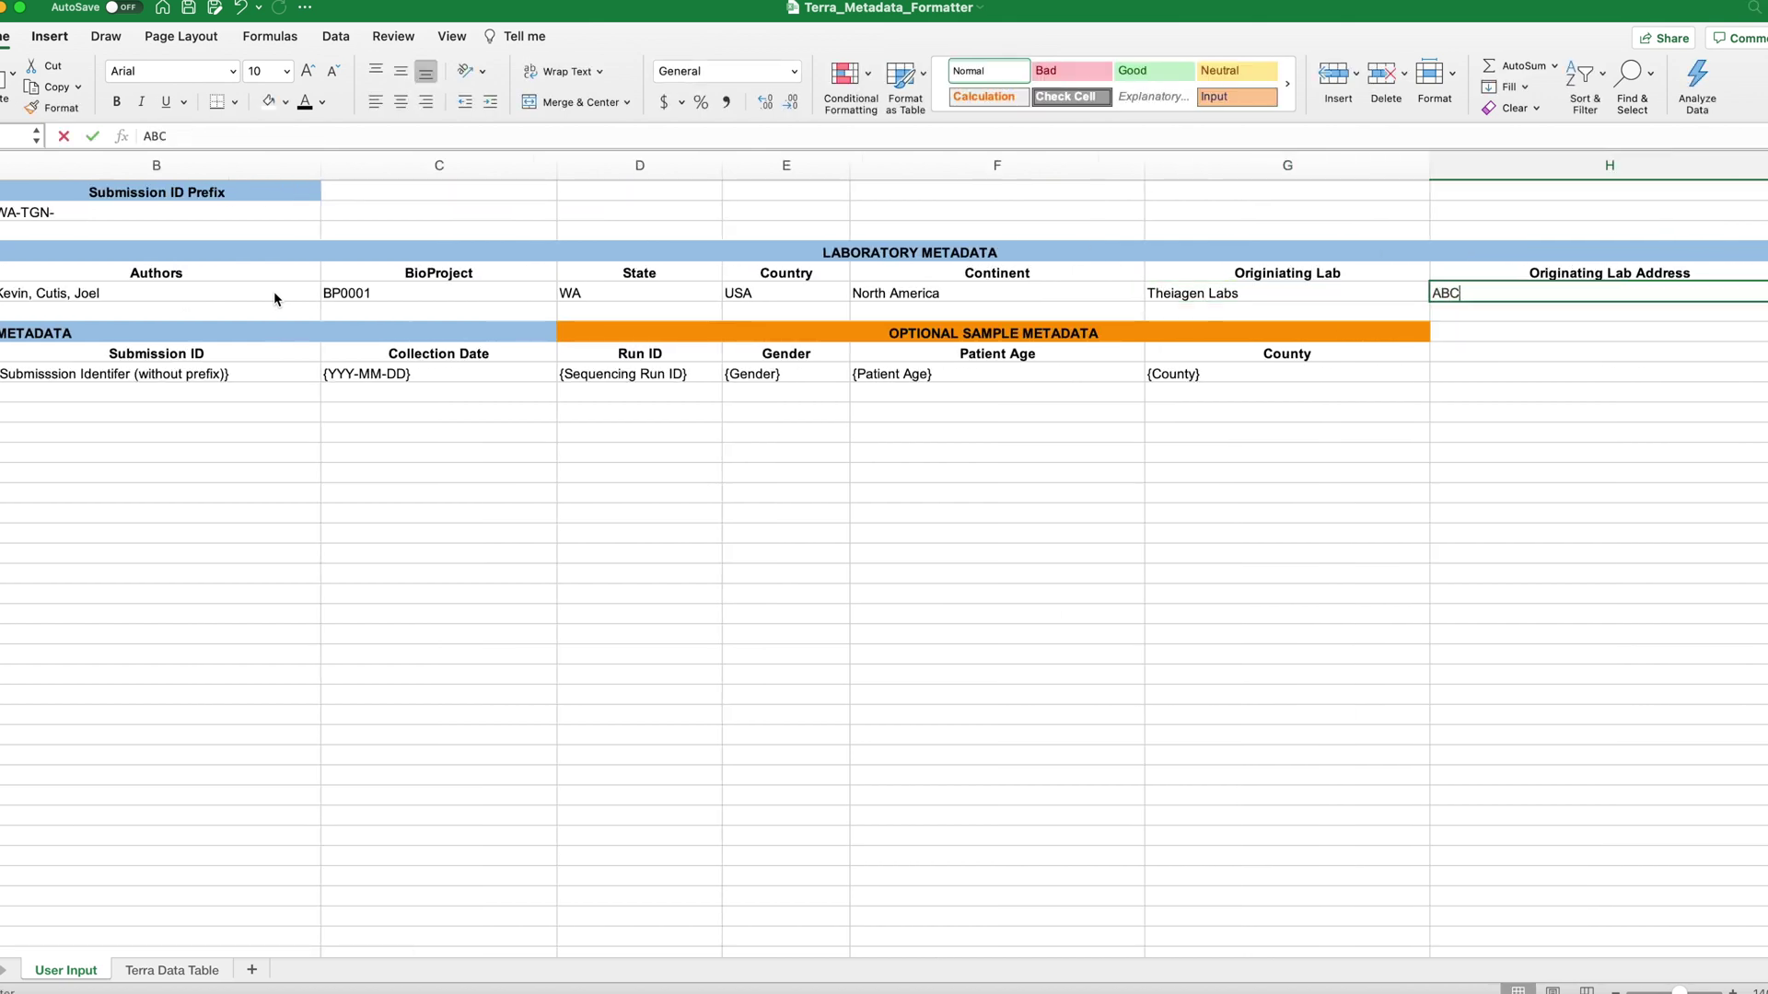
{"action": "type", "text": " 123 Street"}
{"action": "key", "text": "Tab"}
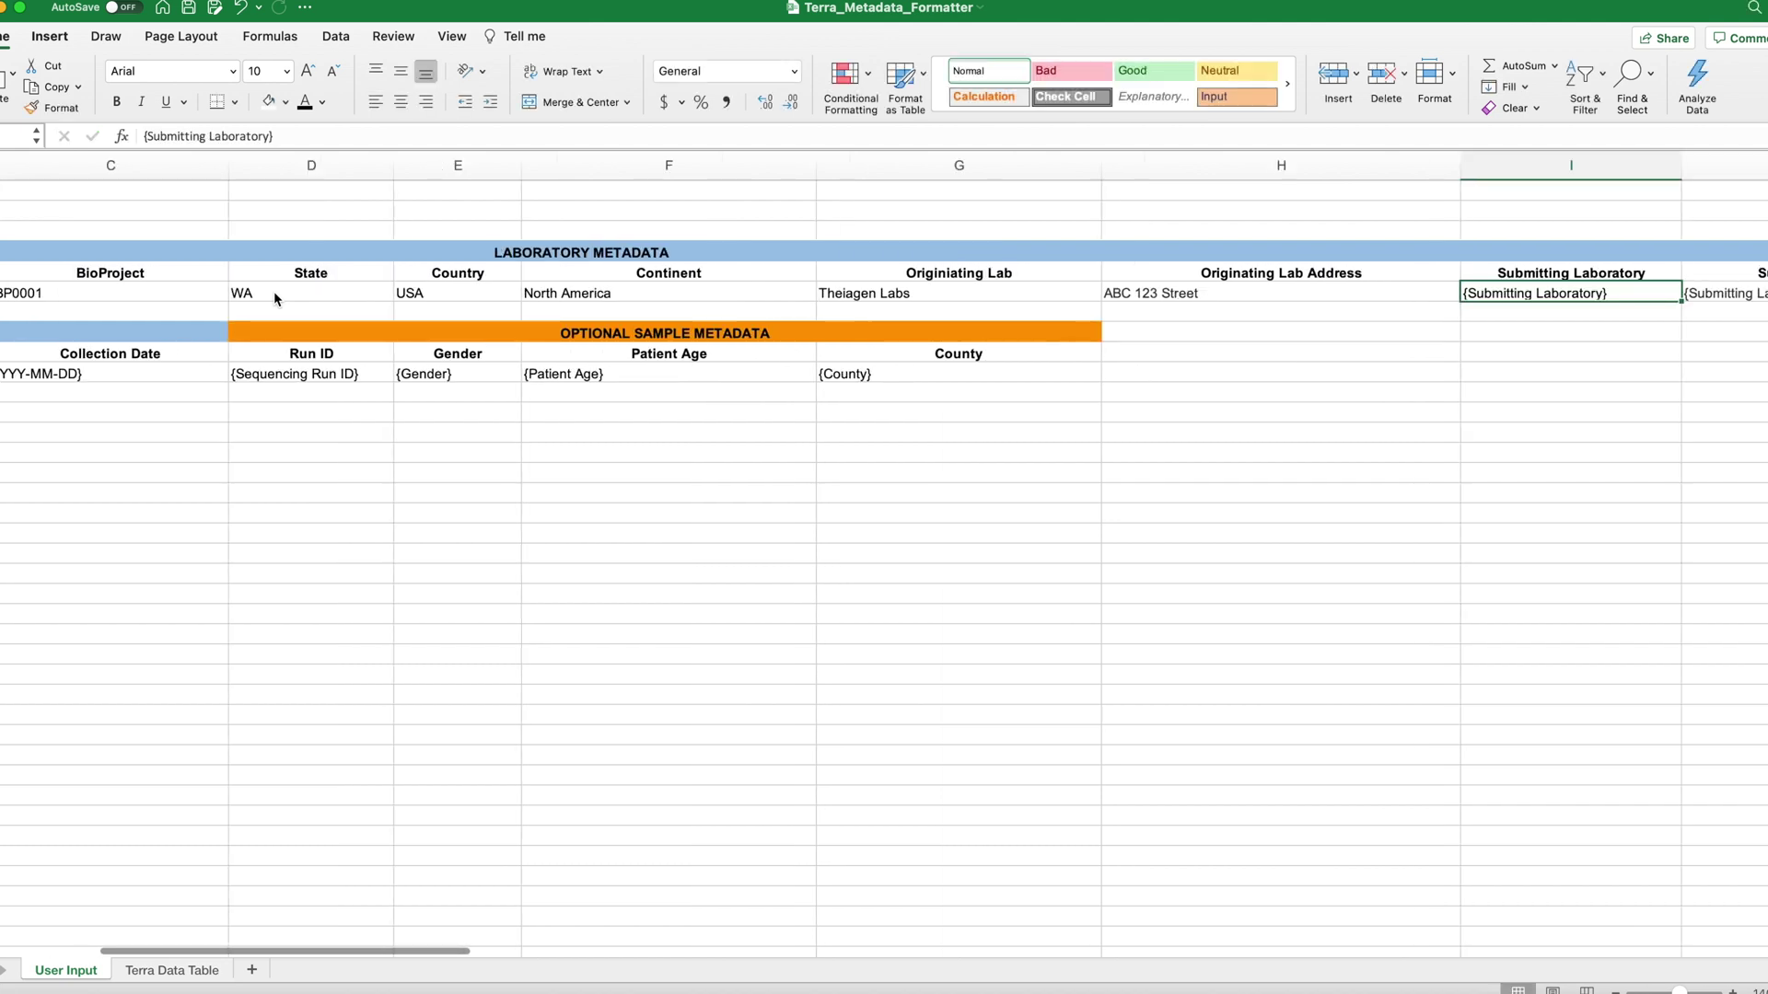
{"action": "type", "text": "Theiagen Labs"}
{"action": "key", "text": "Tab"}
{"action": "type", "text": "ABC 123 Street"}
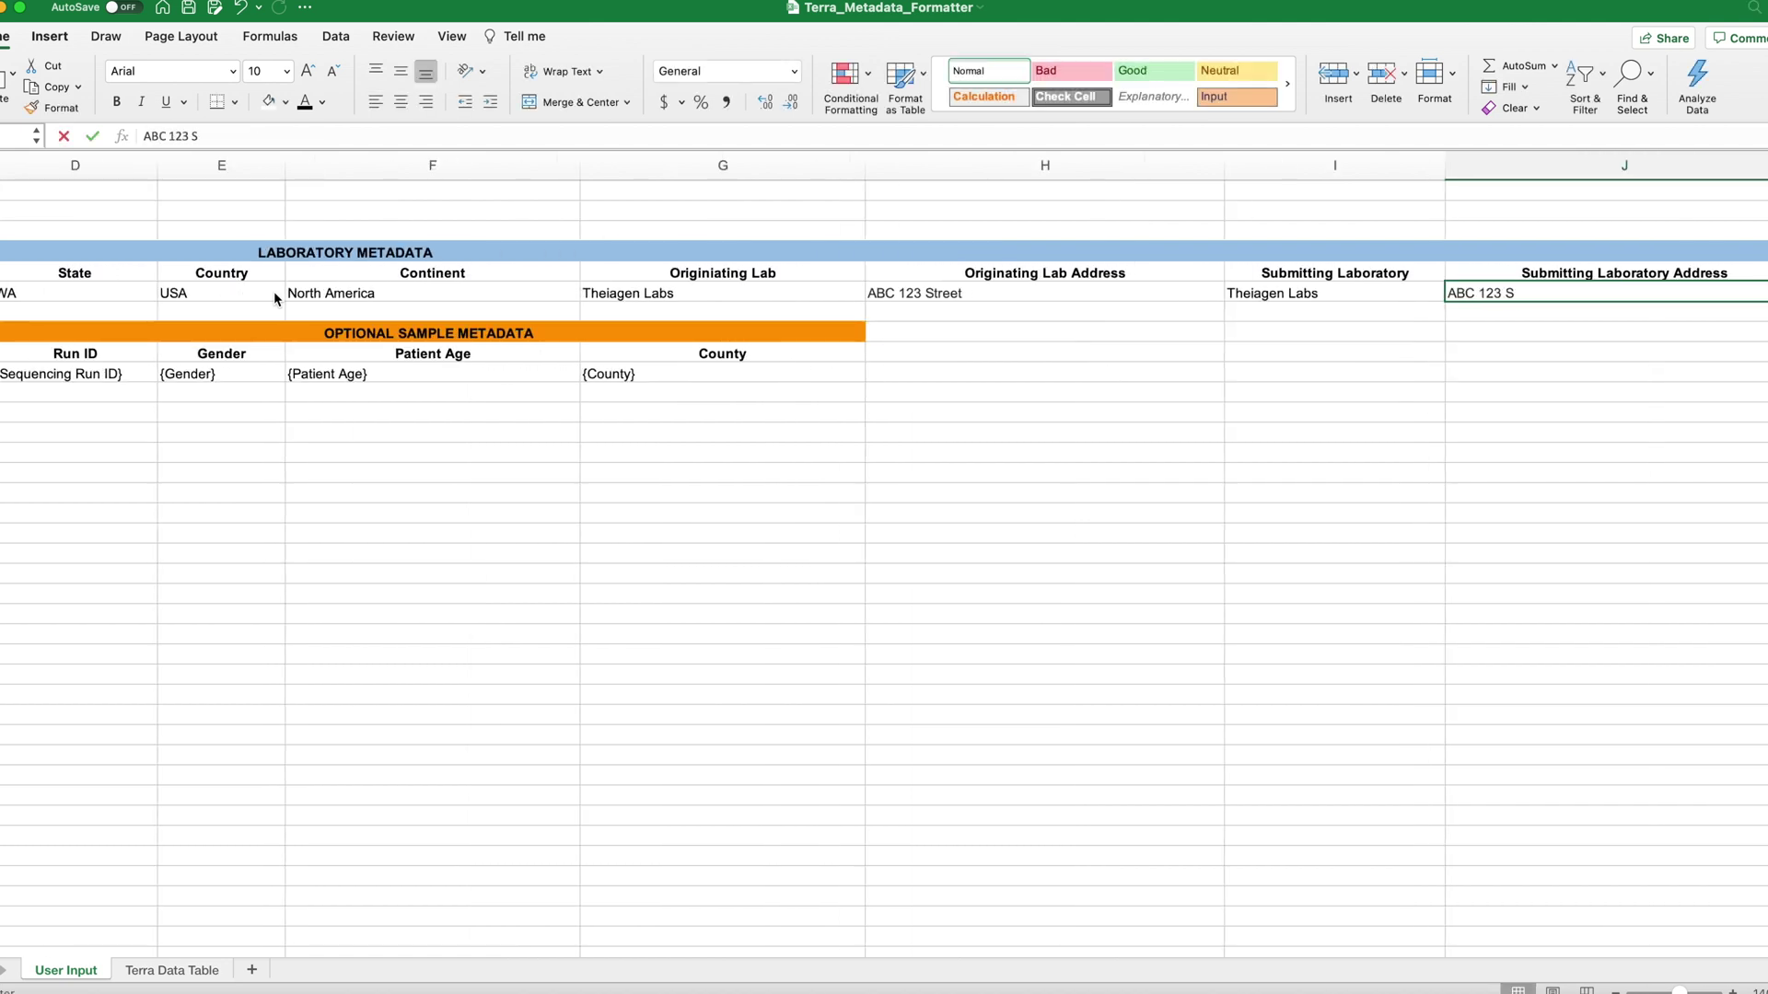
{"action": "left_click", "coordinate": [422, 876]}
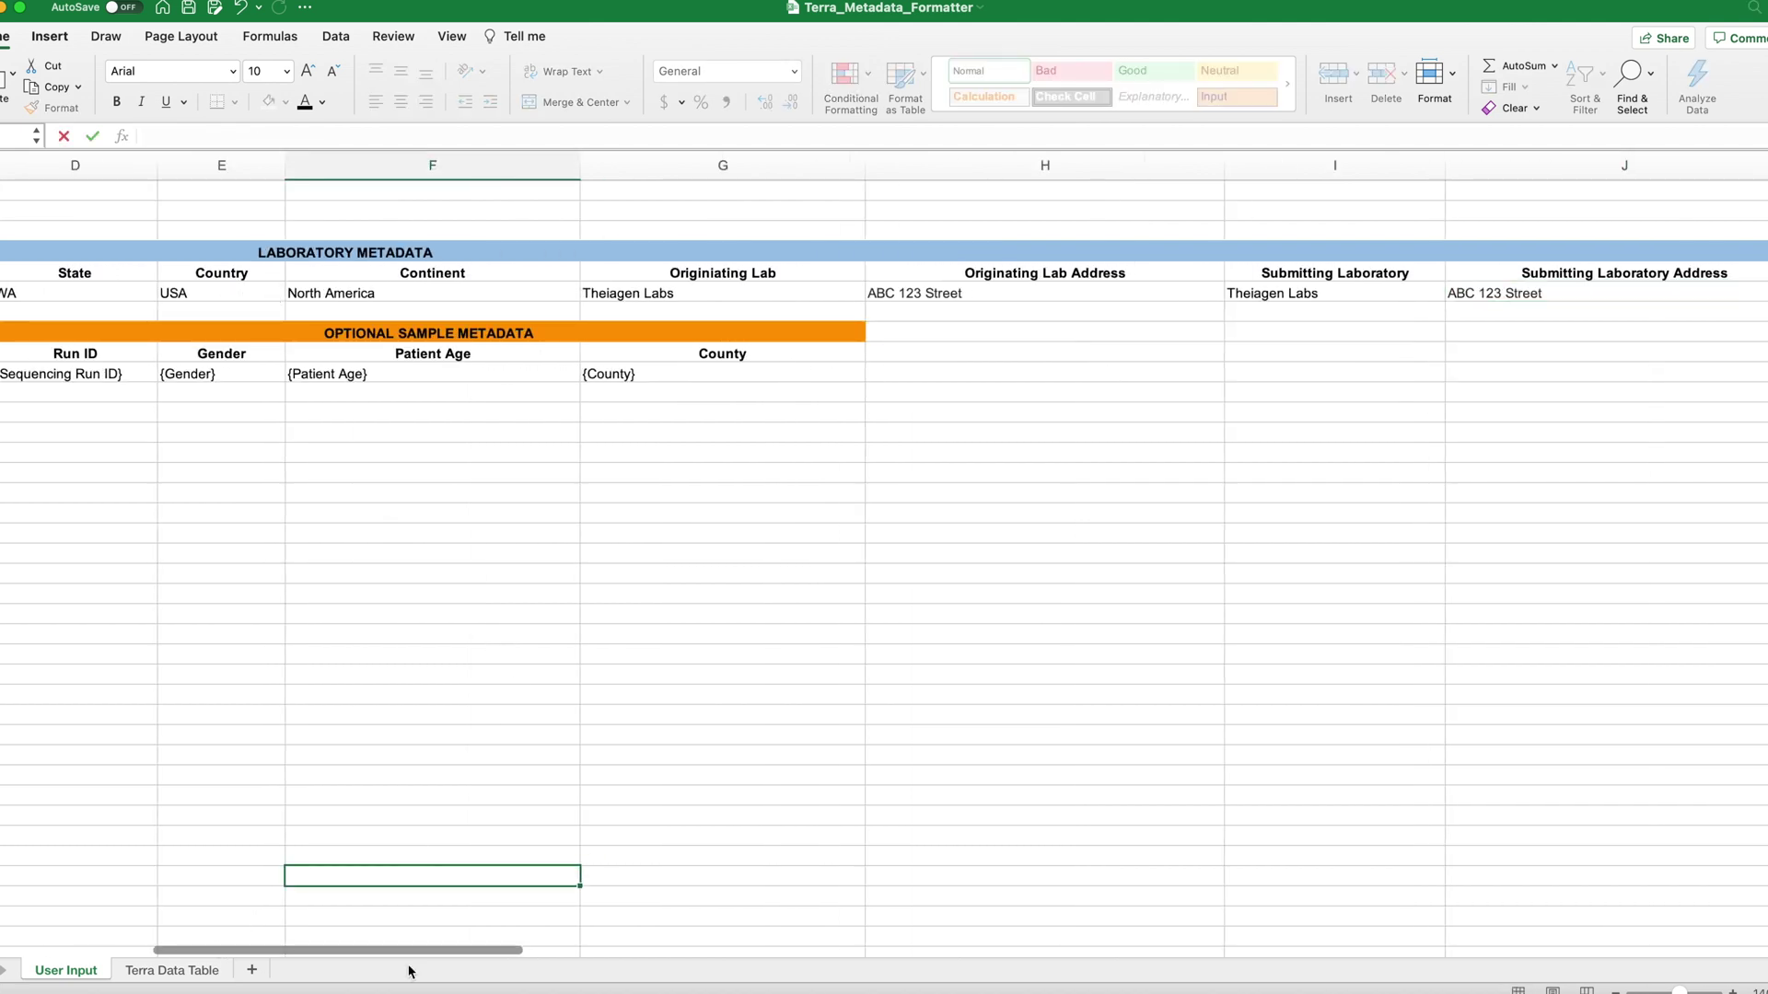
{"action": "scroll", "coordinate": [260, 962], "scroll_direction": "left", "scroll_amount": 10}
Paste Sample_01 through Sample_10 from clearlabs_specimen under Samples in the formatter
{"action": "left_click", "coordinate": [141, 408]}
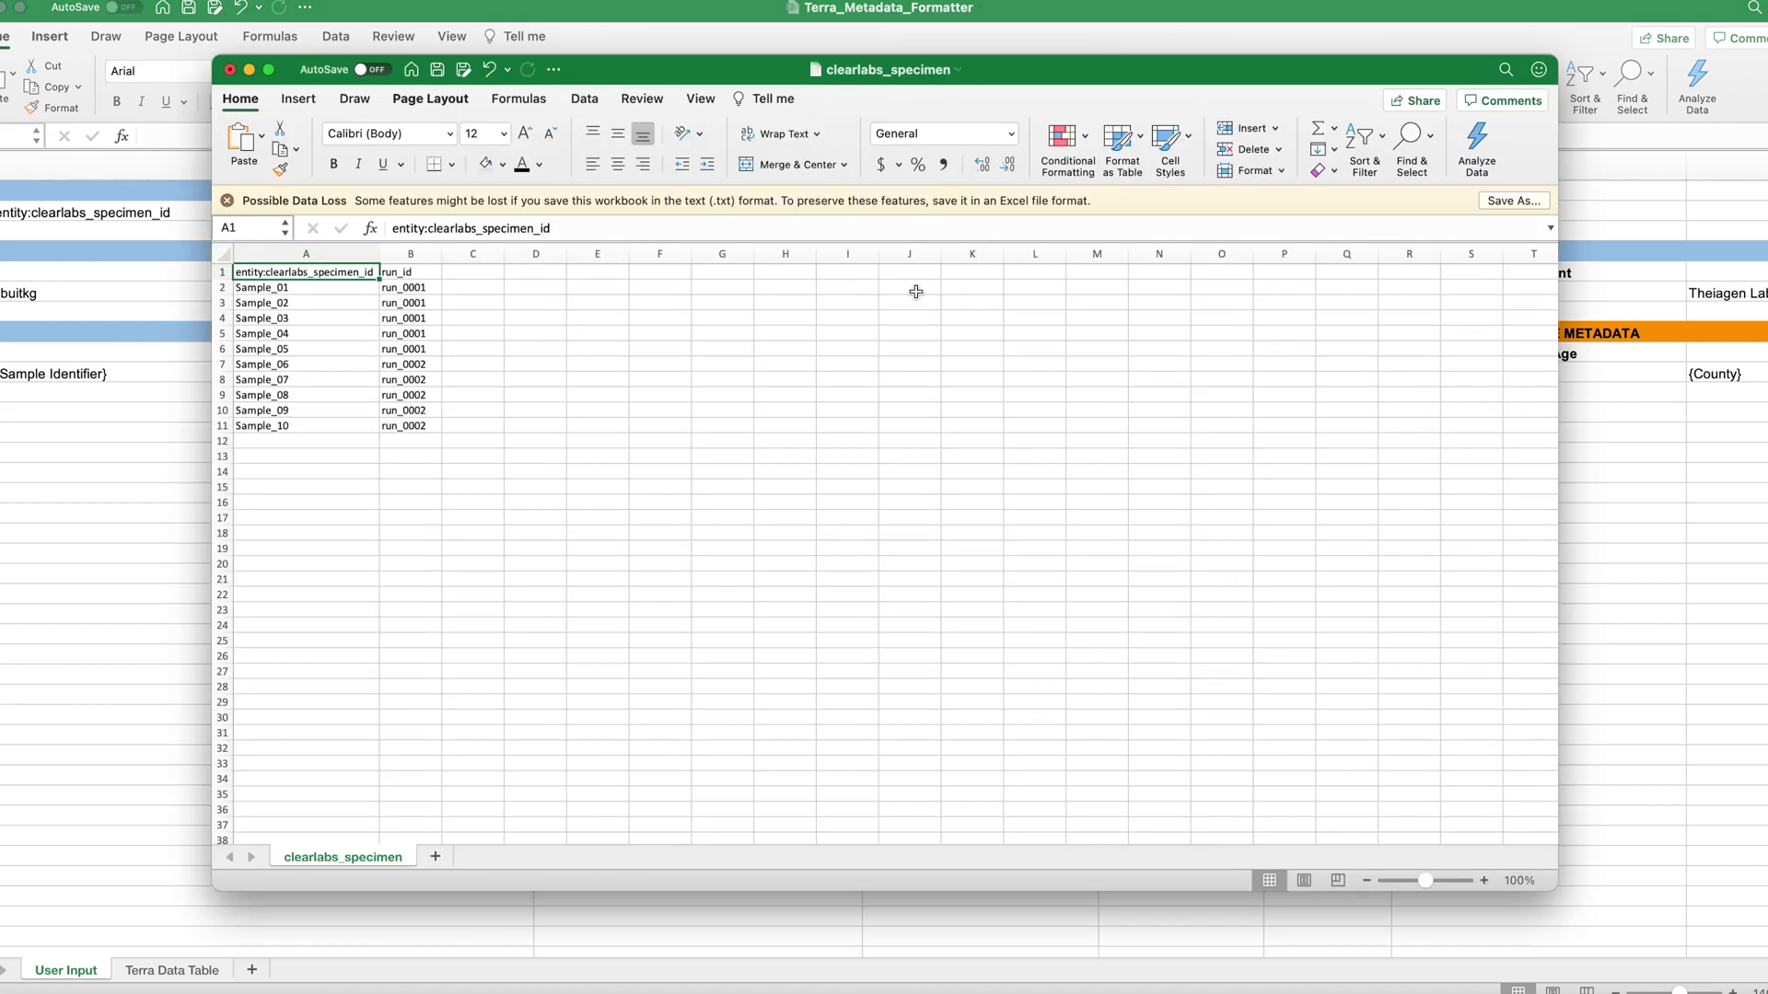
{"action": "left_click_drag", "start_coordinate": [338, 285], "coordinate": [324, 424]}
{"action": "key", "text": "super+c"}
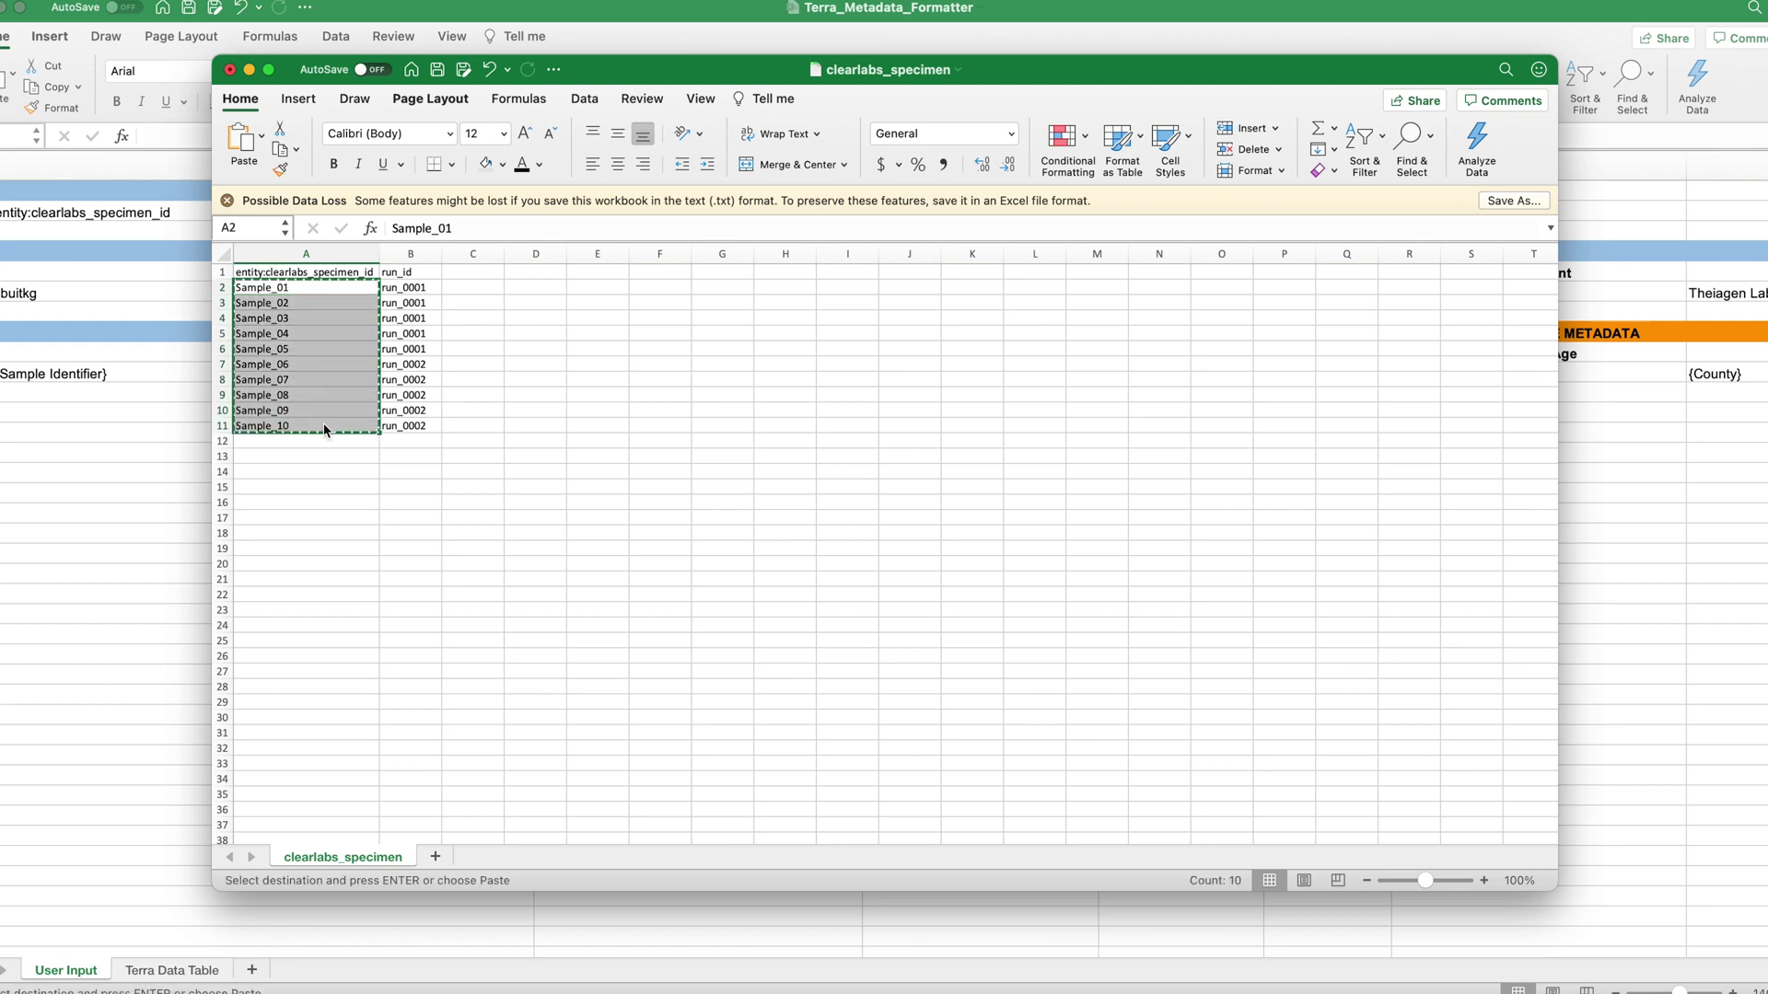
{"action": "left_click", "coordinate": [127, 444]}
{"action": "left_click", "coordinate": [129, 373]}
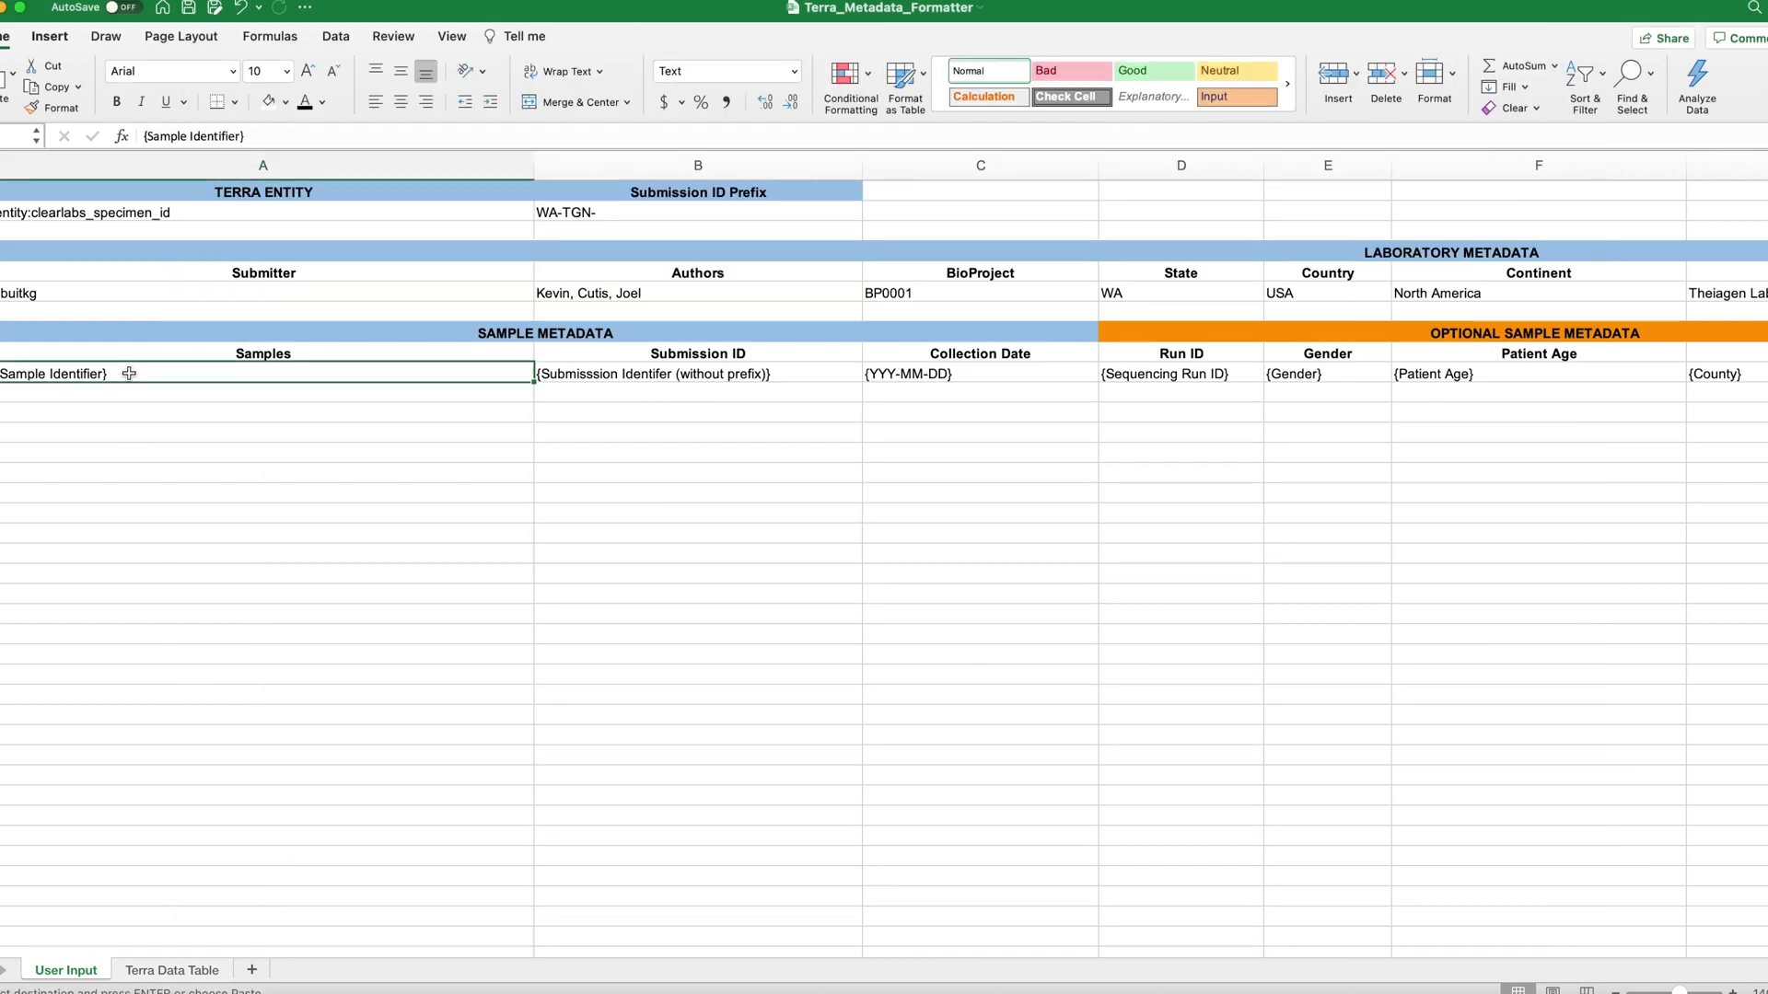
{"action": "key", "text": "super+v"}
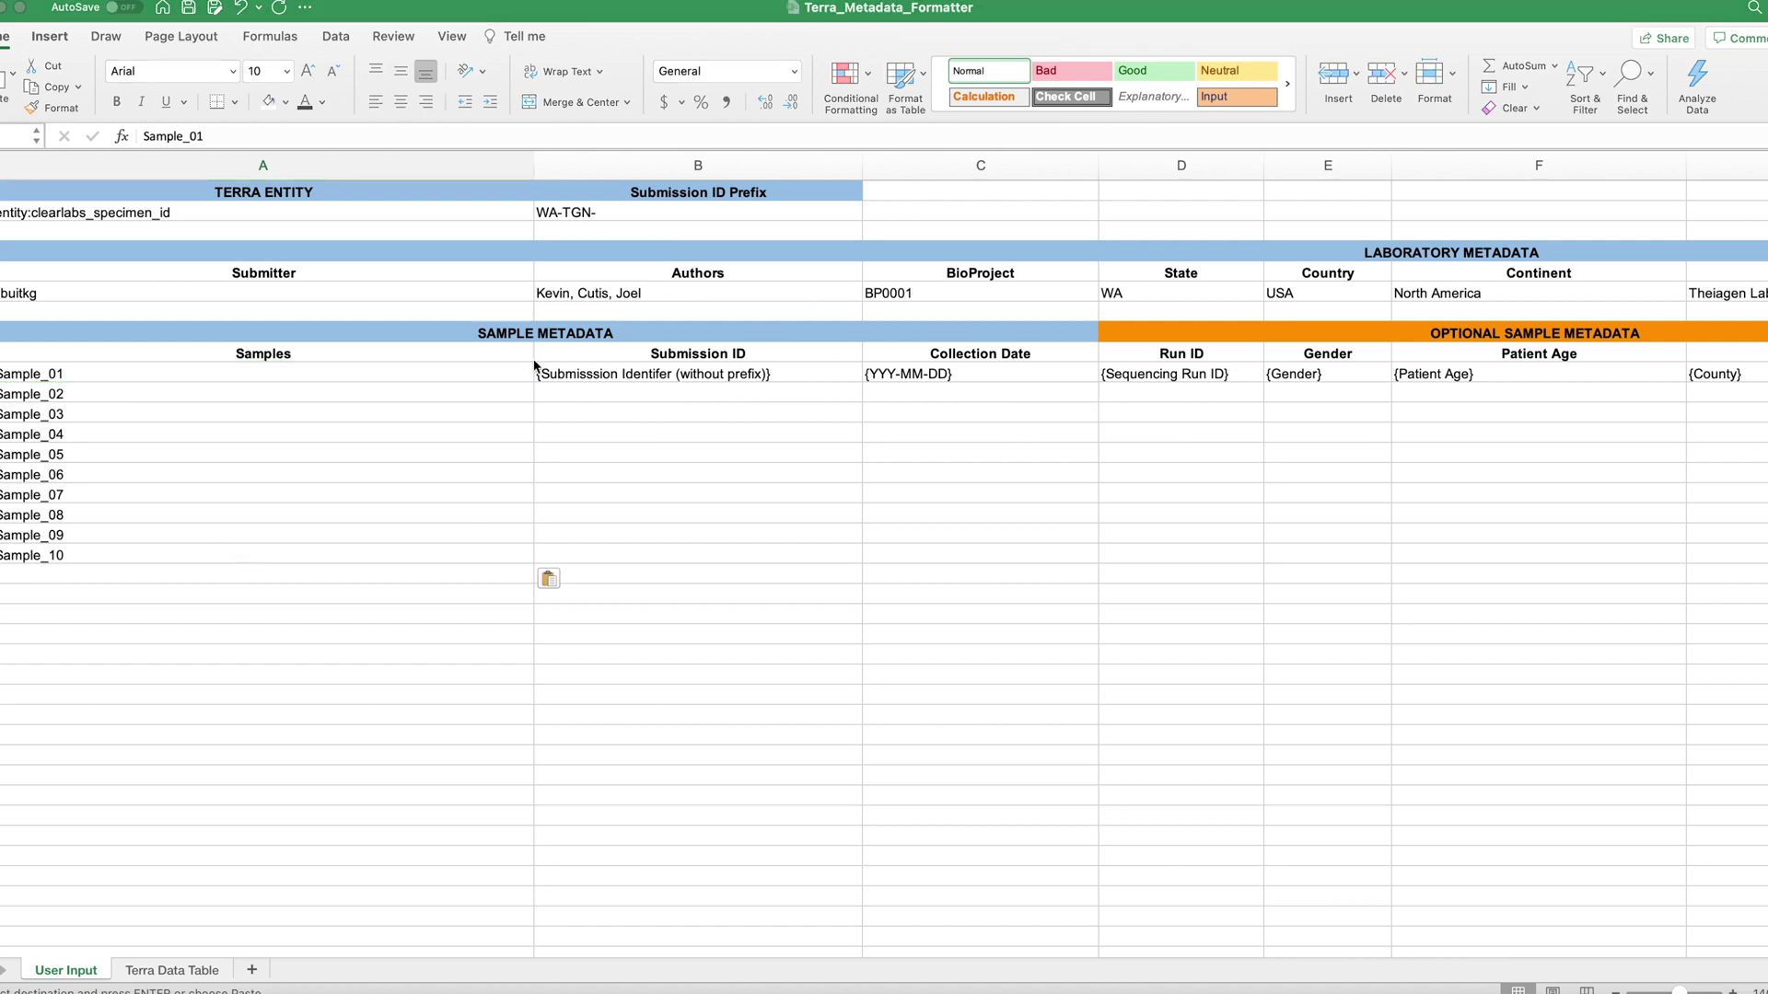
Check the run_id column, then clear the {Sequencing Run ID} placeholder
{"action": "key", "text": "super+grave"}
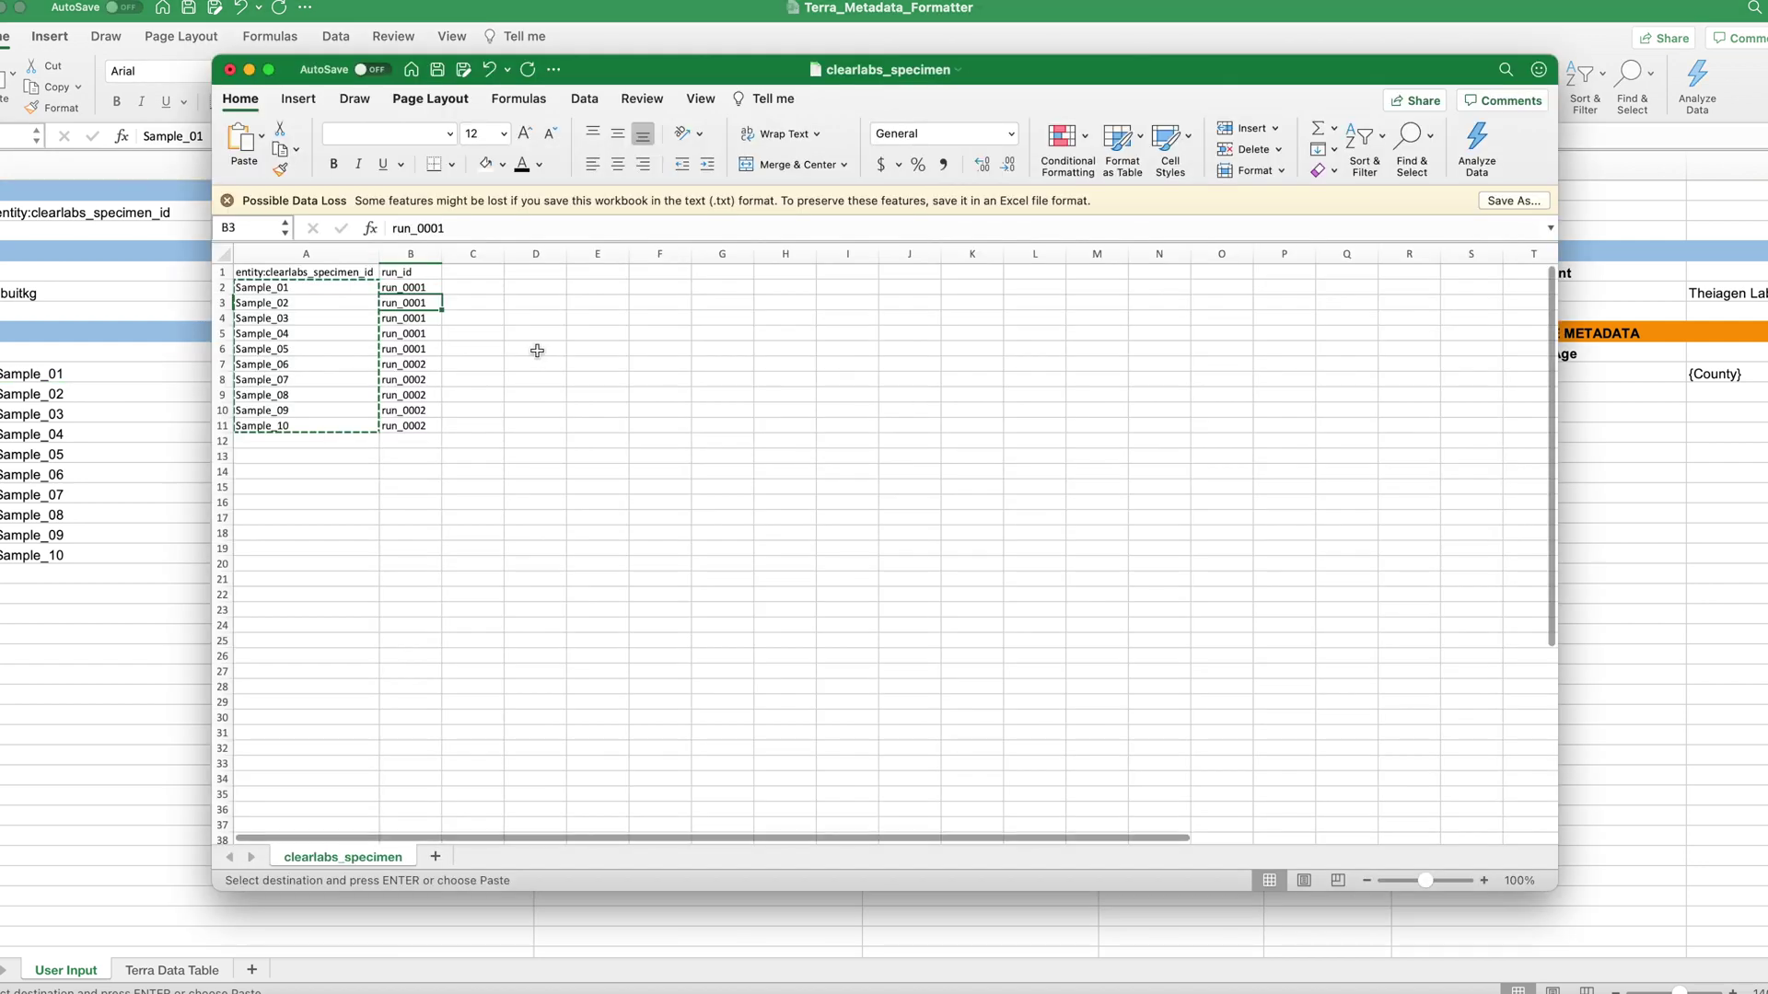
{"action": "left_click", "coordinate": [420, 276]}
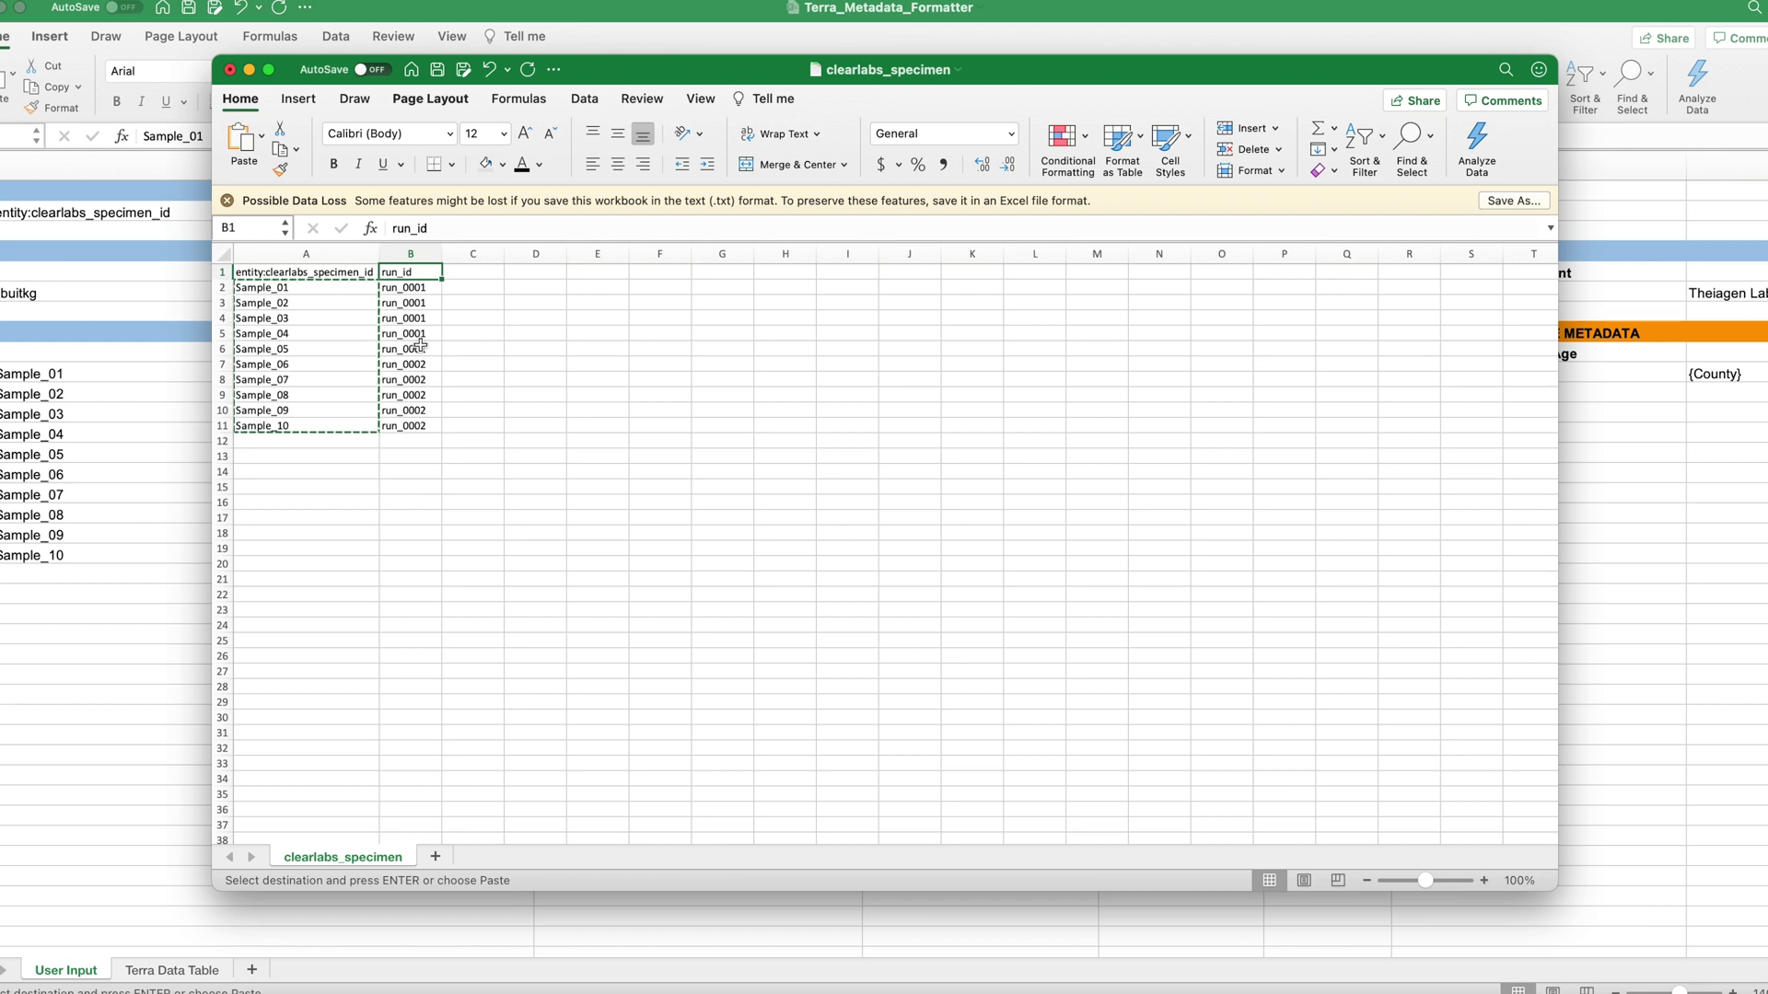
{"action": "left_click", "coordinate": [172, 532]}
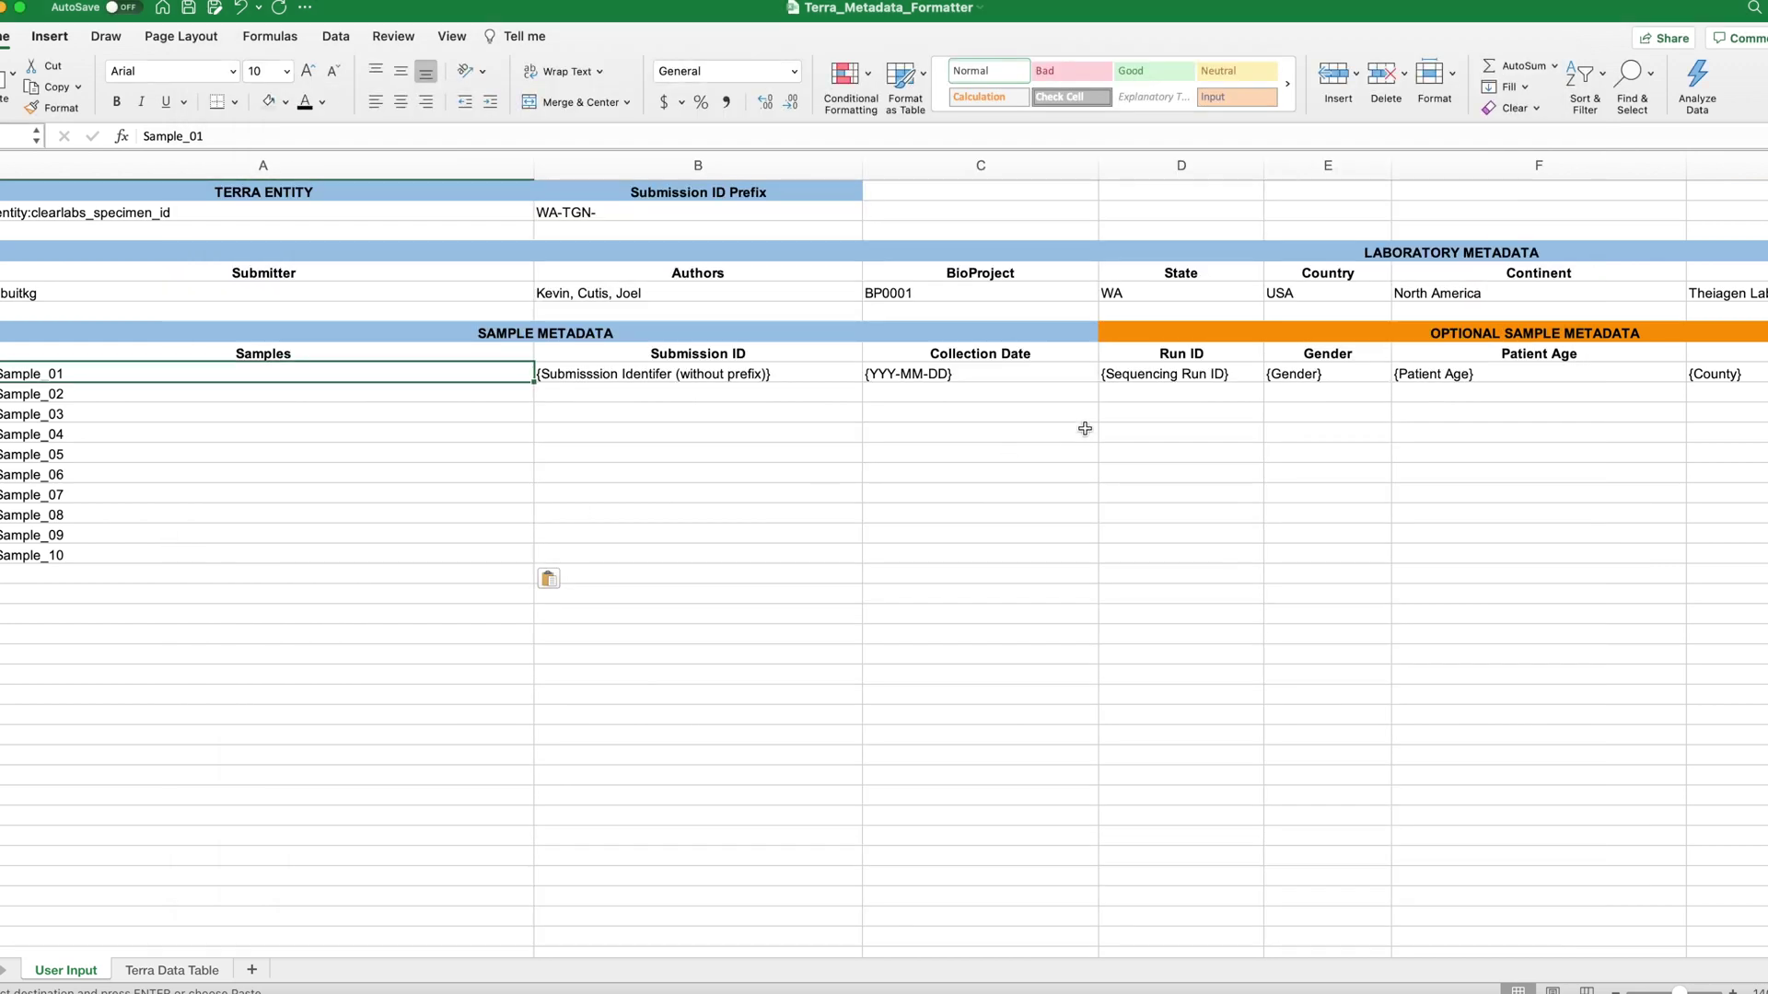
{"action": "left_click", "coordinate": [1150, 377]}
{"action": "key", "text": "Delete"}
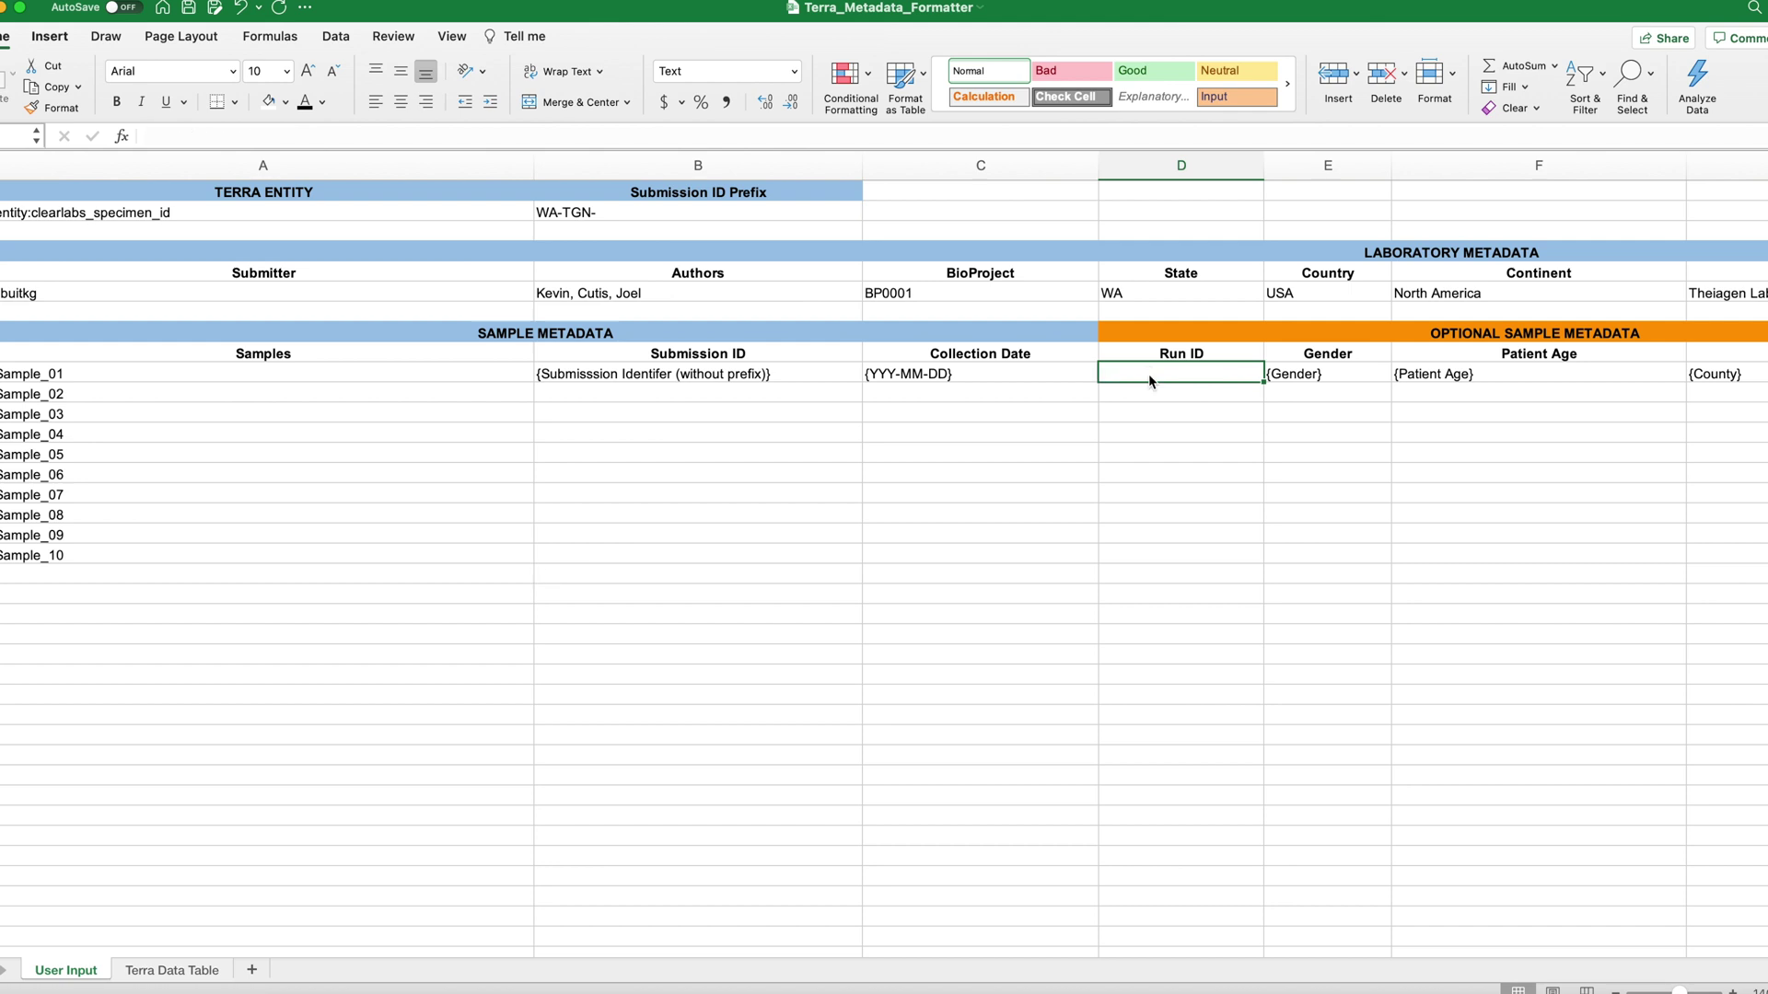
{"action": "left_click", "coordinate": [876, 517]}
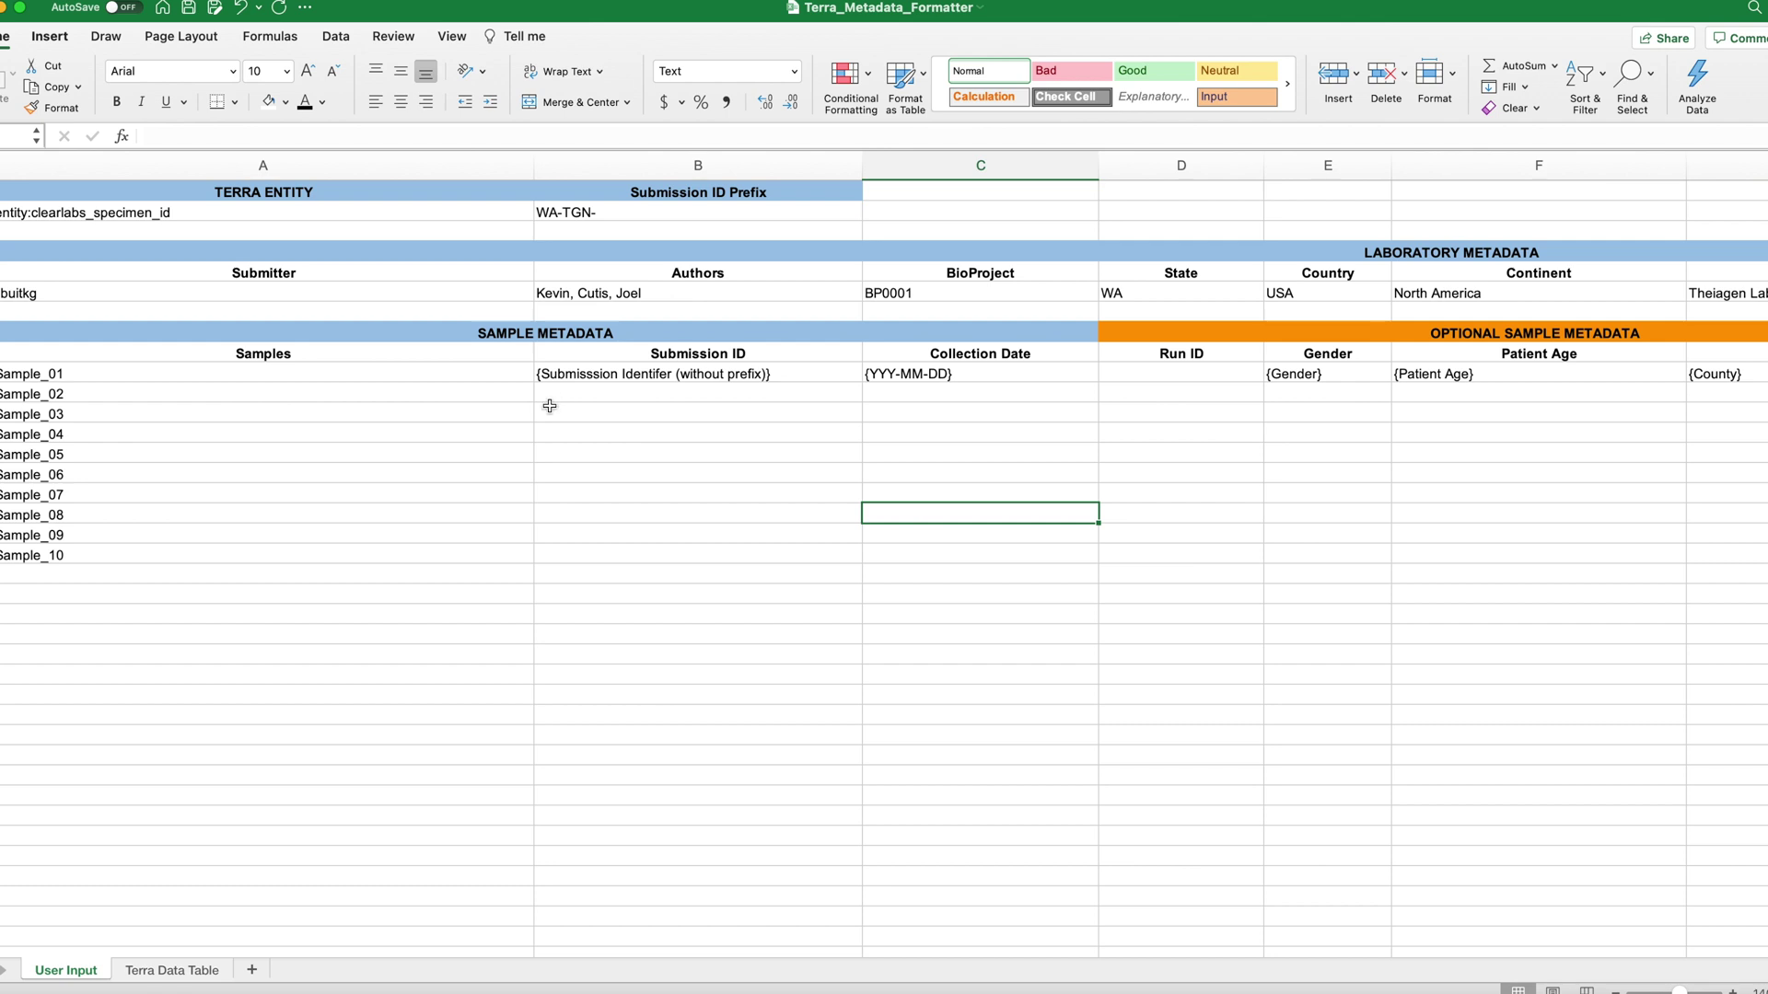
{"action": "left_click_drag", "start_coordinate": [594, 392], "coordinate": [601, 475]}
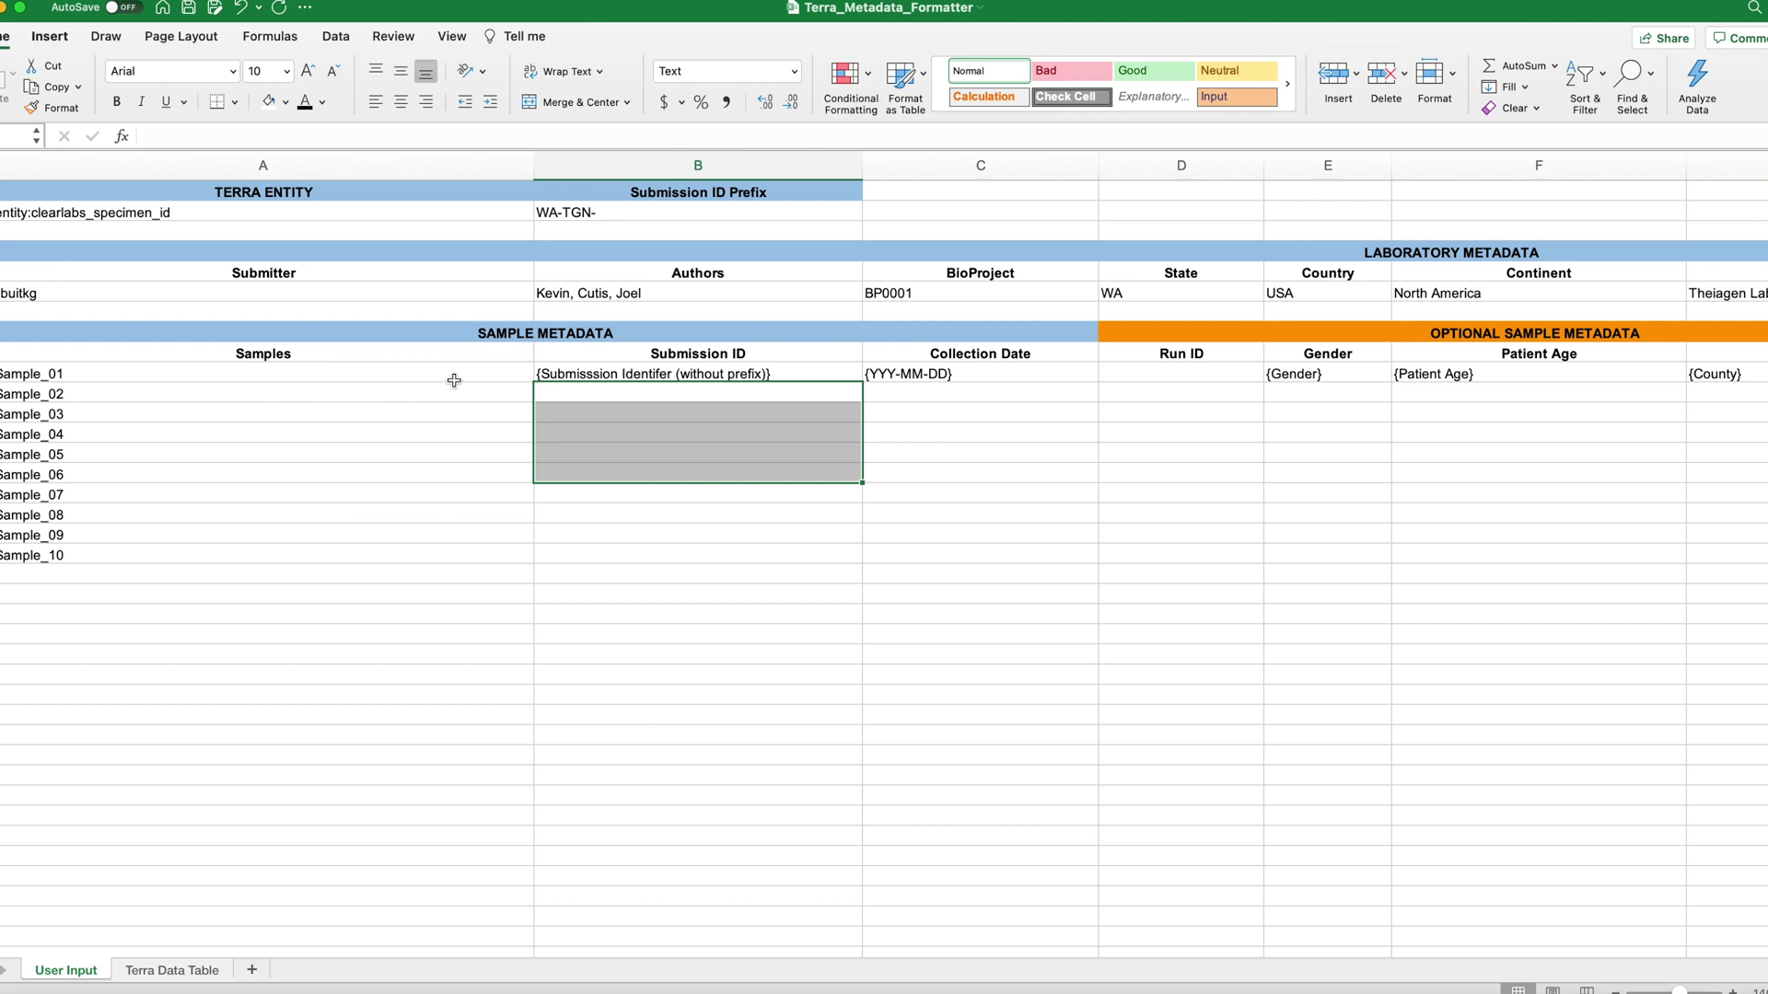
Enter Submission IDs 00001 and 00002, then extend the series to 00010 at Sample_10
{"action": "left_click_drag", "start_coordinate": [451, 375], "coordinate": [442, 515]}
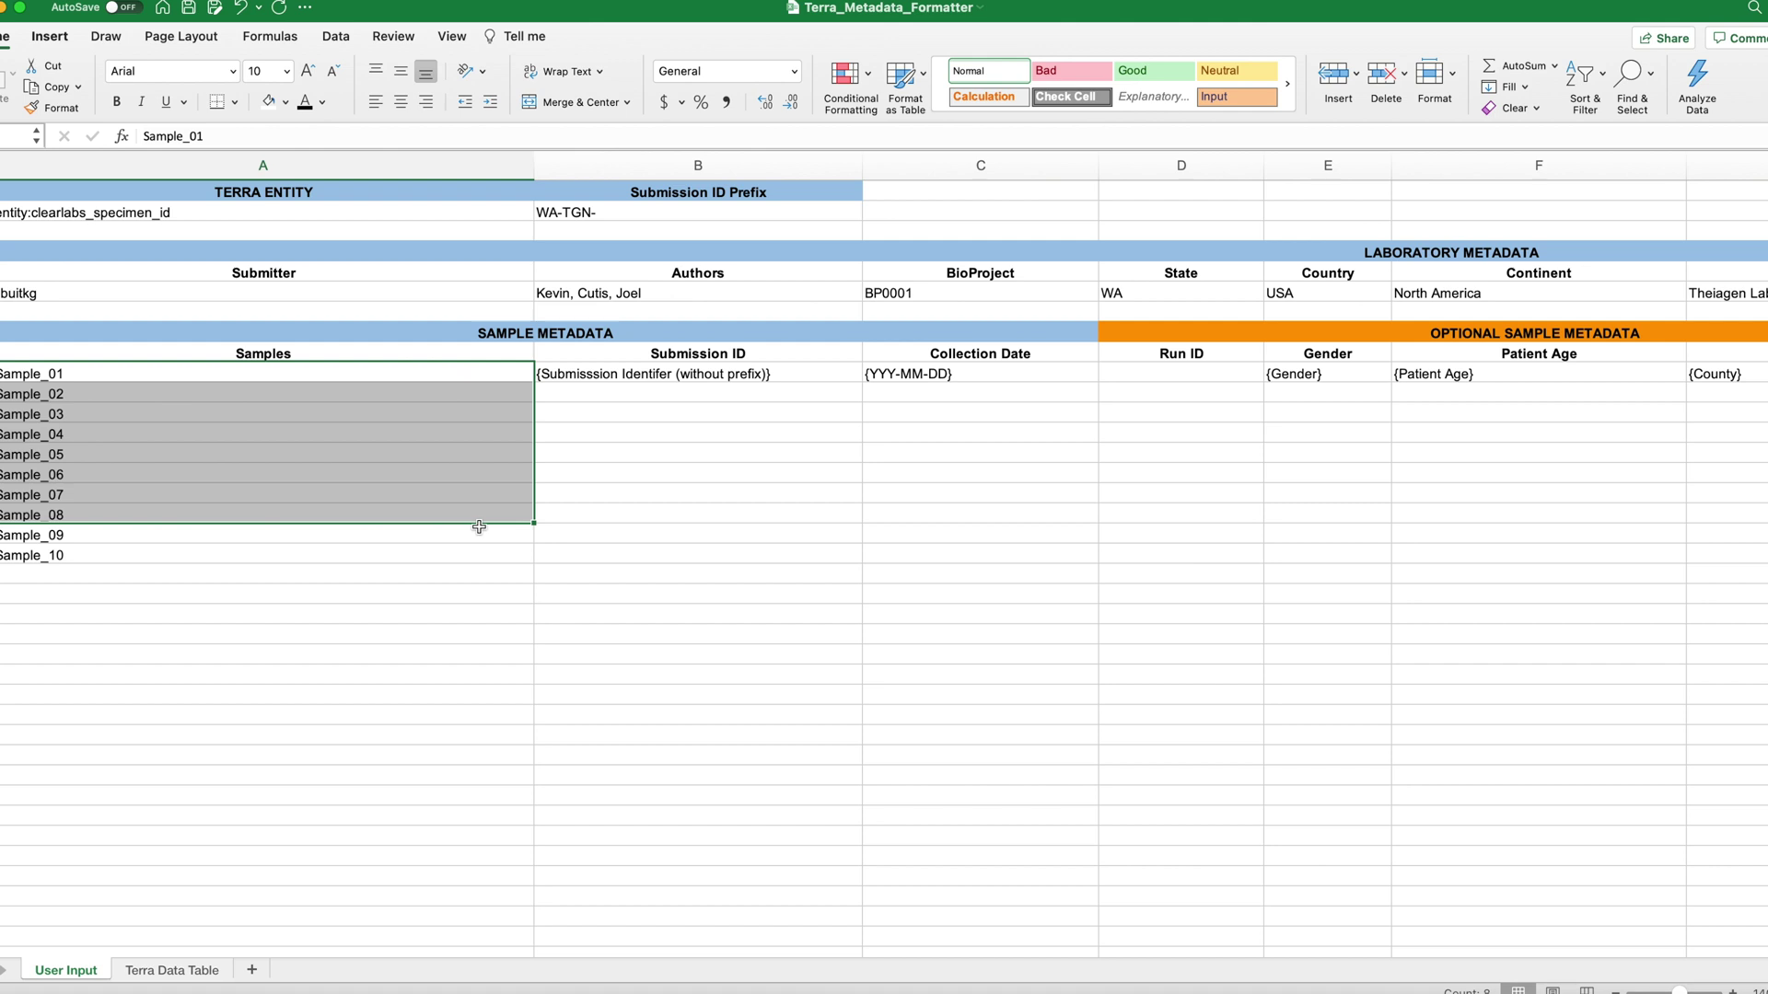
{"action": "left_click", "coordinate": [679, 552]}
{"action": "left_click", "coordinate": [685, 368]}
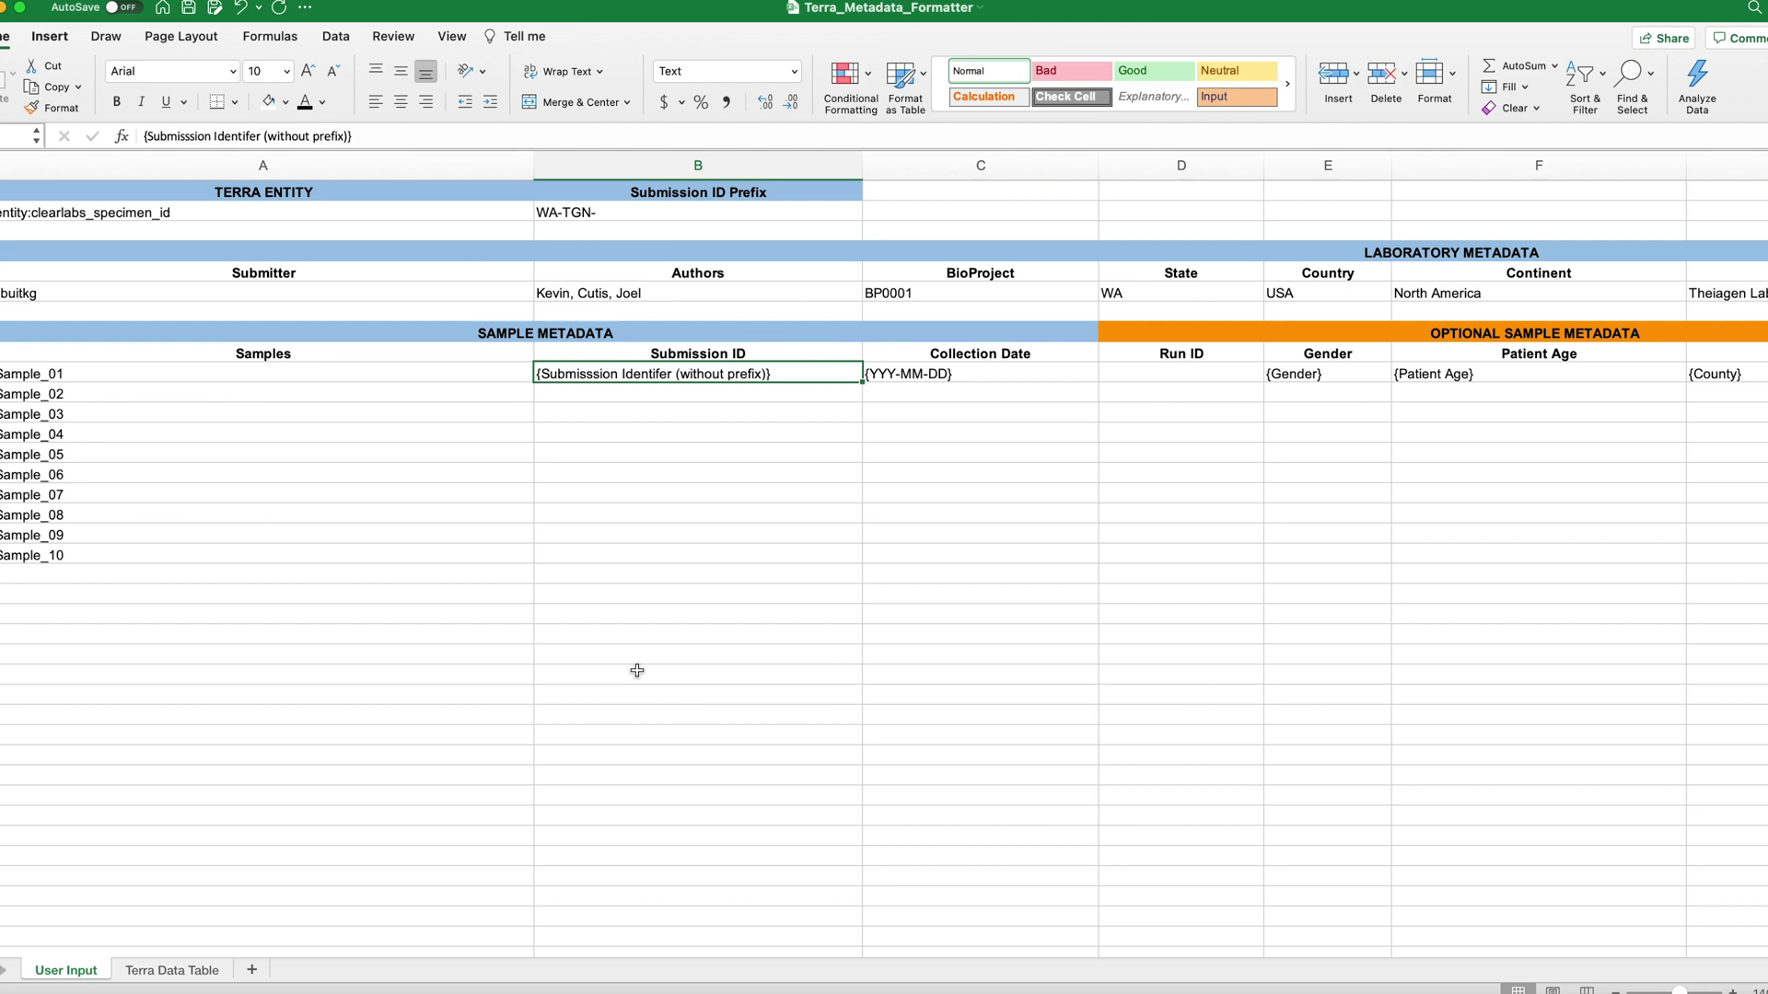
{"action": "type", "text": "00001"}
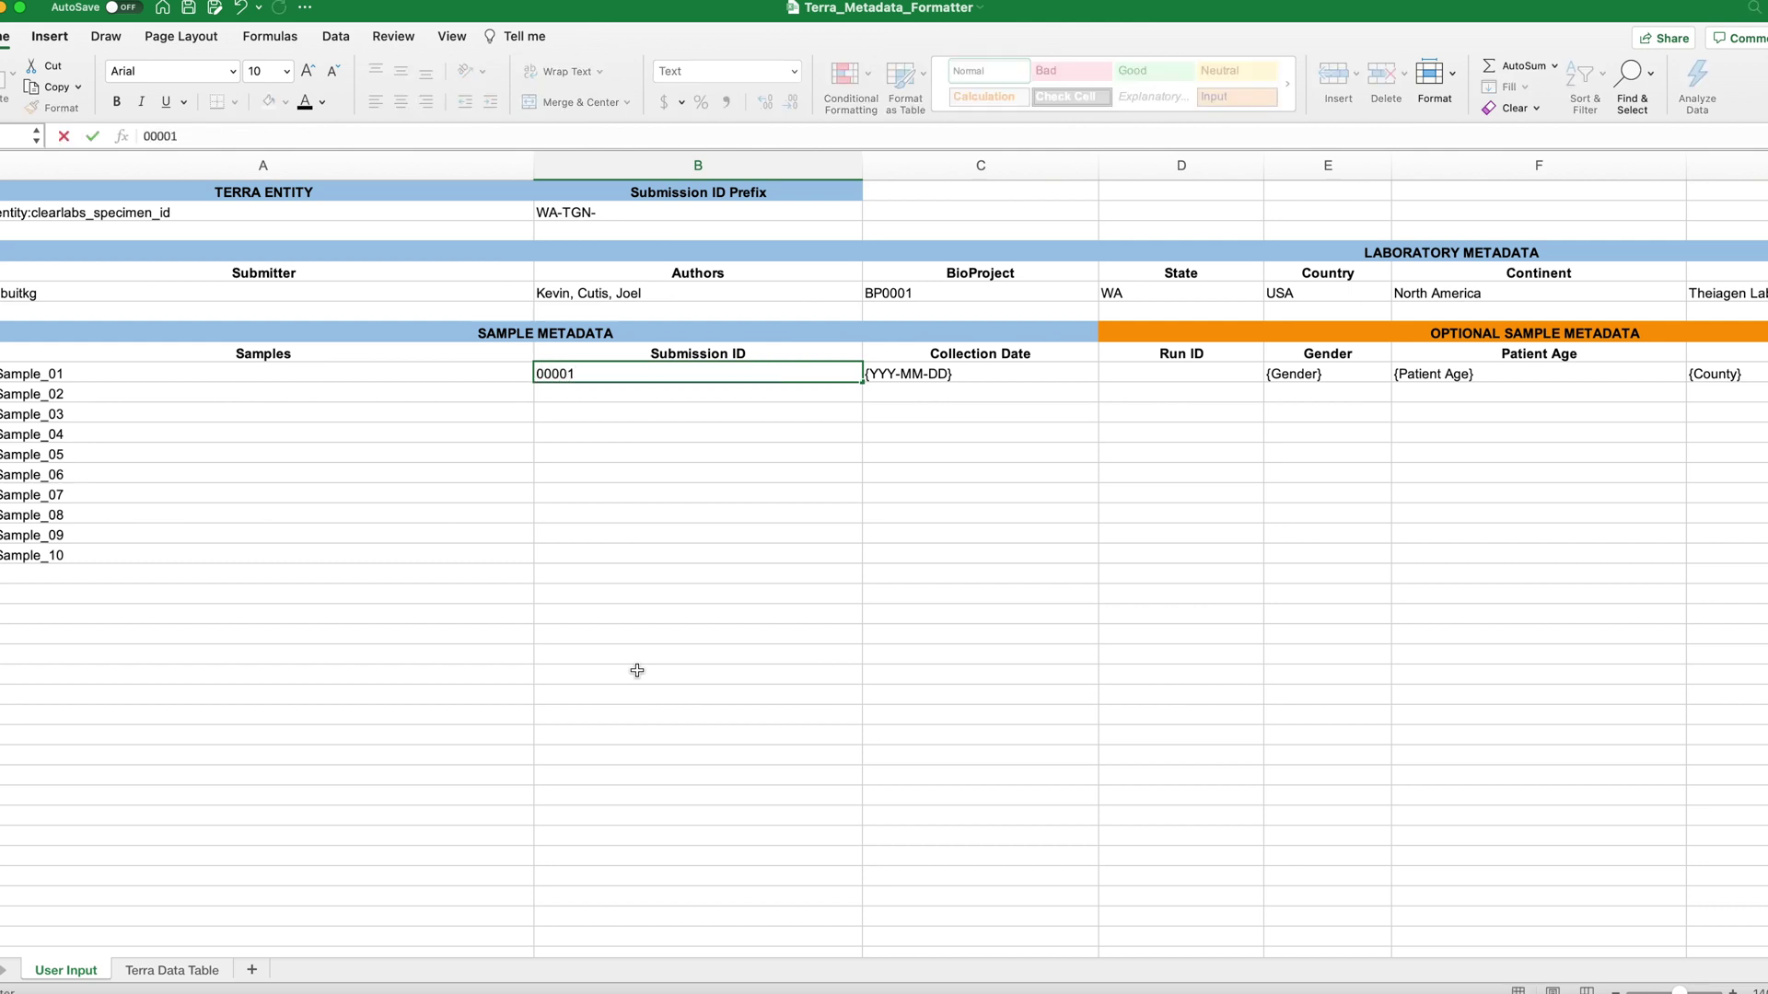
{"action": "key", "text": "Return"}
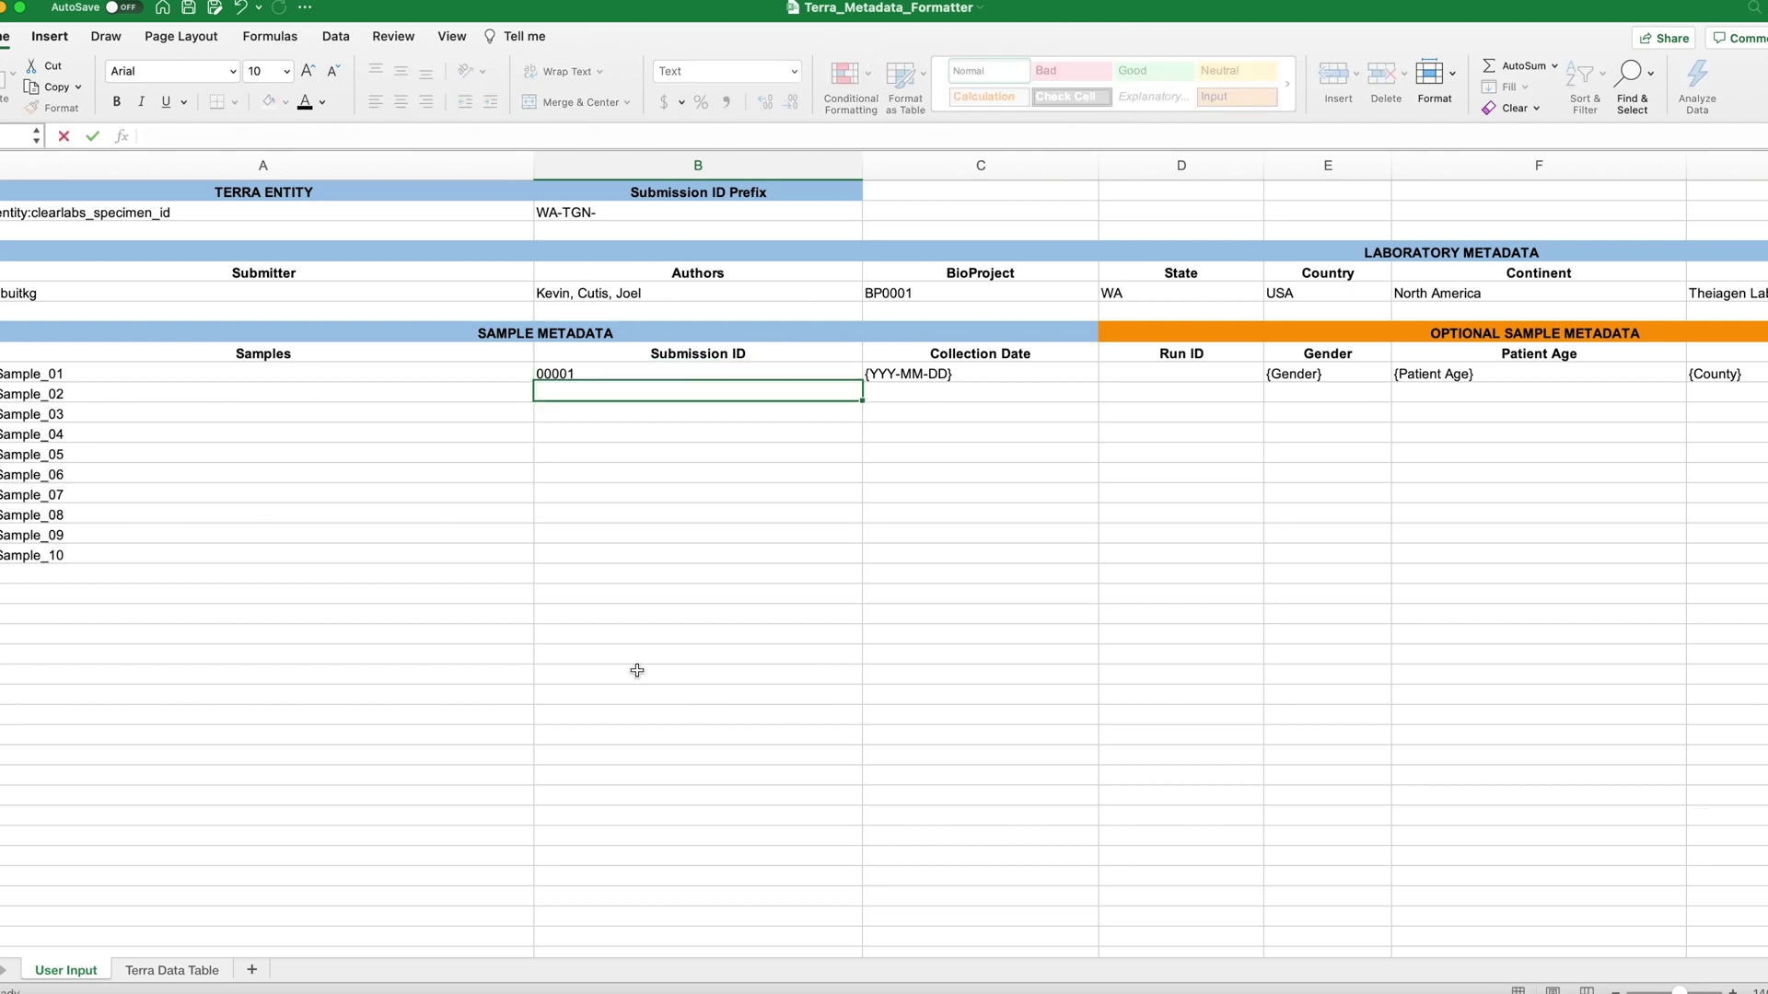
{"action": "type", "text": "00002"}
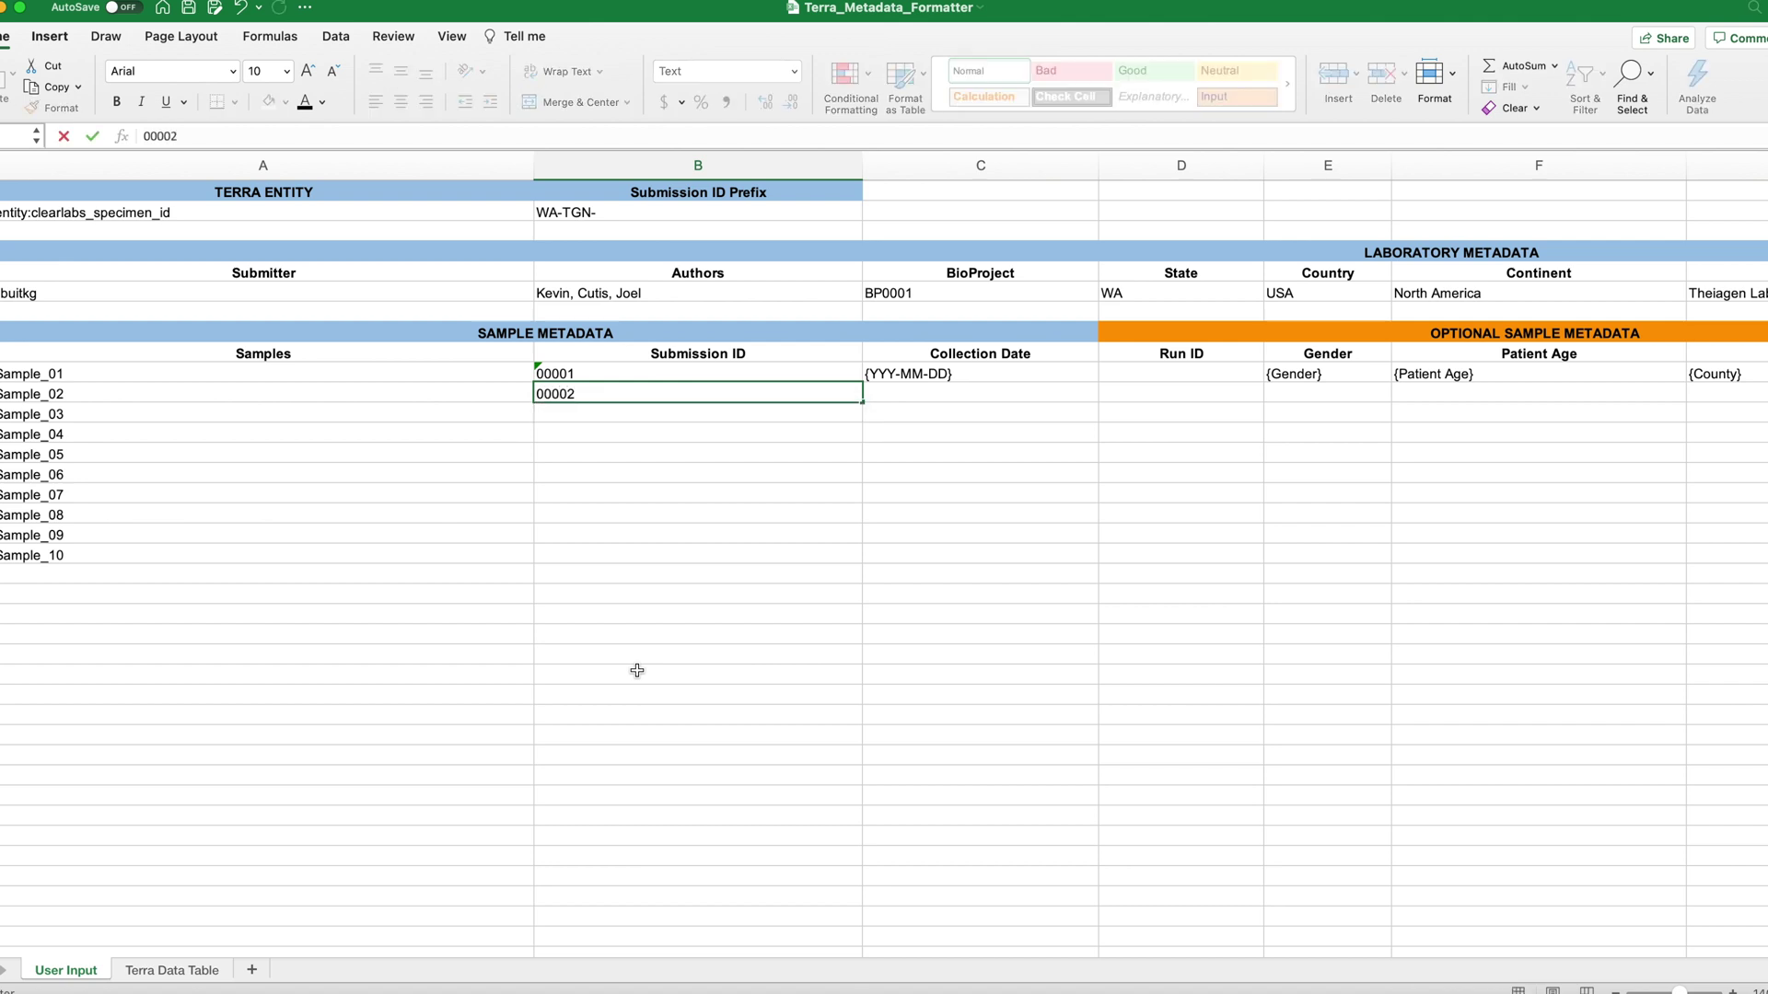
{"action": "key", "text": "Return"}
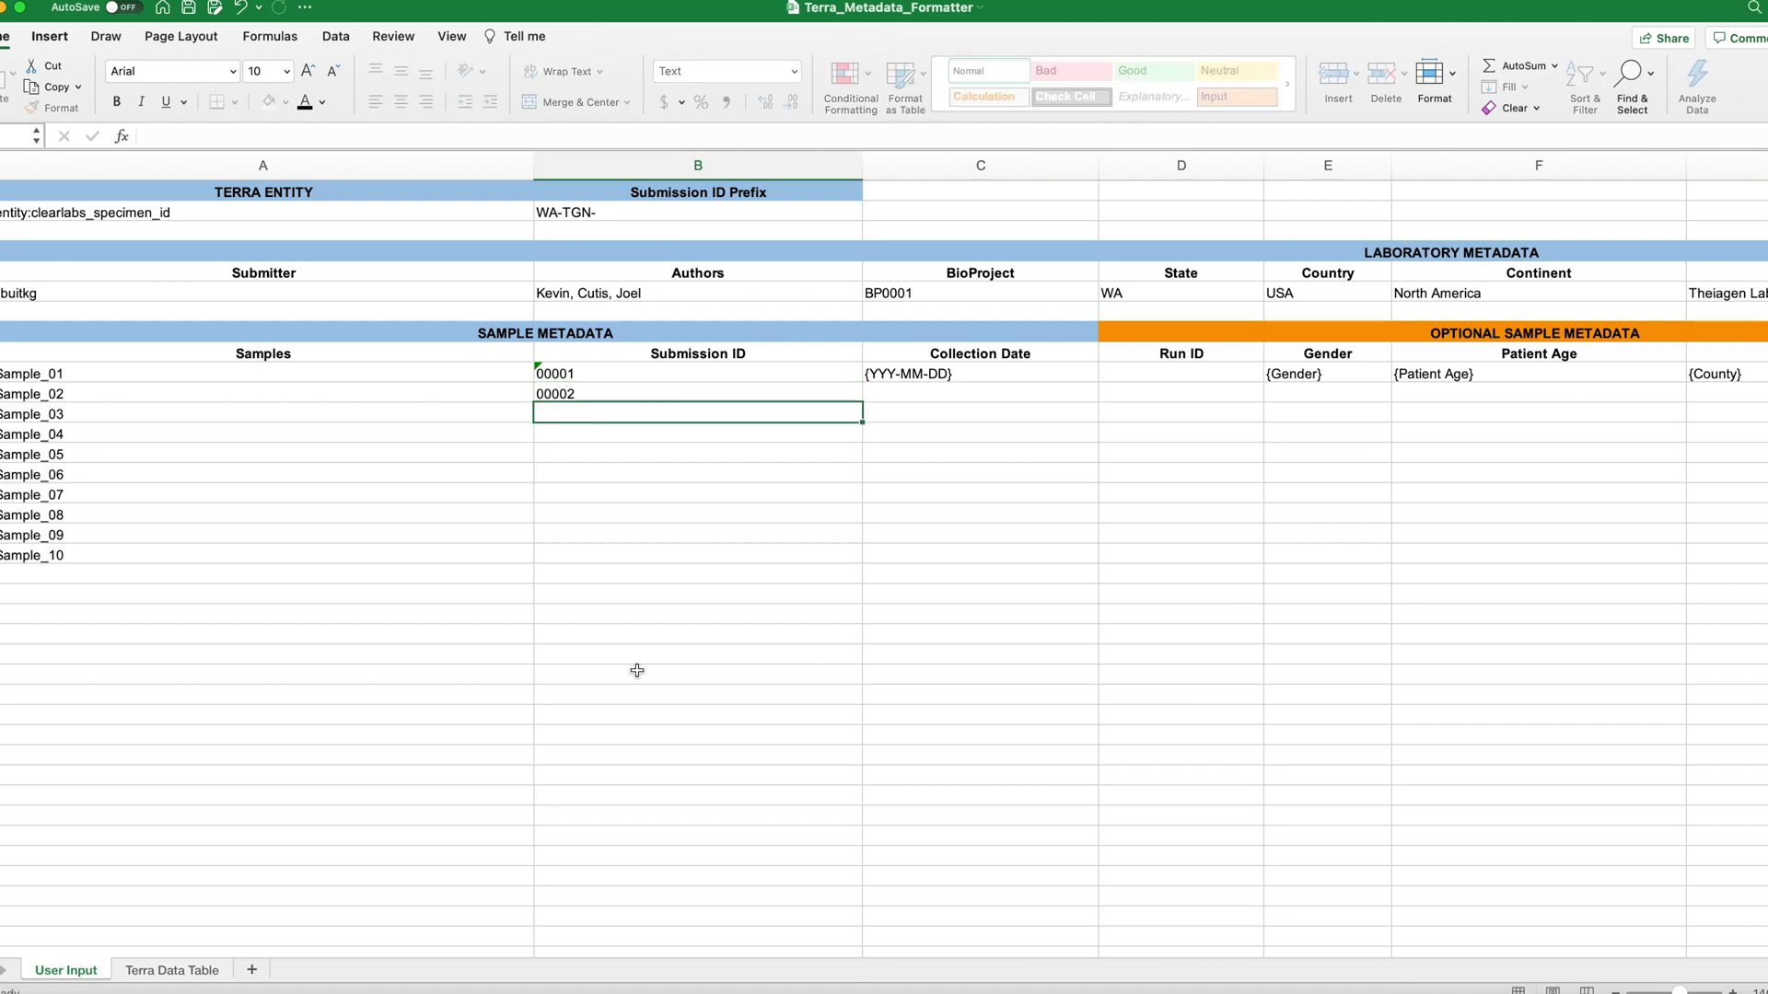
{"action": "left_click", "coordinate": [828, 396]}
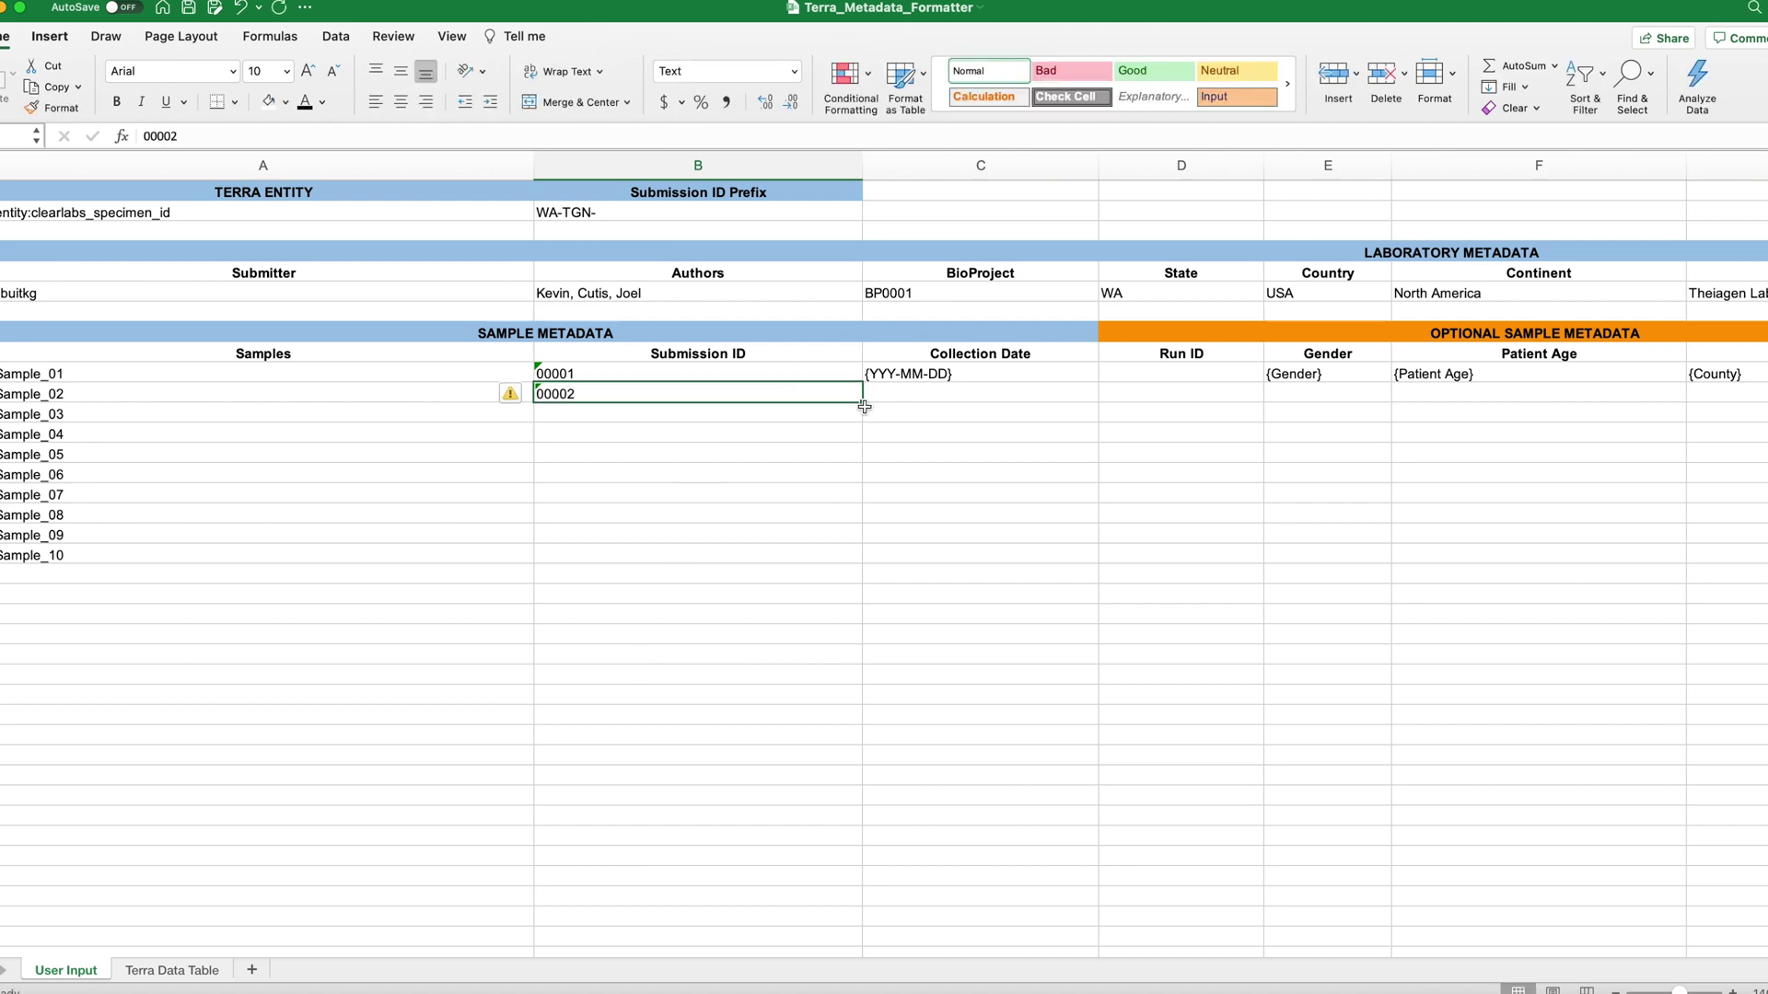
{"action": "left_click_drag", "start_coordinate": [861, 402], "coordinate": [831, 560]}
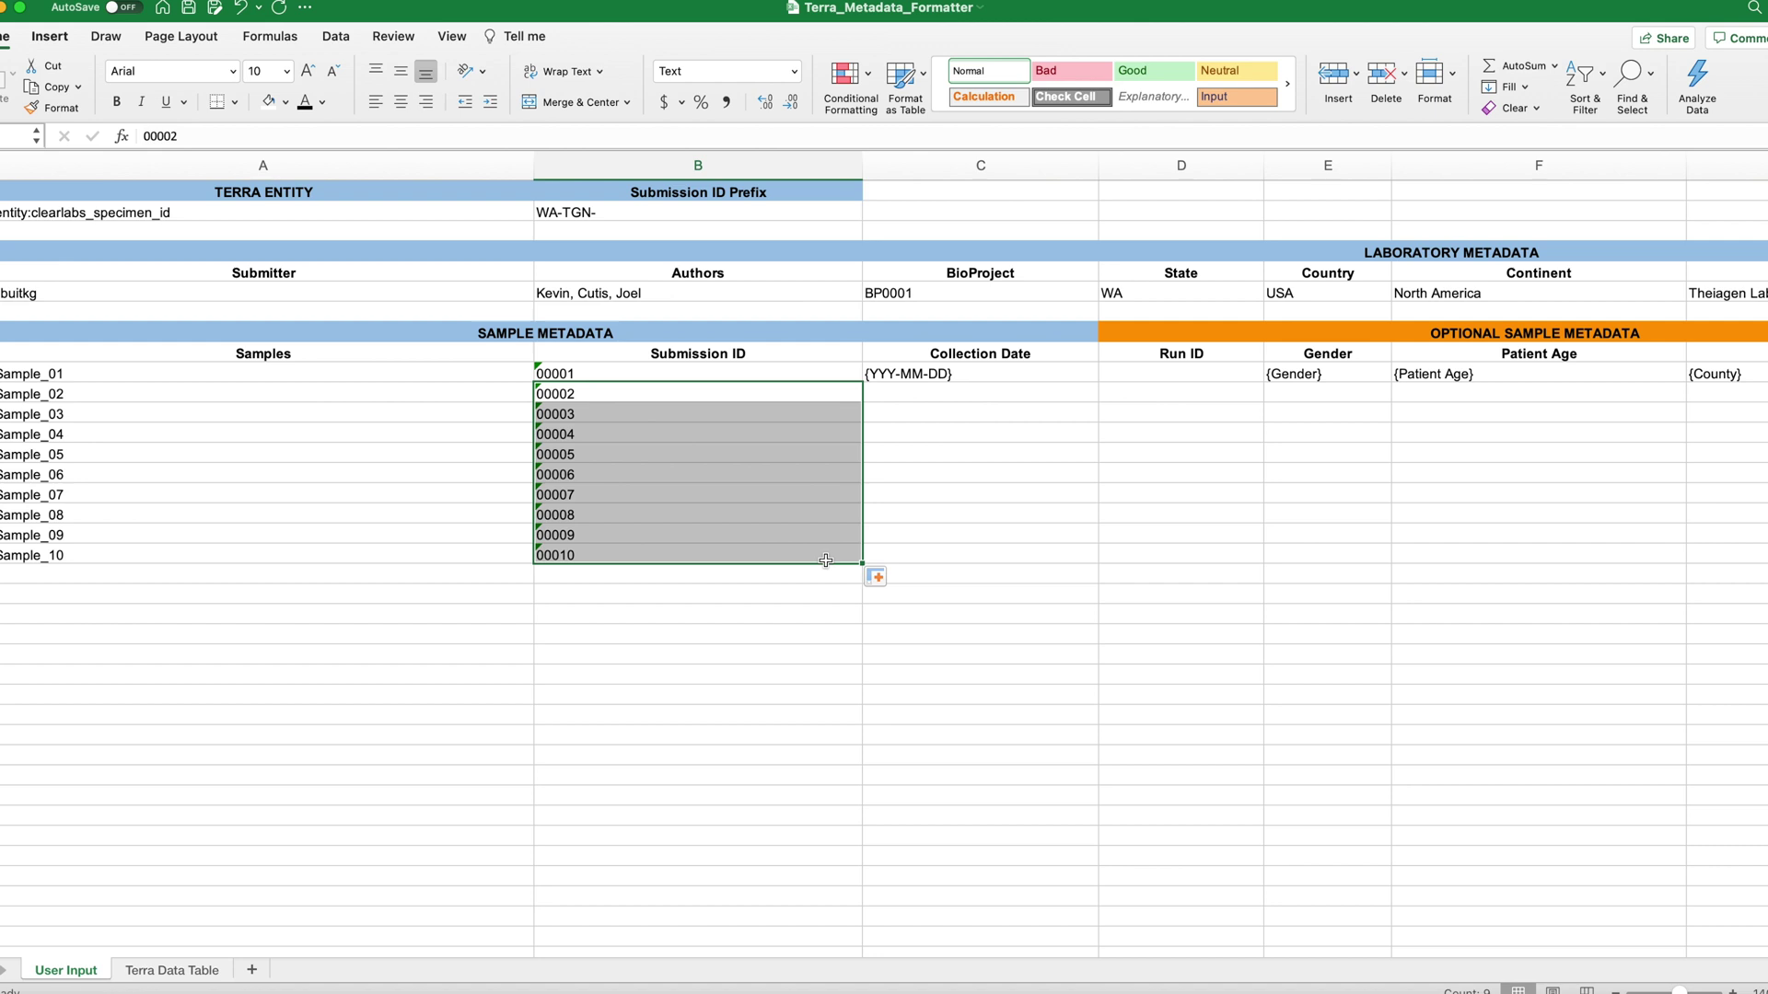
{"action": "left_click", "coordinate": [1024, 373]}
Enter collection dates 2021-03-12, 2021-02-20 (x3), 2021-02-21, 2021-01-15 (x3), 2021-03-16 (x2) for the ten samples
{"action": "type", "text": "2021-03-12"}
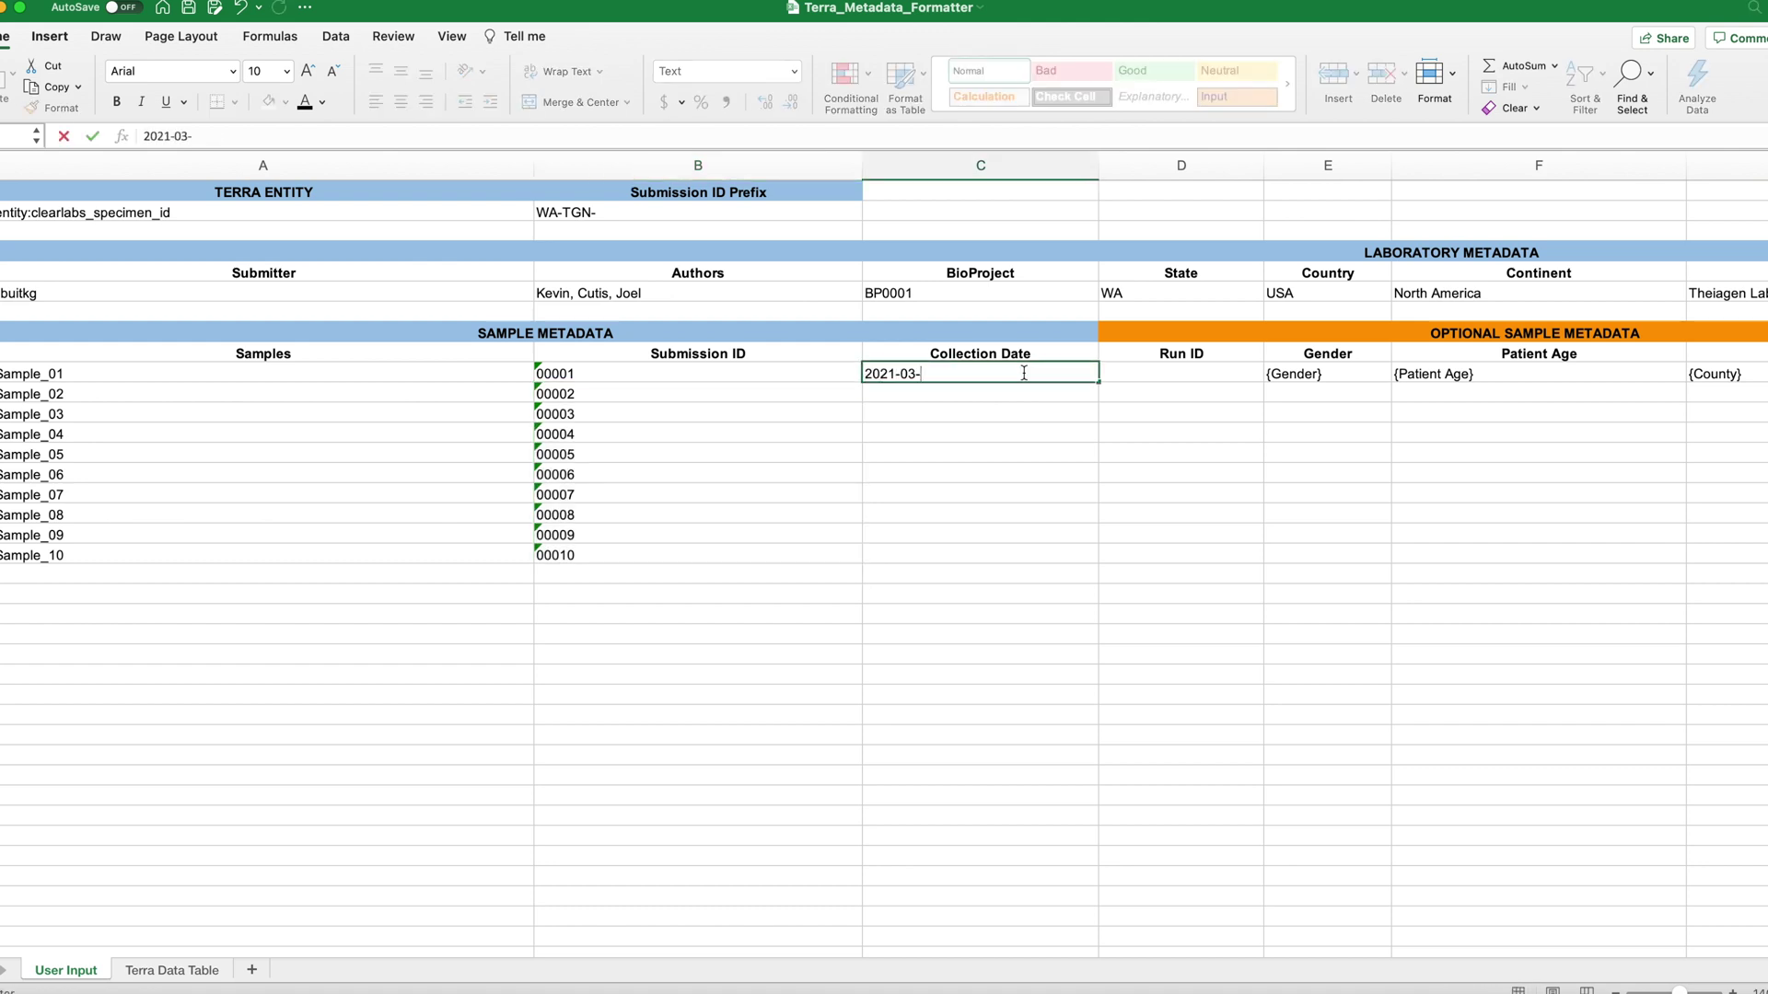
{"action": "key", "text": "Return"}
{"action": "type", "text": "2021-02-20"}
{"action": "key", "text": "Return"}
{"action": "type", "text": "2021-02-20"}
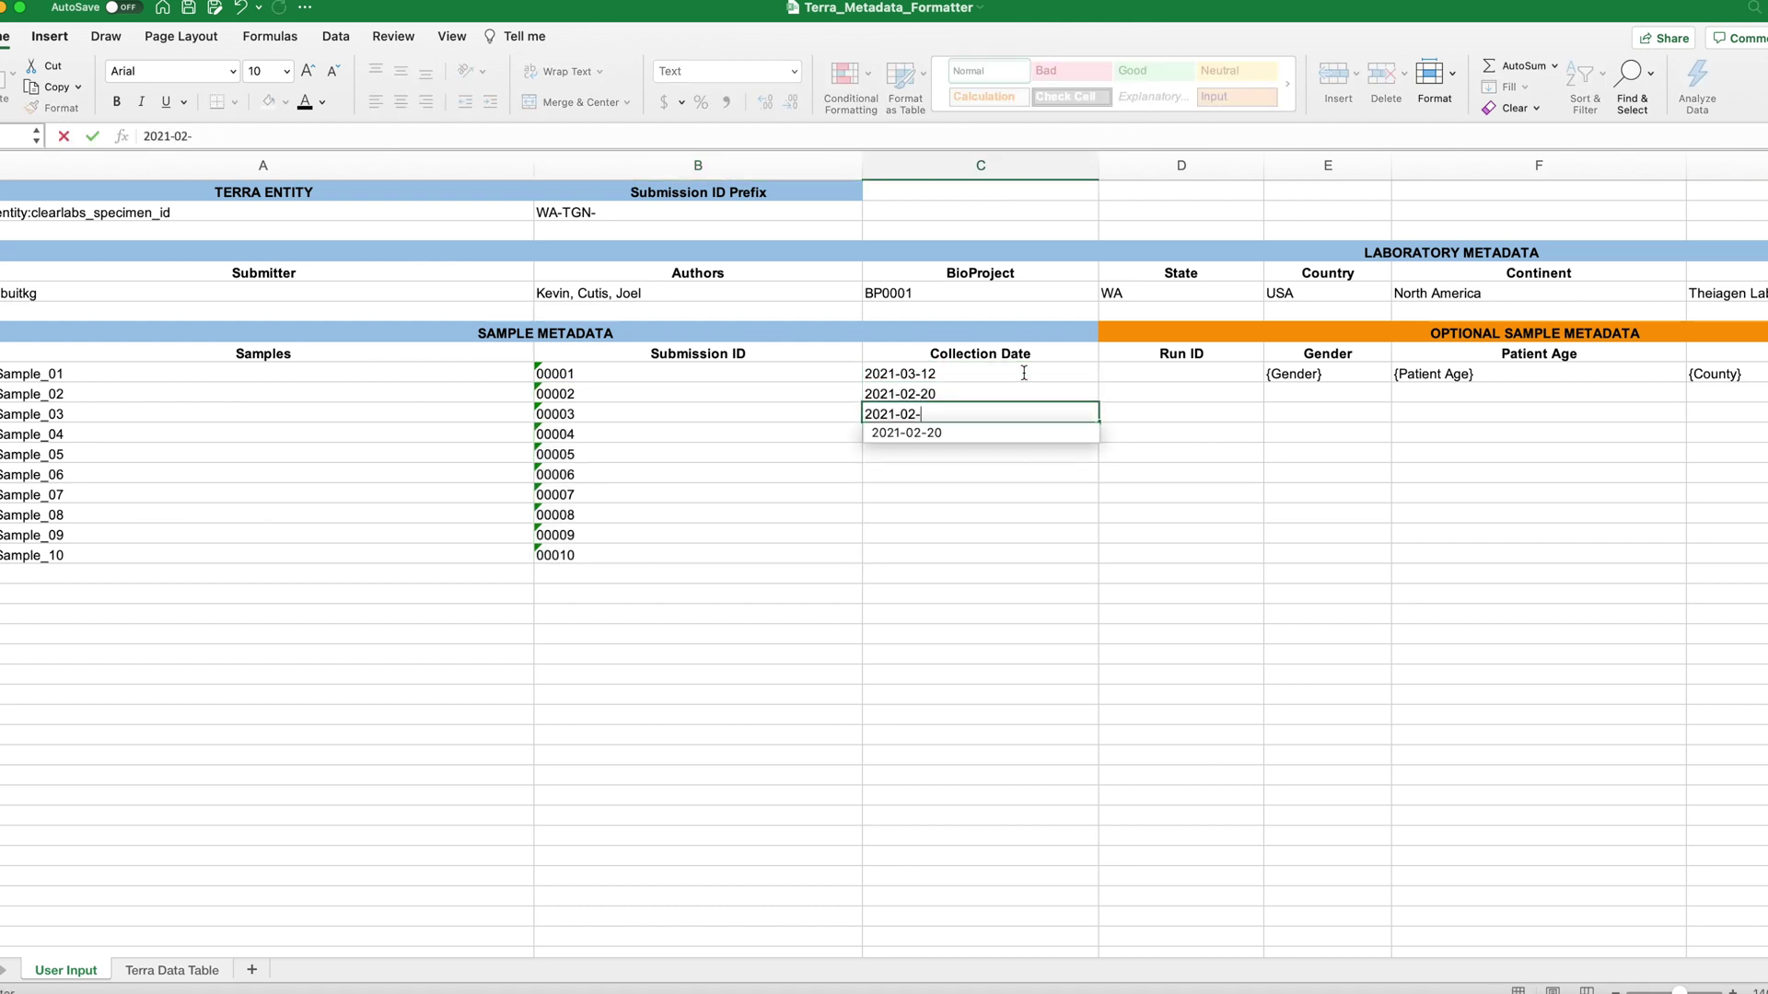
{"action": "key", "text": "Return"}
{"action": "type", "text": "2021-02-20"}
{"action": "key", "text": "Return"}
{"action": "type", "text": "2021-02-21"}
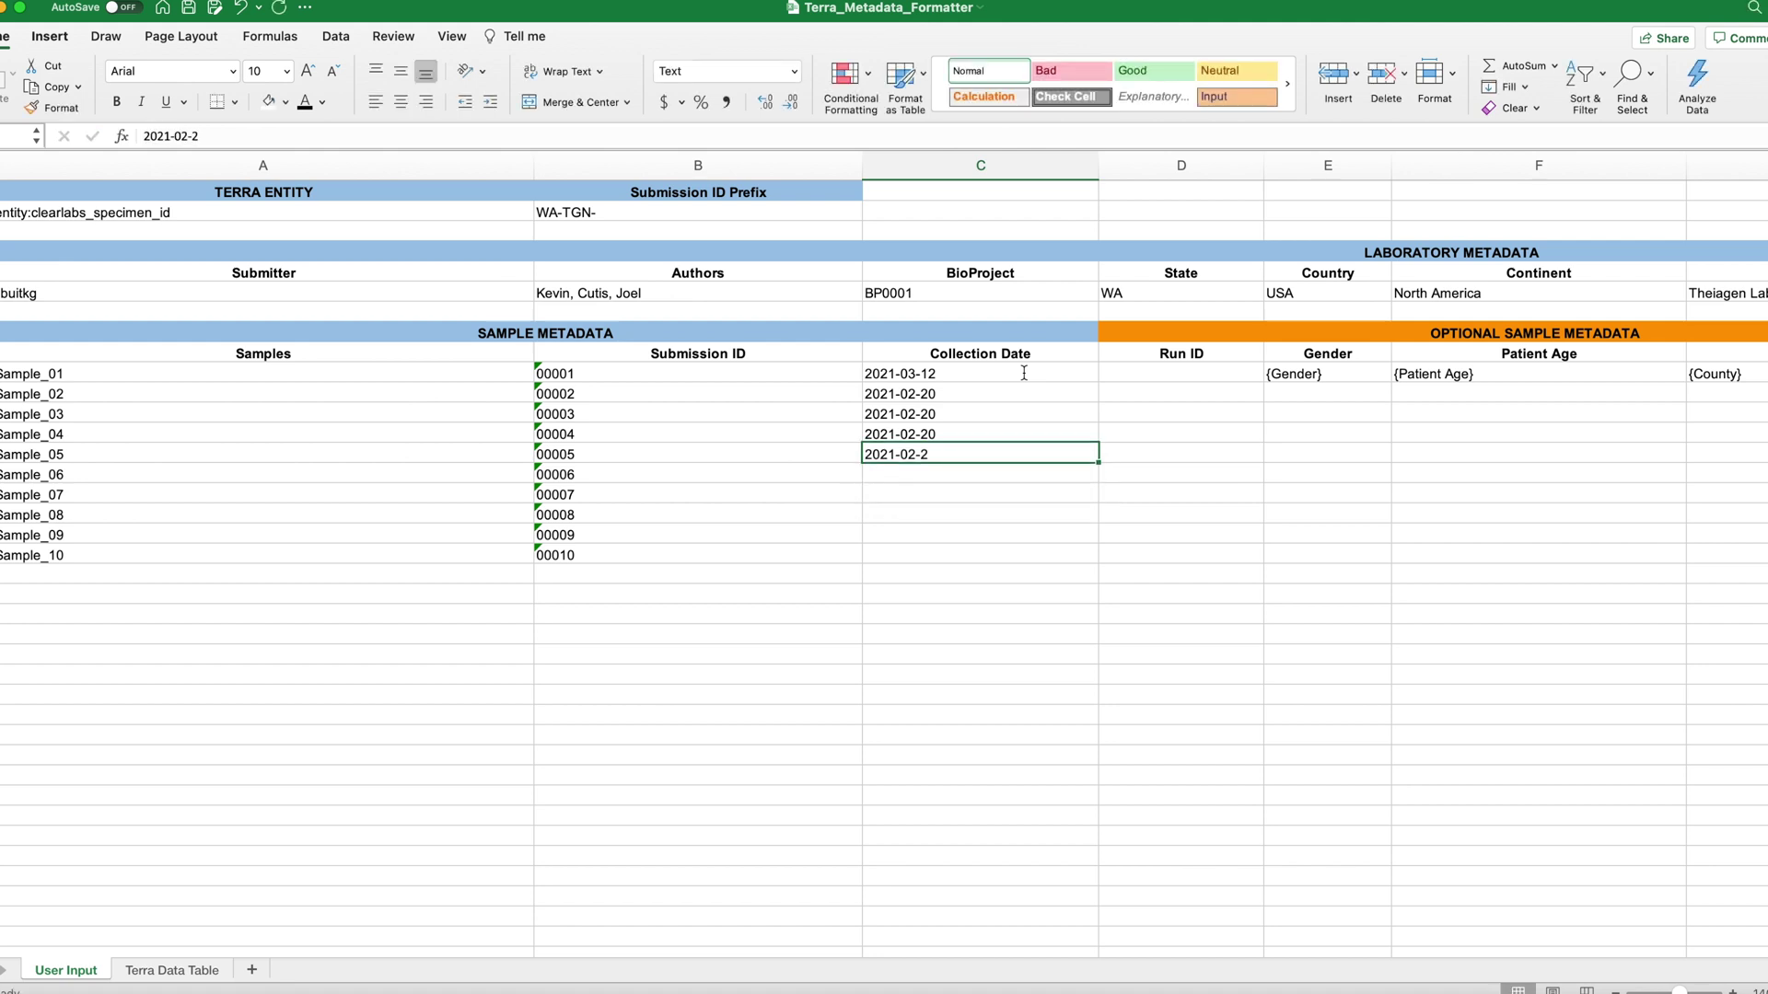
{"action": "key", "text": "Return"}
{"action": "type", "text": "2021-01-15"}
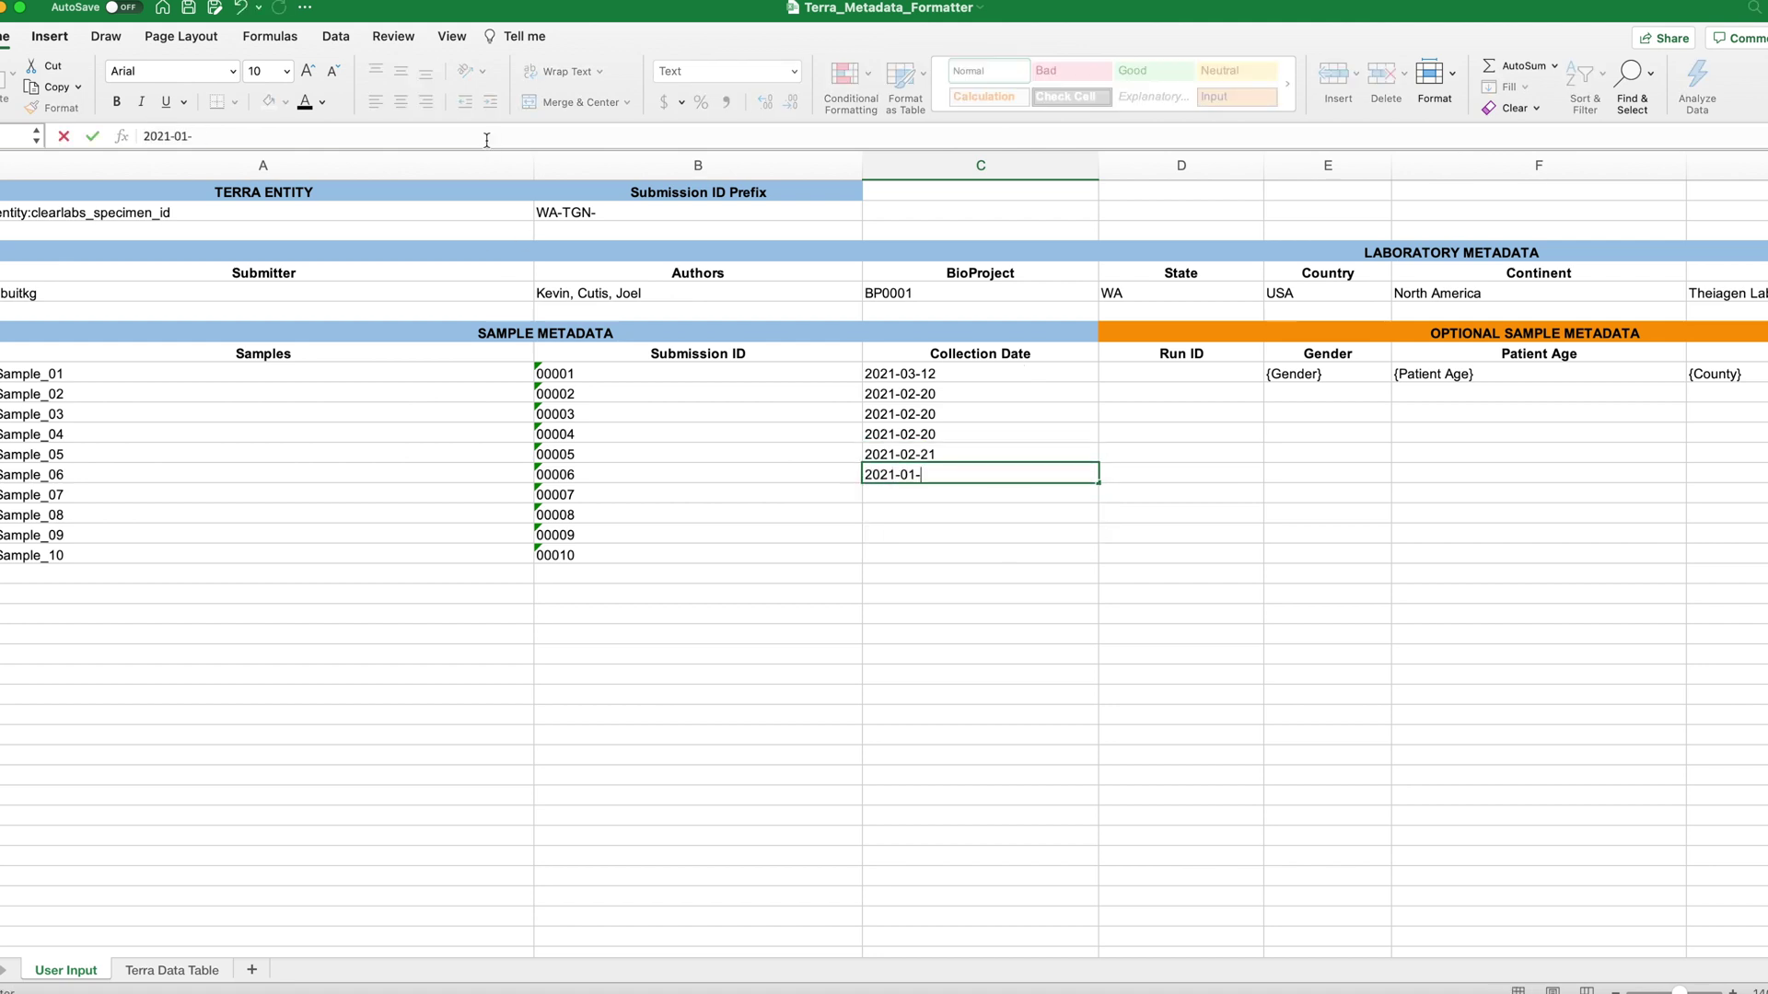
{"action": "key", "text": "Return"}
{"action": "type", "text": "2021-01-15"}
{"action": "key", "text": "Return"}
{"action": "type", "text": "20"}
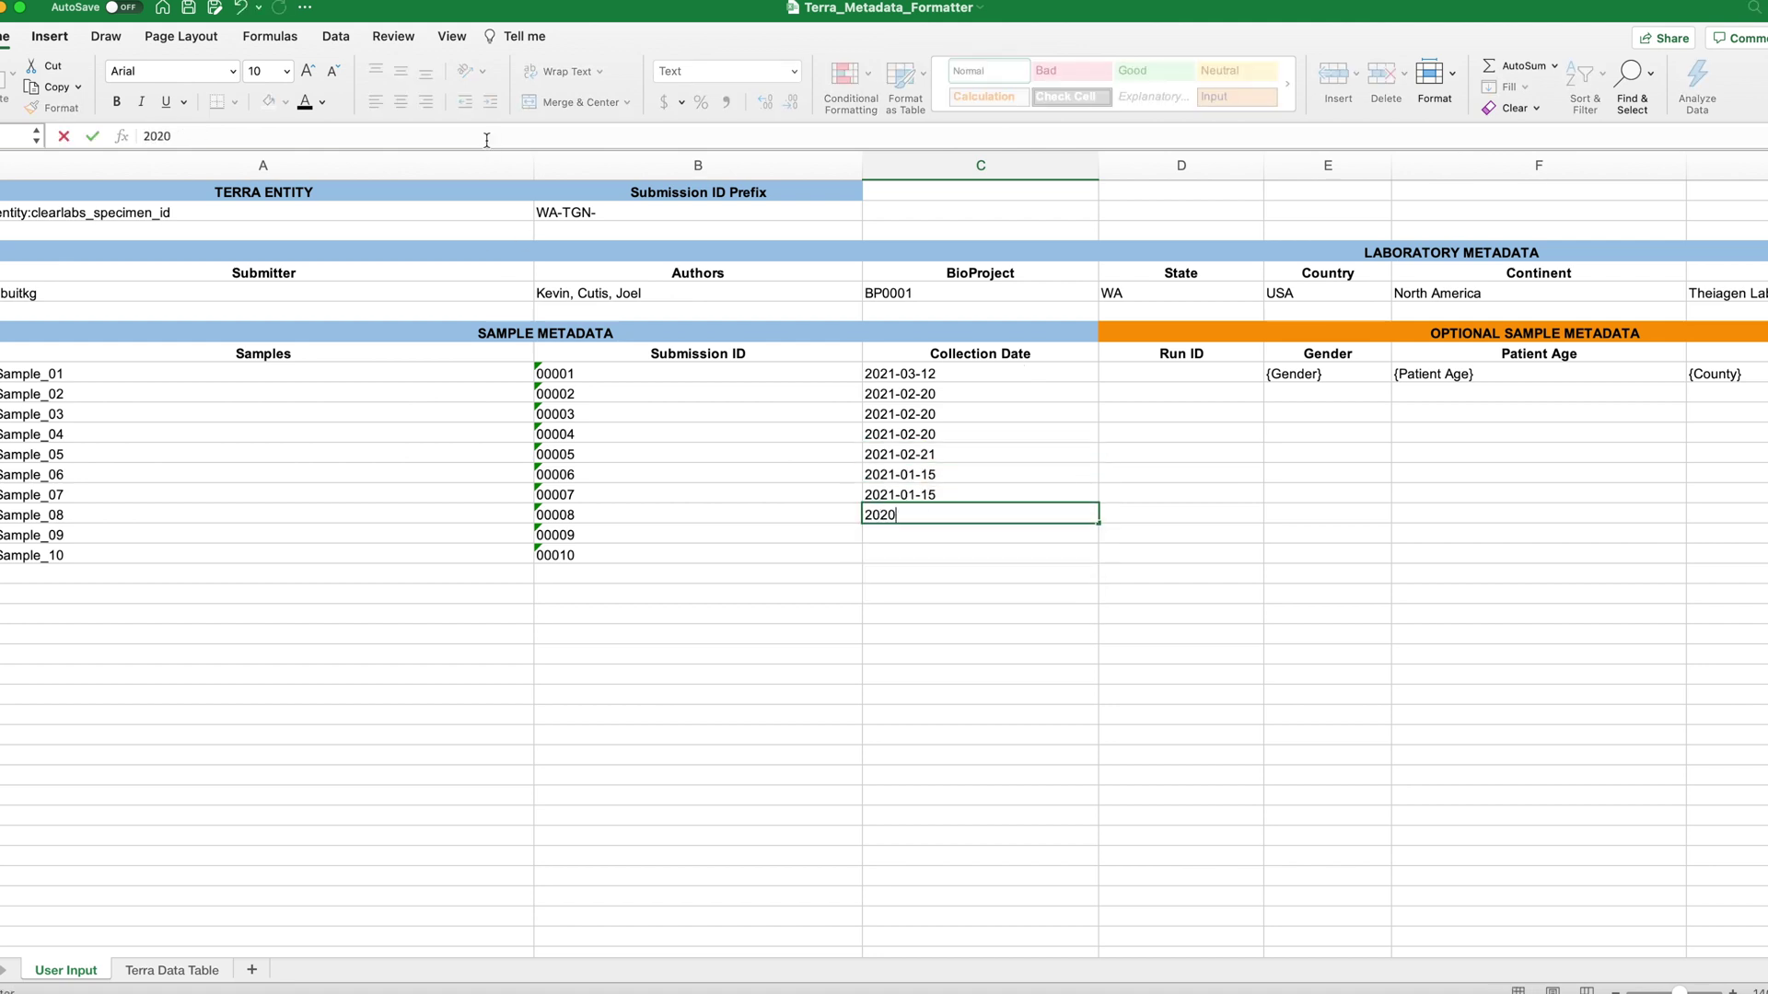
{"action": "type", "text": "21-01-15"}
{"action": "key", "text": "Return"}
{"action": "type", "text": "2021-03-16"}
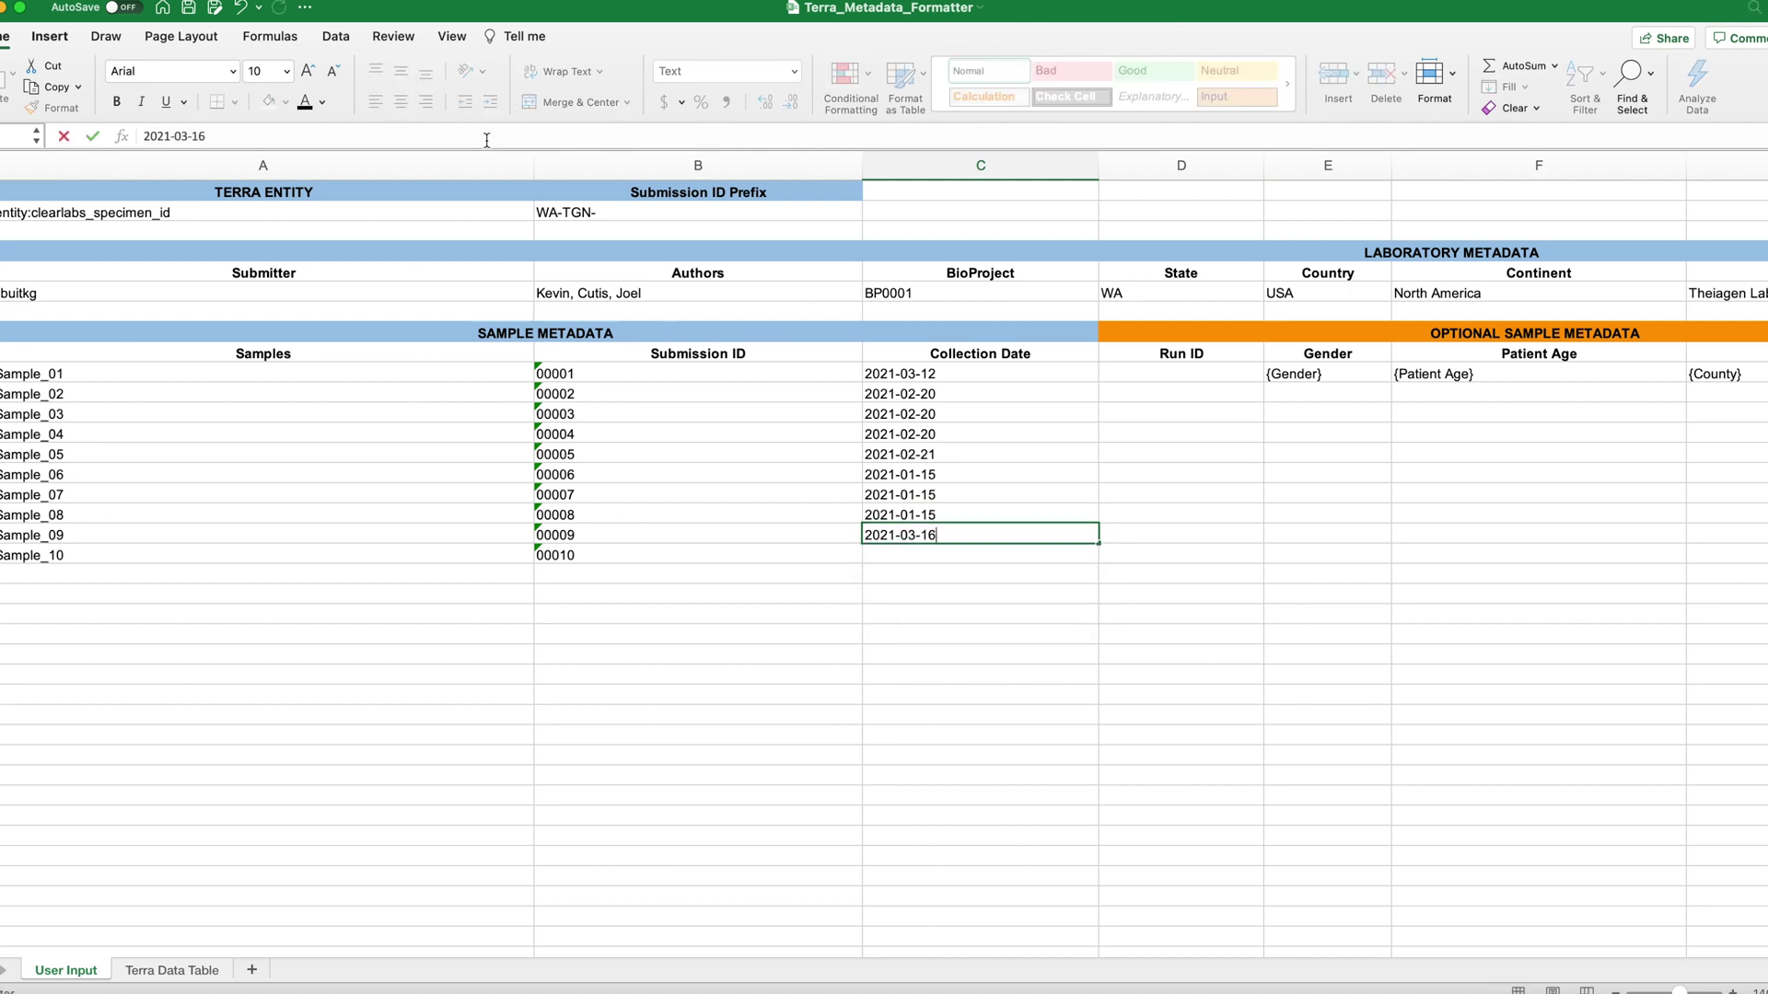
{"action": "key", "text": "Return"}
{"action": "type", "text": "2021-03-16"}
{"action": "key", "text": "Return"}
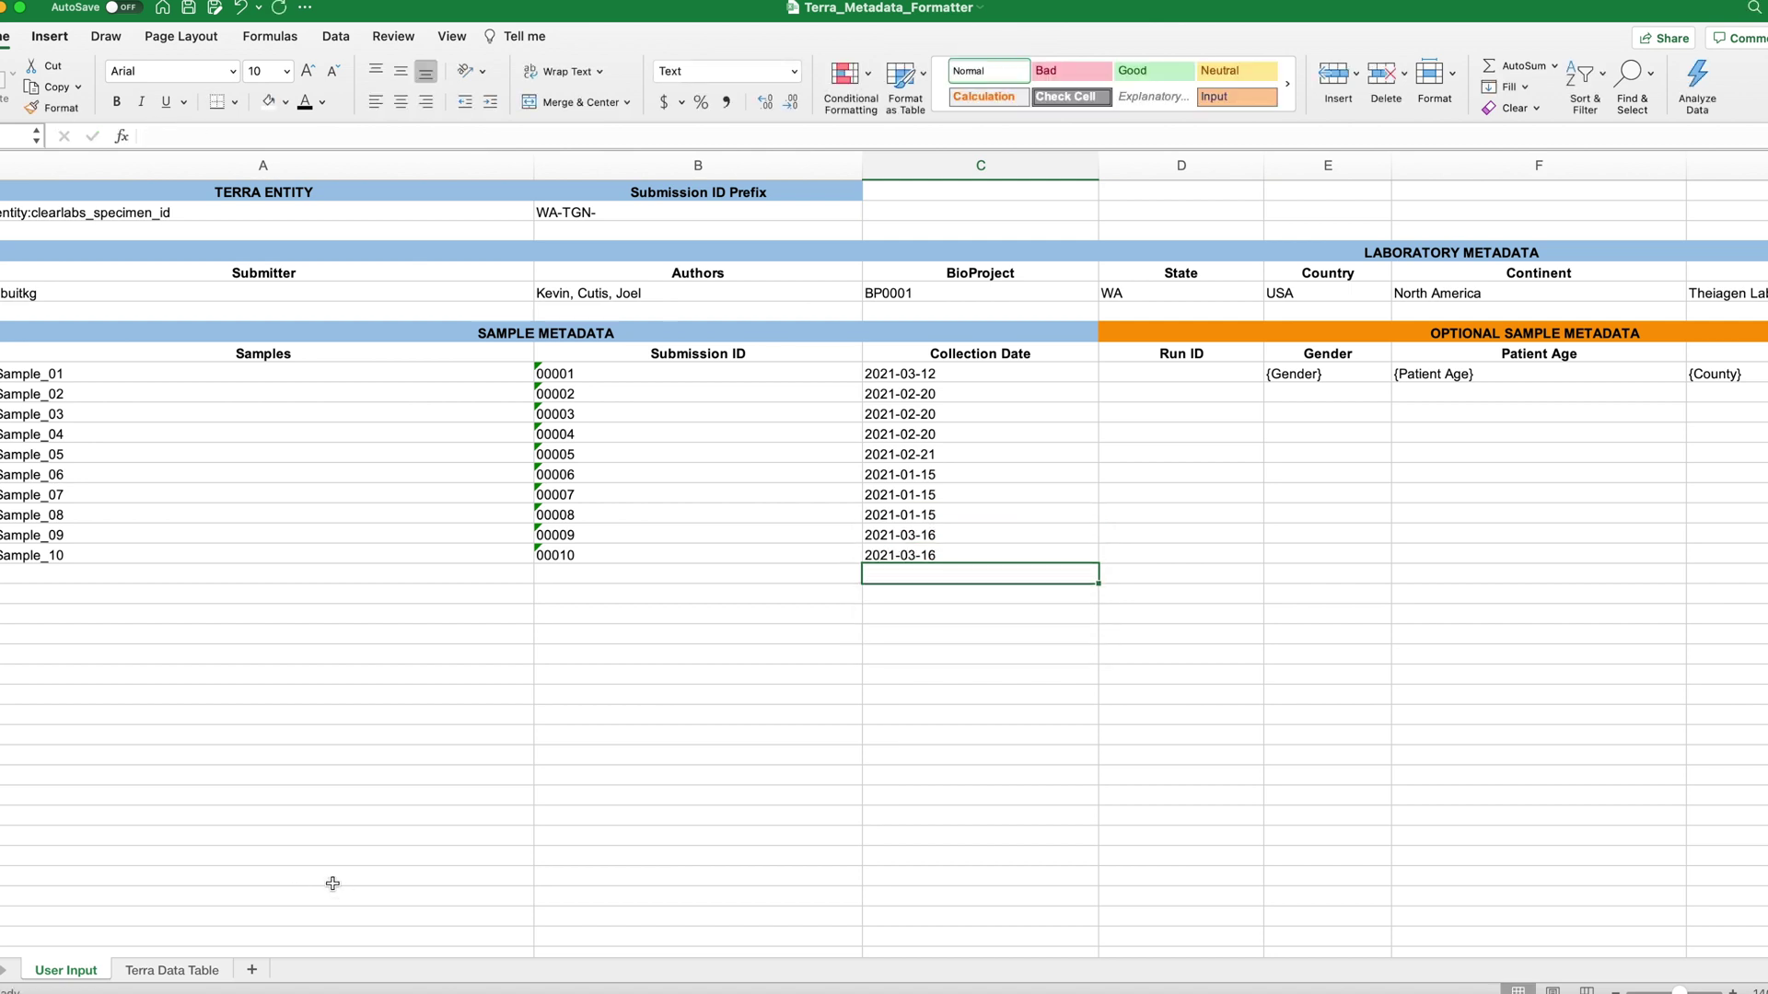
Clear the {Patient Age}, {Gender} and {County} placeholder cells
{"action": "left_click_drag", "start_coordinate": [136, 954], "coordinate": [272, 953]}
{"action": "left_click", "coordinate": [553, 716]}
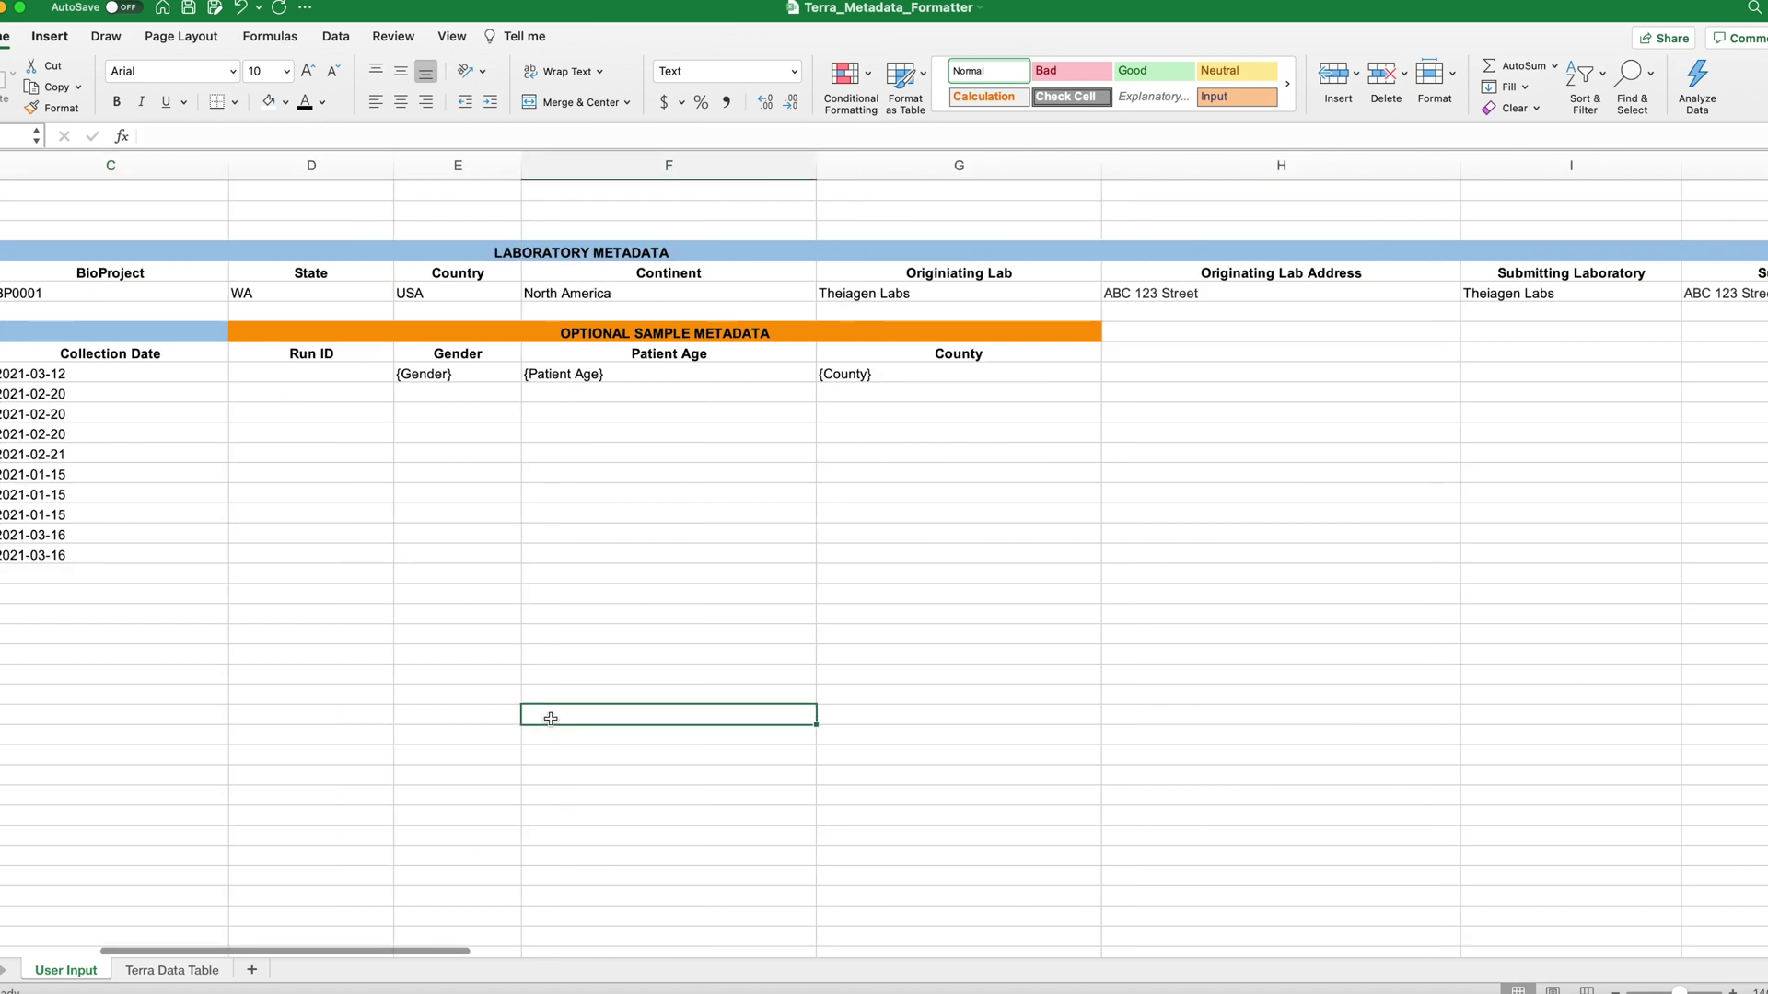
{"action": "left_click", "coordinate": [470, 390]}
{"action": "left_click", "coordinate": [578, 375]}
{"action": "key", "text": "Delete"}
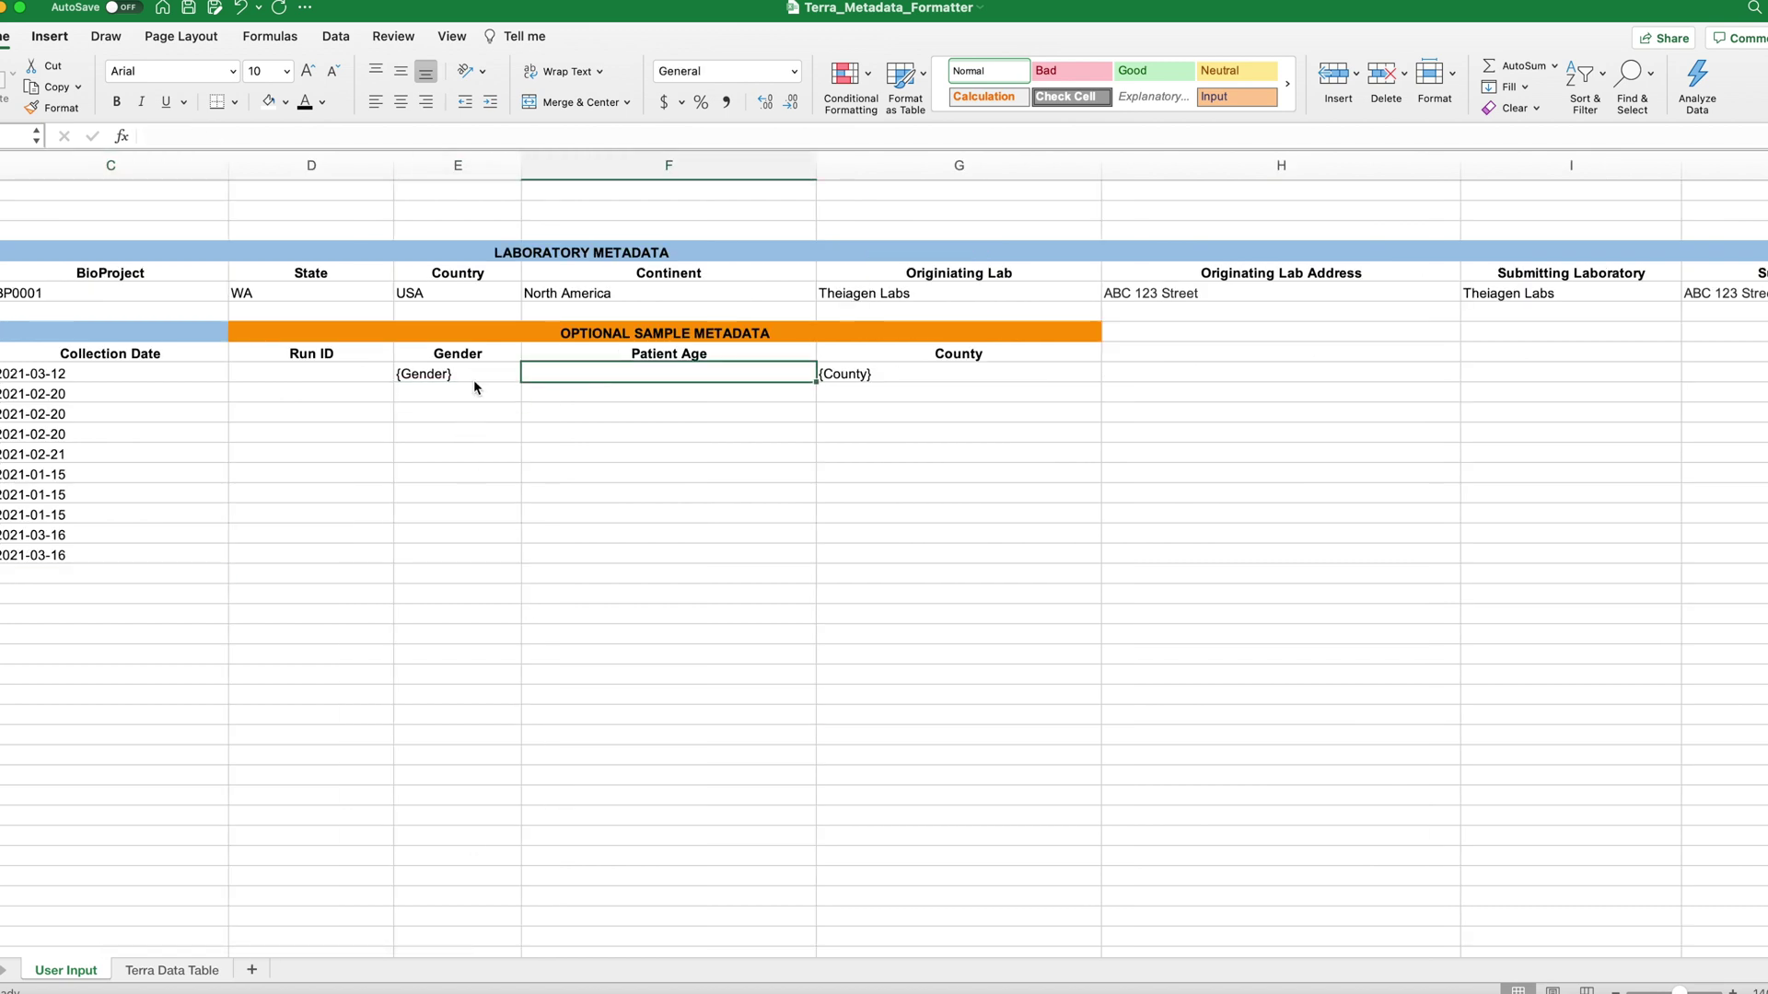
{"action": "left_click", "coordinate": [463, 378]}
{"action": "key", "text": "Delete"}
{"action": "left_click", "coordinate": [902, 374]}
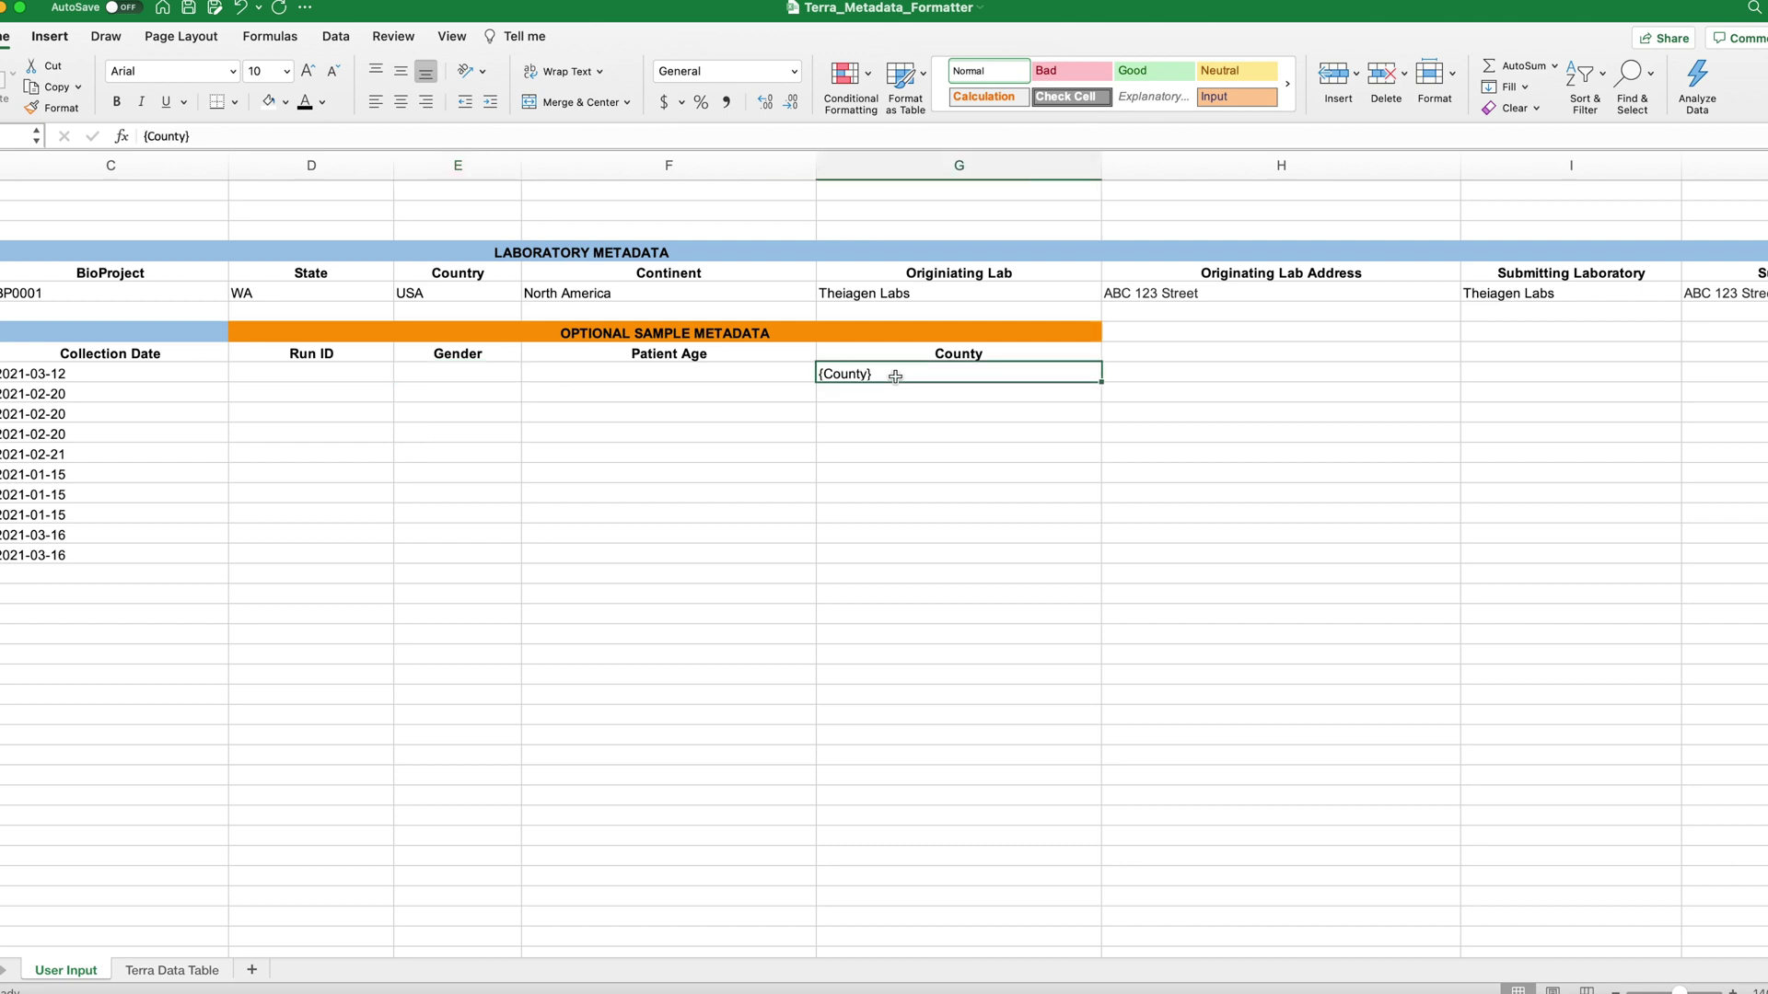
{"action": "key", "text": "Delete"}
Fill the Gender column with Male, Male, Female, Female, Male, Female
{"action": "left_click", "coordinate": [478, 380]}
{"action": "type", "text": "Male"}
{"action": "key", "text": "Return"}
{"action": "type", "text": "Male"}
{"action": "key", "text": "Return"}
{"action": "key", "text": "Return"}
{"action": "key", "text": "Return"}
{"action": "type", "text": "Female"}
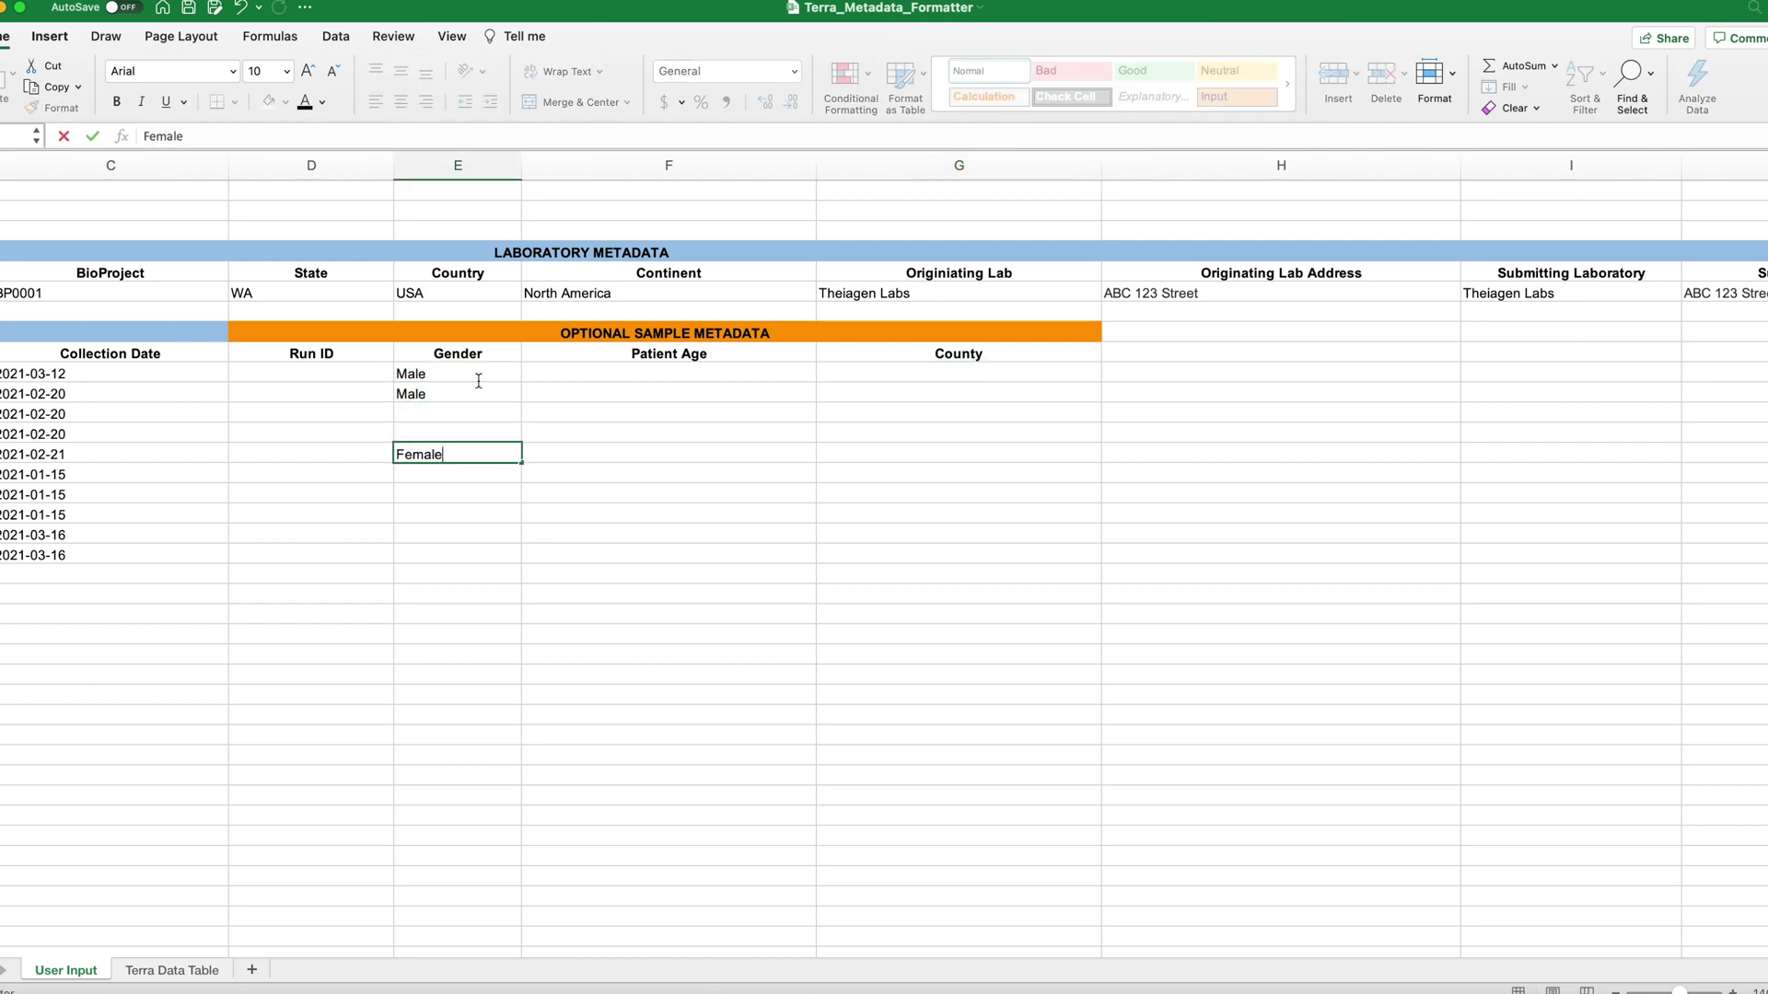
{"action": "key", "text": "Return"}
{"action": "type", "text": "Female"}
{"action": "key", "text": "Return"}
{"action": "key", "text": "Return"}
{"action": "type", "text": "Male"}
{"action": "key", "text": "Return"}
{"action": "key", "text": "Return"}
{"action": "type", "text": "Female"}
Enter patient ages 62, 44, 21, 22, 15 and 45
{"action": "key", "text": "Return"}
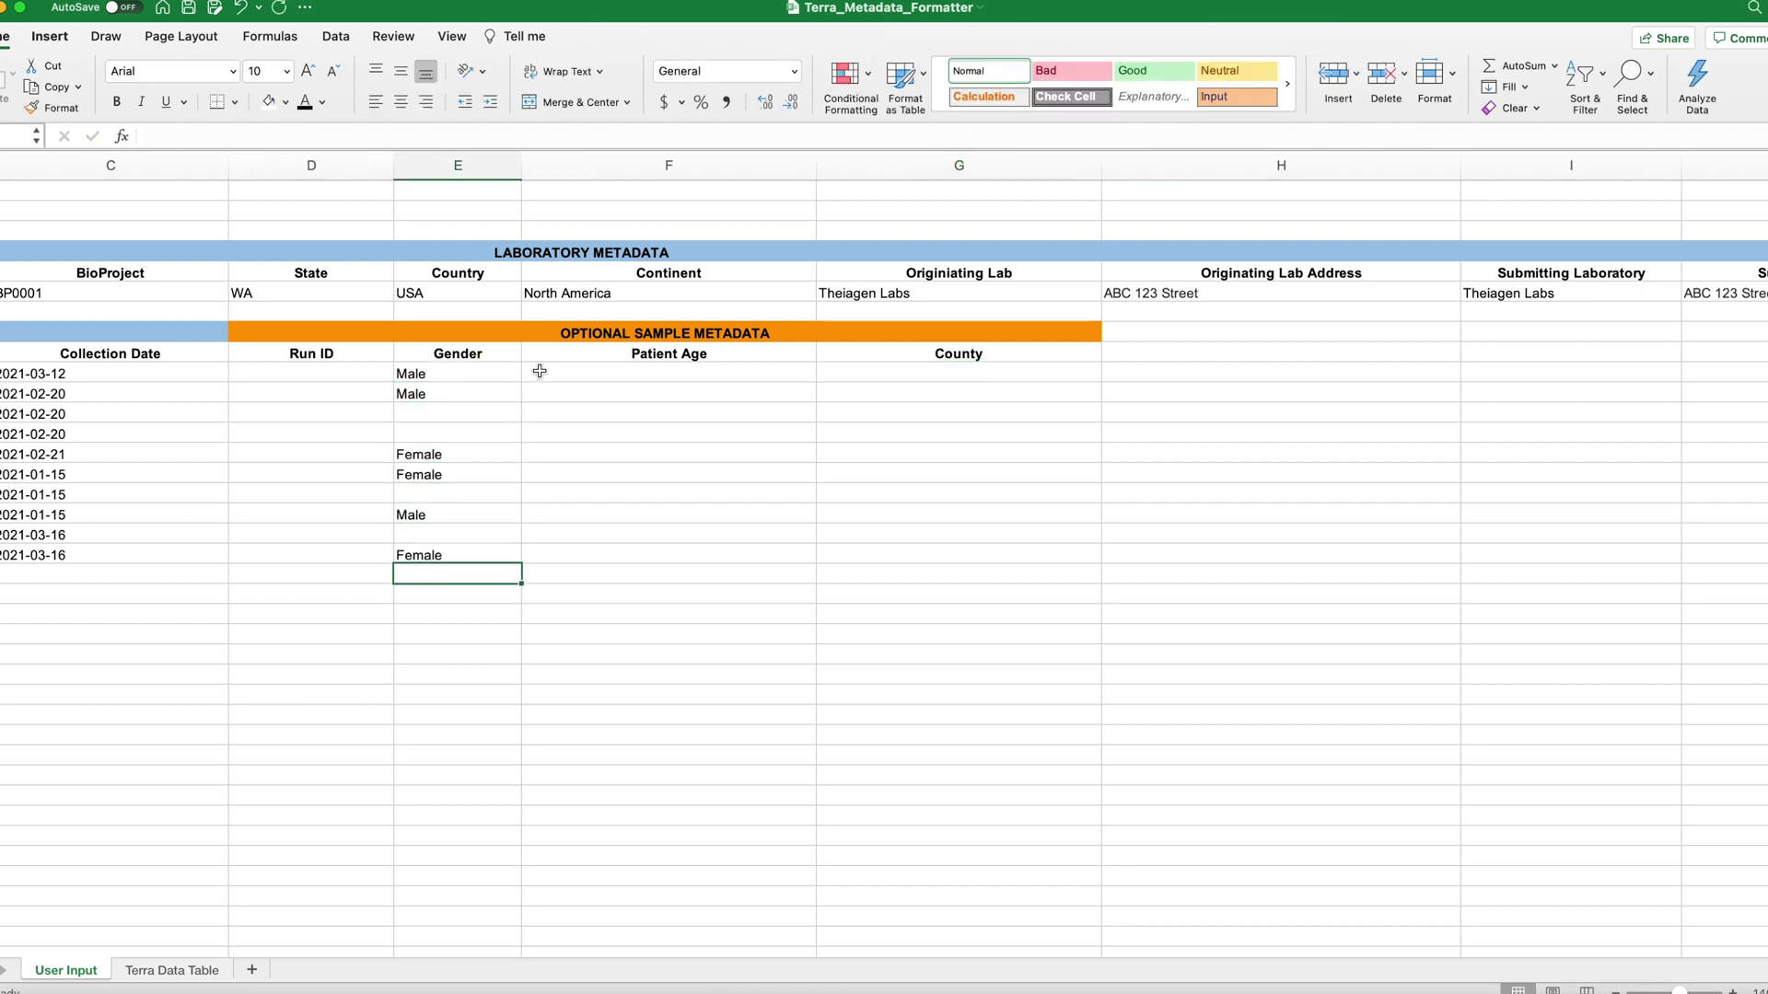
{"action": "left_click", "coordinate": [538, 372]}
{"action": "type", "text": "62"}
{"action": "key", "text": "Tab"}
{"action": "key", "text": "Return"}
{"action": "type", "text": "44"}
{"action": "key", "text": "Return"}
{"action": "key", "text": "Return"}
{"action": "type", "text": "21"}
{"action": "key", "text": "Return"}
{"action": "key", "text": "Return"}
{"action": "key", "text": "Return"}
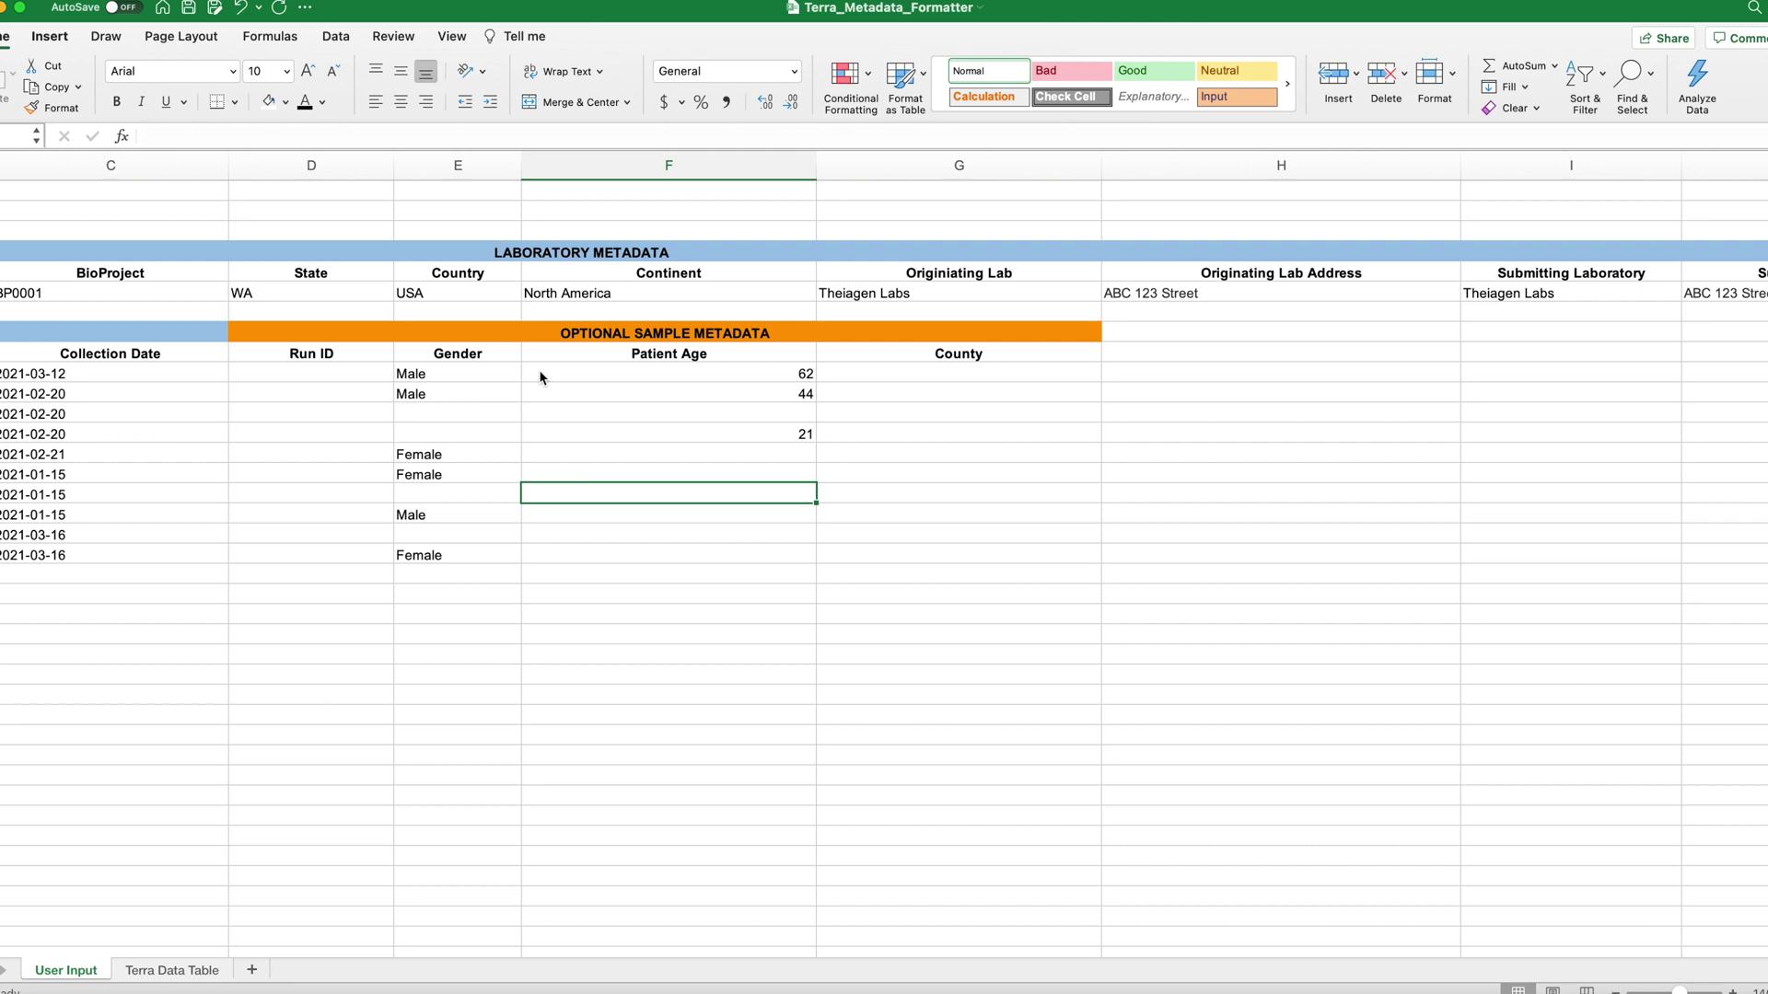
{"action": "type", "text": "22"}
{"action": "key", "text": "Return"}
{"action": "type", "text": "15"}
{"action": "key", "text": "Return"}
{"action": "key", "text": "Return"}
{"action": "type", "text": "45"}
{"action": "key", "text": "Tab"}
Enter the counties King, Pierce and King
{"action": "key", "text": "Up"}
{"action": "key", "text": "Up"}
{"action": "key", "text": "Up"}
{"action": "key", "text": "Up"}
{"action": "key", "text": "Up"}
{"action": "key", "text": "Up"}
{"action": "key", "text": "Up"}
{"action": "key", "text": "Up"}
{"action": "key", "text": "Up"}
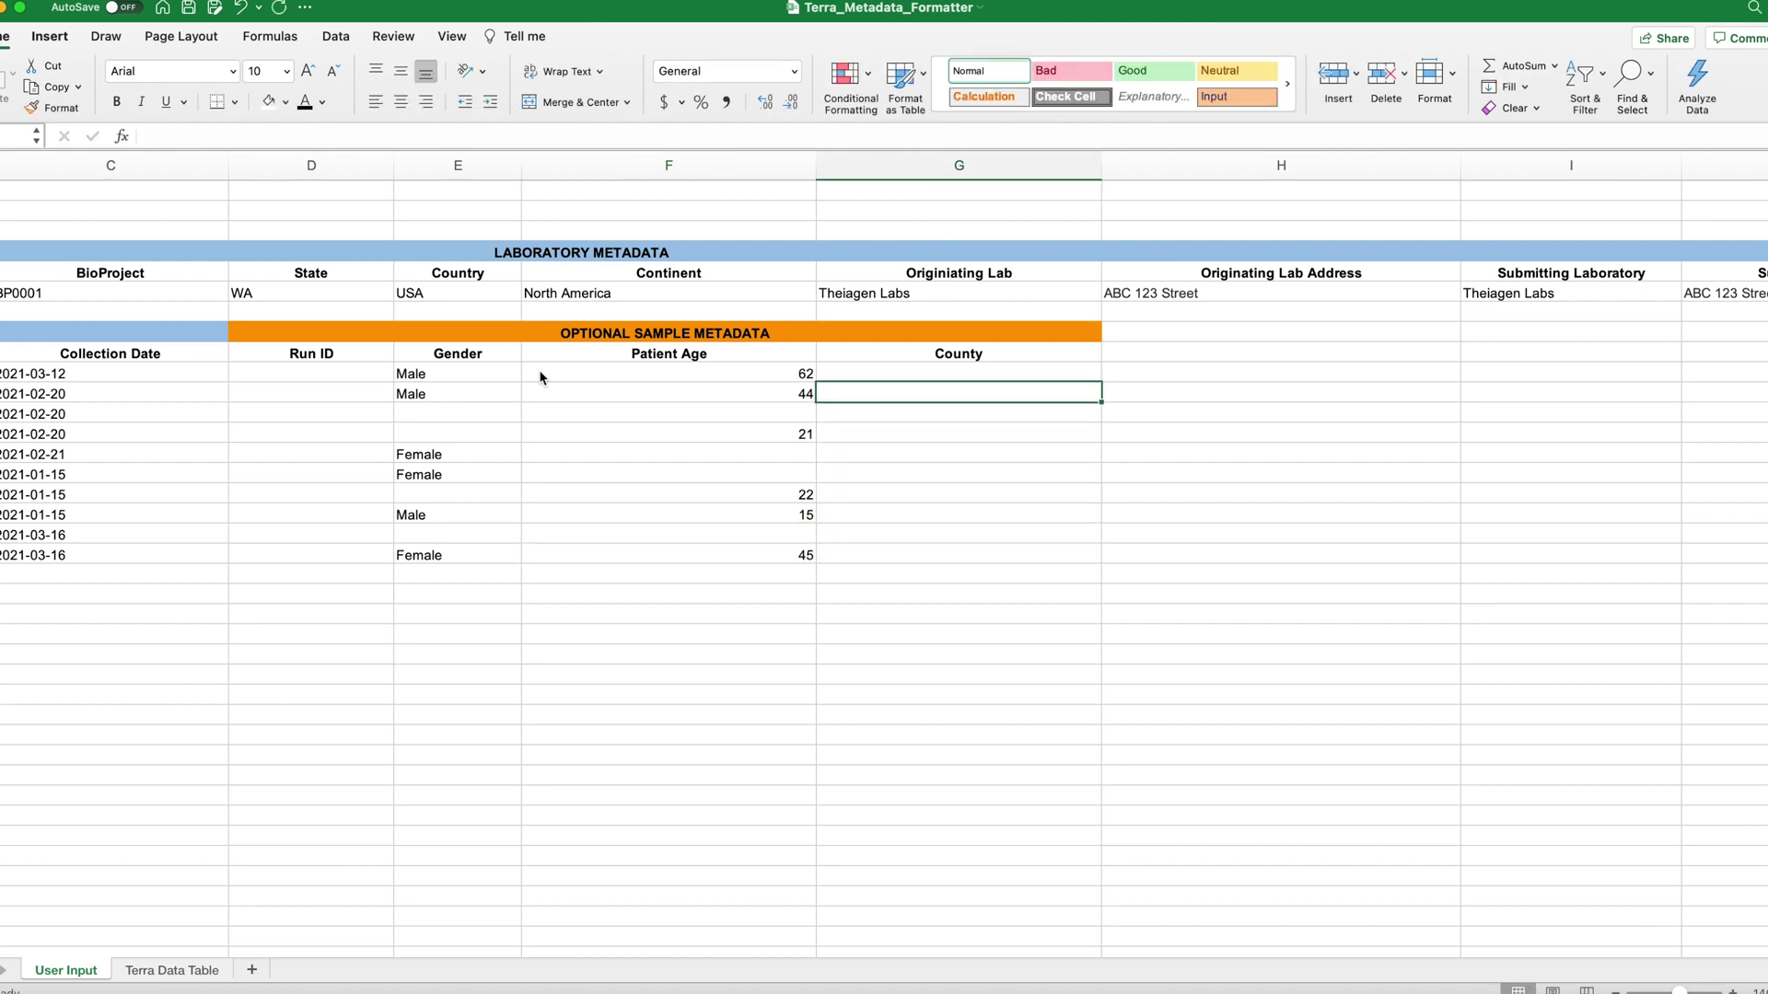
{"action": "type", "text": "King"}
{"action": "key", "text": "Return"}
{"action": "type", "text": "King"}
{"action": "key", "text": "Return"}
{"action": "key", "text": "Return"}
{"action": "type", "text": "Pierce"}
{"action": "key", "text": "Return"}
{"action": "key", "text": "Return"}
{"action": "key", "text": "Return"}
{"action": "type", "text": "Pierce"}
{"action": "key", "text": "Return"}
{"action": "key", "text": "Return"}
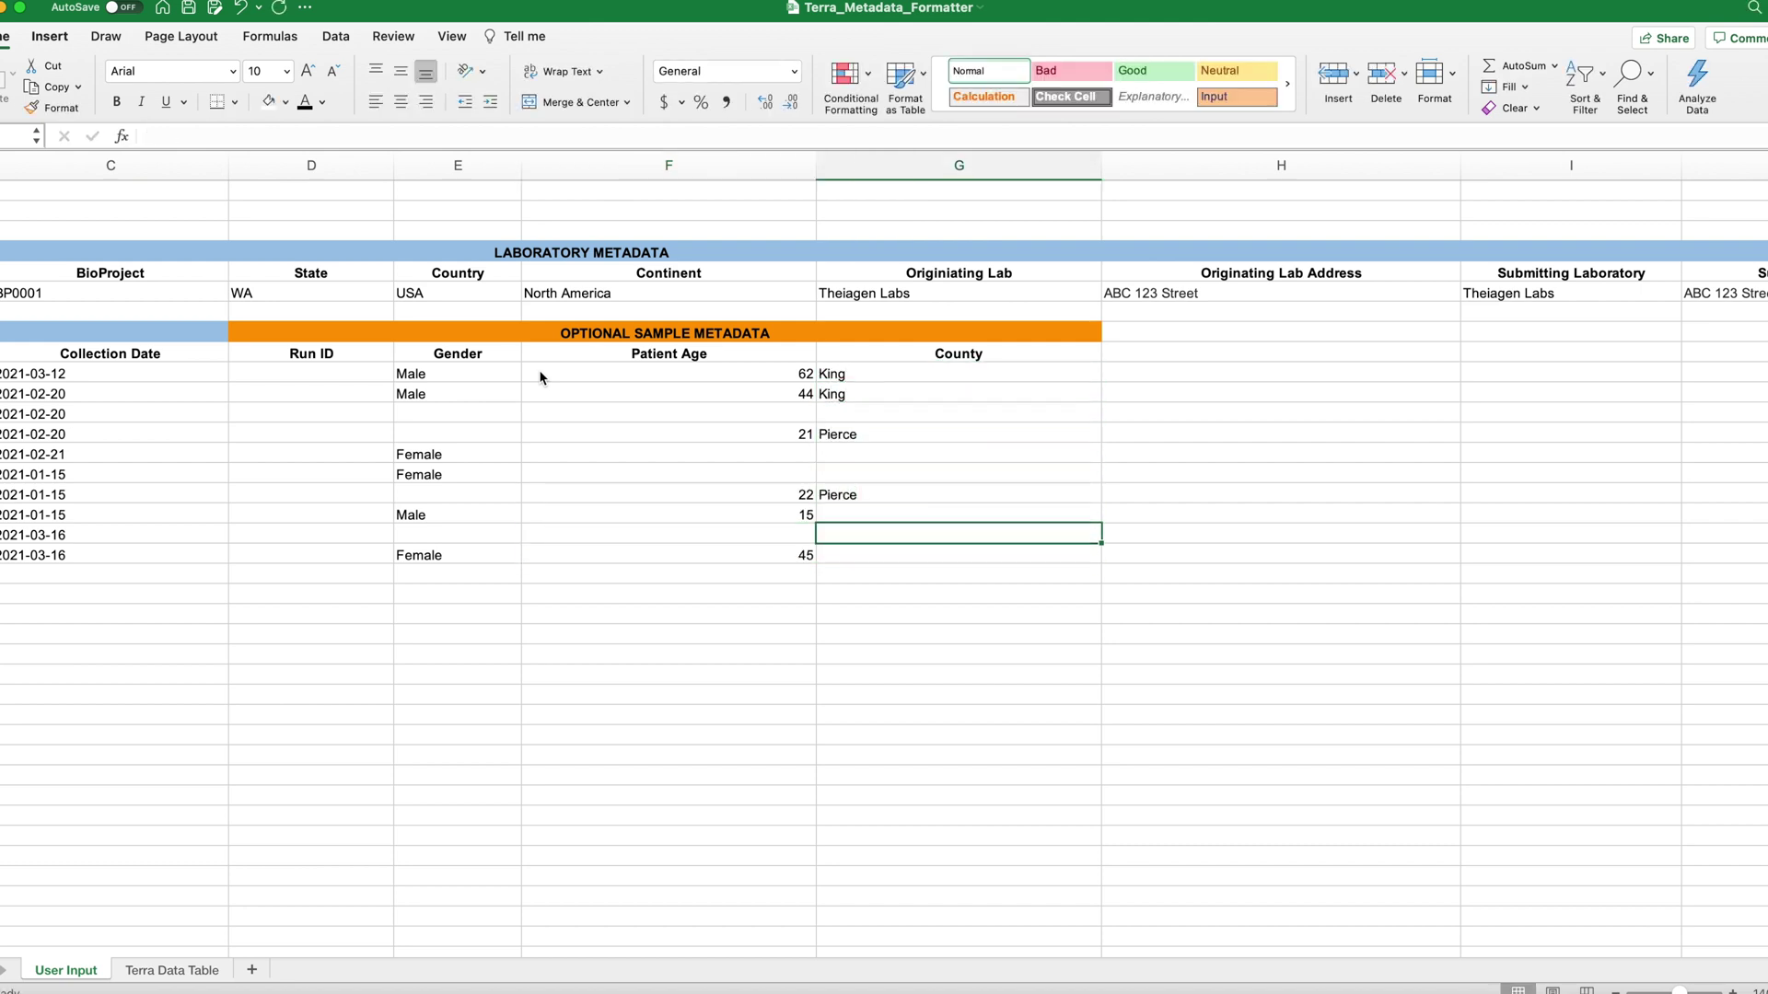
{"action": "type", "text": "King"}
{"action": "scroll", "coordinate": [541, 378], "scroll_direction": "left", "scroll_amount": 10}
{"action": "left_click", "coordinate": [154, 834]}
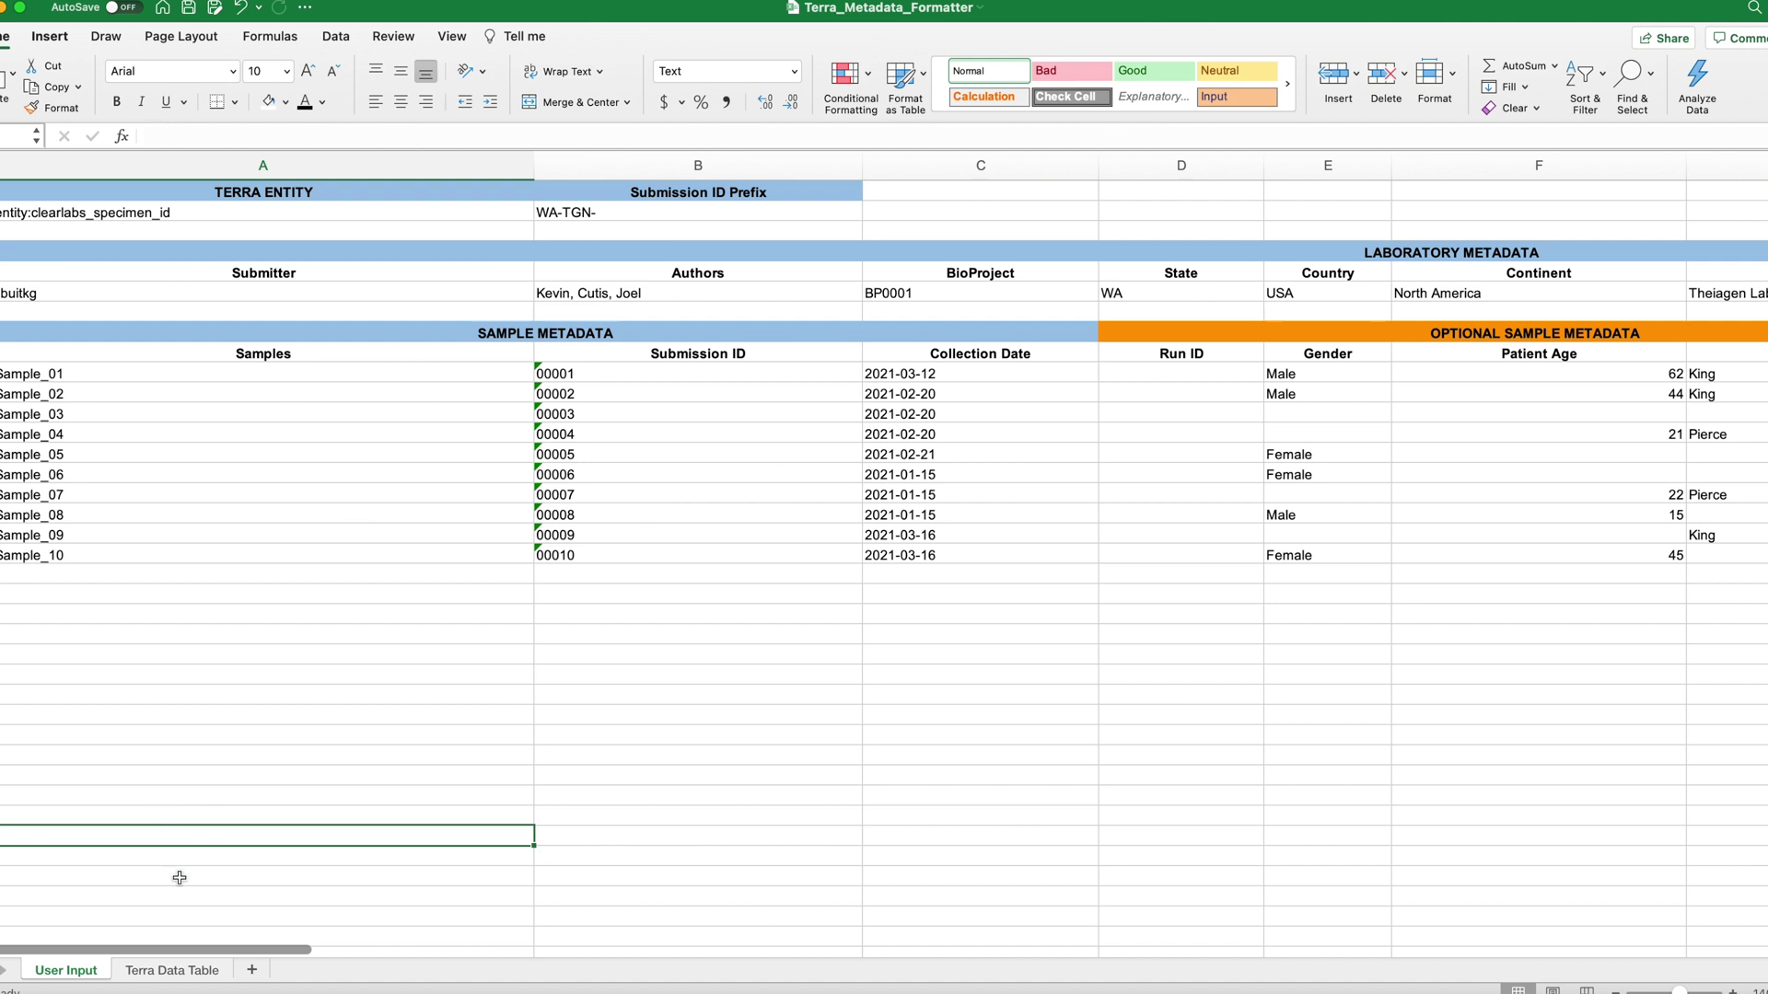
{"action": "left_click", "coordinate": [171, 971]}
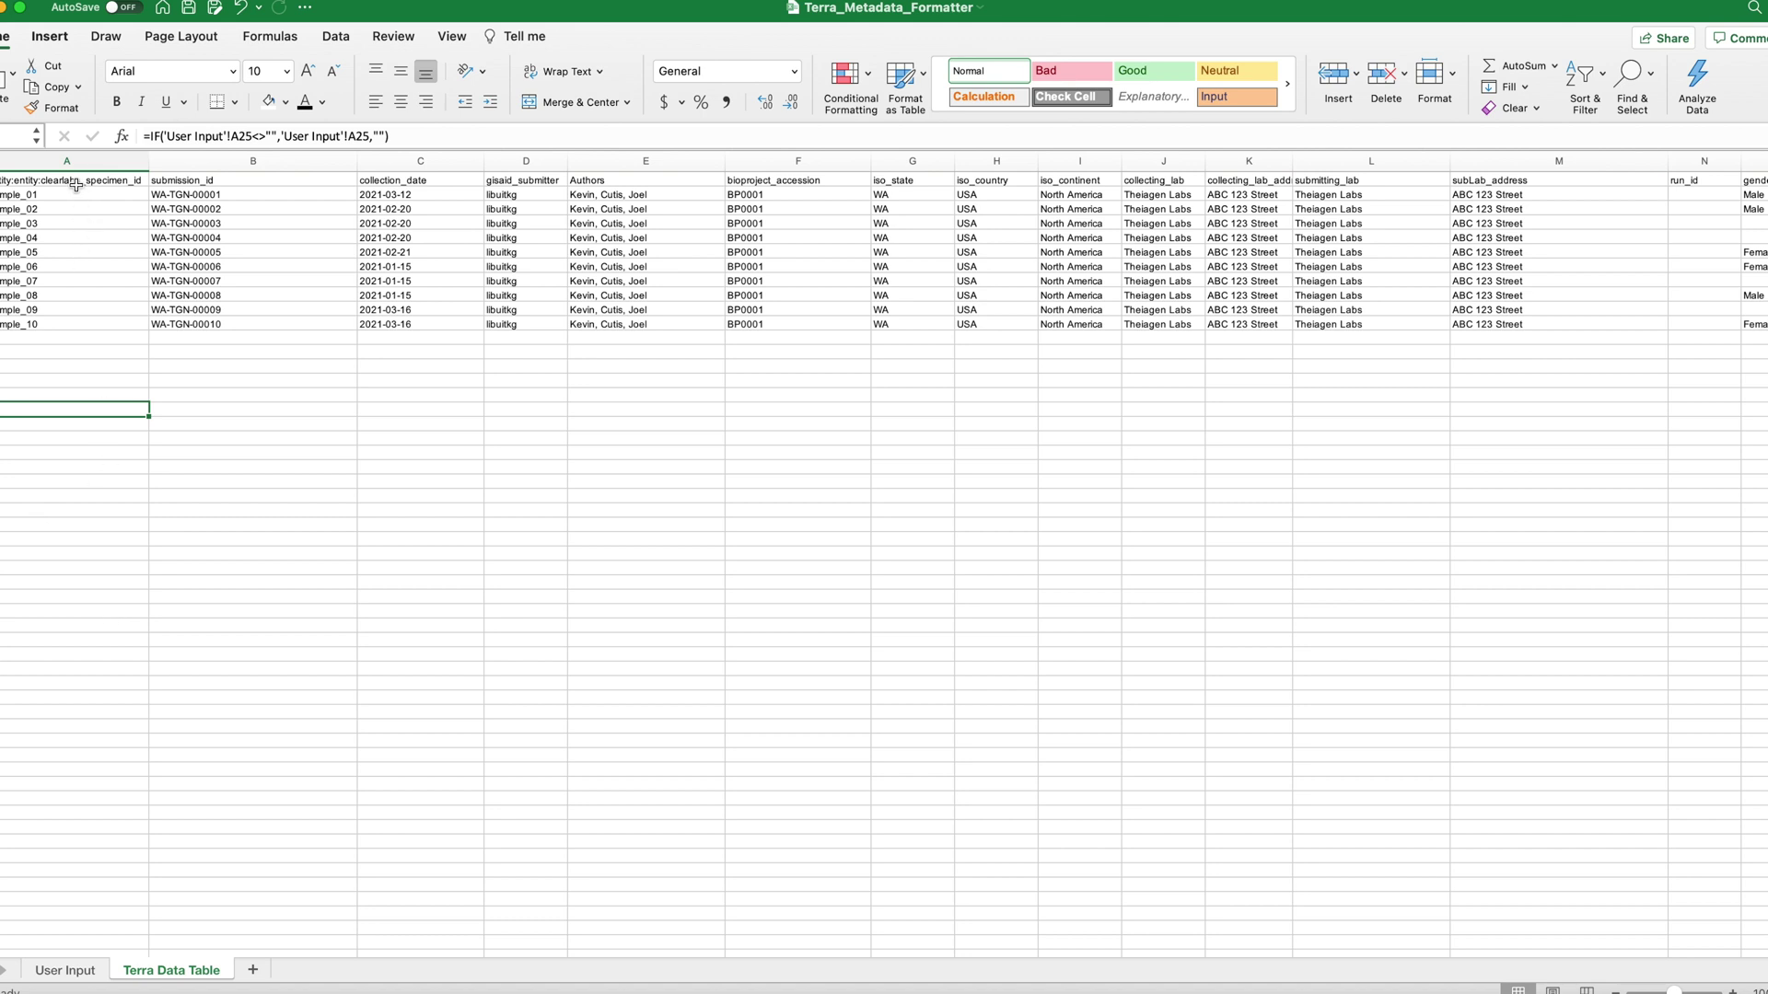
Delete the extra 'entity:' prefix from the Terra entity name on the User Input sheet
{"action": "key", "text": "Down"}
{"action": "key", "text": "Down"}
{"action": "key", "text": "Down"}
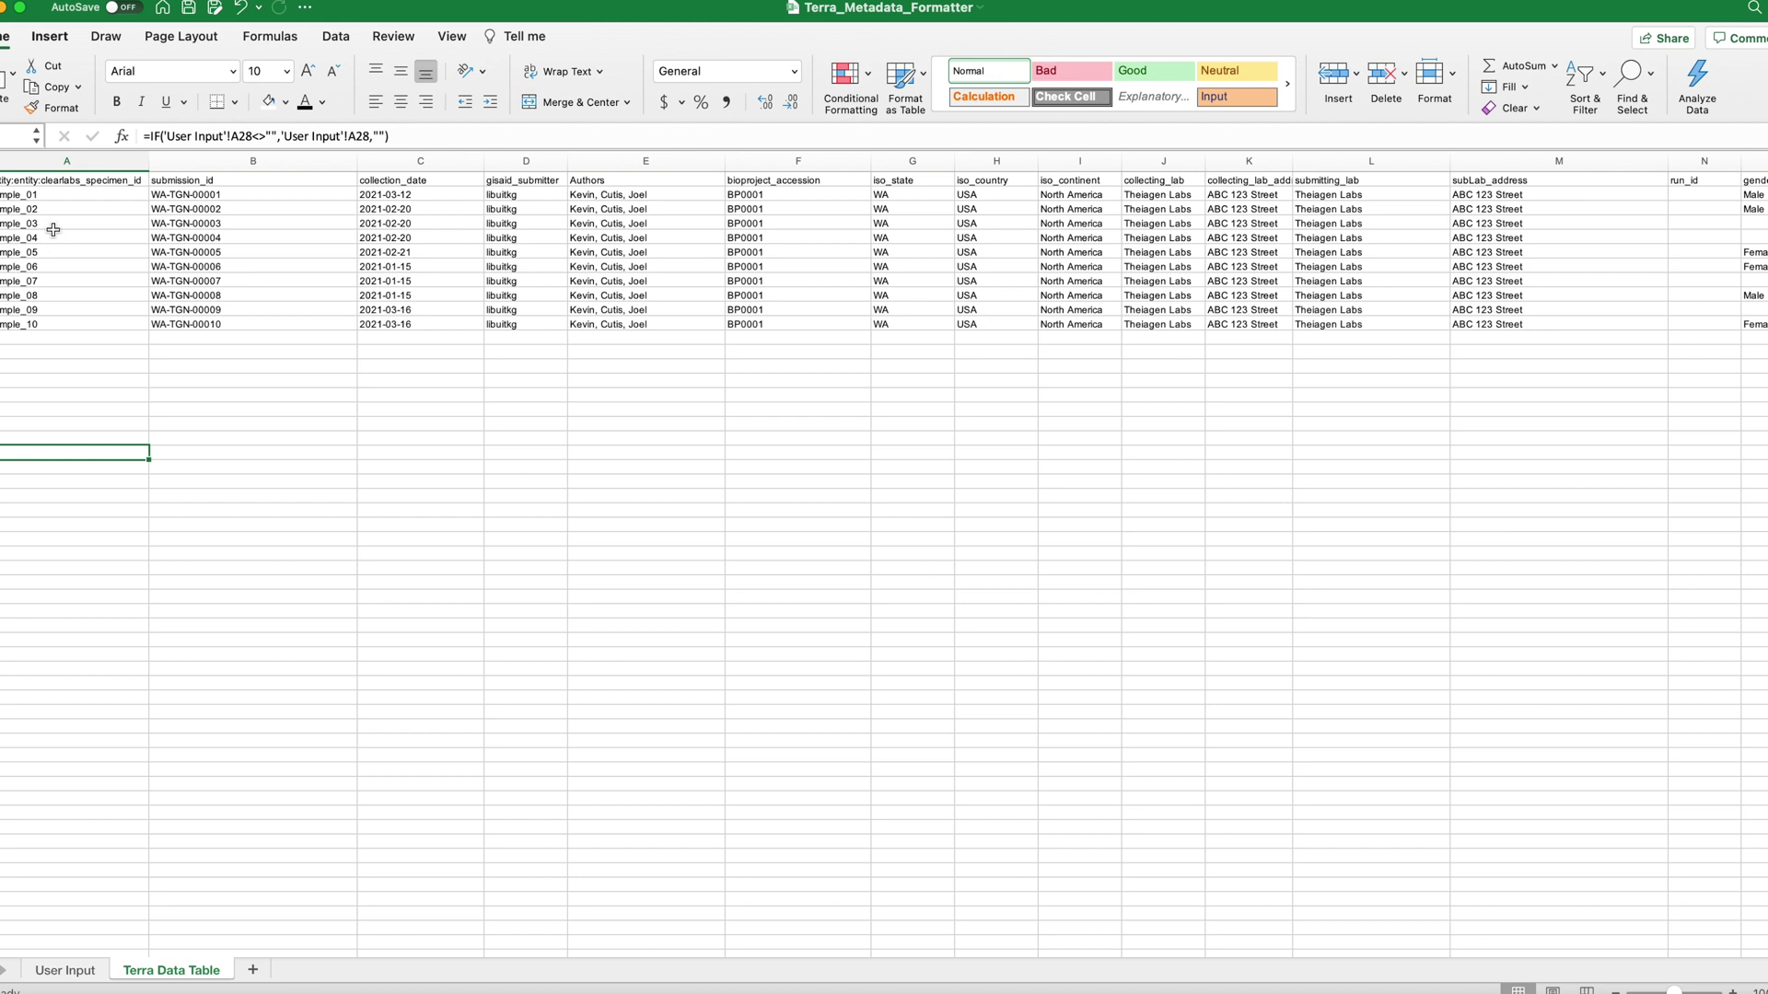
{"action": "left_click", "coordinate": [65, 970]}
{"action": "double_click", "coordinate": [161, 137]}
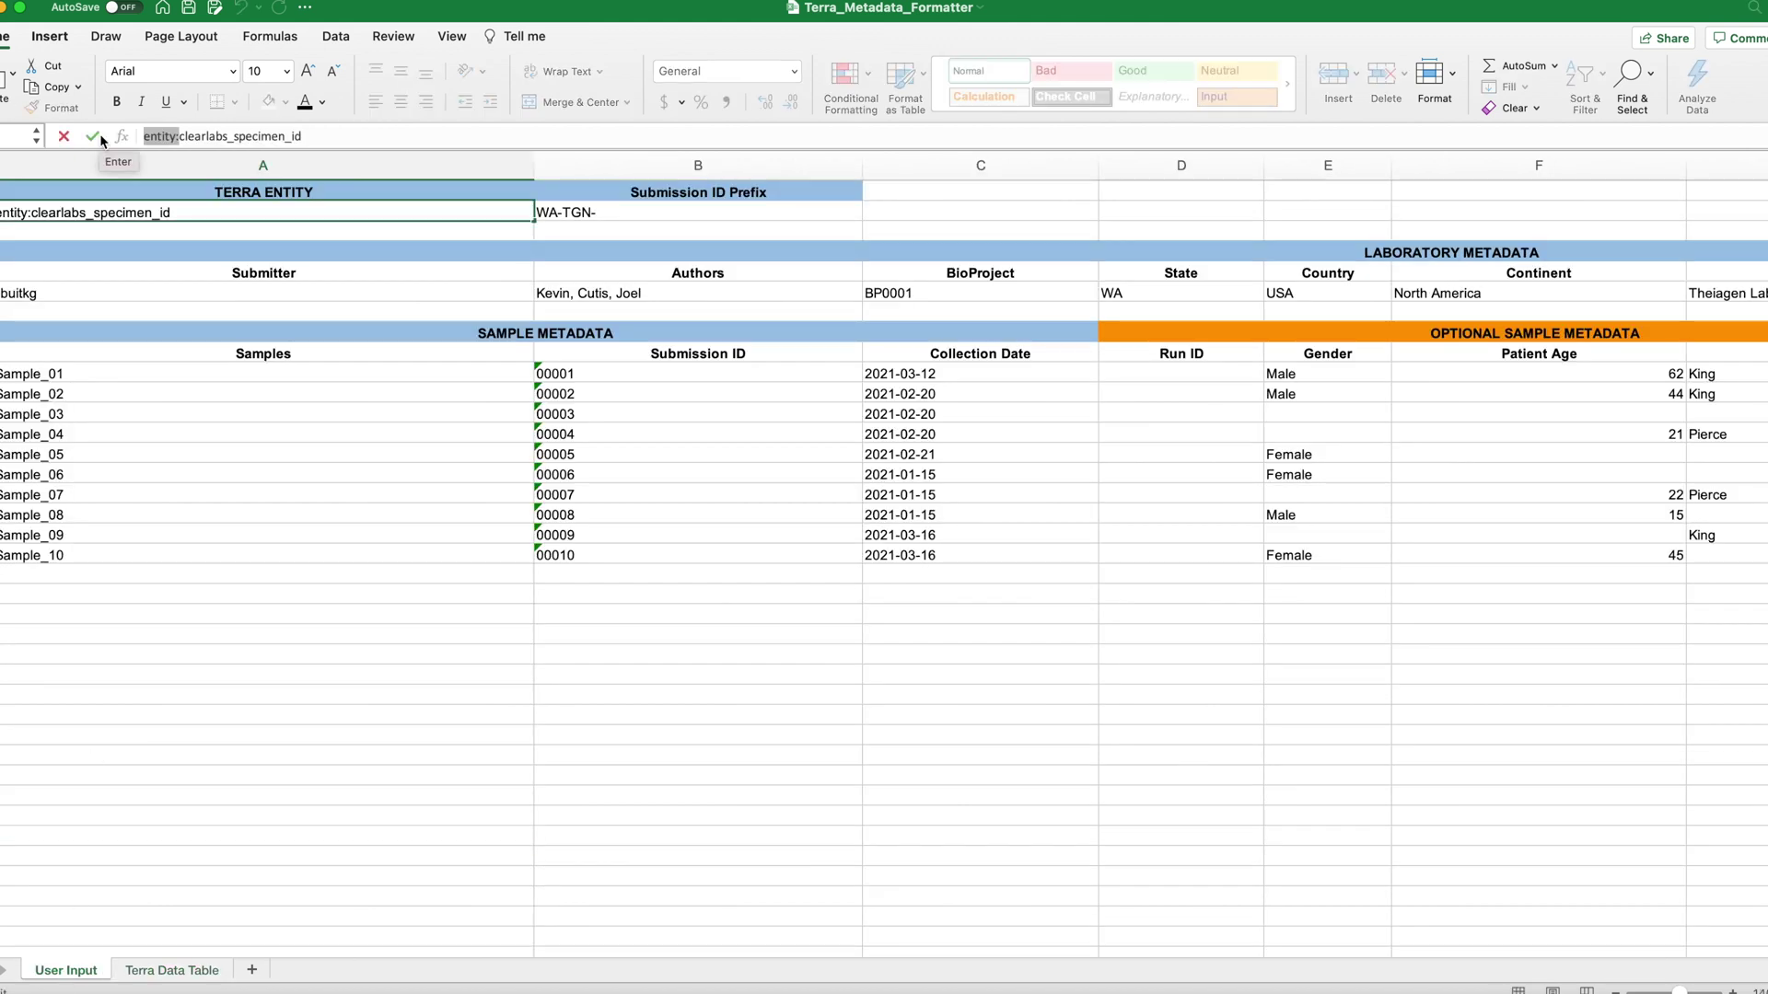
{"action": "key", "text": "Delete"}
{"action": "key", "text": "Delete"}
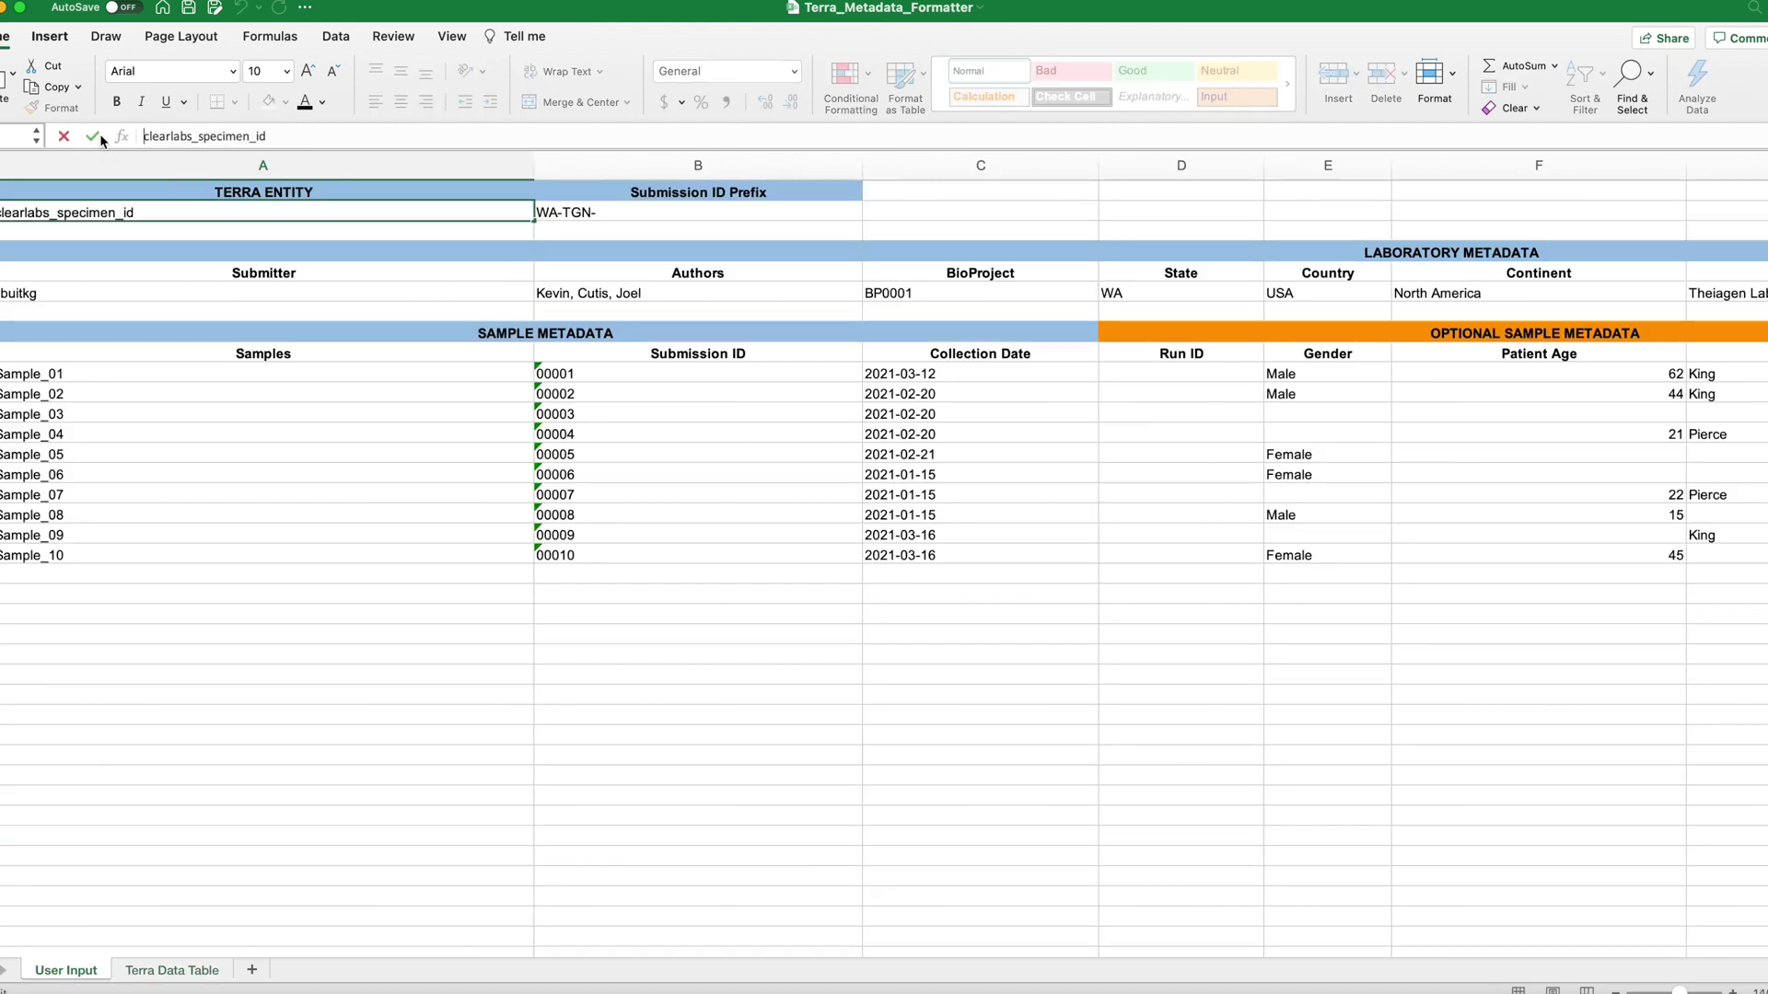
{"action": "left_click", "coordinate": [172, 974]}
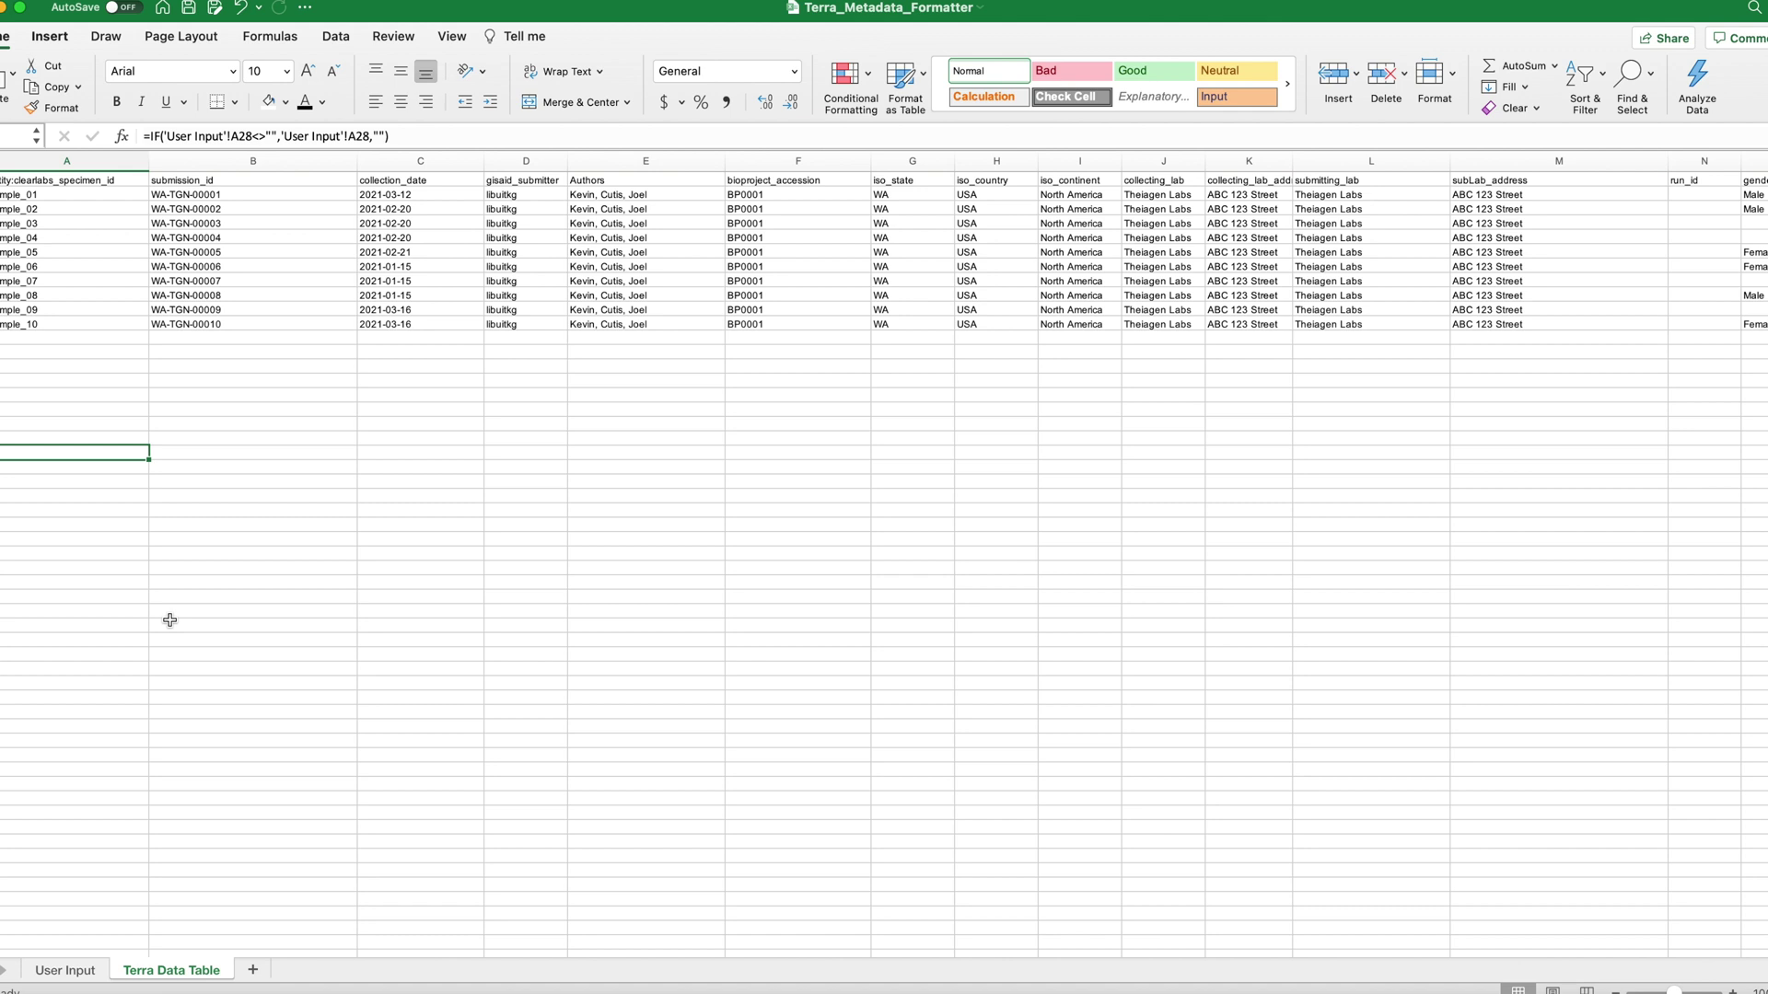
Select and copy the entire Terra Data Table sheet
{"action": "key", "text": "super+a"}
{"action": "scroll", "coordinate": [170, 619], "scroll_direction": "right", "scroll_amount": 2}
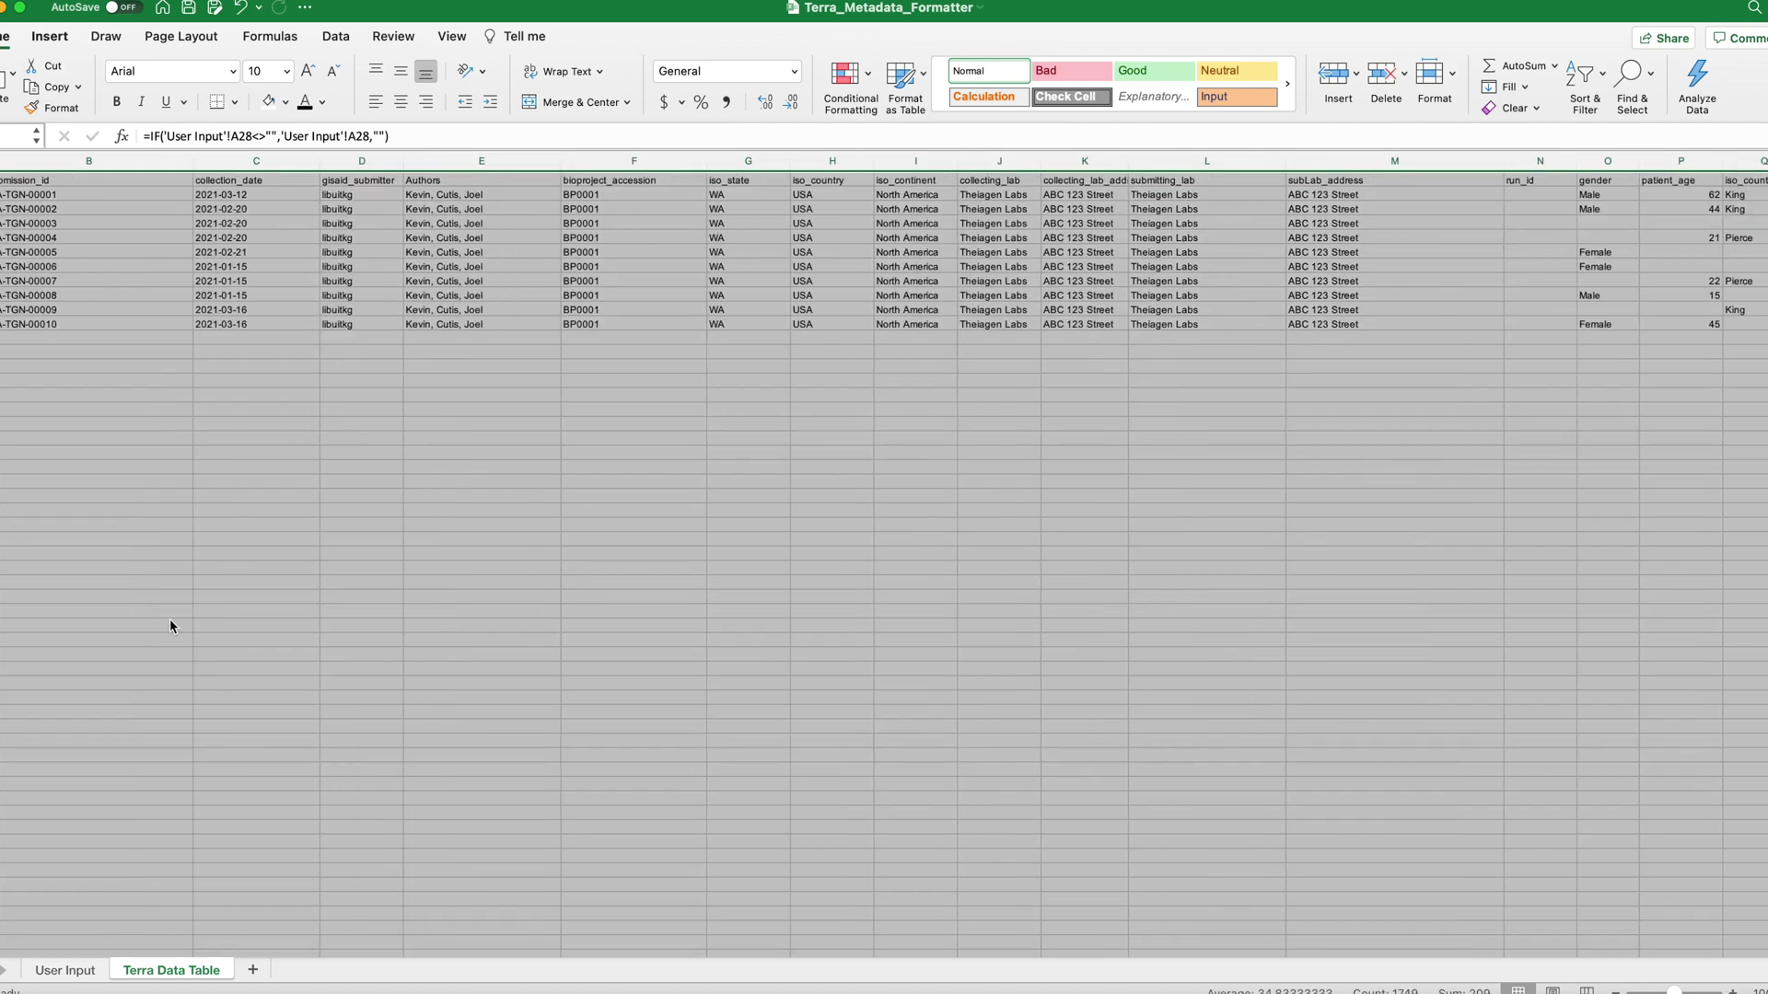
{"action": "scroll", "coordinate": [170, 619], "scroll_direction": "left", "scroll_amount": 2}
{"action": "key", "text": "super+c"}
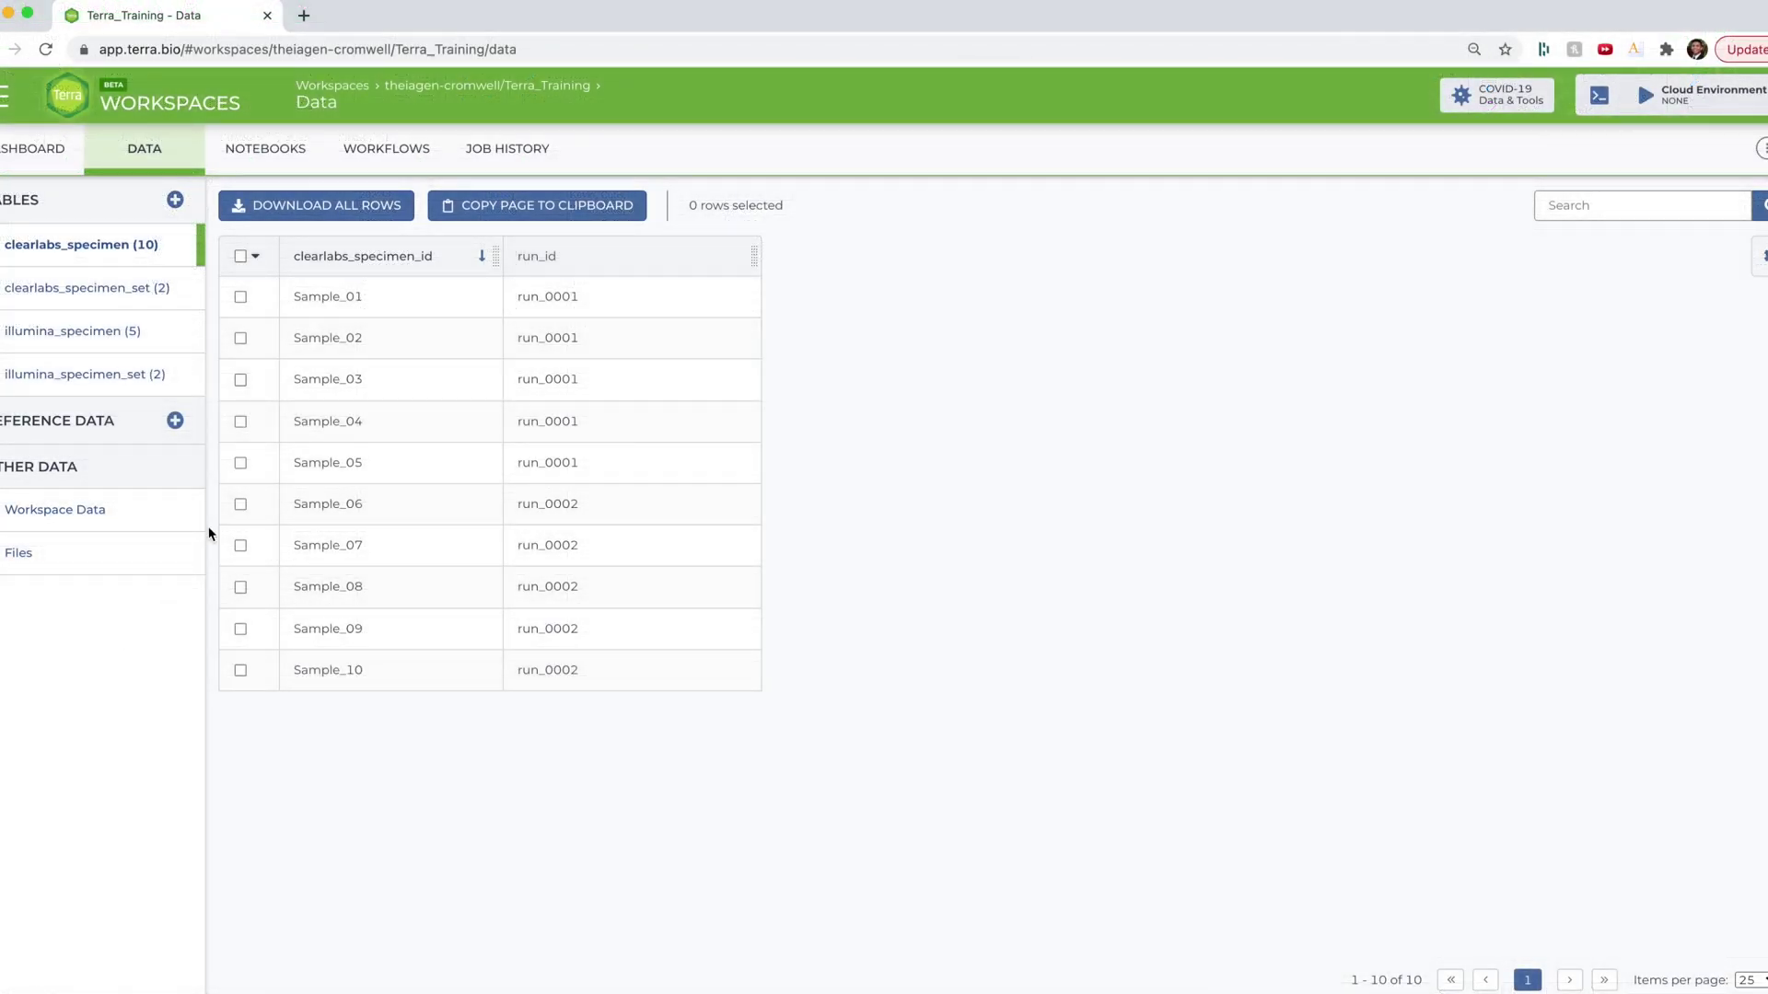
Paste the copied specimen table into Terra's Text Import box and upload it
{"action": "left_click", "coordinate": [175, 200]}
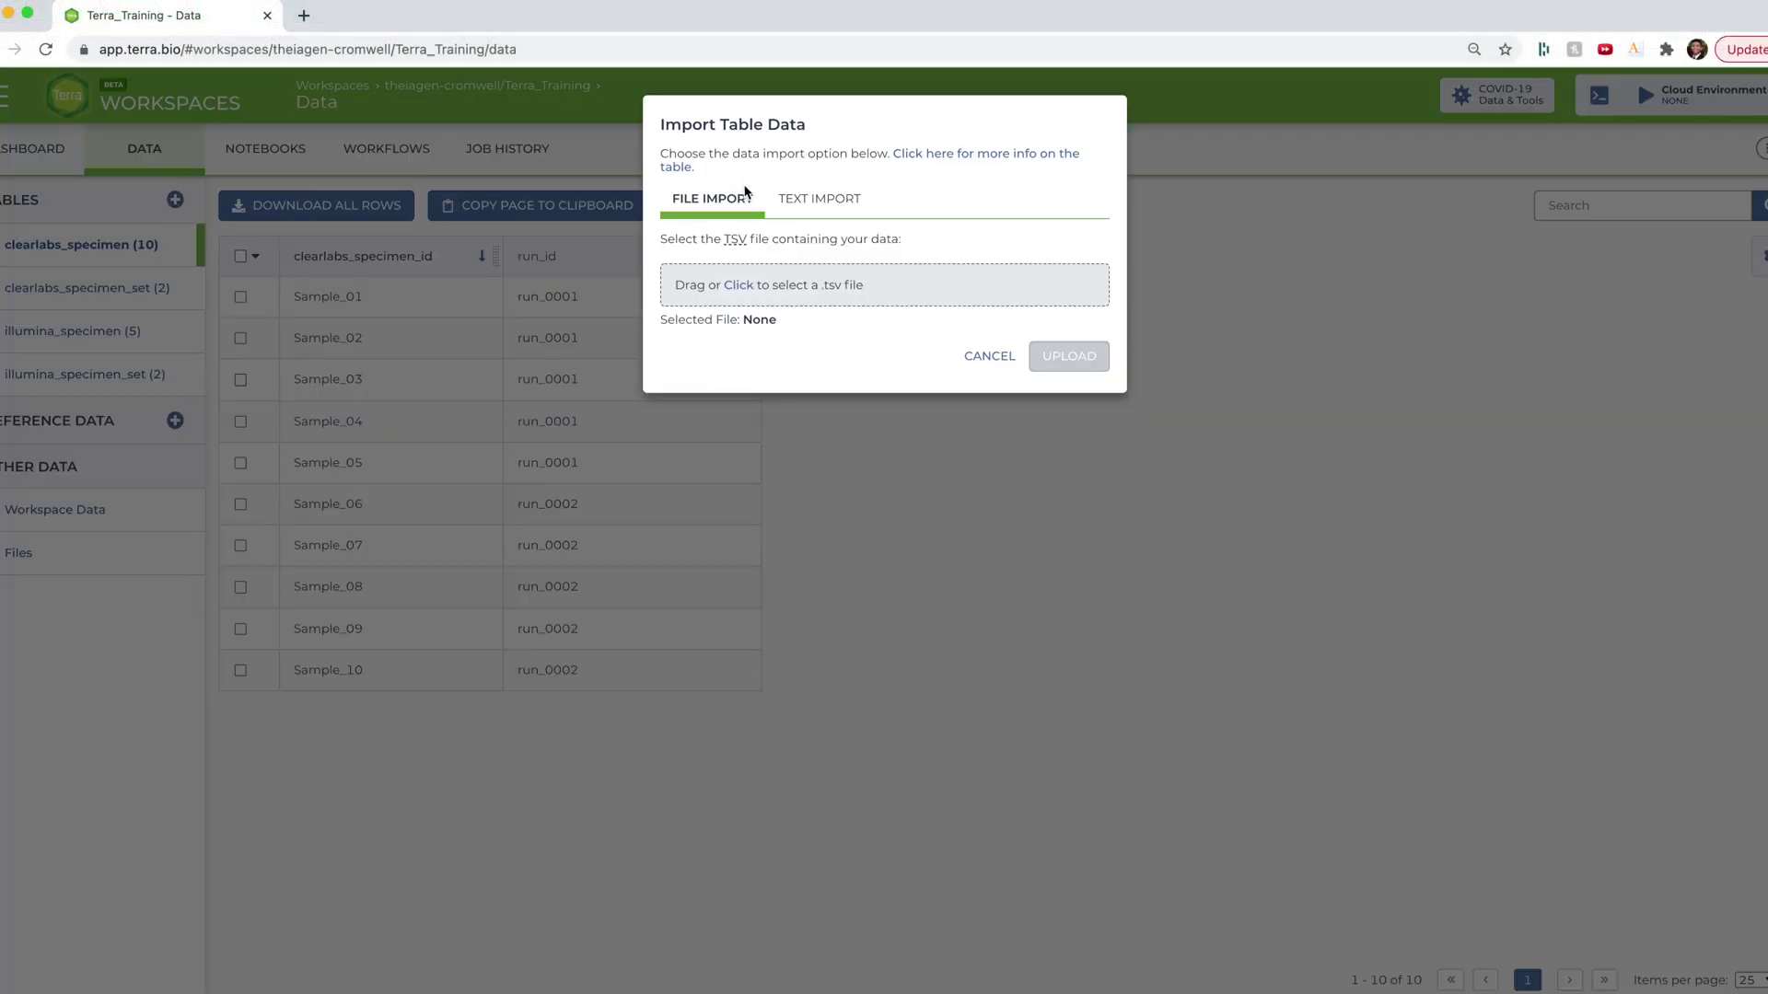
{"action": "left_click", "coordinate": [796, 201]}
{"action": "left_click", "coordinate": [827, 310]}
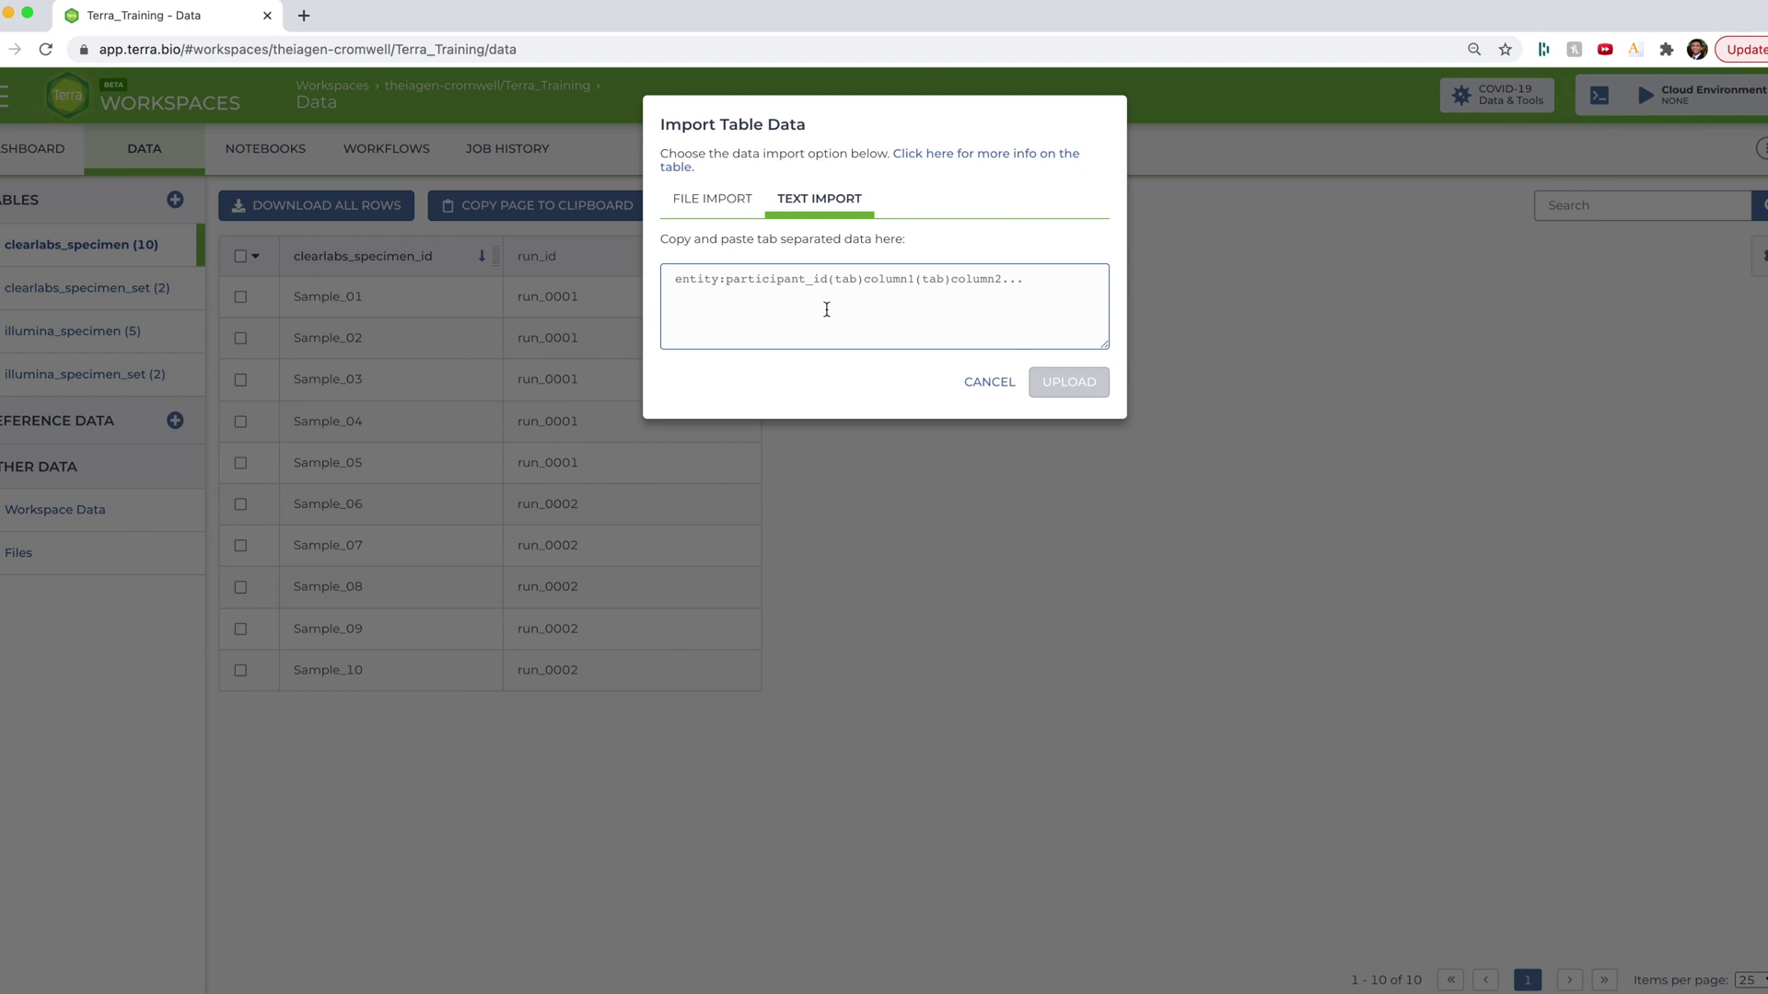
{"action": "key", "text": "super+v"}
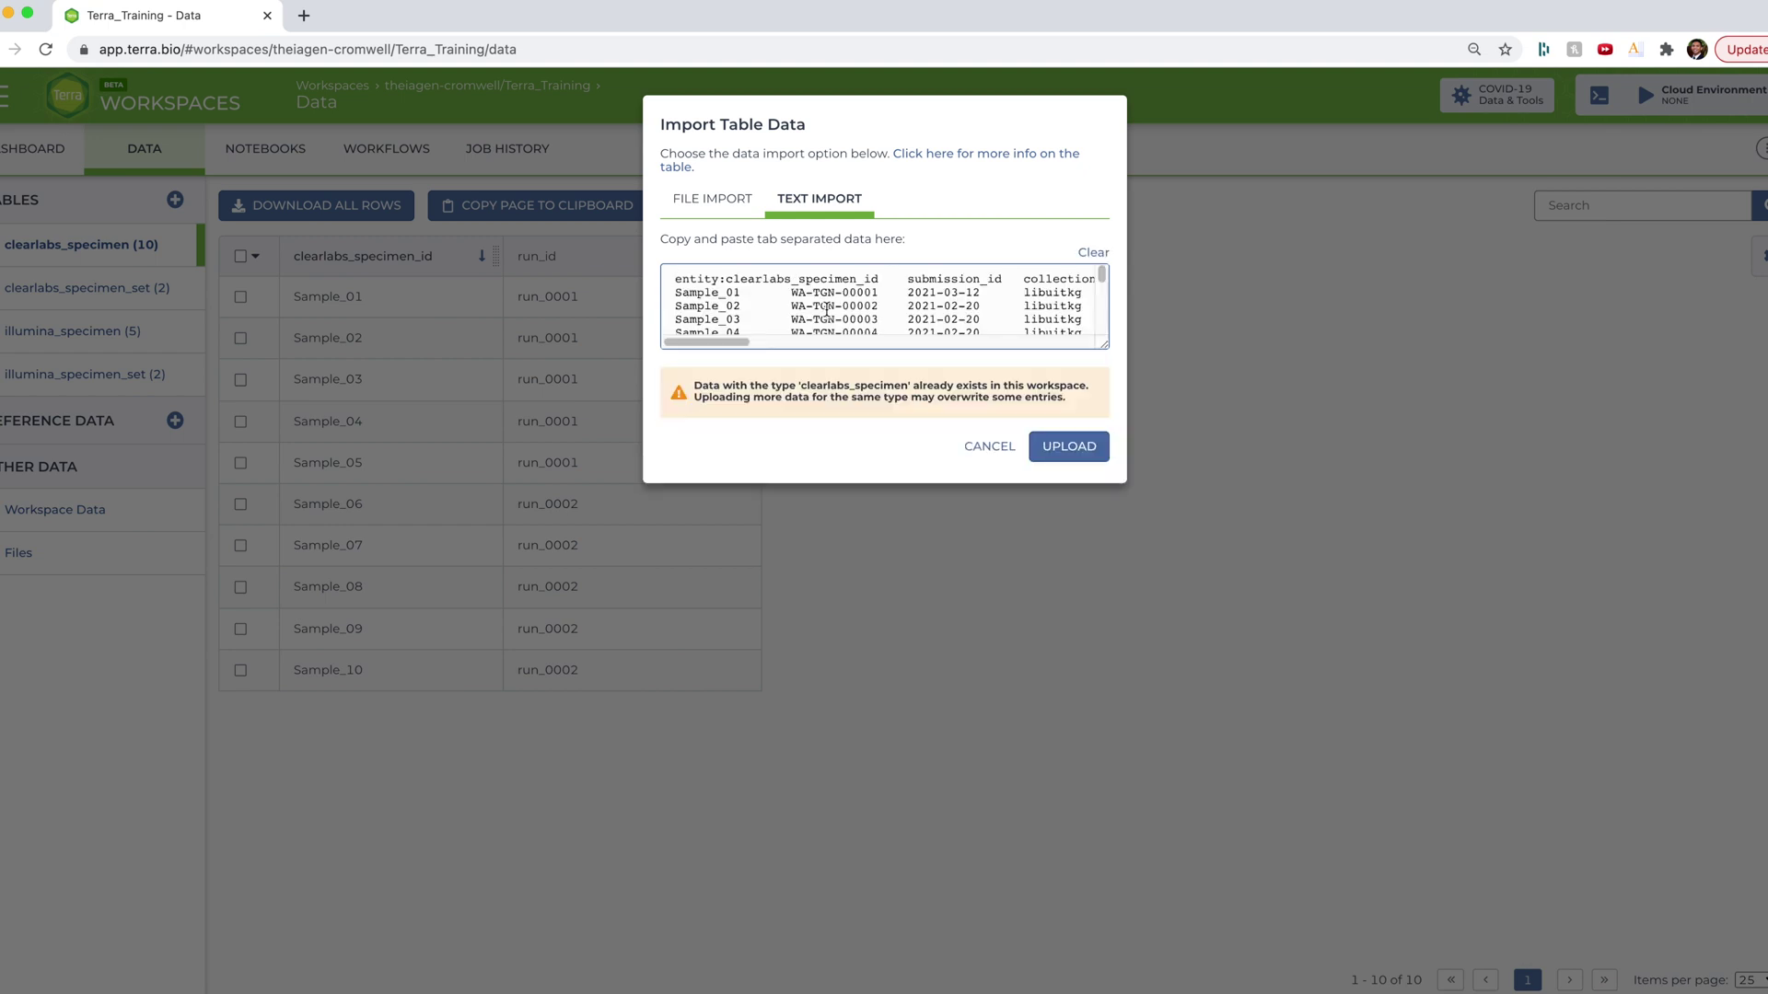
{"action": "left_click", "coordinate": [1057, 447]}
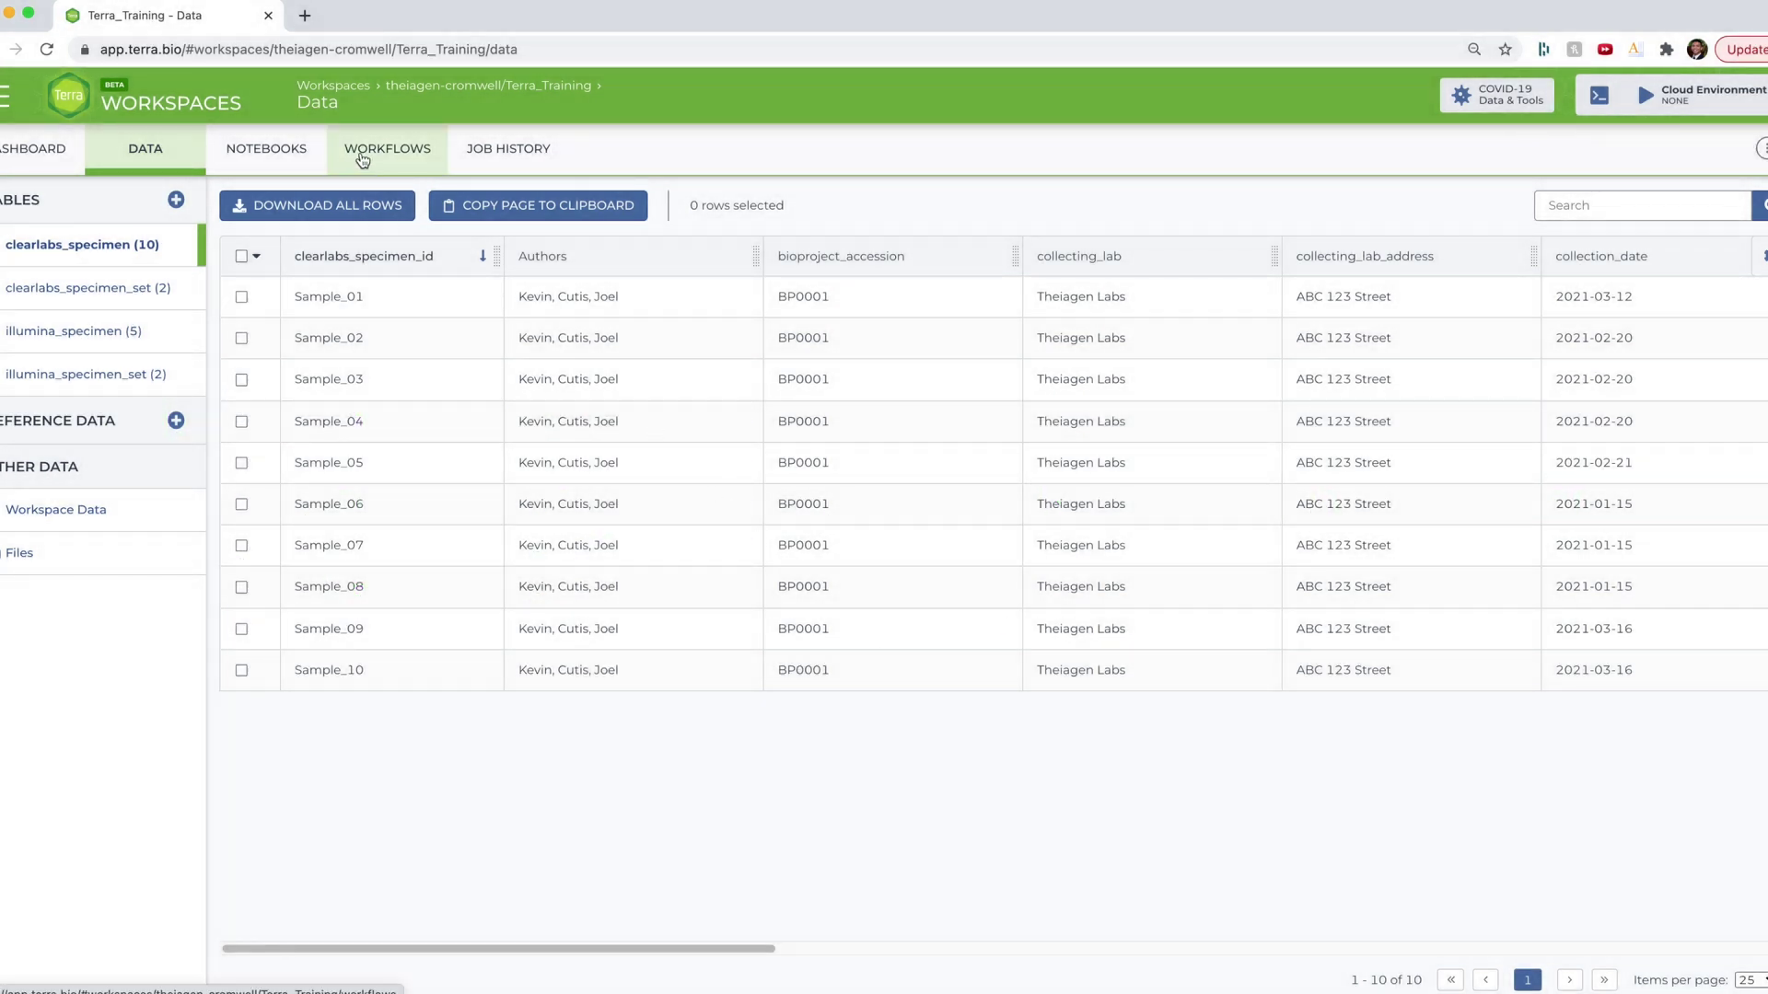
{"action": "left_click", "coordinate": [362, 160]}
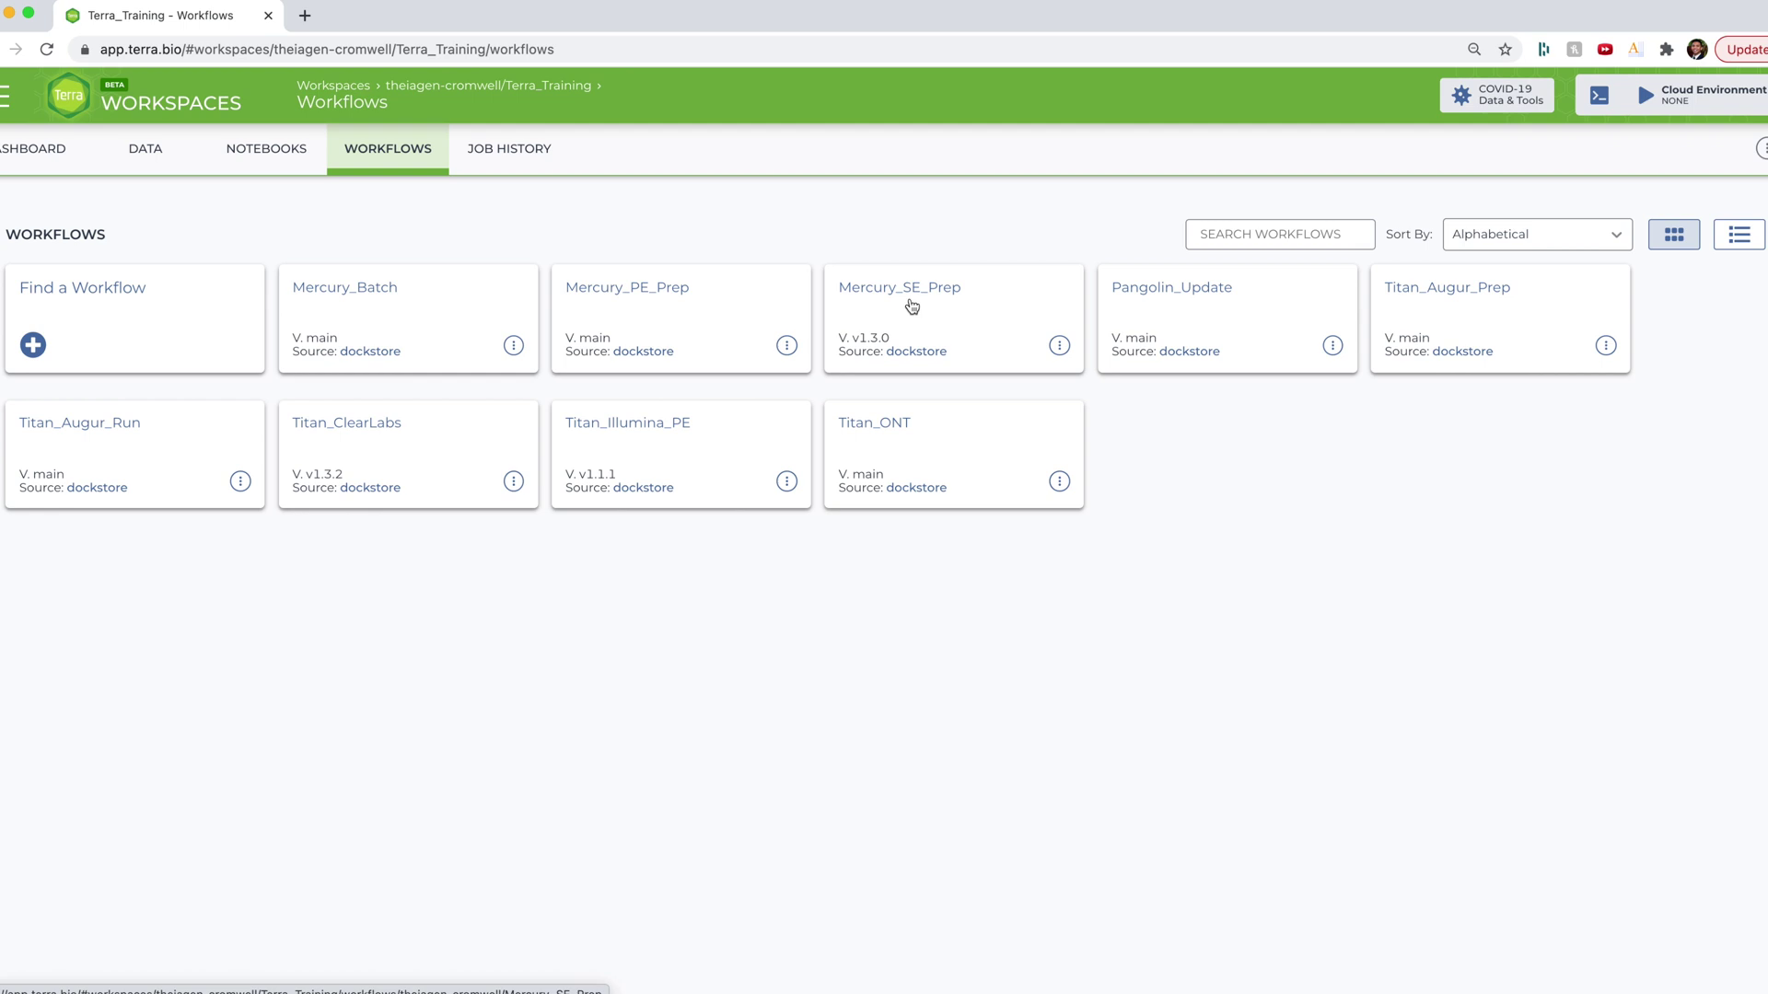
Set Mercury_SE_Prep to version v1.3.2 with clearlabs_specimen as its root entity table
{"action": "left_click", "coordinate": [911, 306]}
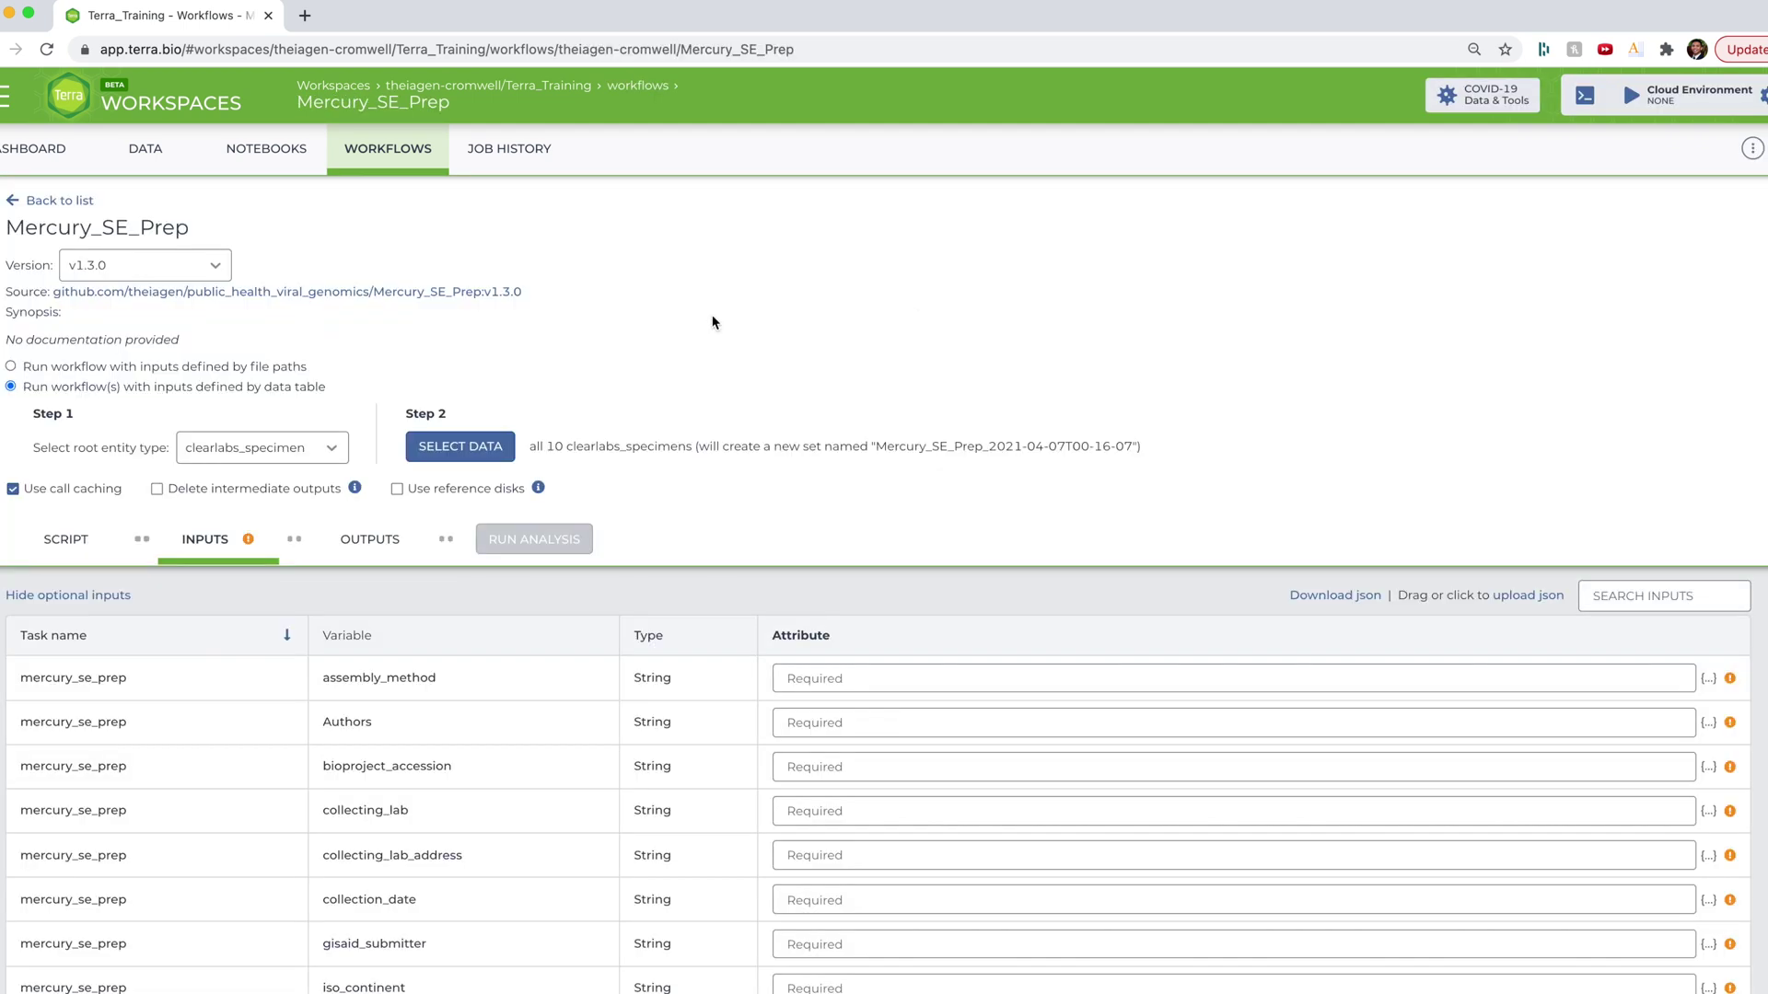
{"action": "left_click", "coordinate": [210, 269]}
{"action": "scroll", "coordinate": [165, 441], "scroll_direction": "down", "scroll_amount": 2}
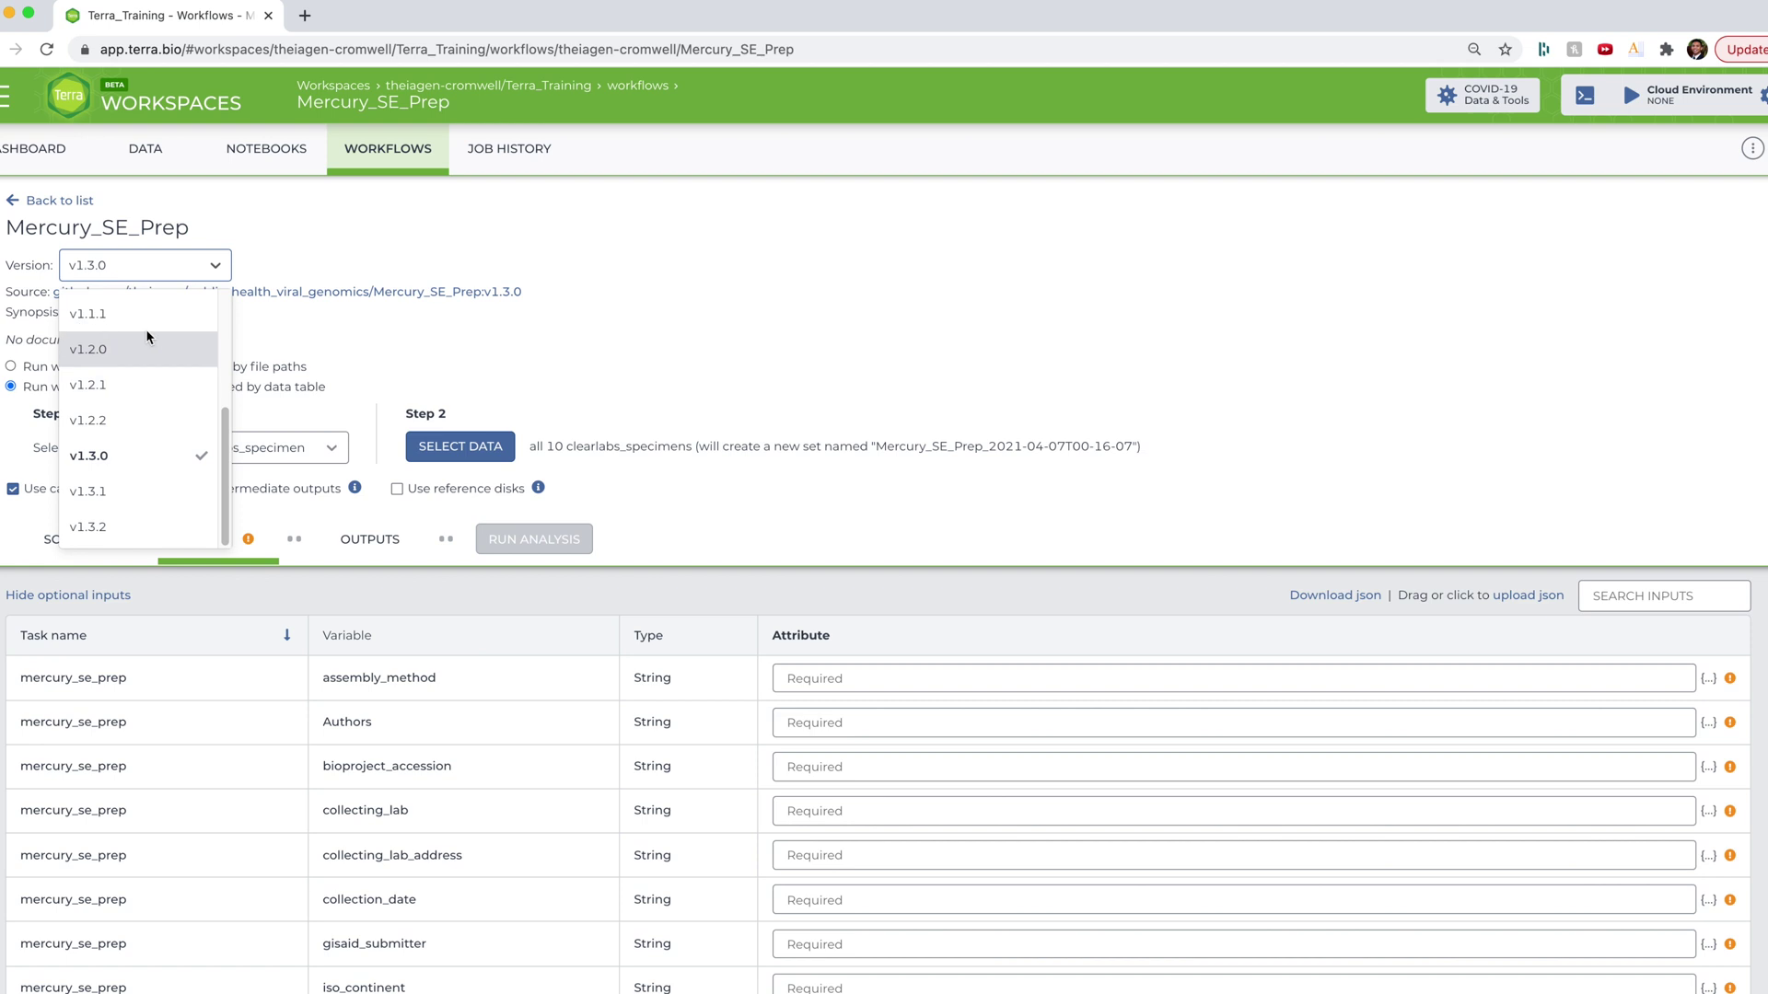
{"action": "left_click", "coordinate": [89, 528]}
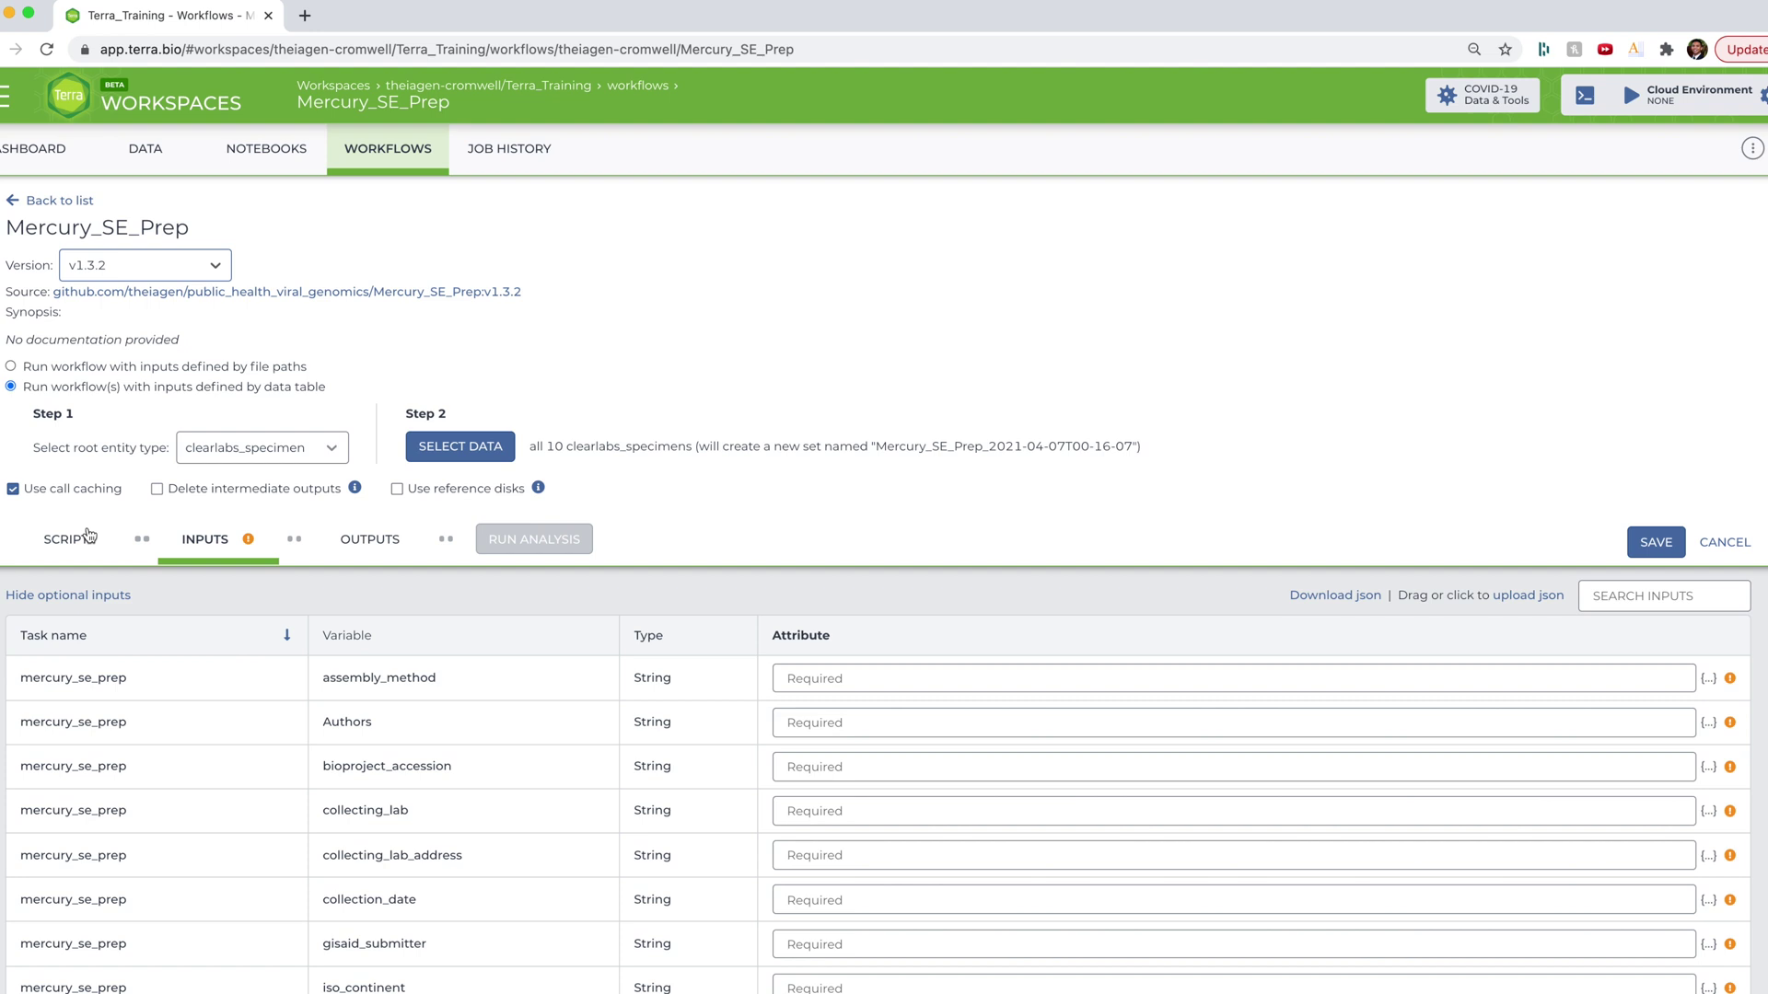
{"action": "left_click", "coordinate": [299, 451]}
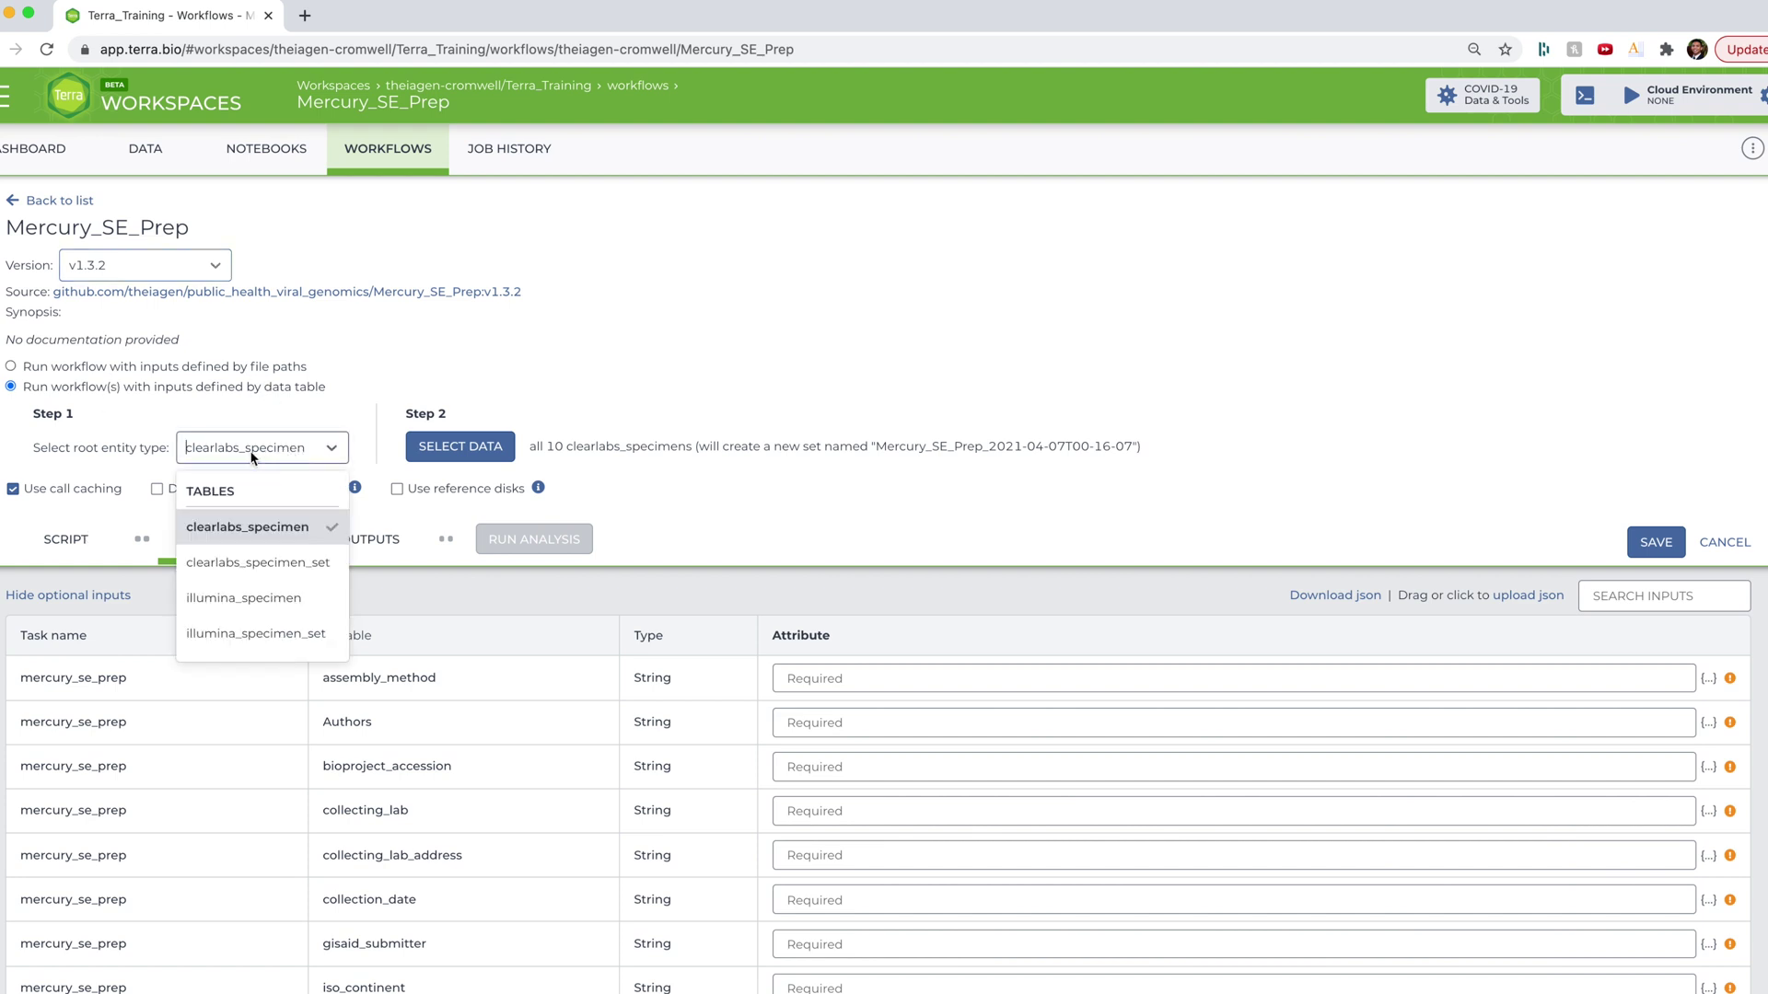
{"action": "left_click", "coordinate": [237, 528]}
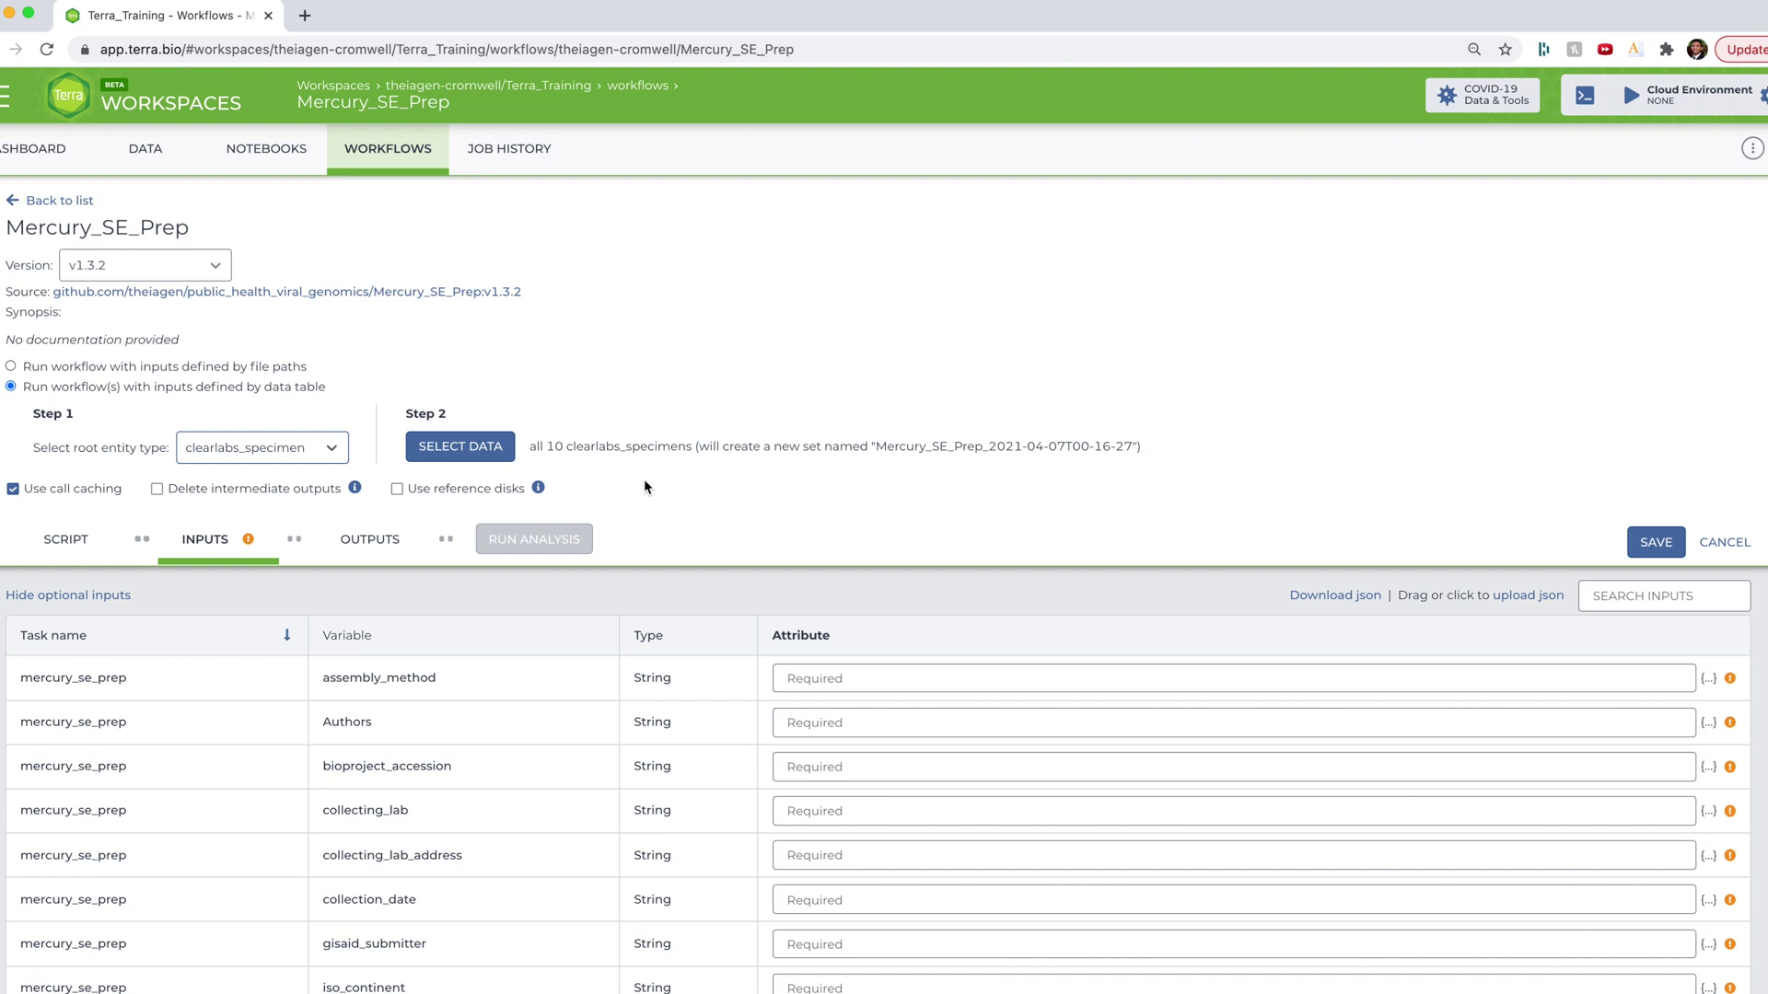
{"action": "left_click", "coordinate": [458, 451]}
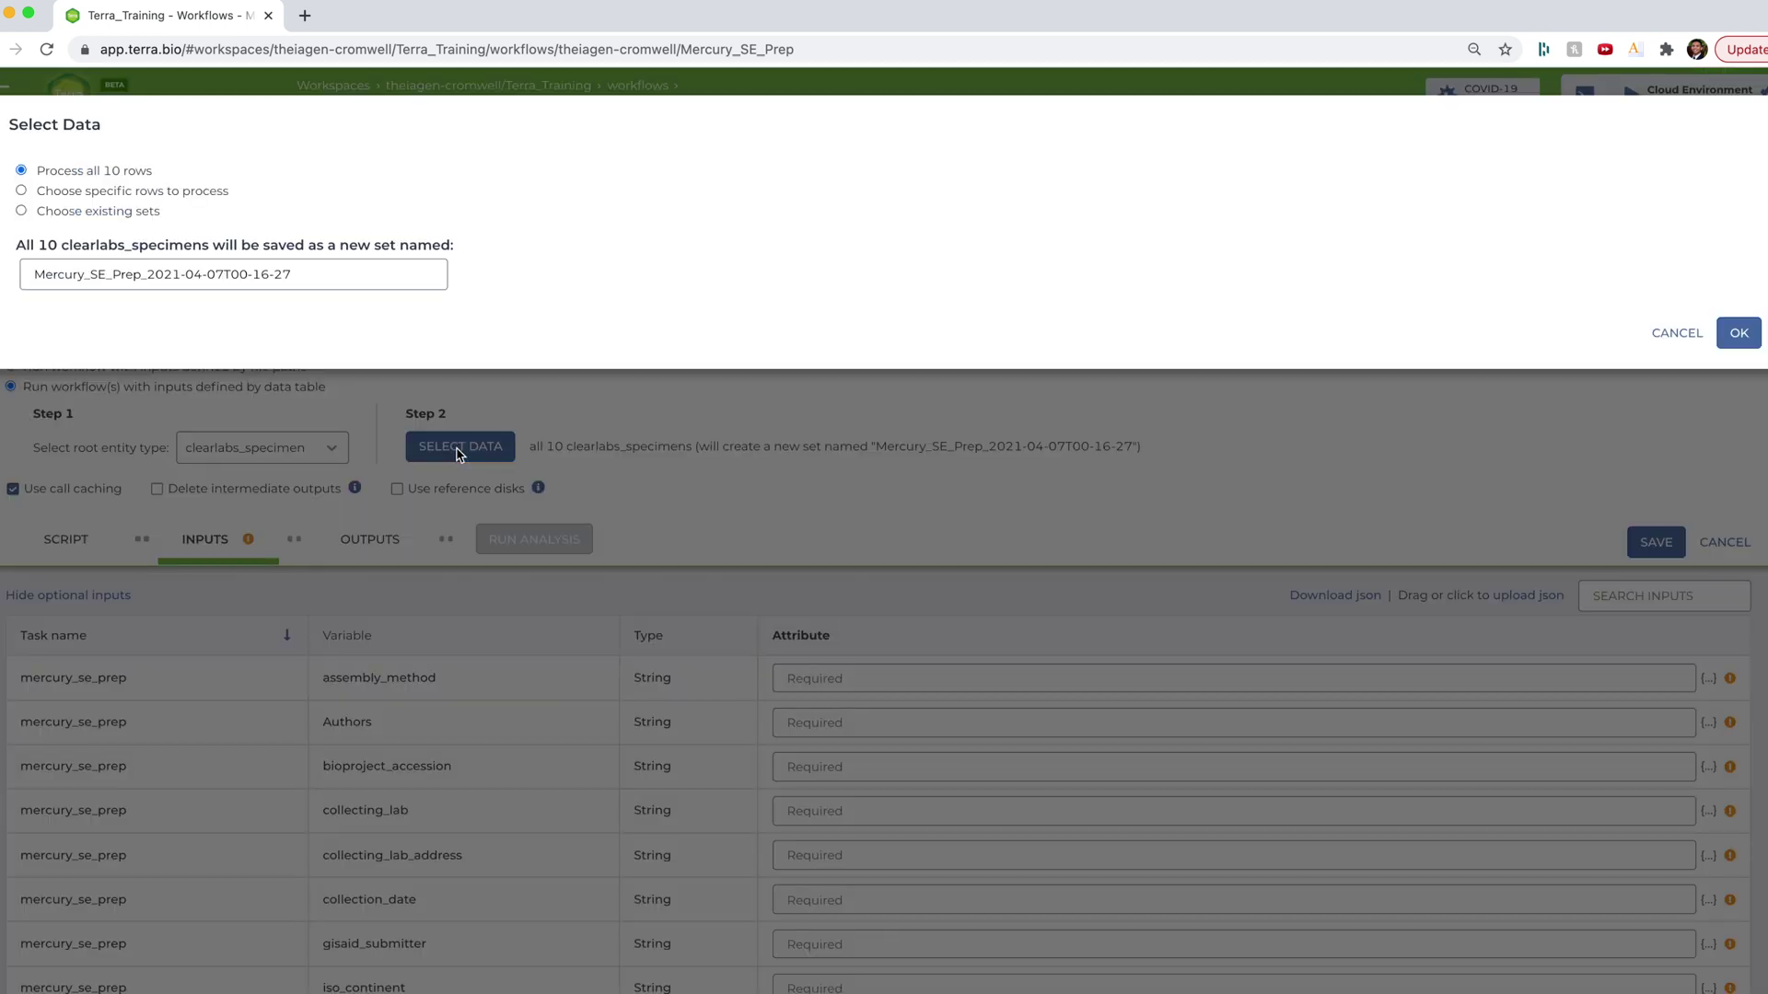
{"action": "left_click", "coordinate": [192, 194]}
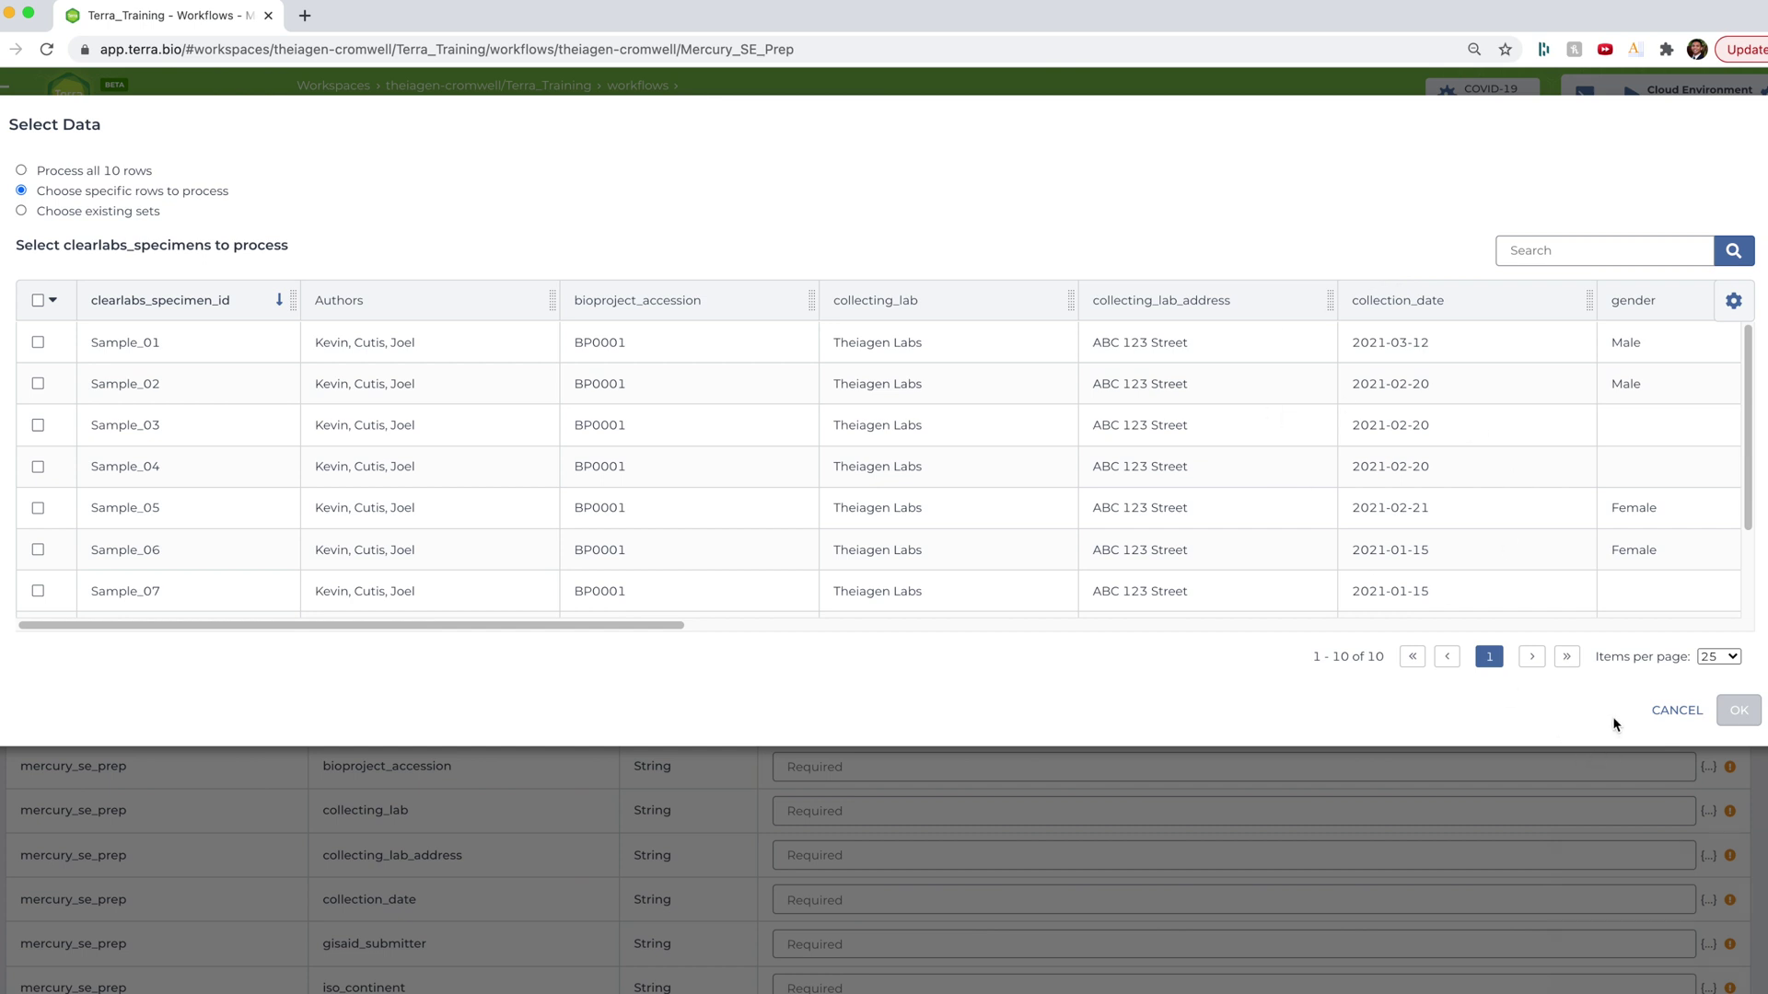
{"action": "left_click", "coordinate": [1663, 711]}
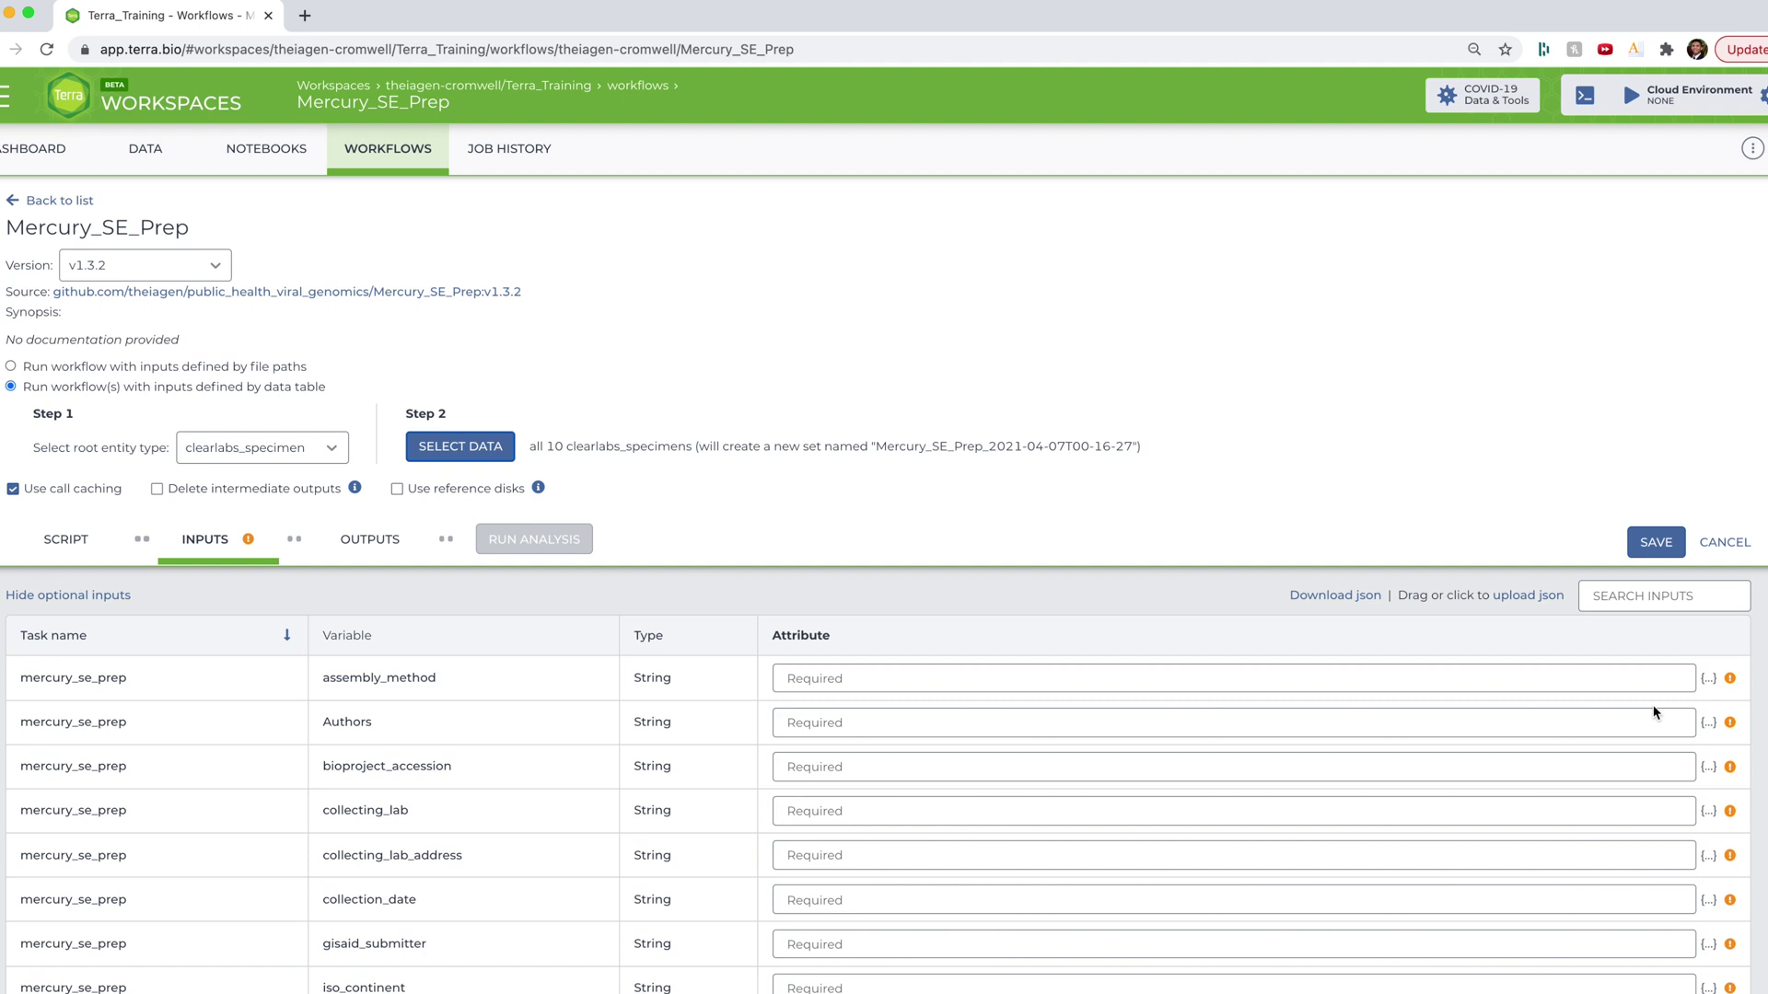
Map assembly_method to this.assembly_method and Authors to this.Authors
{"action": "scroll", "coordinate": [1655, 711], "scroll_direction": "down", "scroll_amount": 1}
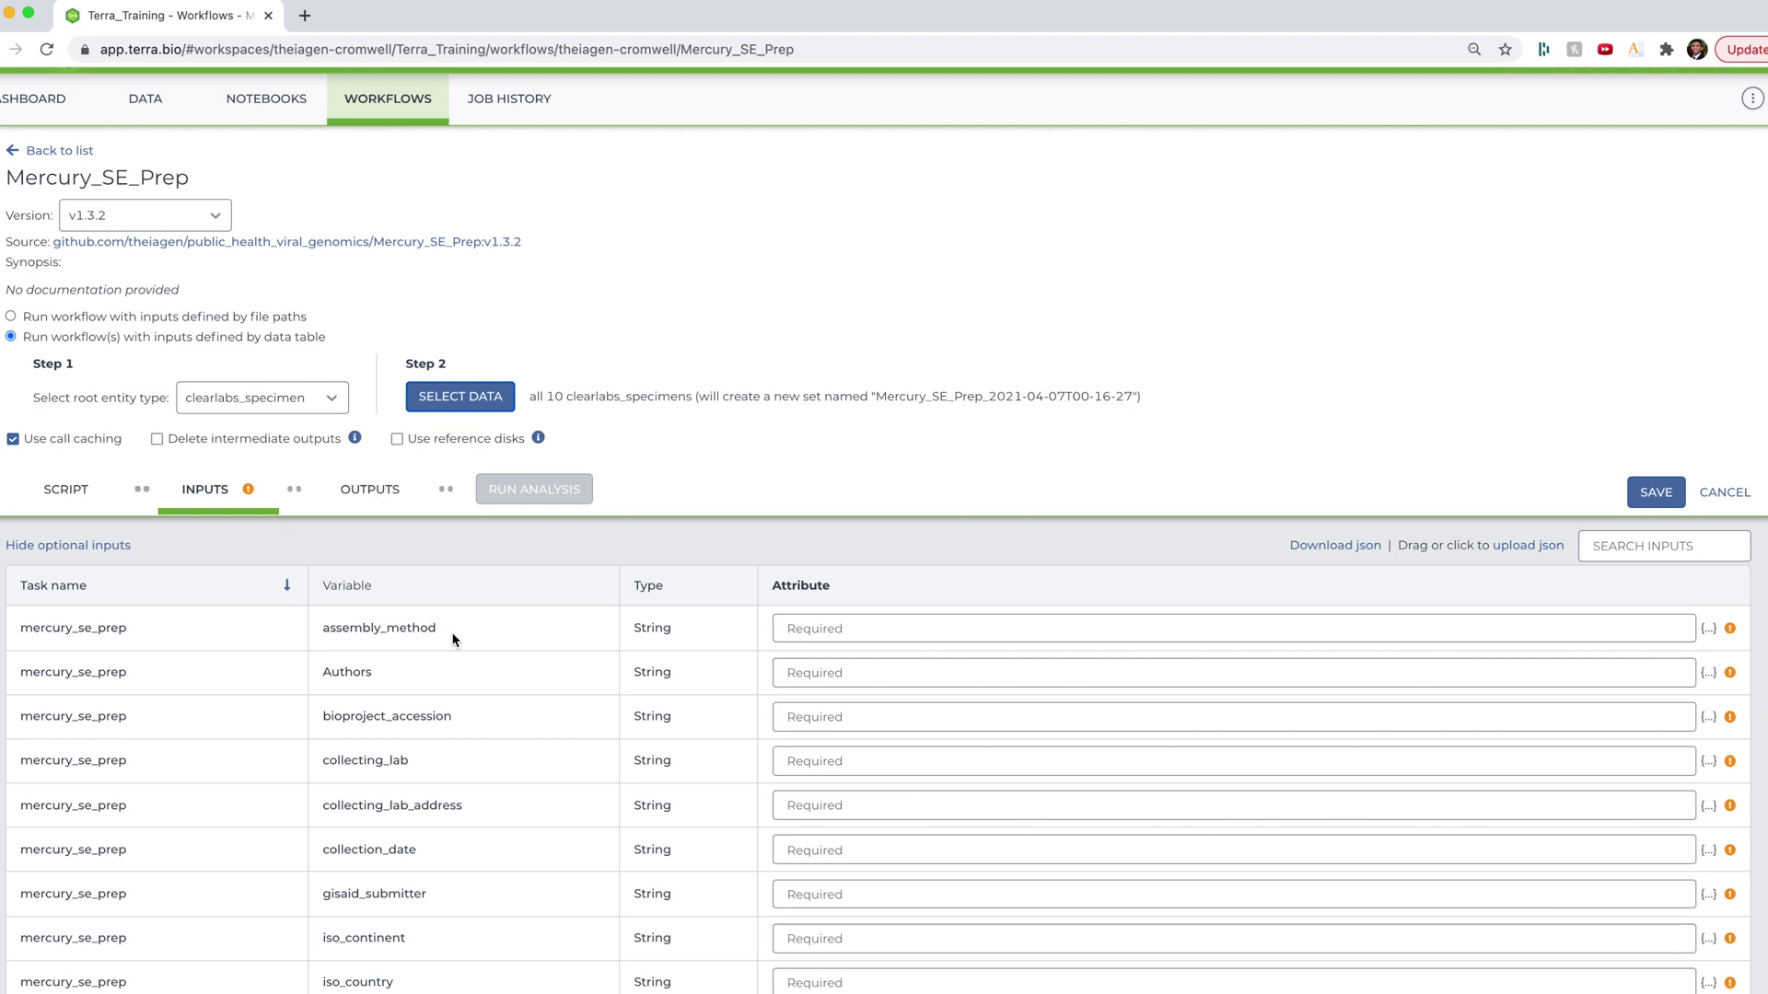
{"action": "left_click", "coordinate": [888, 627]}
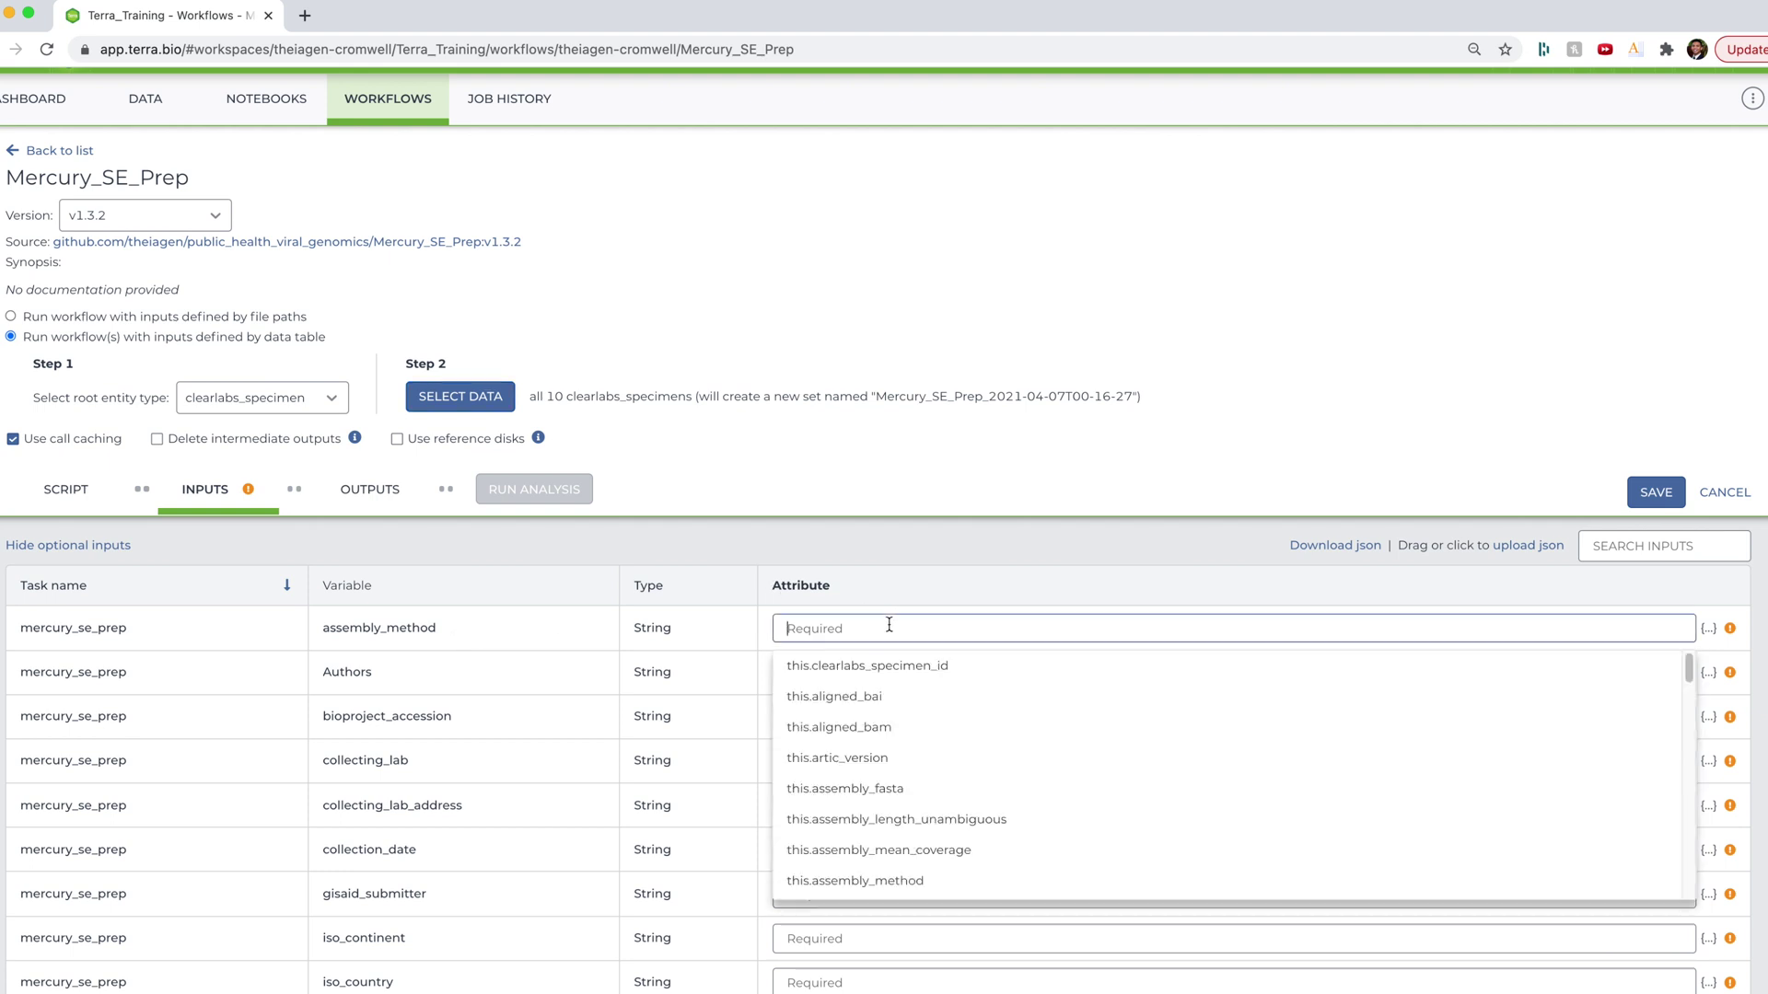
{"action": "type", "text": "this.as"}
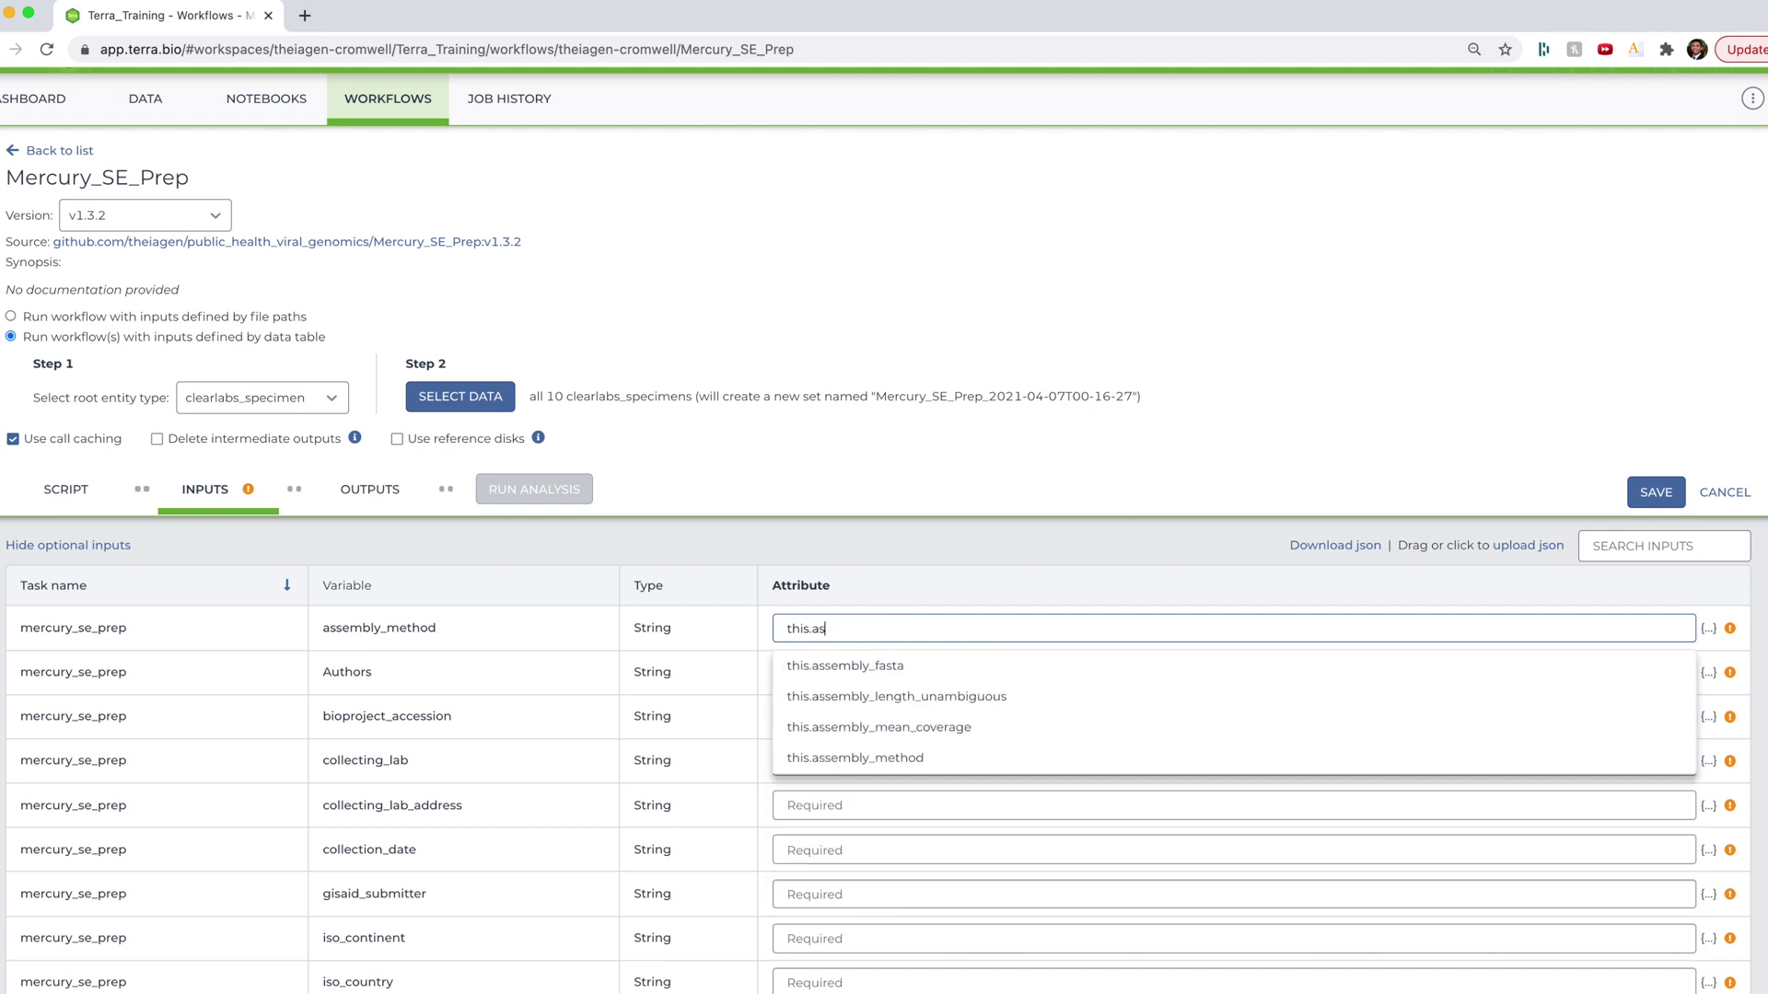
{"action": "type", "text": "se"}
{"action": "type", "text": "mbyl"}
{"action": "key", "text": "BackSpace"}
{"action": "key", "text": "BackSpace"}
{"action": "key", "text": "Down"}
{"action": "key", "text": "Down"}
{"action": "key", "text": "Down"}
{"action": "key", "text": "Return"}
{"action": "left_click", "coordinate": [1006, 670]}
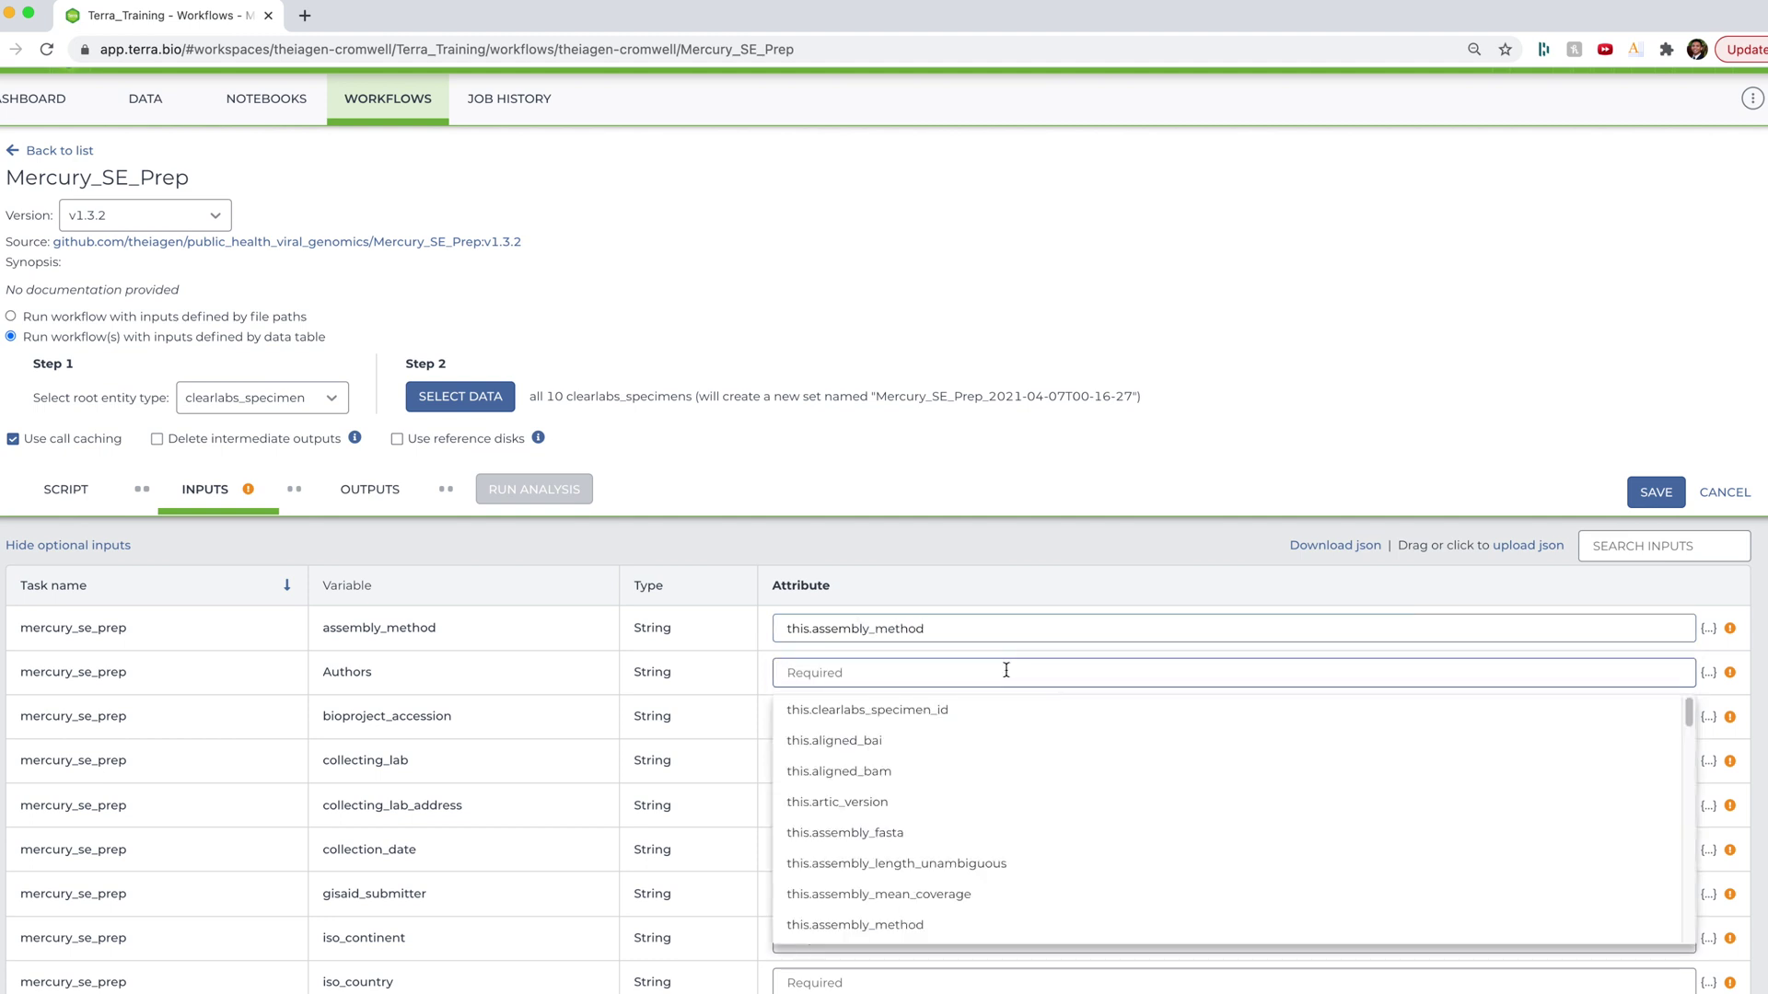
{"action": "type", "text": "this.Authors"}
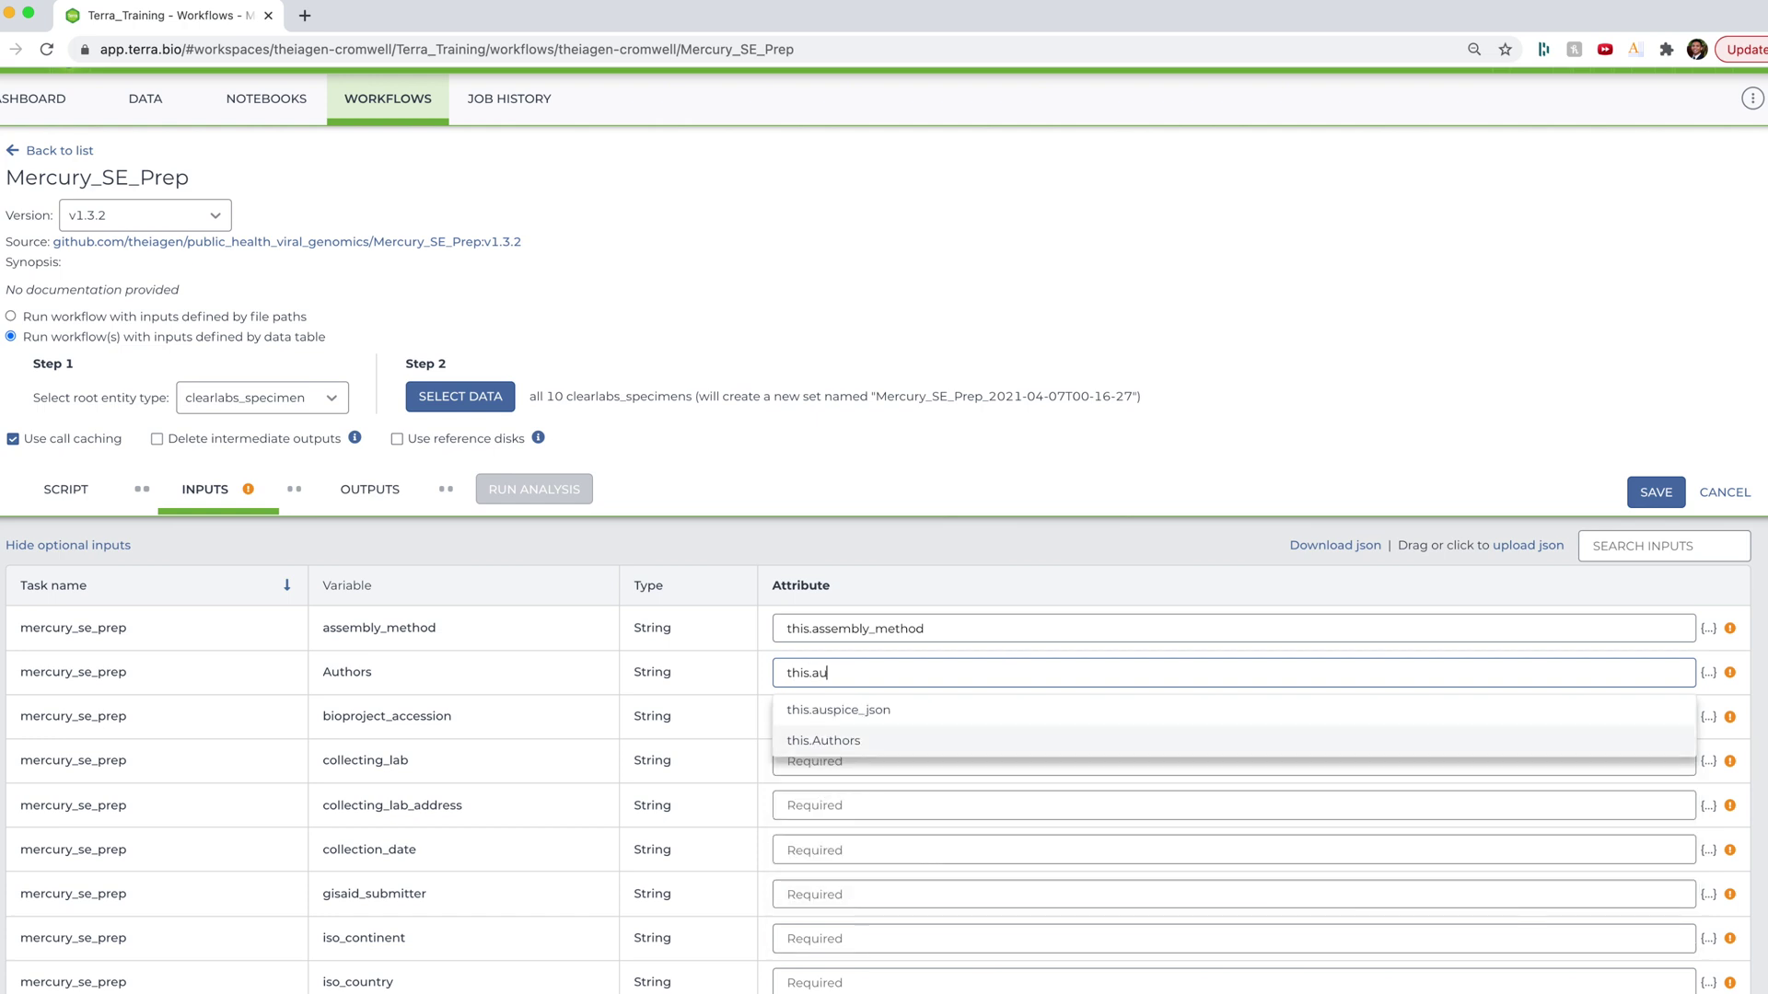
{"action": "key", "text": "Tab"}
Map bioproject_accession, collecting_lab, collecting_lab_address and collection_date to their this.* attributes
{"action": "type", "text": "this.bio"}
{"action": "key", "text": "Return"}
{"action": "key", "text": "Tab"}
{"action": "type", "text": "this.col"}
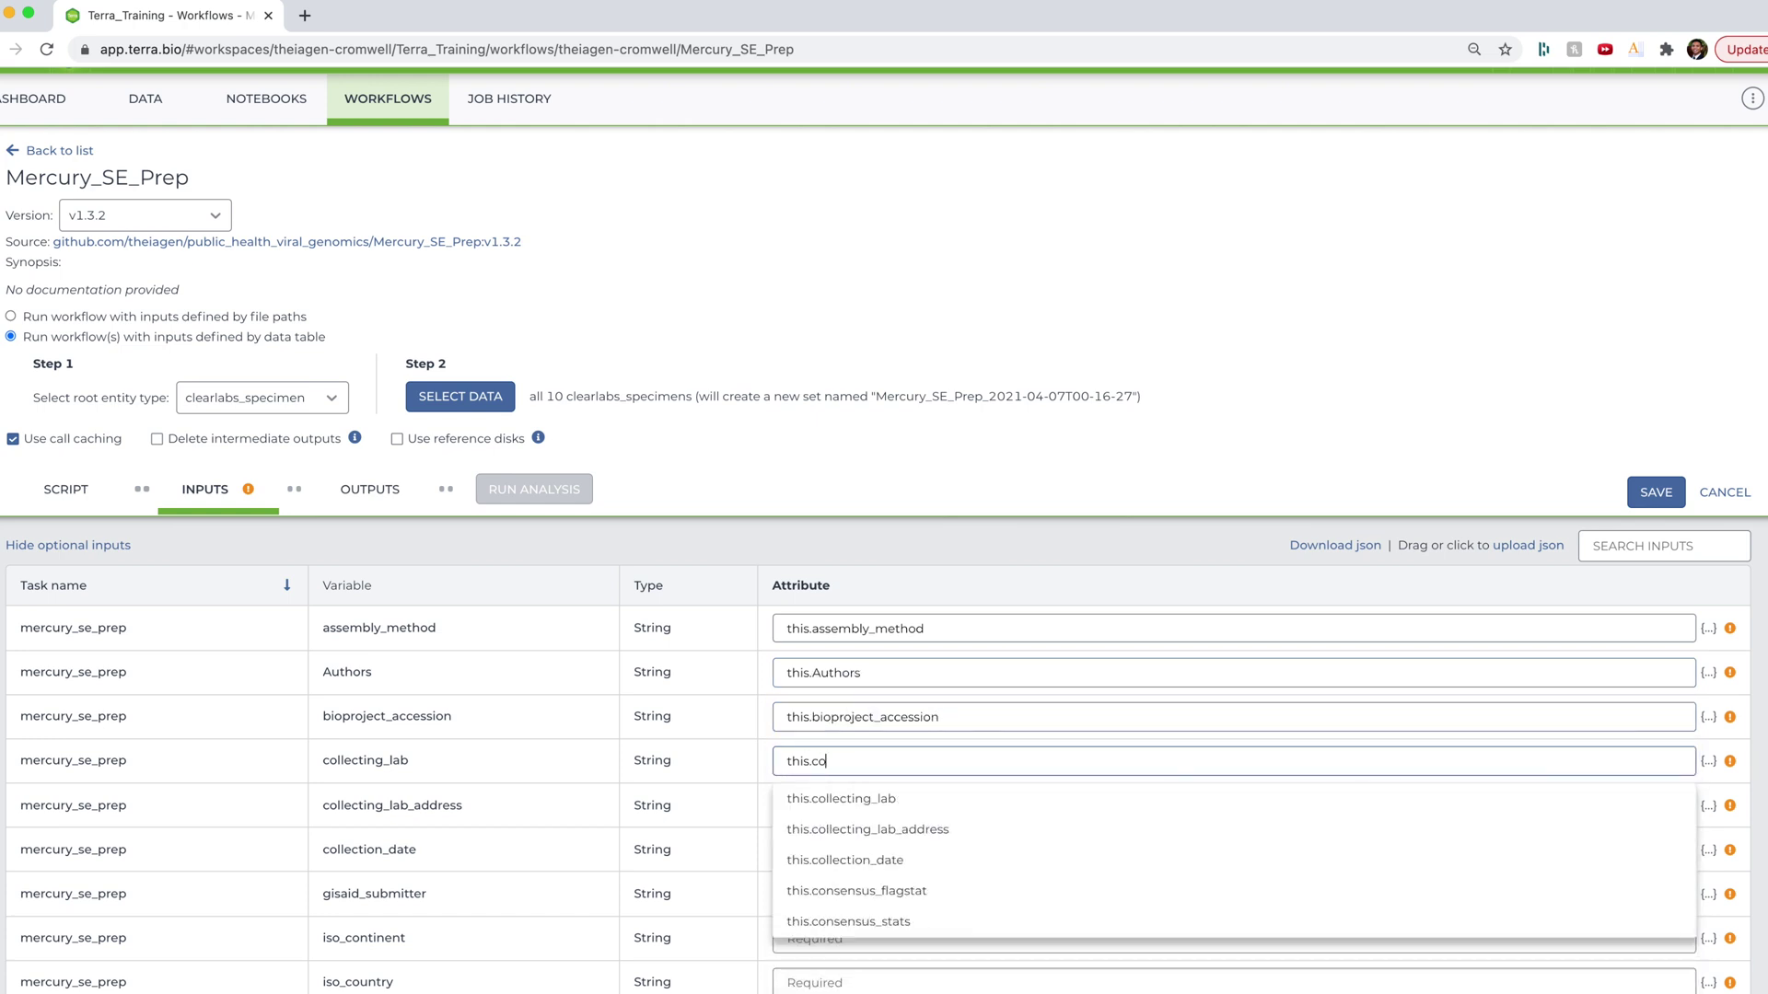
{"action": "key", "text": "Down"}
{"action": "key", "text": "Return"}
{"action": "key", "text": "Tab"}
{"action": "type", "text": "this.col"}
{"action": "key", "text": "Down"}
{"action": "key", "text": "Down"}
{"action": "key", "text": "Return"}
{"action": "key", "text": "Tab"}
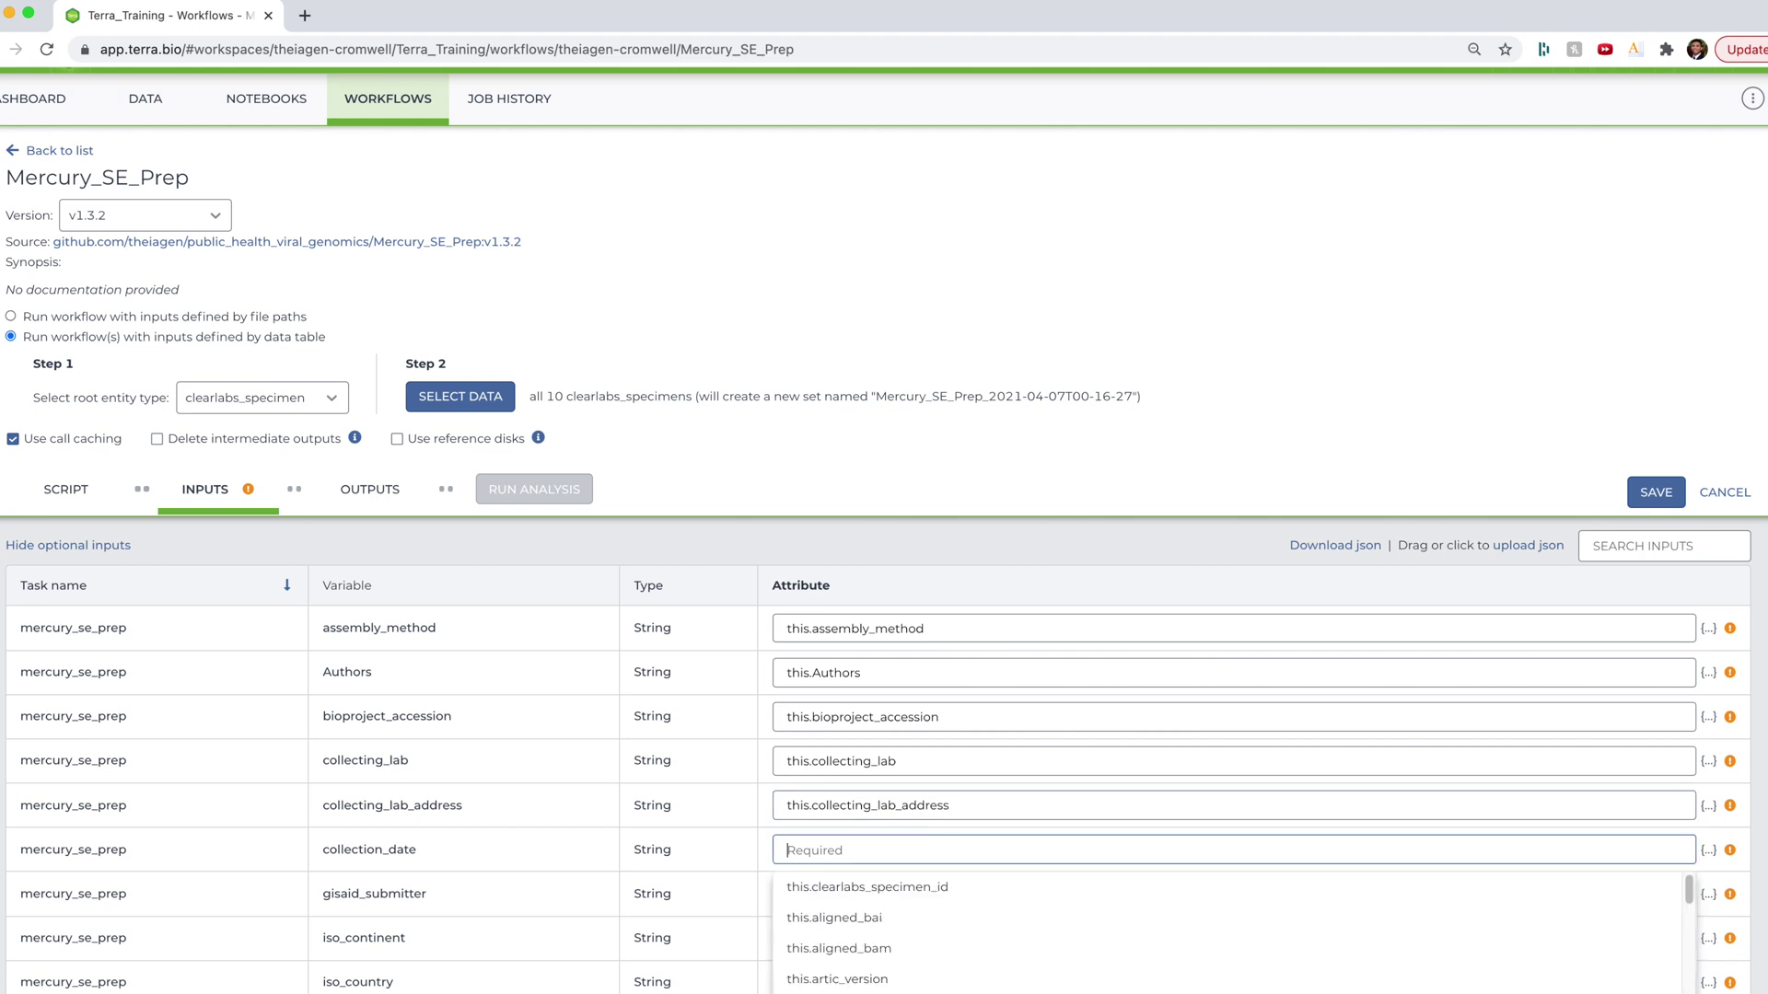
{"action": "type", "text": "this.col"}
{"action": "key", "text": "Down"}
{"action": "key", "text": "Down"}
{"action": "key", "text": "Down"}
{"action": "key", "text": "Return"}
{"action": "key", "text": "Tab"}
Map gisaid_submitter, iso_continent and iso_country to this.gisaid_submitter, this.iso_continent and this.iso_country
{"action": "type", "text": "this.gis"}
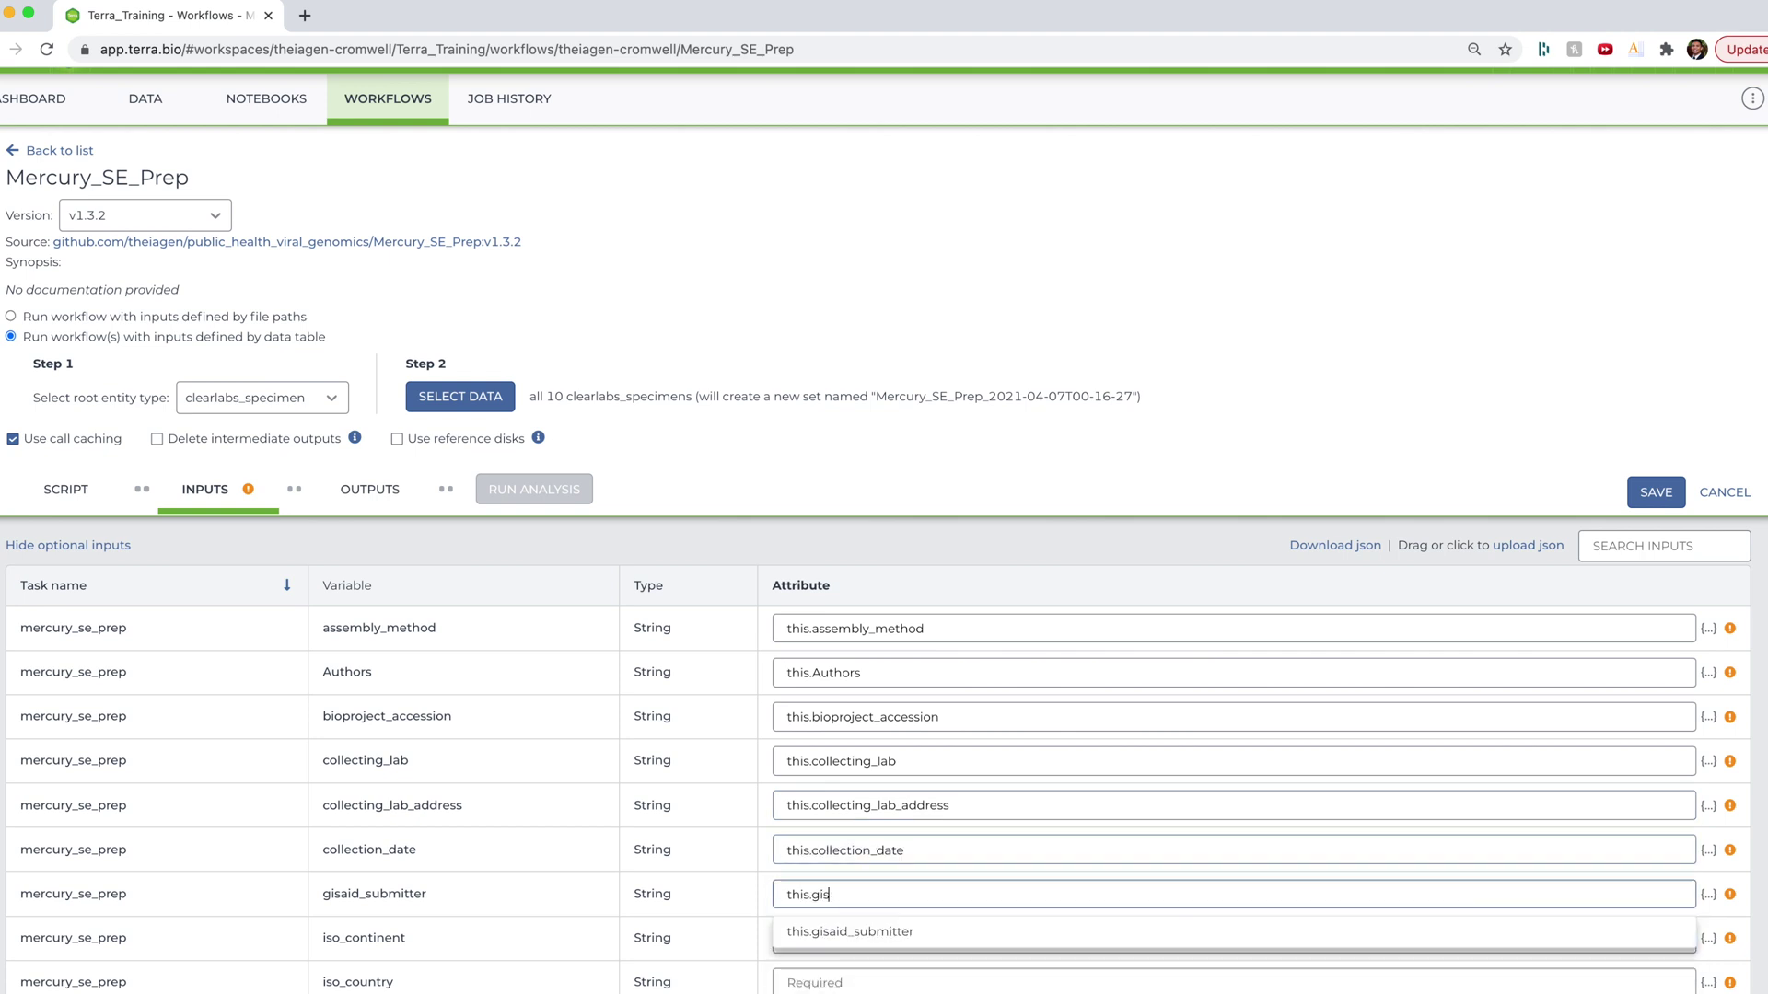
{"action": "key", "text": "Return"}
{"action": "key", "text": "Tab"}
{"action": "type", "text": "this.iso"}
{"action": "key", "text": "Down"}
{"action": "key", "text": "Return"}
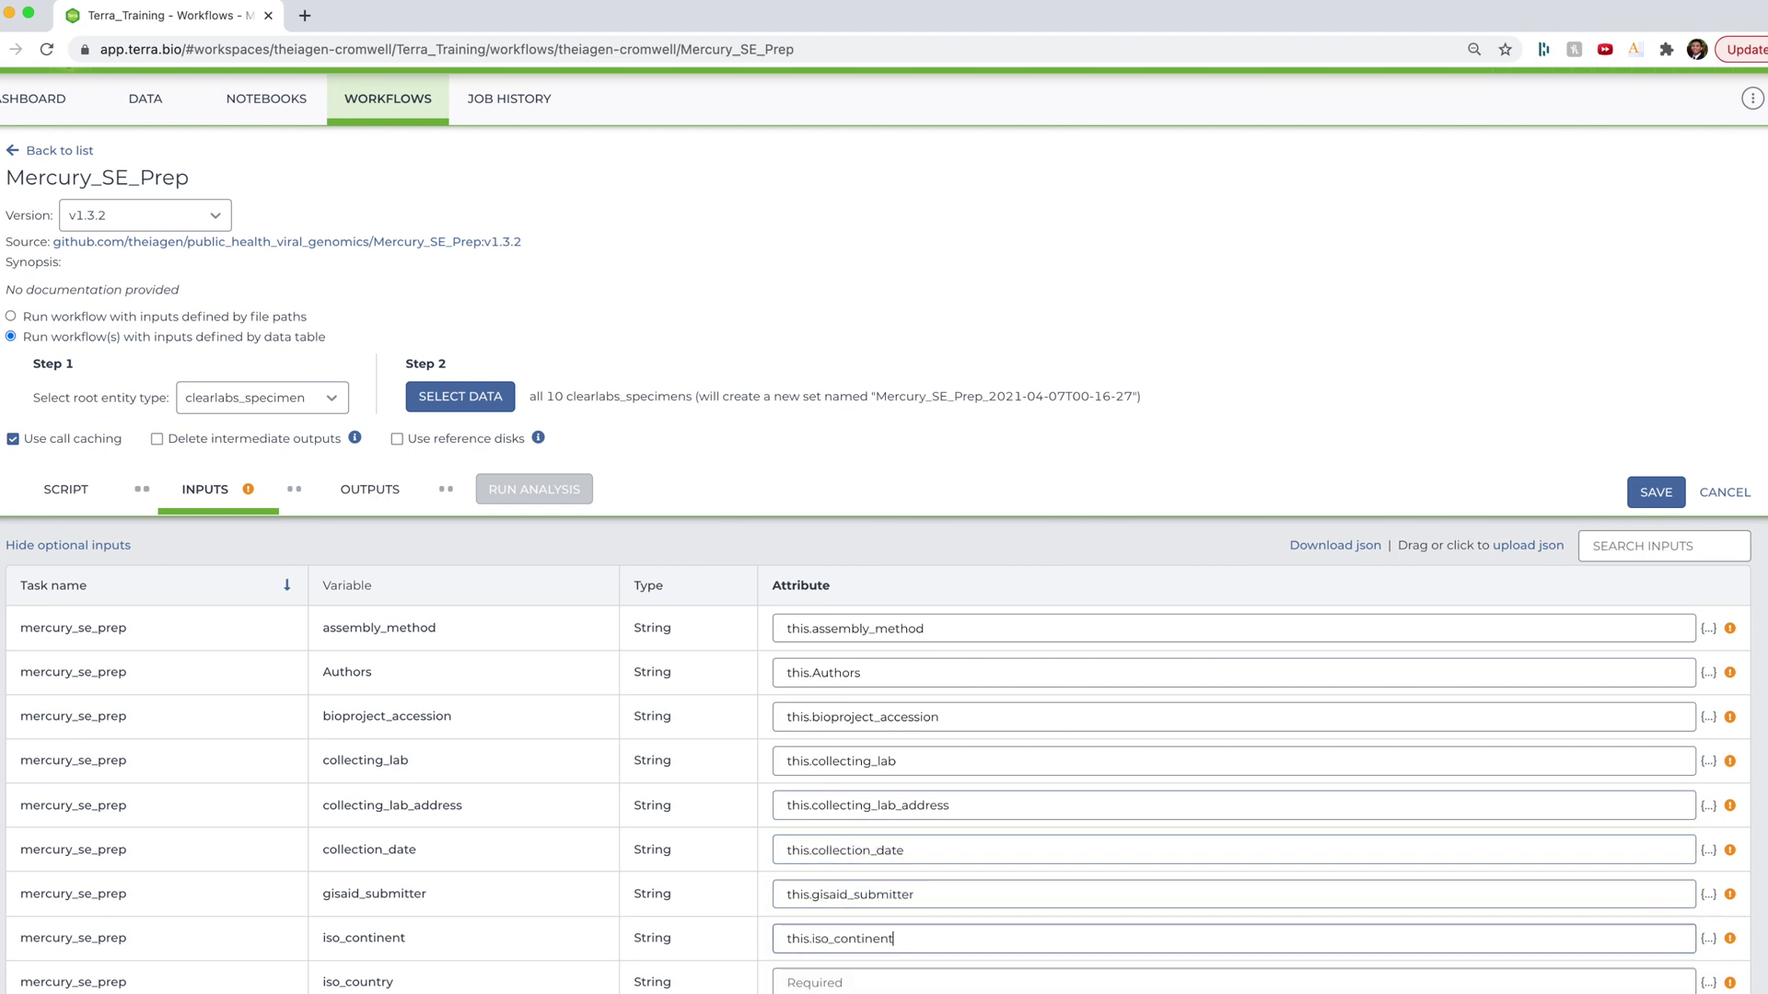
{"action": "scroll", "coordinate": [938, 627], "scroll_direction": "down", "scroll_amount": 2}
{"action": "scroll", "coordinate": [938, 627], "scroll_direction": "down", "scroll_amount": 2}
{"action": "key", "text": "Tab"}
{"action": "type", "text": "this.iso"}
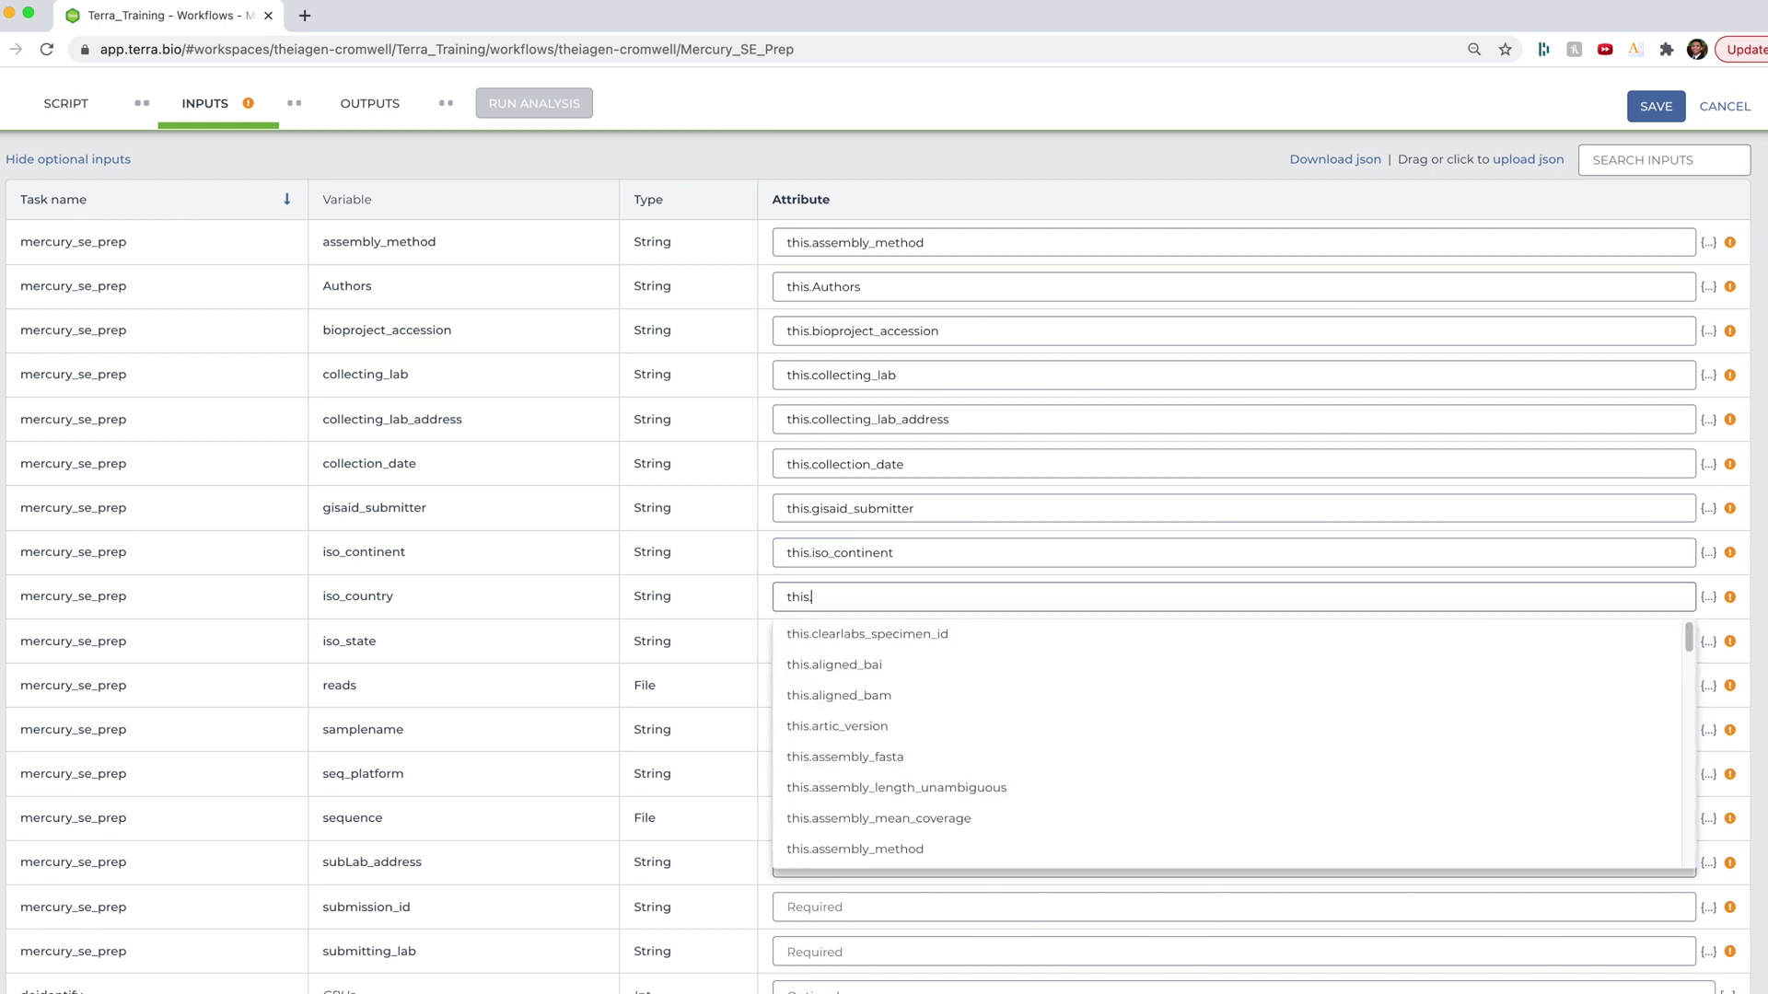
{"action": "key", "text": "Down"}
{"action": "key", "text": "Down"}
{"action": "key", "text": "Return"}
{"action": "key", "text": "Tab"}
Map iso_state to this.iso_state and reads to this.reads
{"action": "type", "text": "this.iso"}
{"action": "key", "text": "Down"}
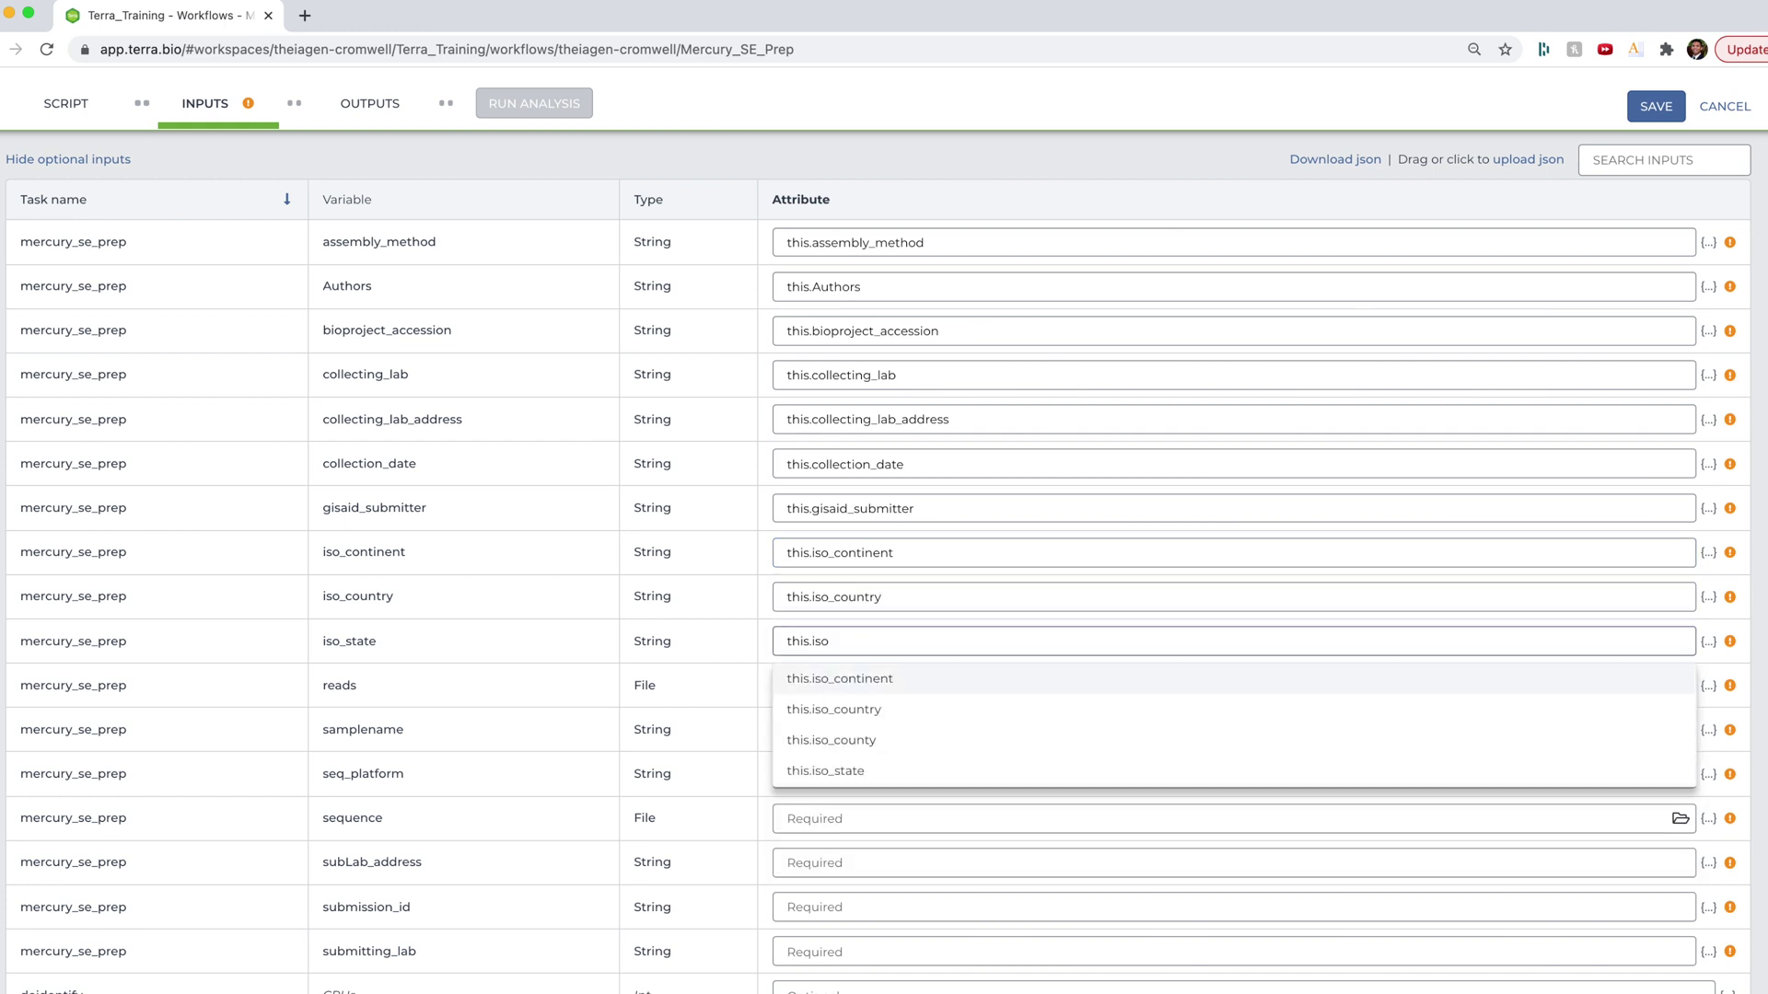
{"action": "key", "text": "Return"}
{"action": "key", "text": "BackSpace"}
{"action": "key", "text": "BackSpace"}
{"action": "key", "text": "BackSpace"}
{"action": "key", "text": "BackSpace"}
{"action": "key", "text": "BackSpace"}
{"action": "key", "text": "BackSpace"}
{"action": "key", "text": "BackSpace"}
{"action": "key", "text": "BackSpace"}
{"action": "key", "text": "BackSpace"}
{"action": "key", "text": "BackSpace"}
{"action": "type", "text": "_sta"}
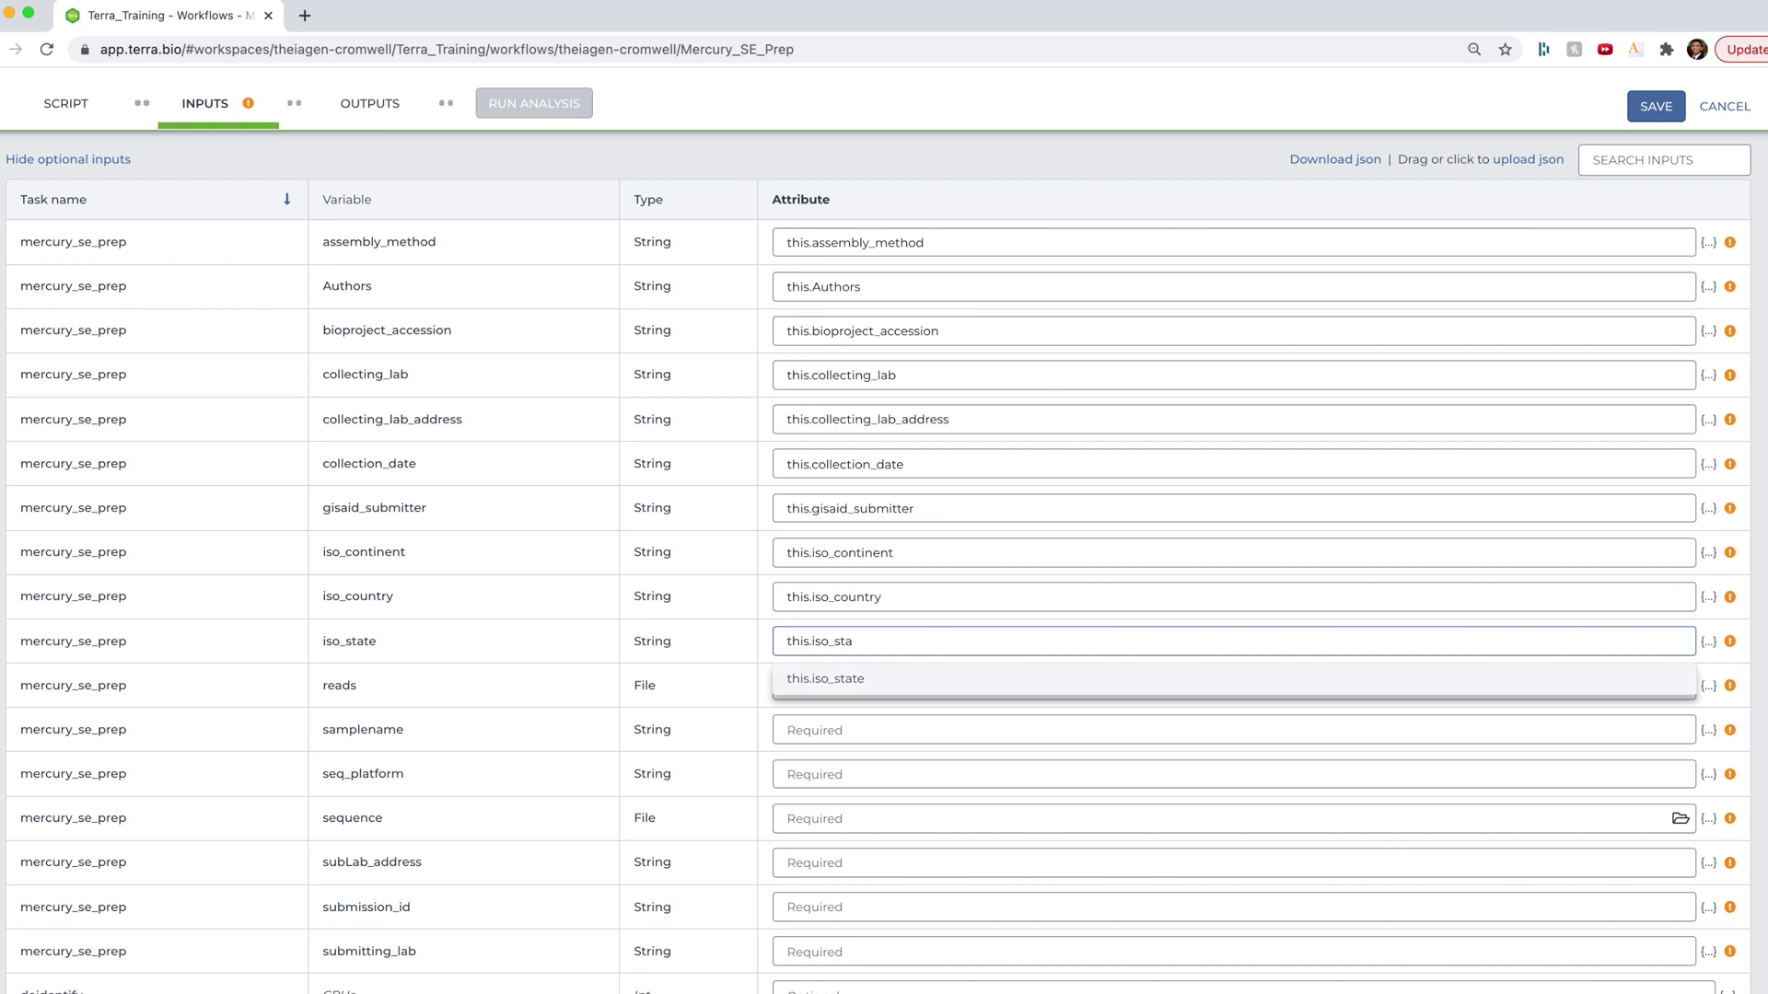
{"action": "key", "text": "Down"}
{"action": "key", "text": "Return"}
{"action": "key", "text": "Tab"}
{"action": "type", "text": "this.rea"}
{"action": "key", "text": "Down"}
{"action": "key", "text": "Return"}
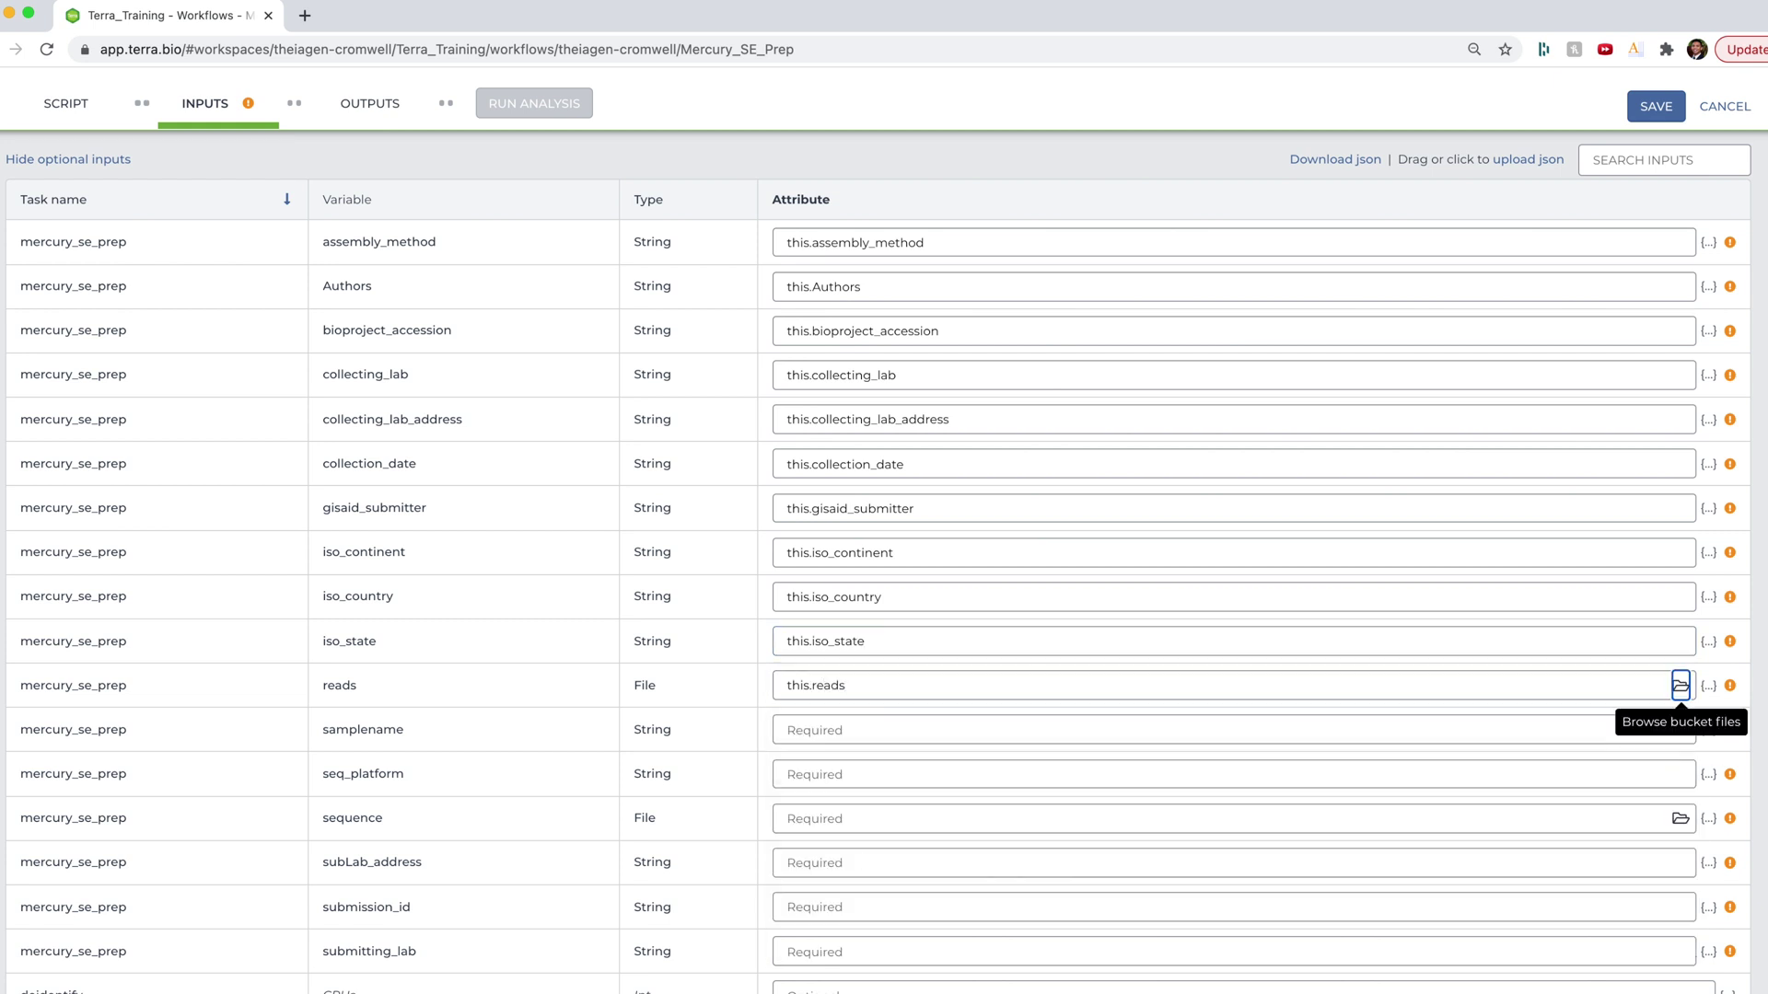
{"action": "key", "text": "Tab"}
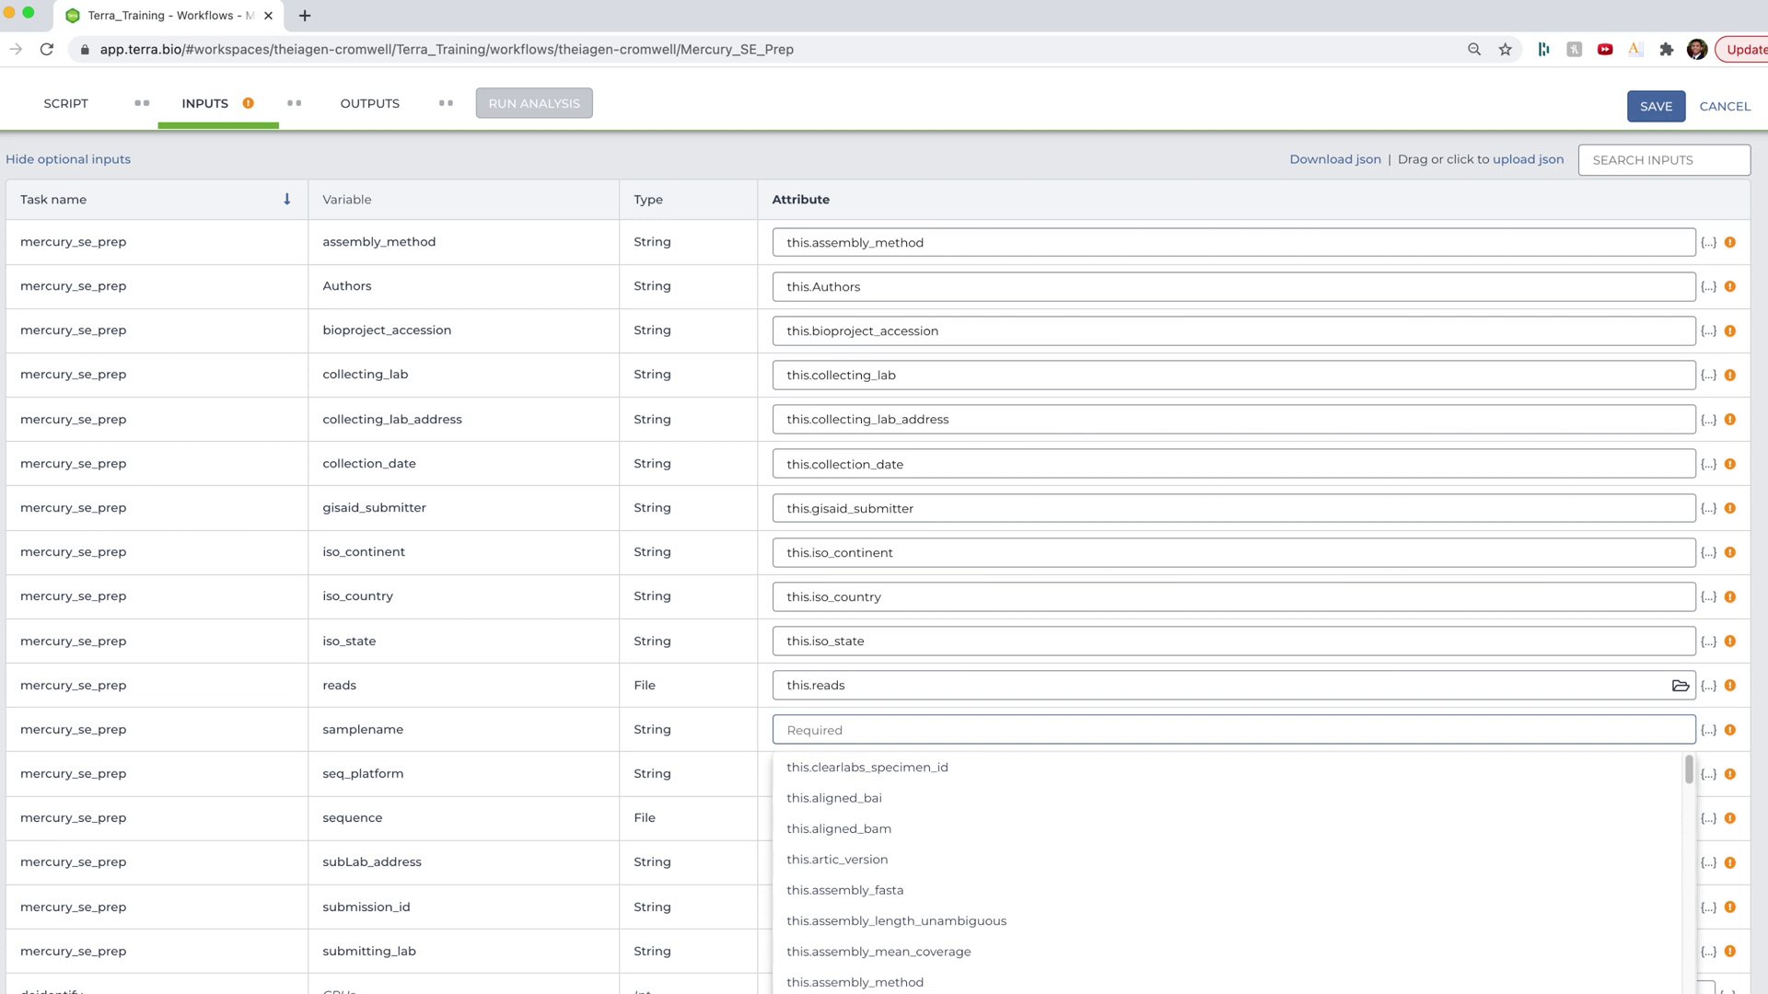
Set samplename to this.clearlabs_specimen_id, seq_platform to this.seq_platform, sequence to this.assembly_fasta
{"action": "type", "text": "this.cl"}
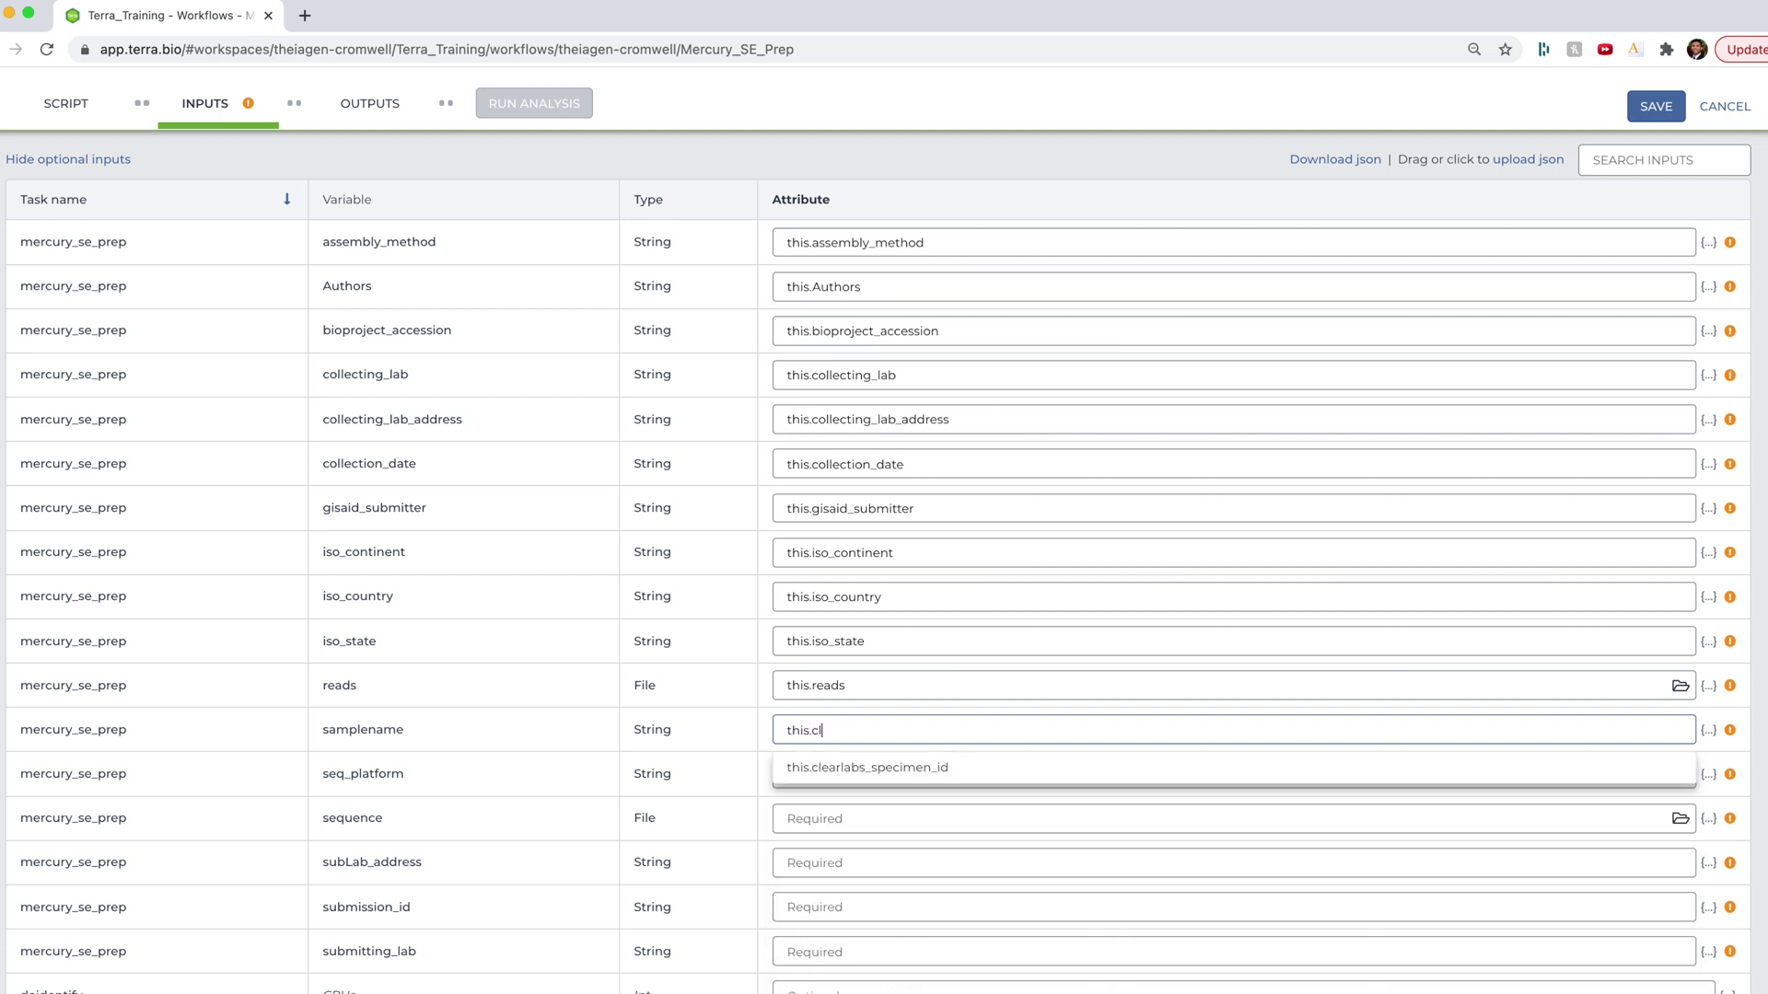
{"action": "type", "text": "ear"}
{"action": "key", "text": "Return"}
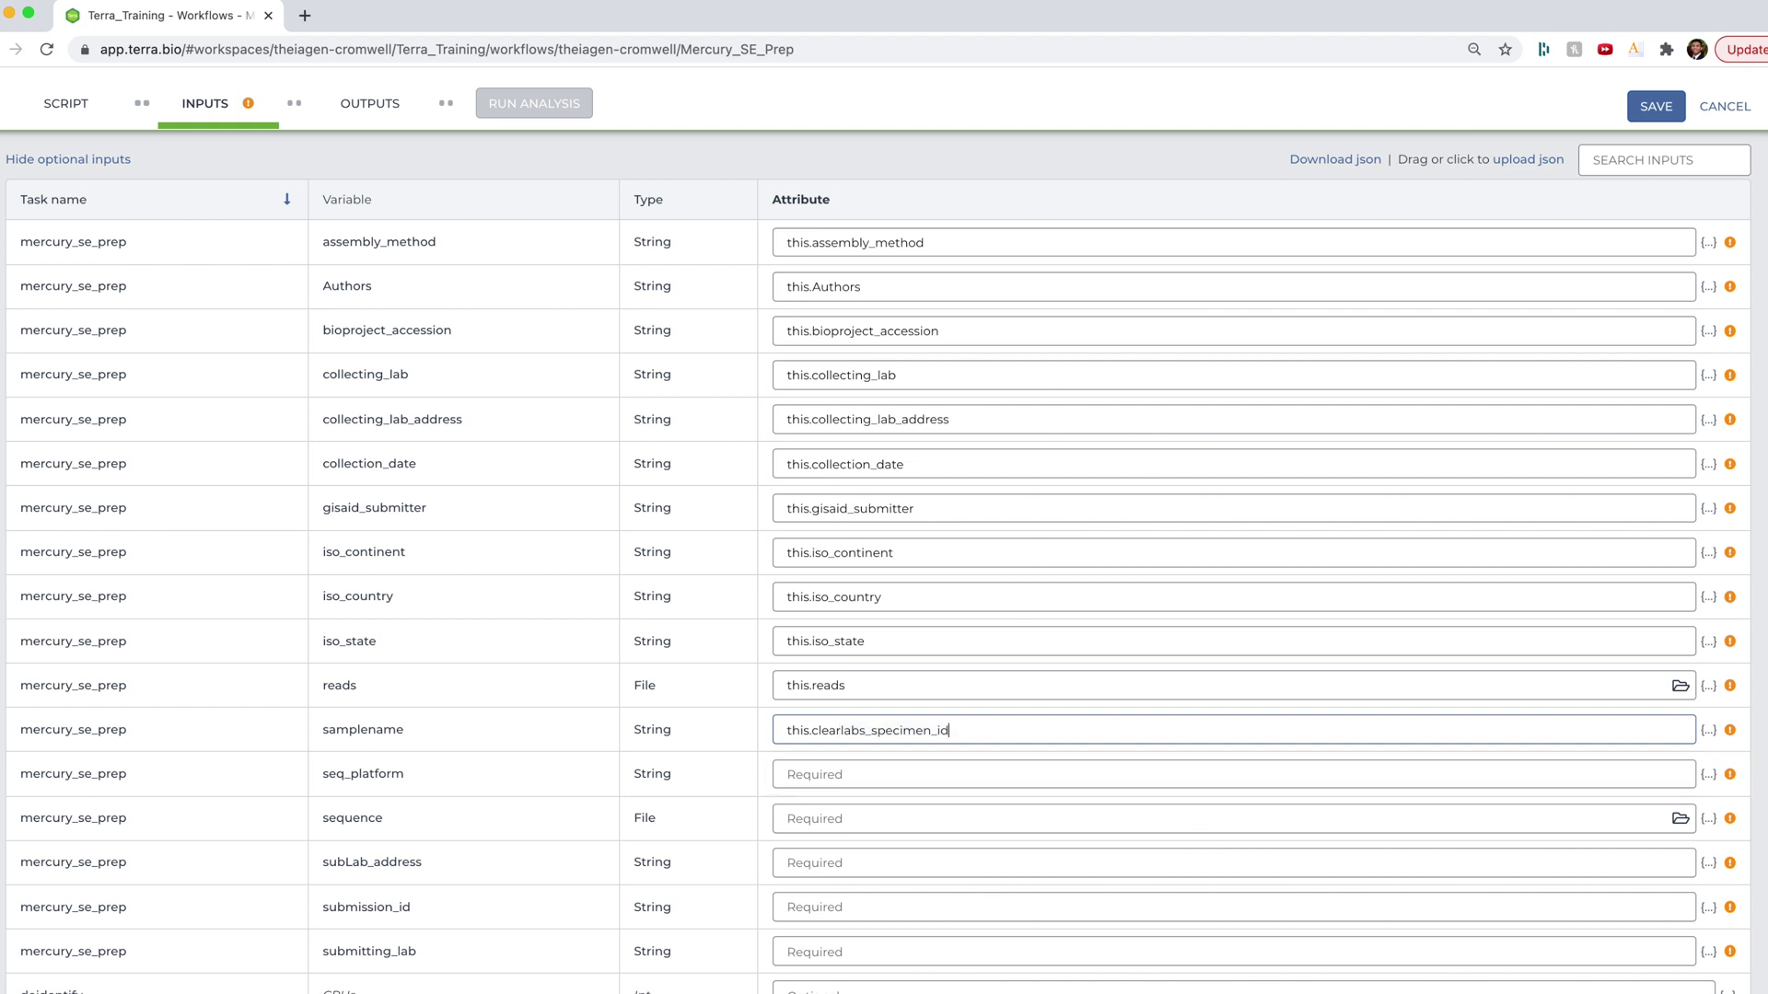
{"action": "key", "text": "Tab"}
{"action": "type", "text": "this.seq"}
{"action": "key", "text": "Return"}
{"action": "key", "text": "Tab"}
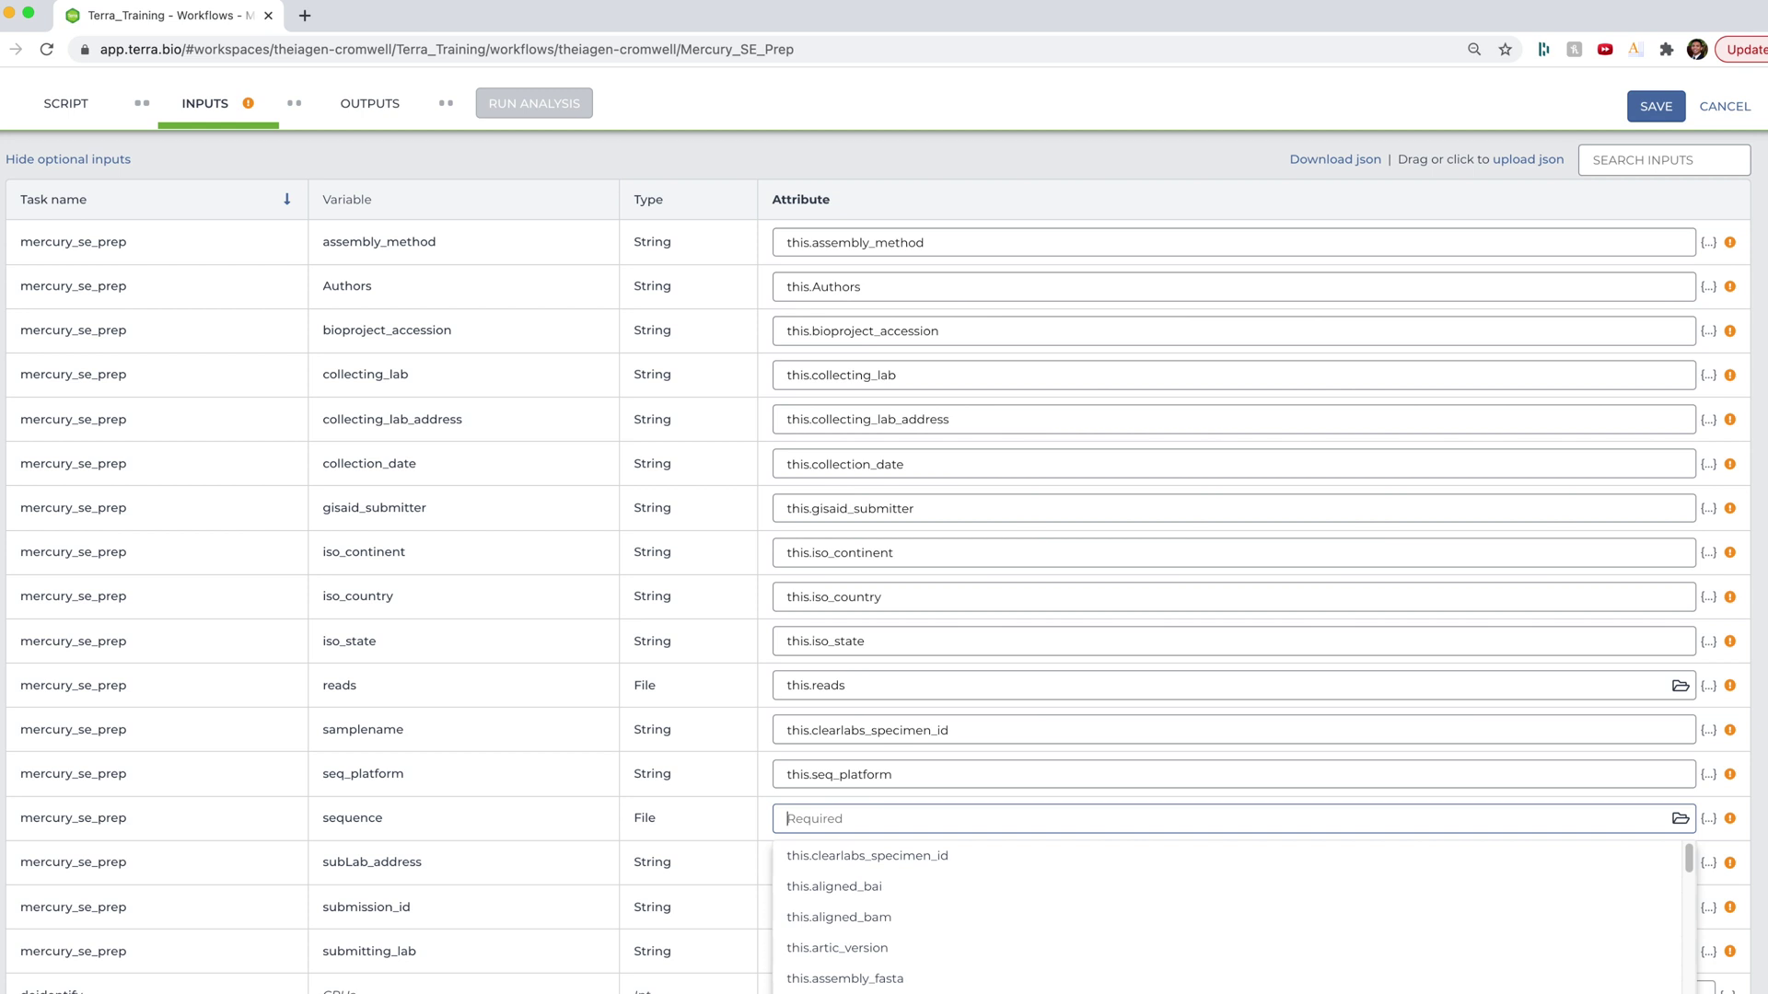
{"action": "type", "text": "this.ass"}
{"action": "key", "text": "Down"}
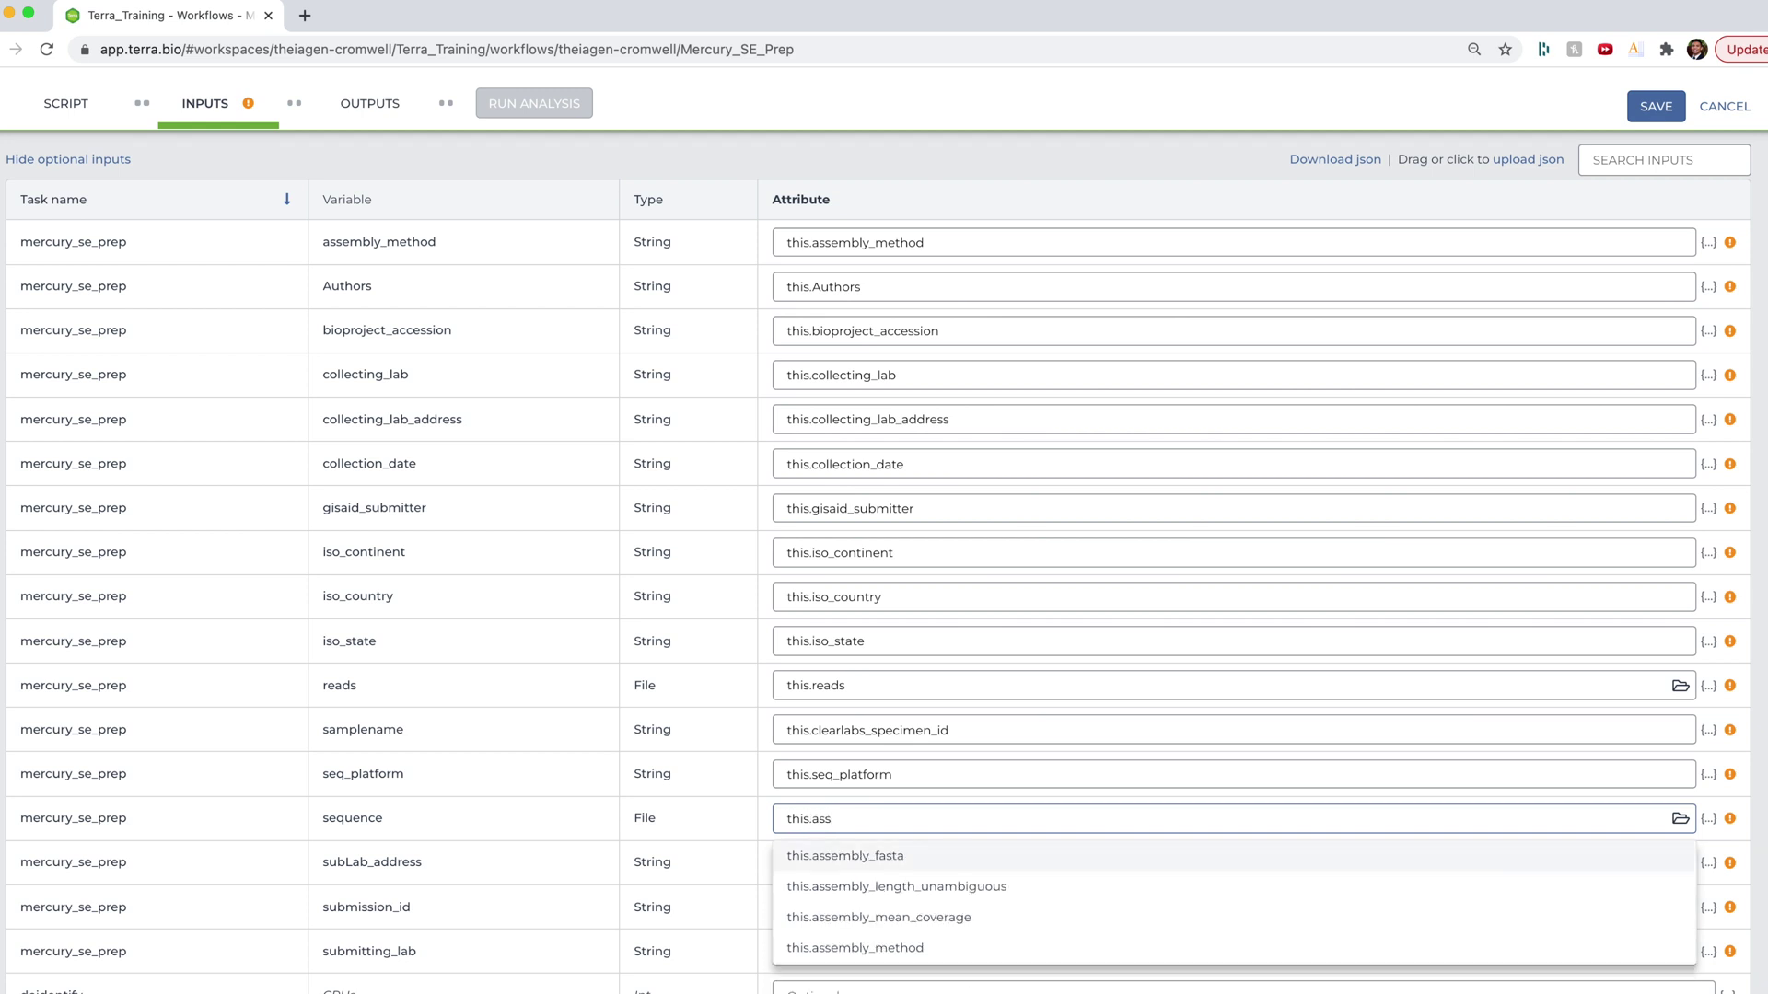
{"action": "key", "text": "Return"}
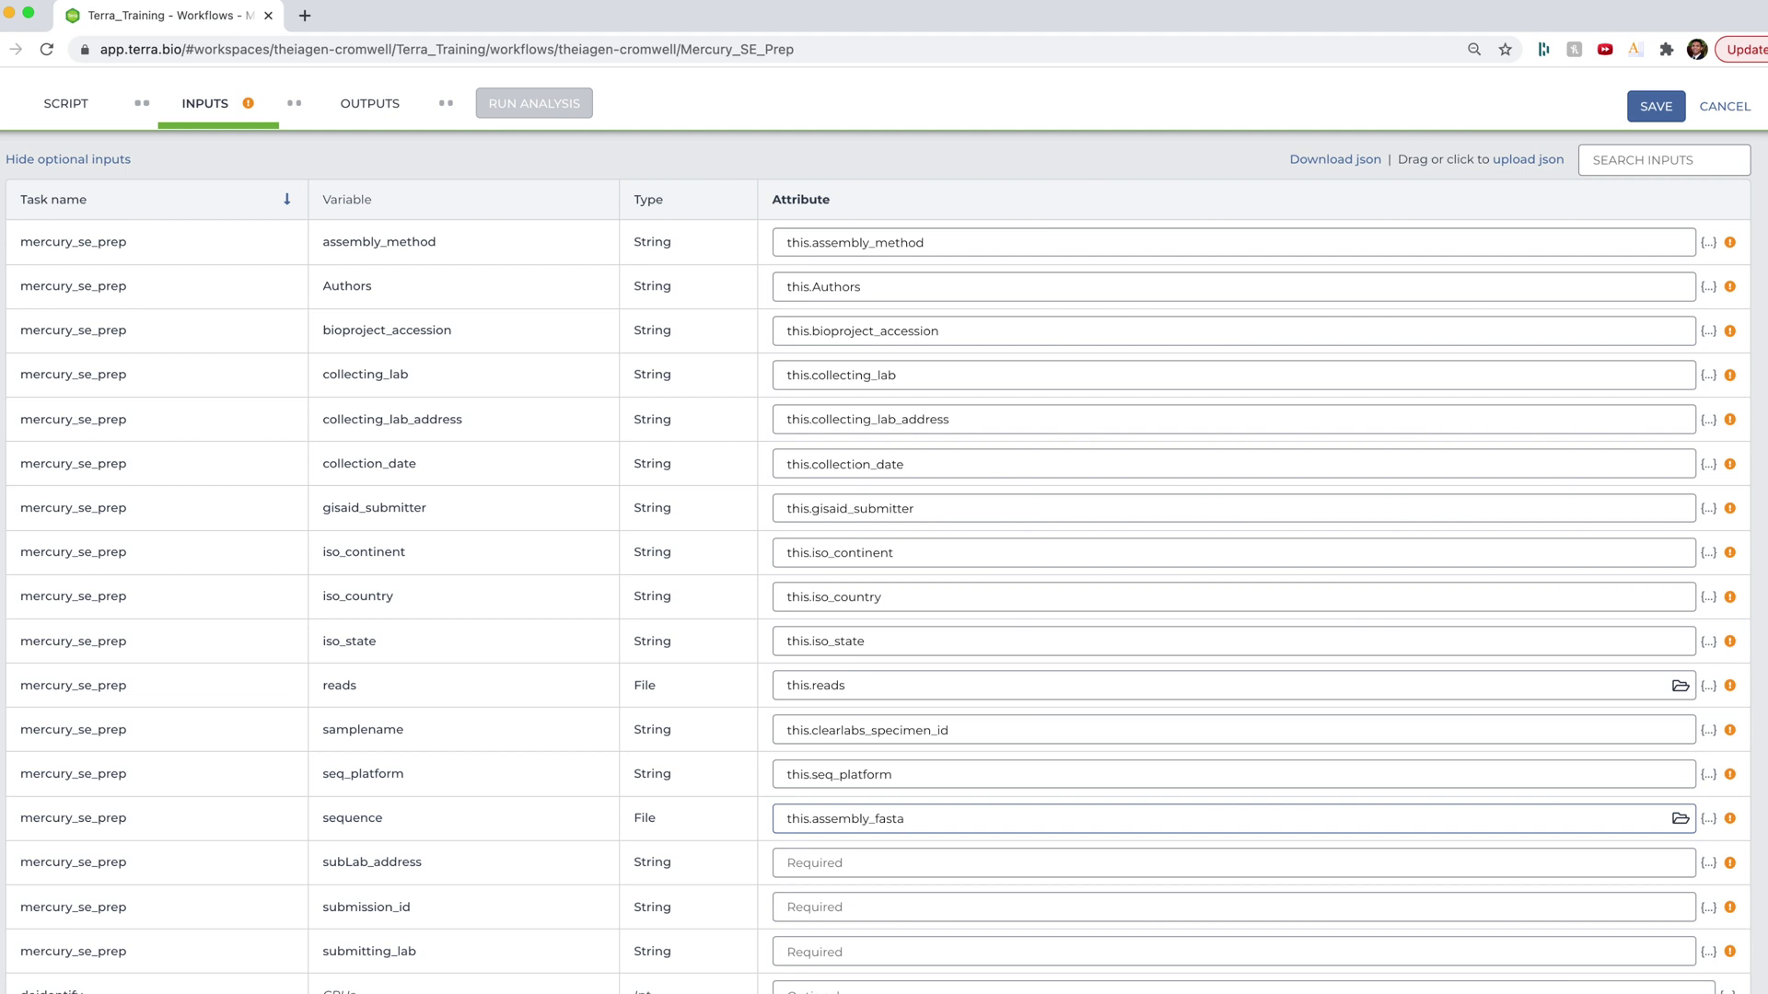
{"action": "key", "text": "Tab"}
Map subLab_address, submission_id and submitting_lab to their matching this.* attributes
{"action": "key", "text": "Tab"}
{"action": "key", "text": "Tab"}
{"action": "type", "text": "this.sub"}
{"action": "key", "text": "Down"}
{"action": "key", "text": "Return"}
{"action": "key", "text": "Tab"}
{"action": "key", "text": "Tab"}
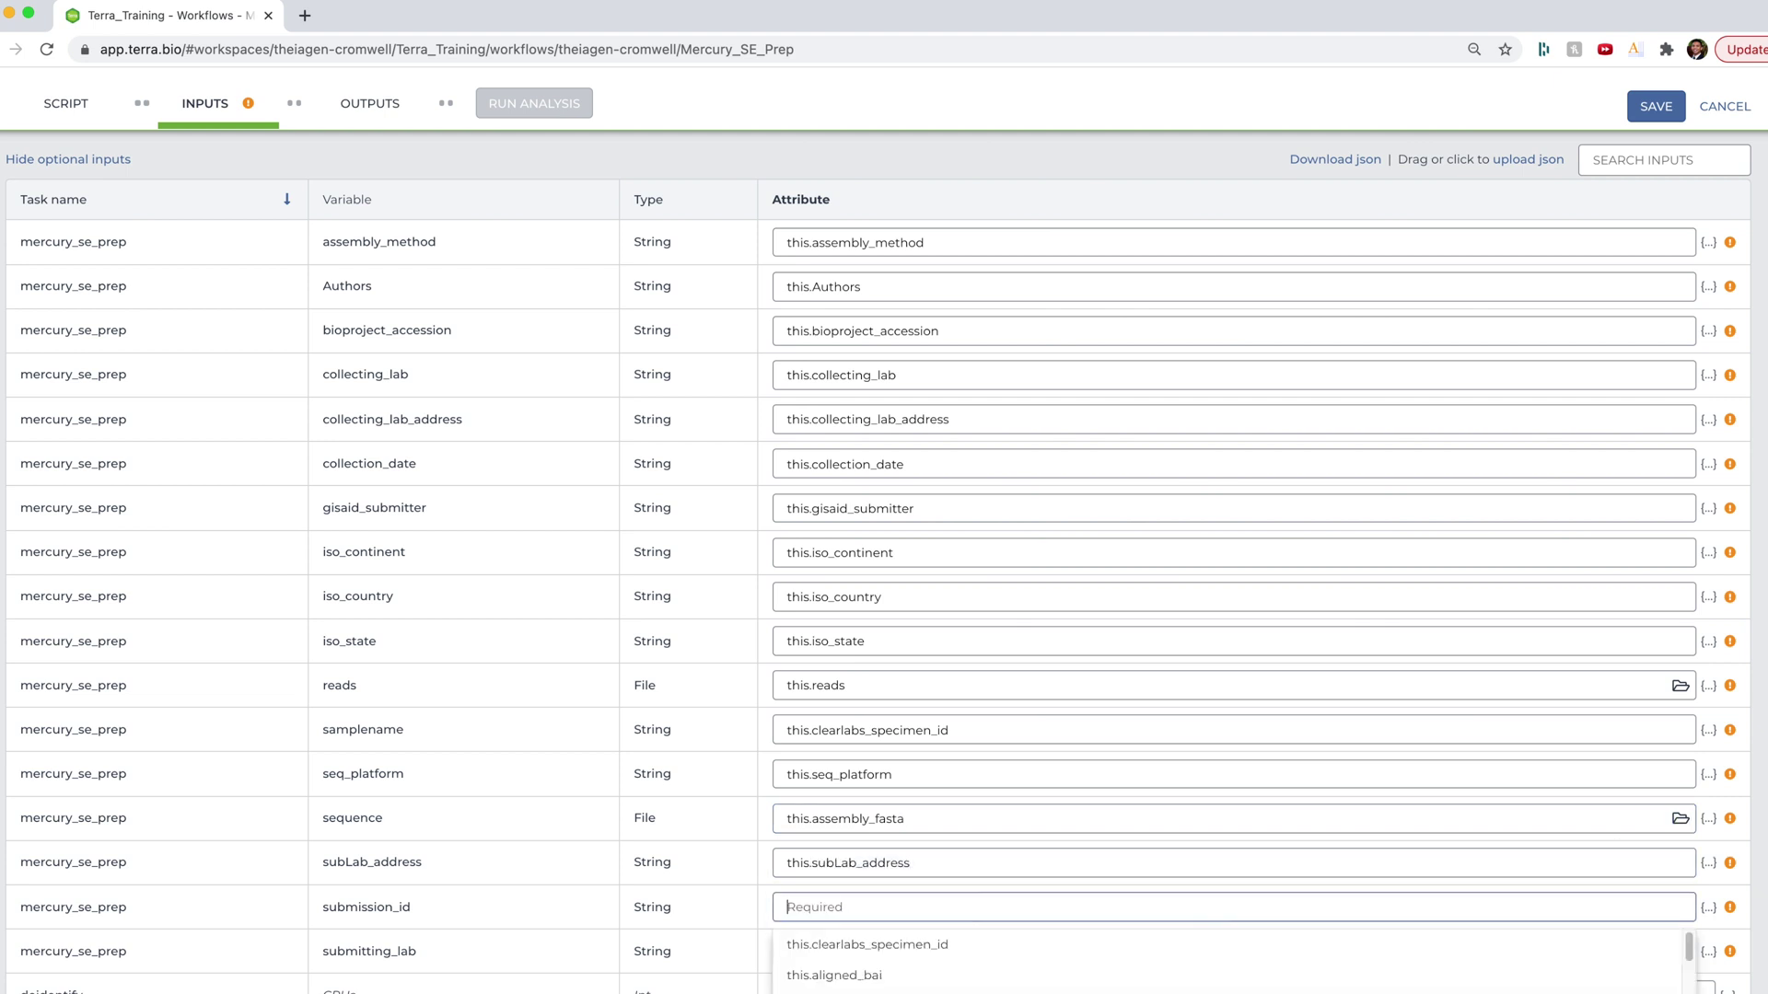
{"action": "type", "text": "this.sub"}
{"action": "key", "text": "Down"}
{"action": "key", "text": "Down"}
{"action": "key", "text": "Return"}
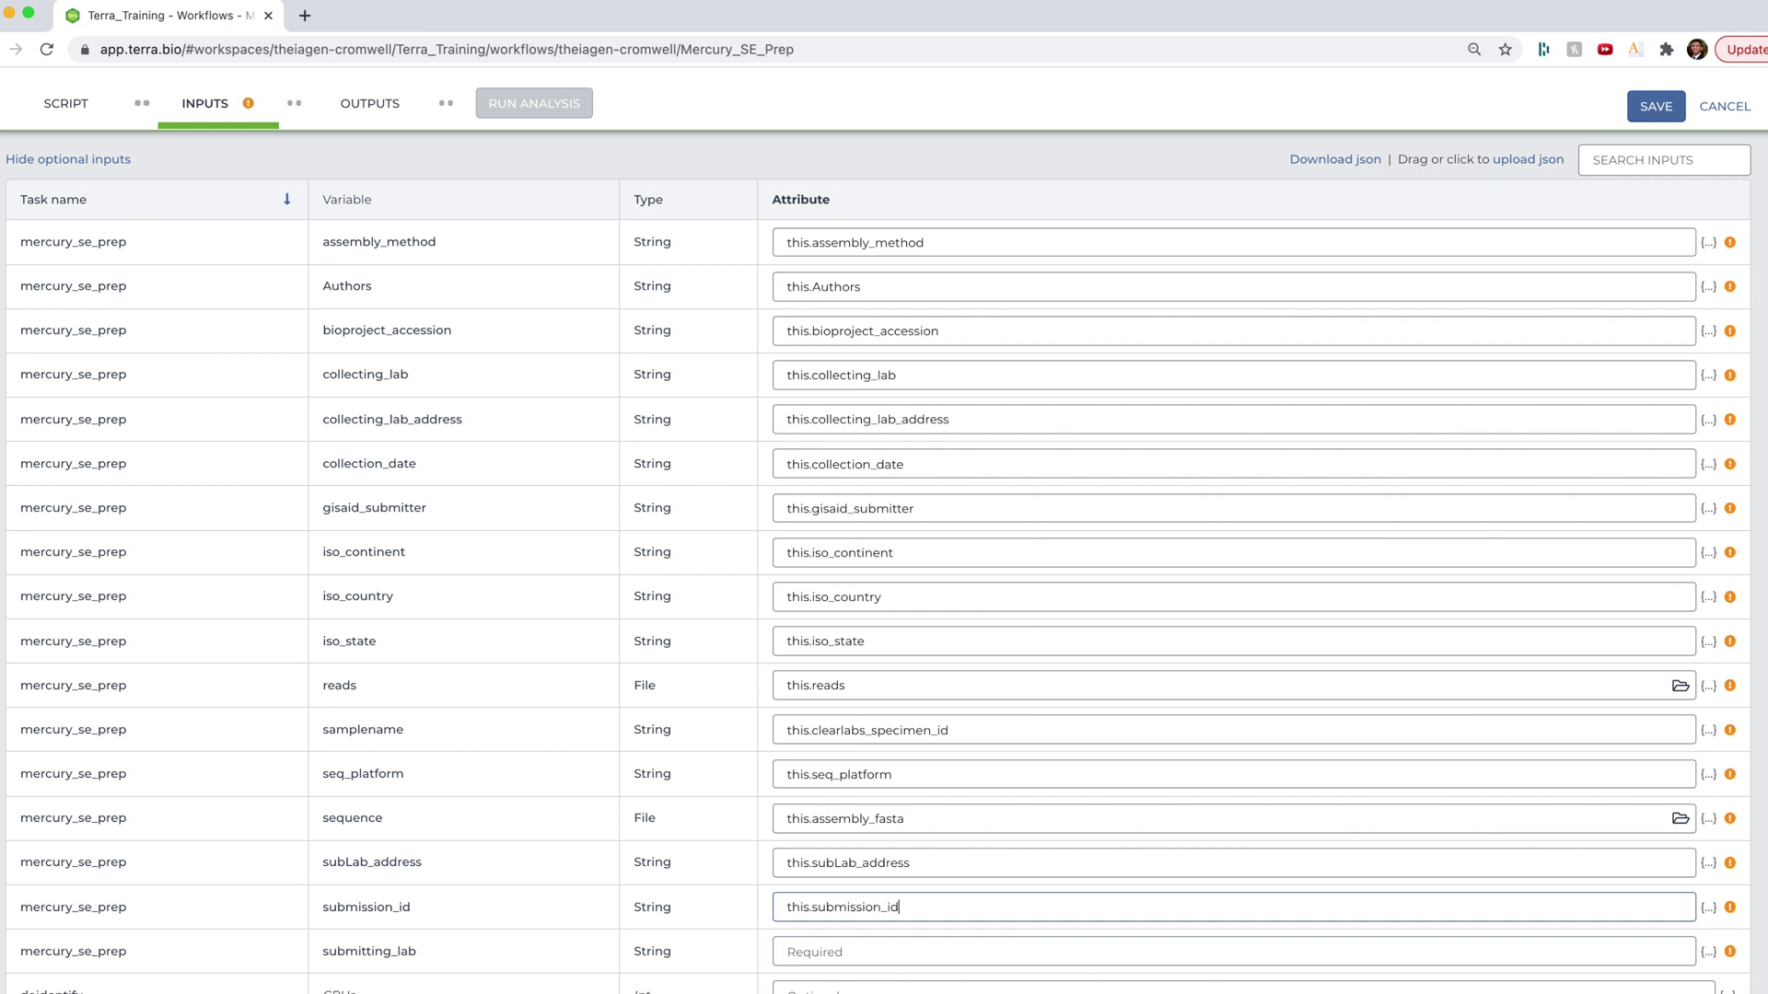
{"action": "key", "text": "Tab"}
{"action": "key", "text": "Tab"}
{"action": "type", "text": "this.submi"}
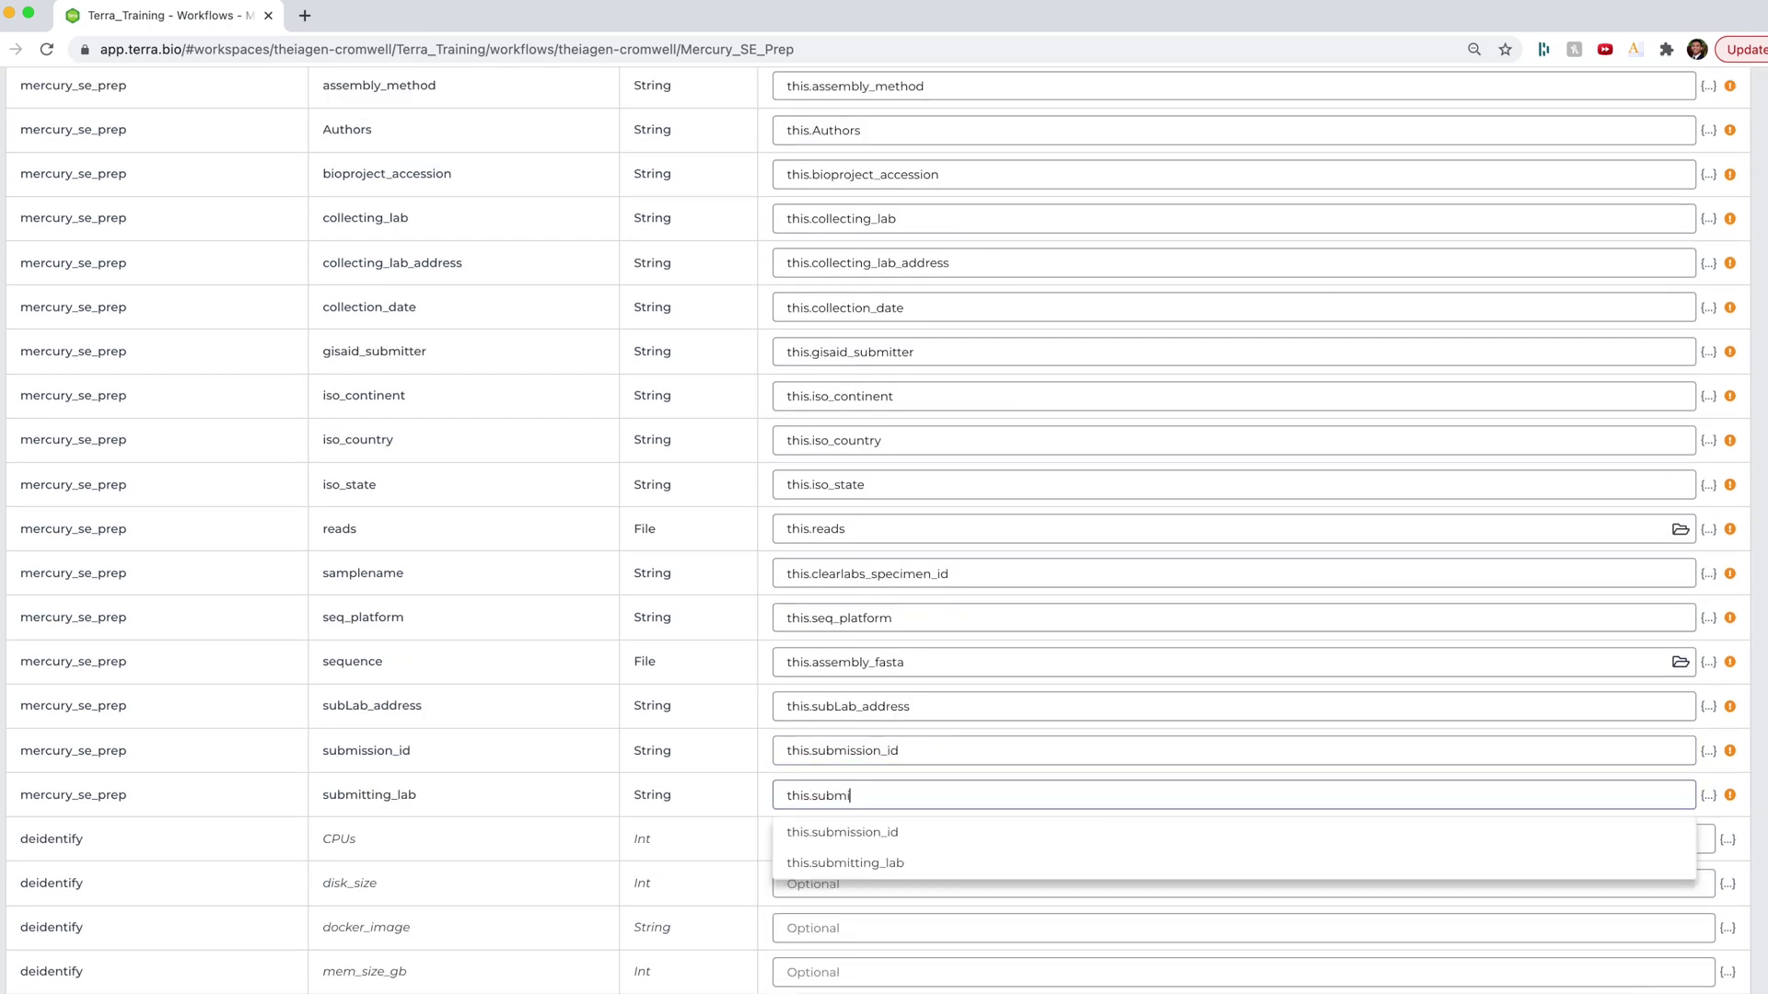
{"action": "key", "text": "Down"}
{"action": "key", "text": "Down"}
{"action": "key", "text": "Return"}
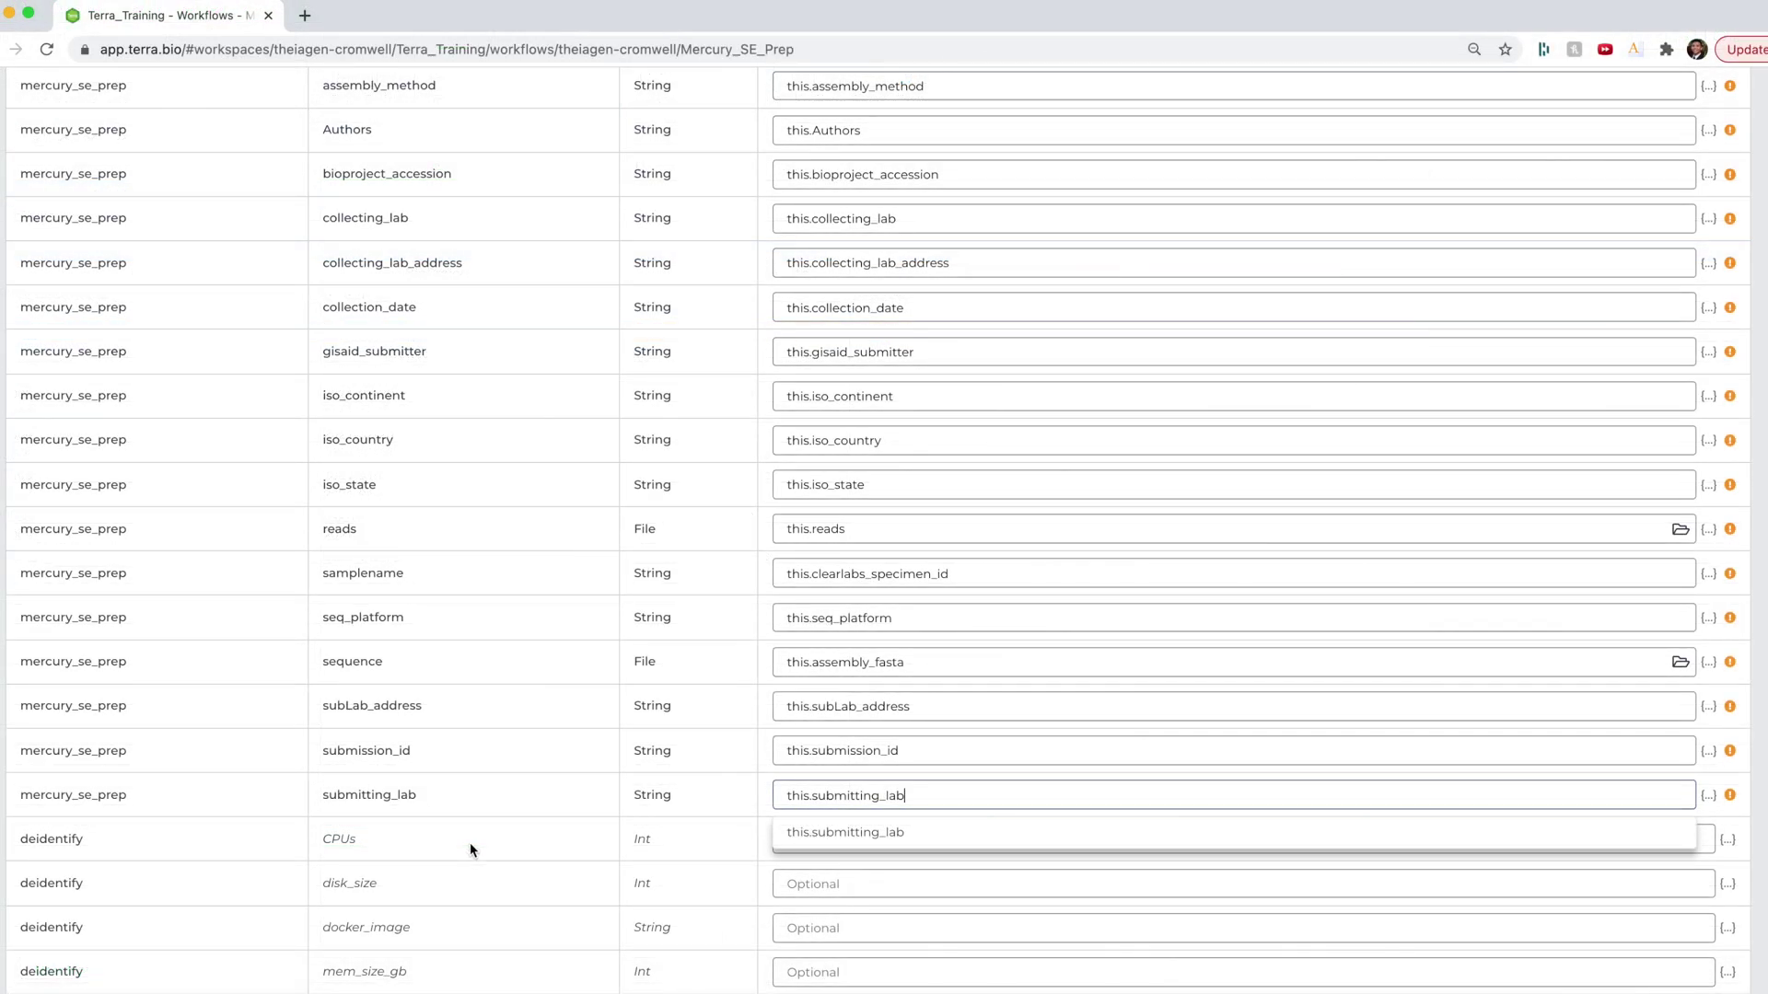
Set the optional gender input to this.gender
{"action": "left_click", "coordinate": [470, 846]}
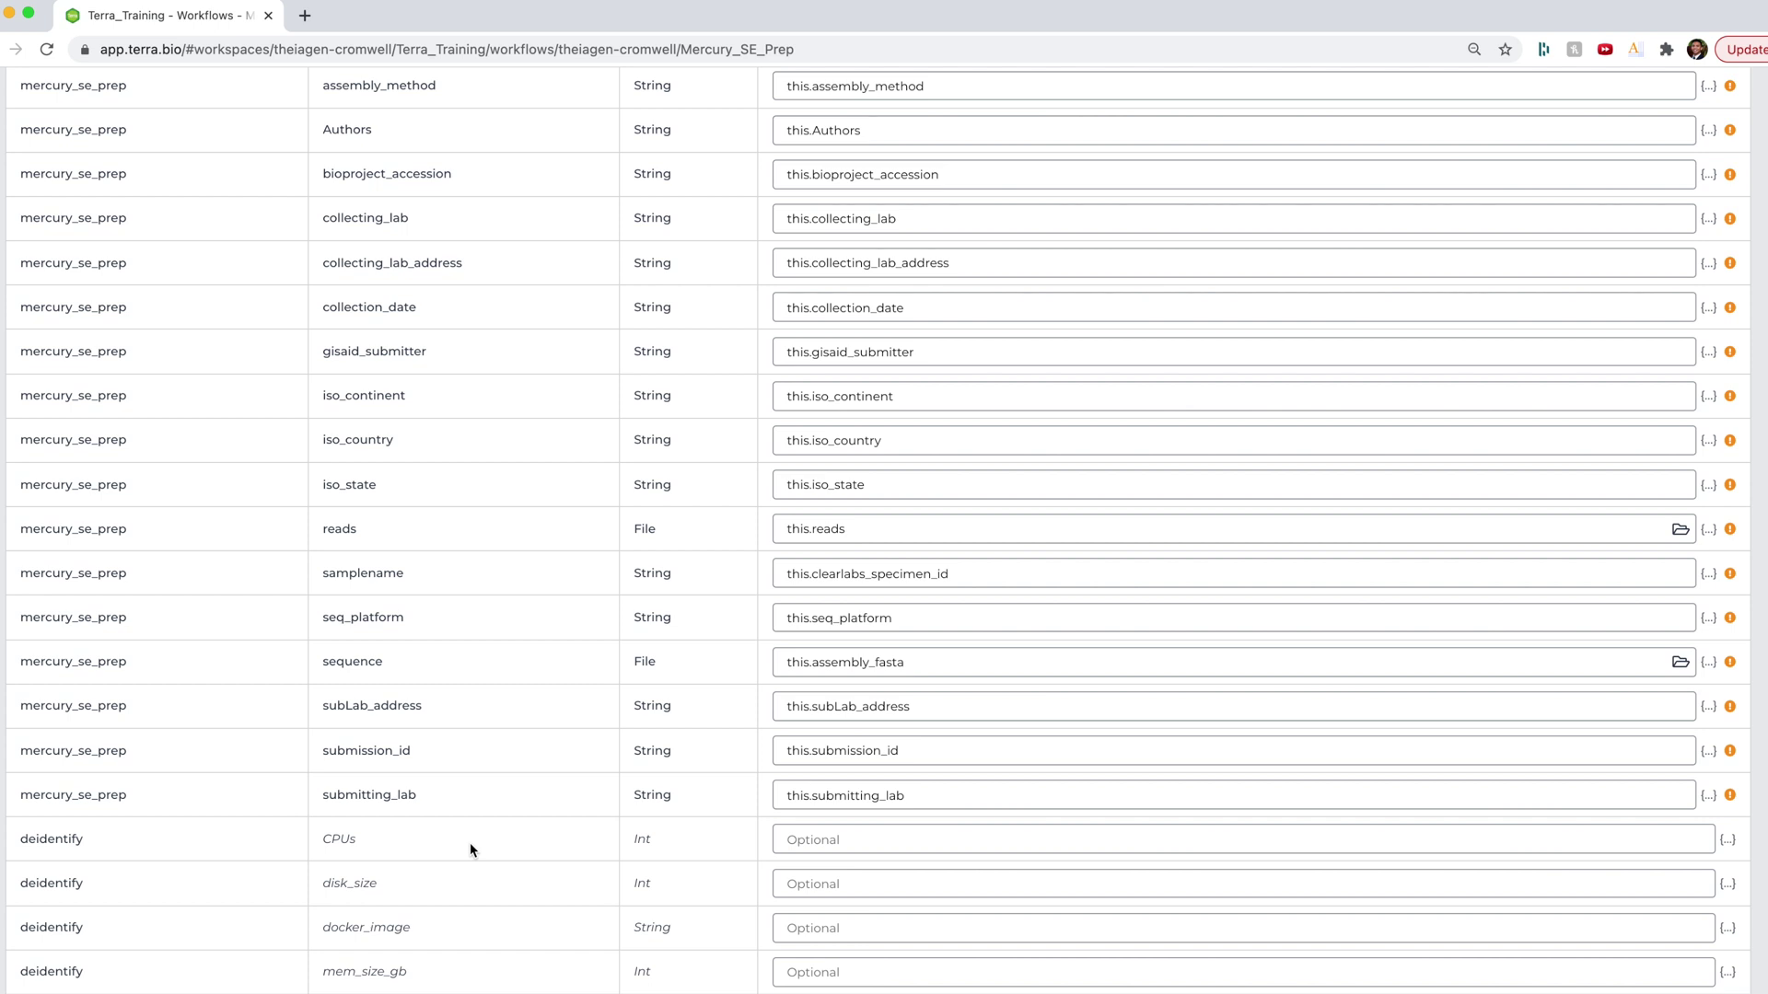
{"action": "scroll", "coordinate": [465, 791], "scroll_direction": "down", "scroll_amount": 2}
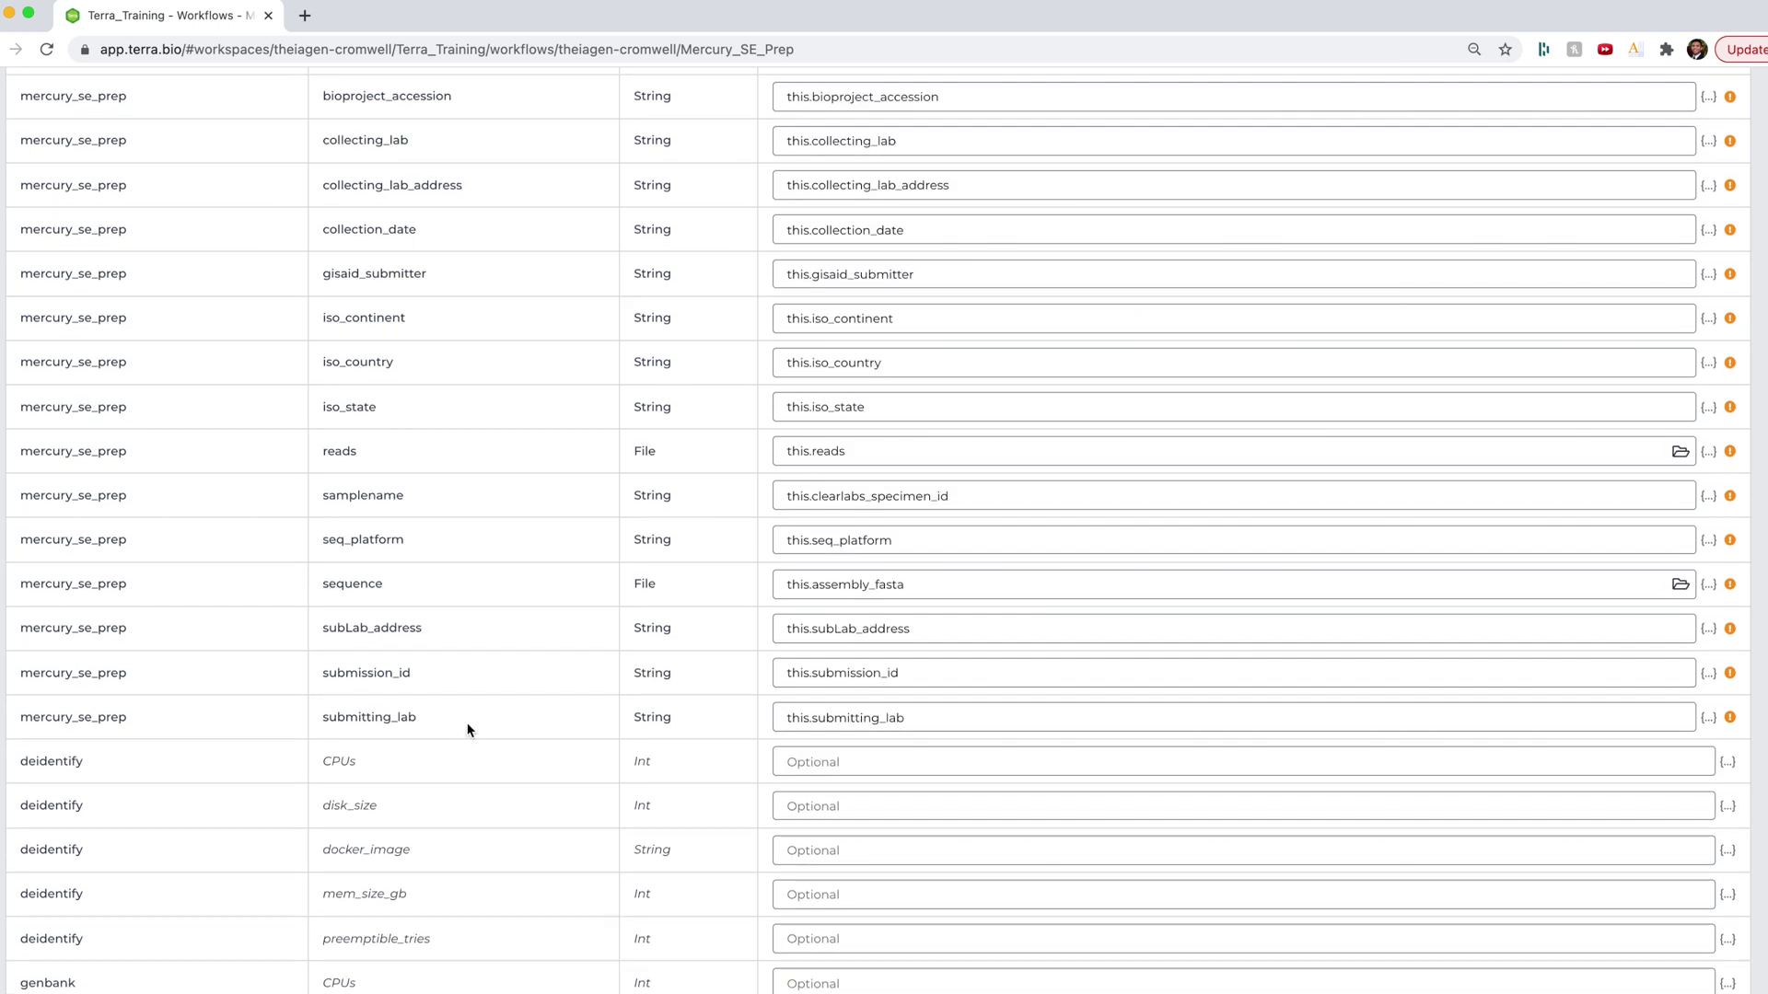
{"action": "scroll", "coordinate": [461, 741], "scroll_direction": "down", "scroll_amount": 10}
{"action": "scroll", "coordinate": [466, 737], "scroll_direction": "down", "scroll_amount": 5}
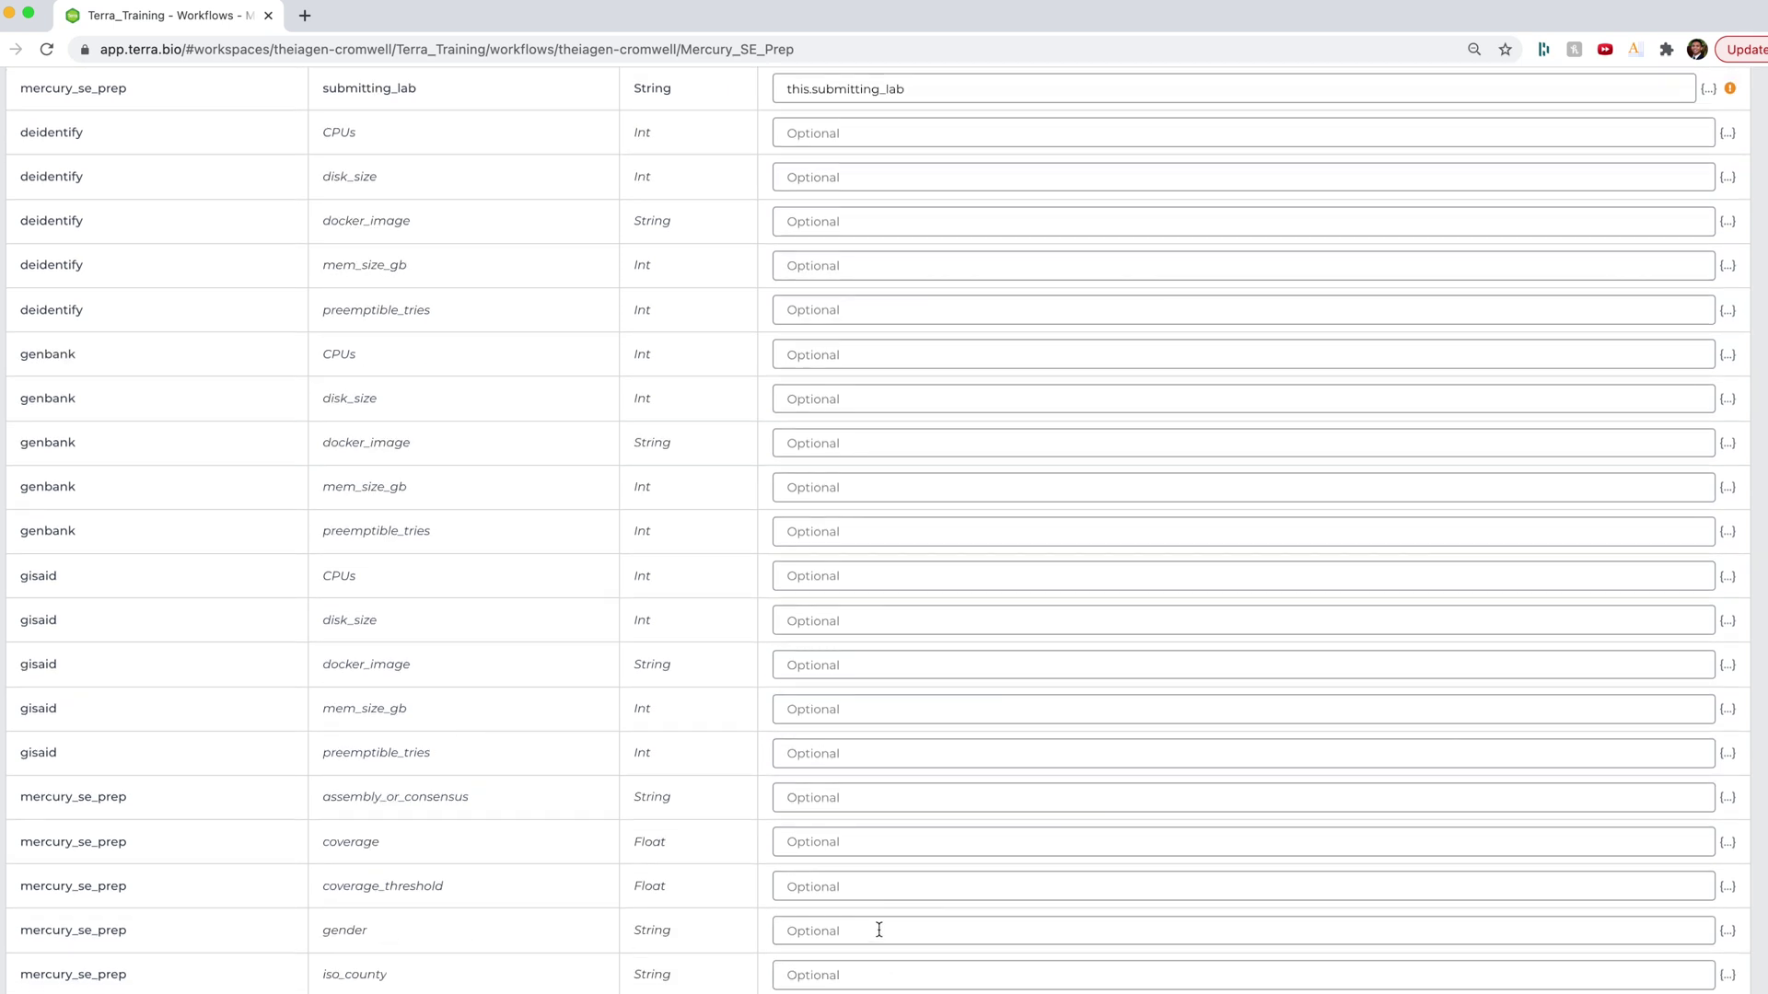
{"action": "left_click", "coordinate": [877, 930]}
{"action": "type", "text": "this.gender"}
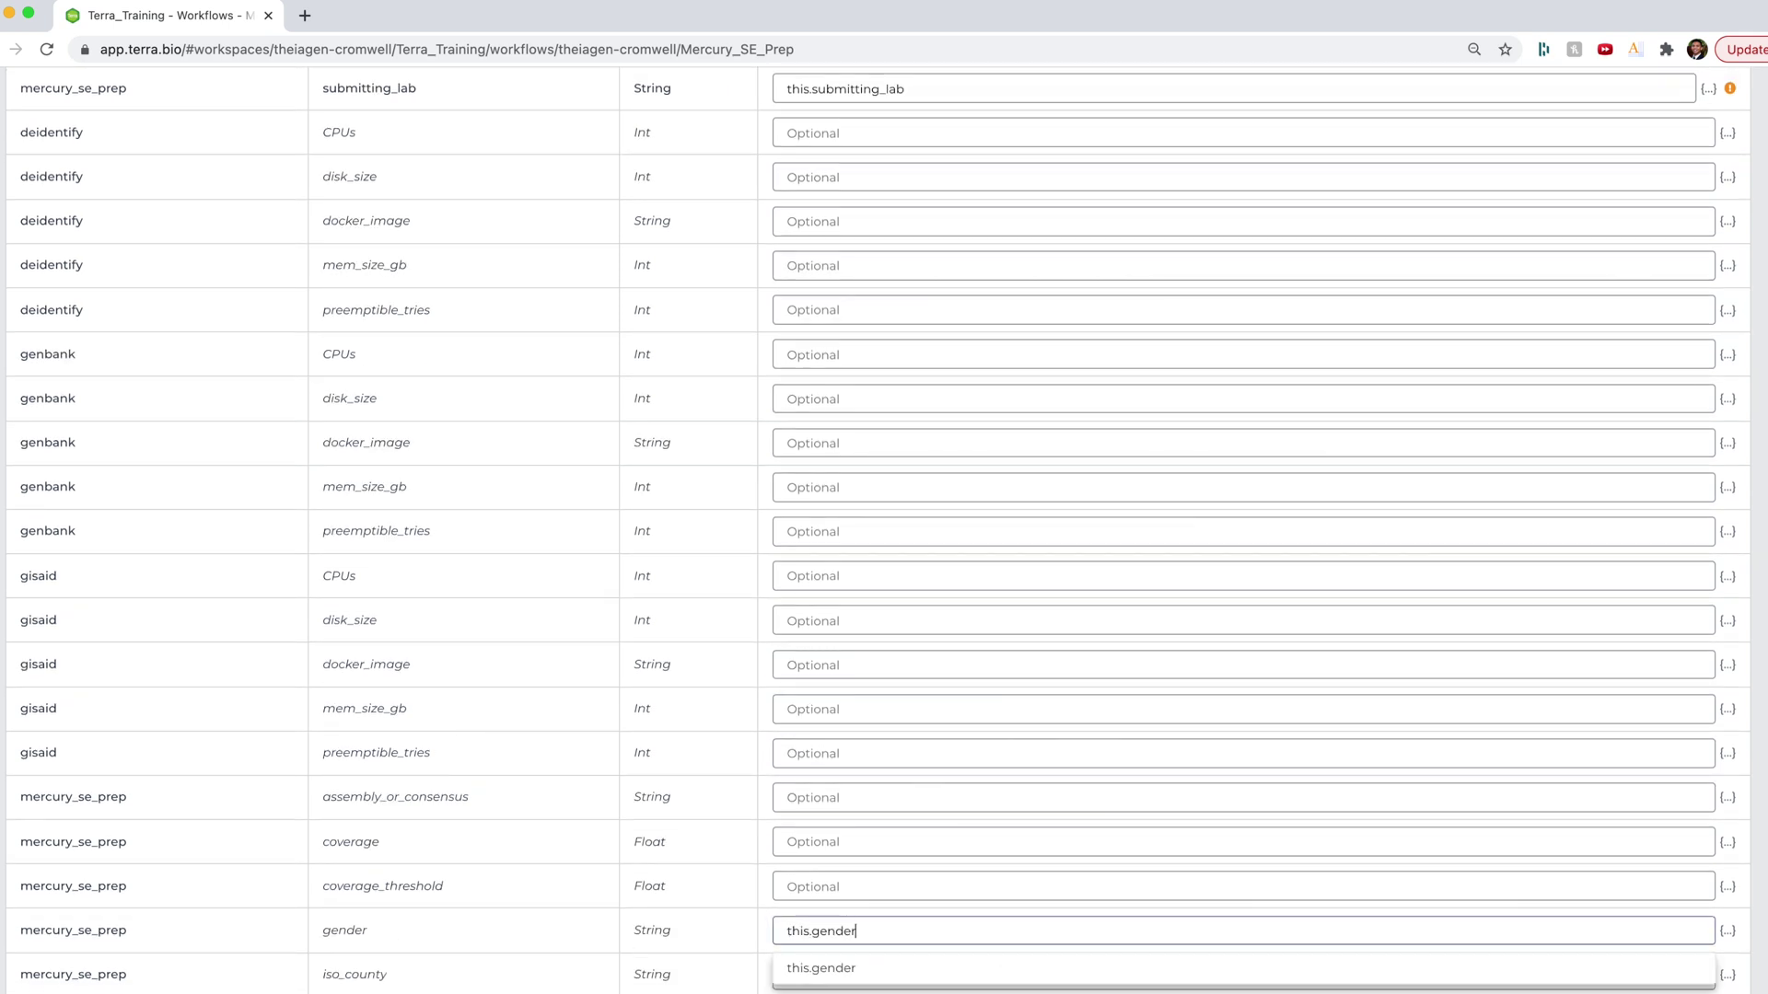
{"action": "key", "text": "Return"}
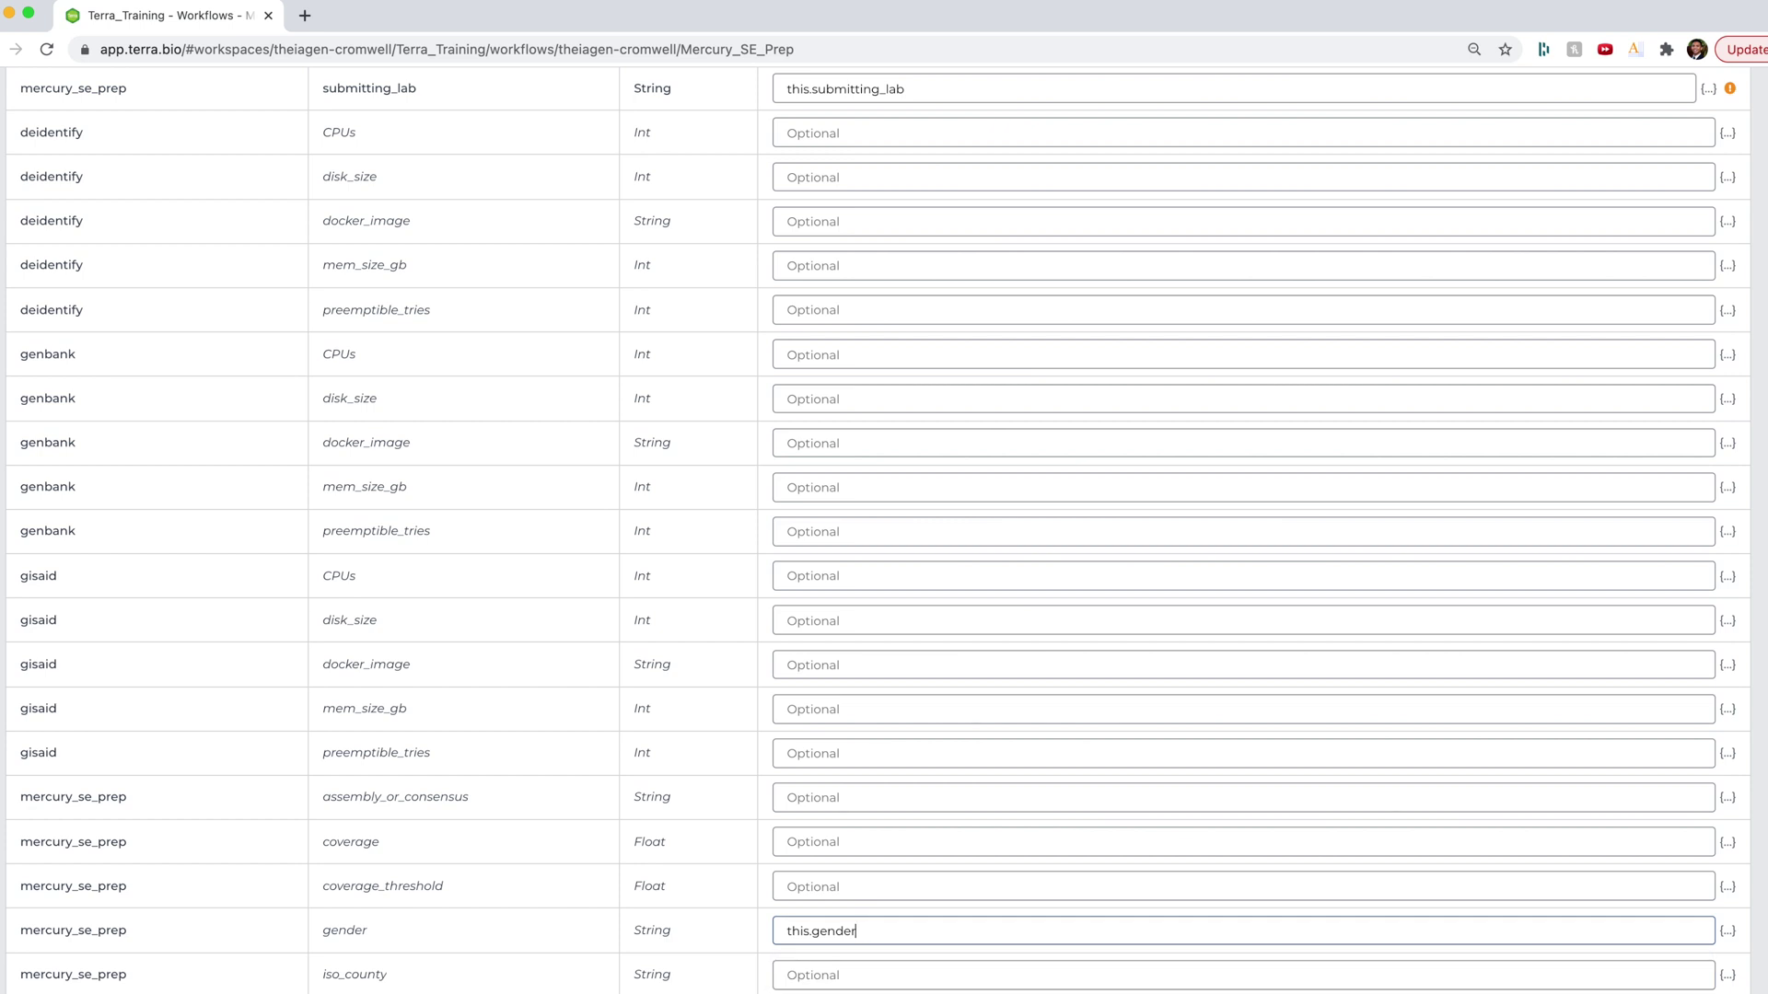
Find the patient_age input and set it to this.patient_age
{"action": "key", "text": "ctrl+f"}
{"action": "type", "text": "pa"}
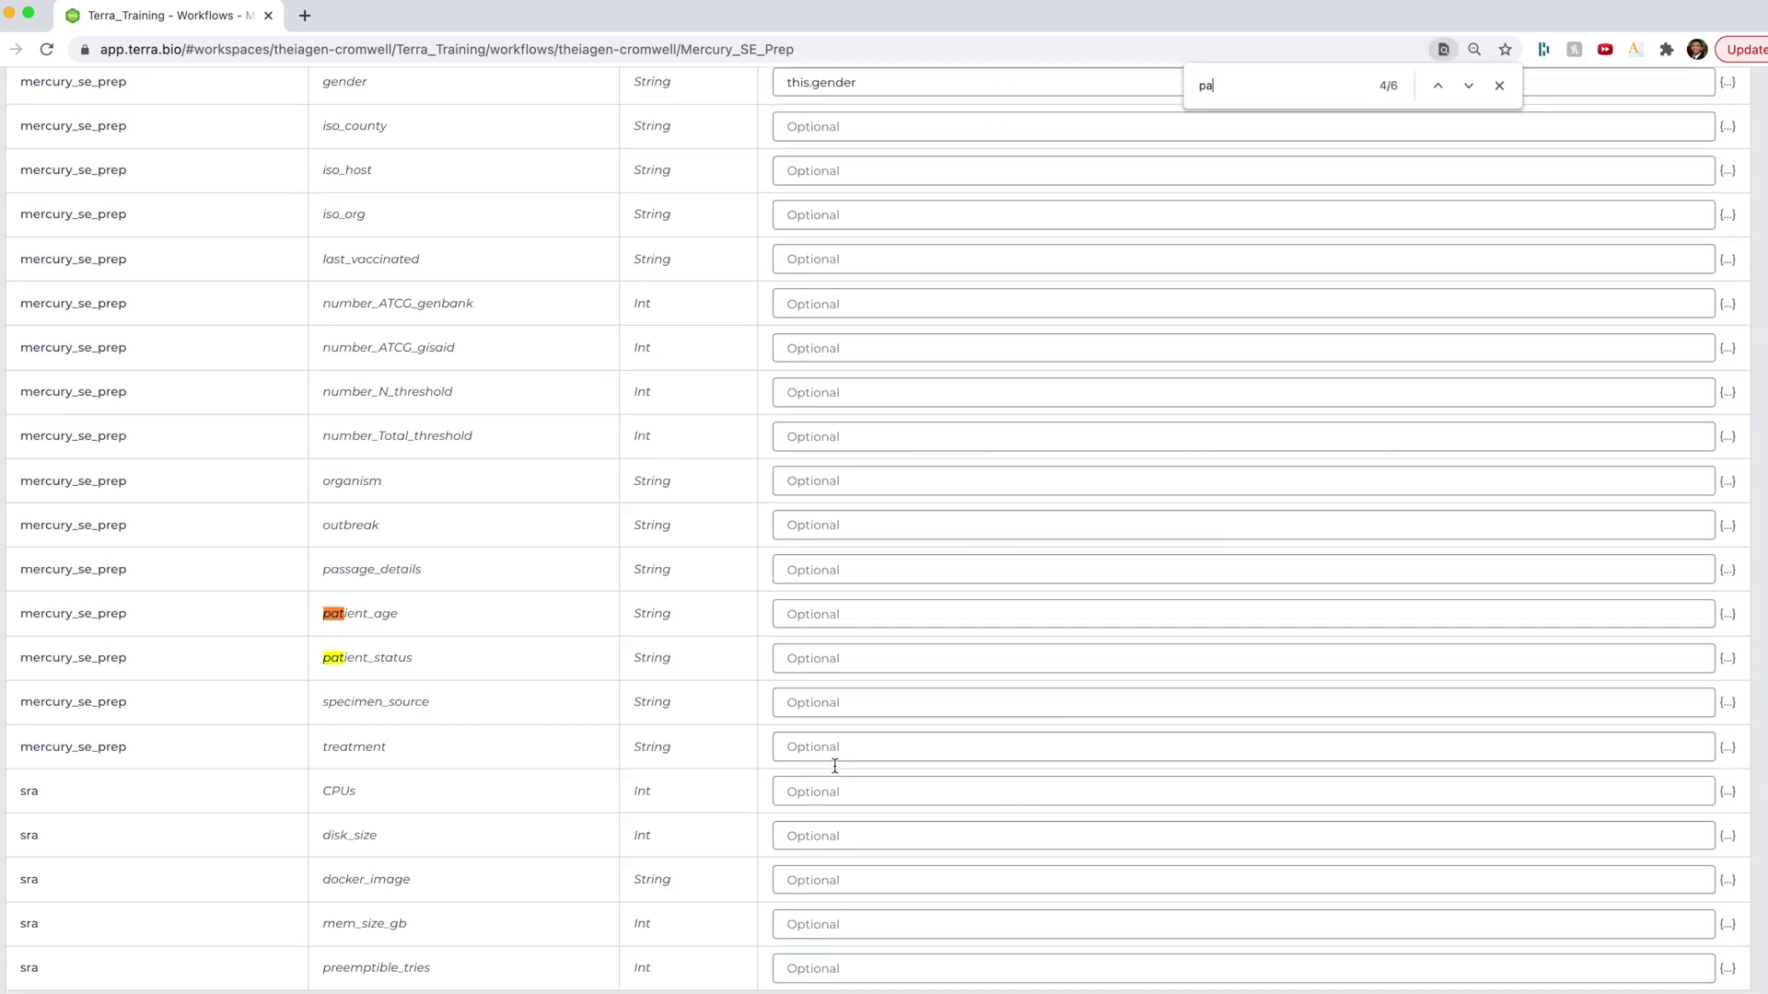
{"action": "type", "text": "tient"}
{"action": "left_click", "coordinate": [849, 617]}
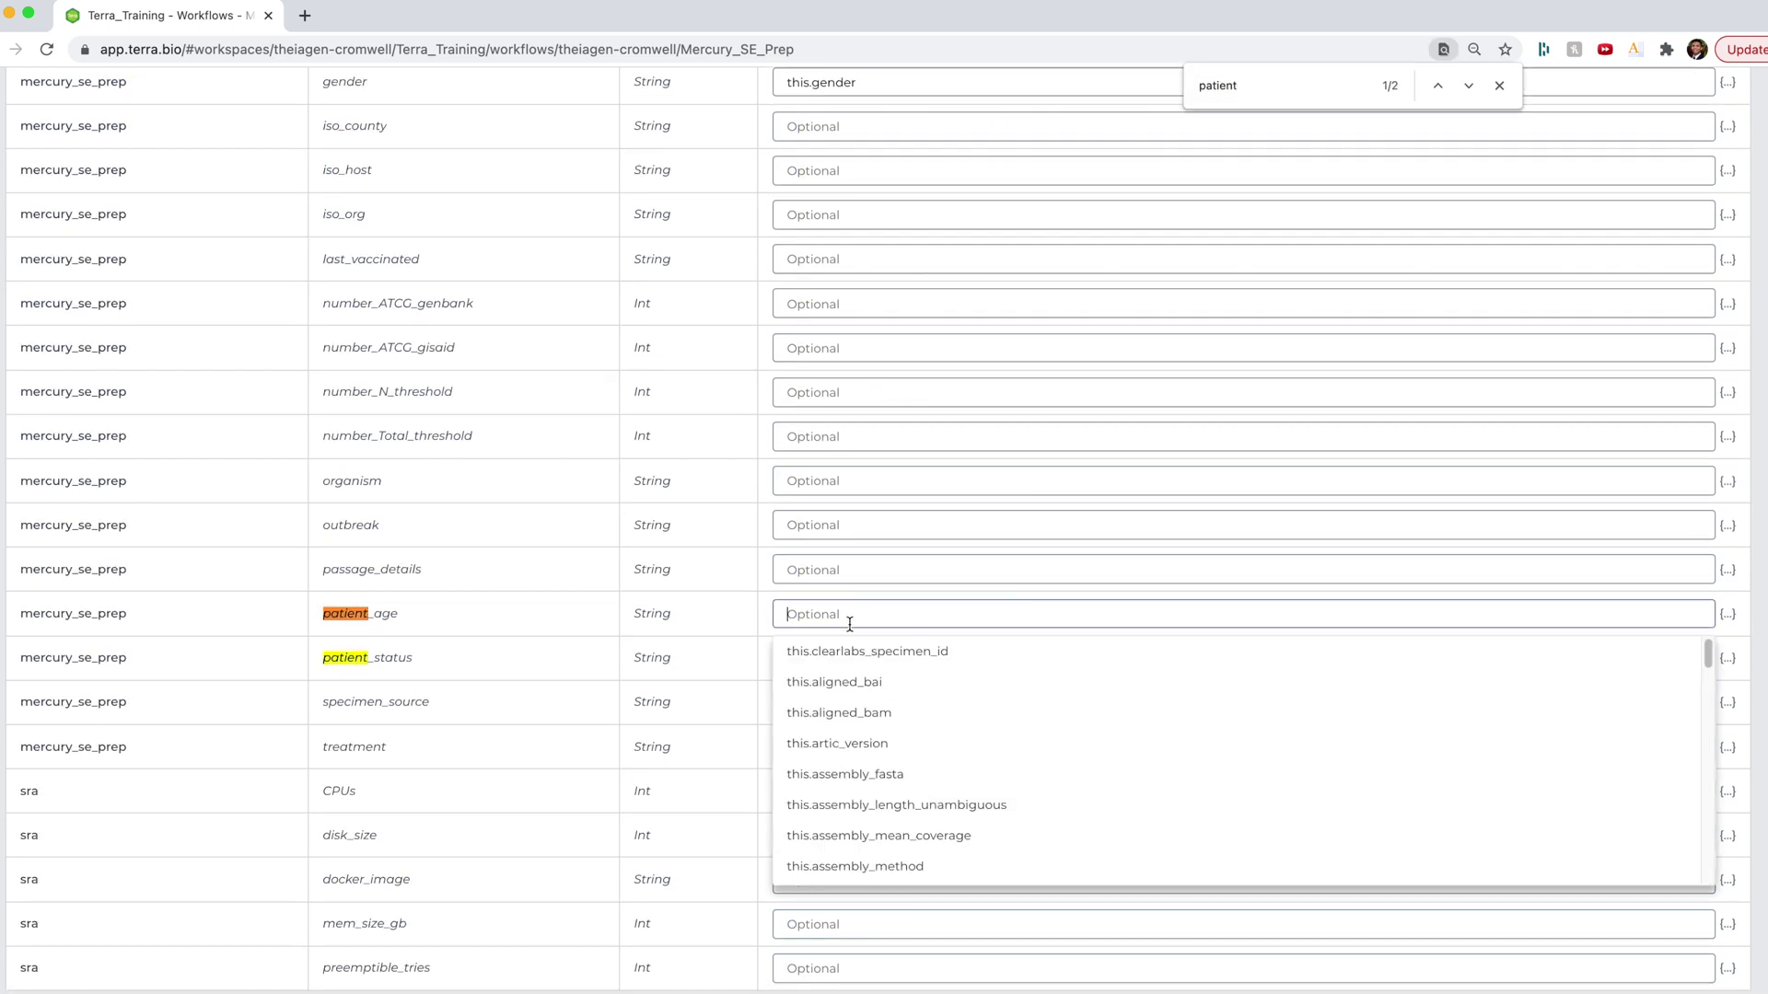
{"action": "type", "text": "this.pat"}
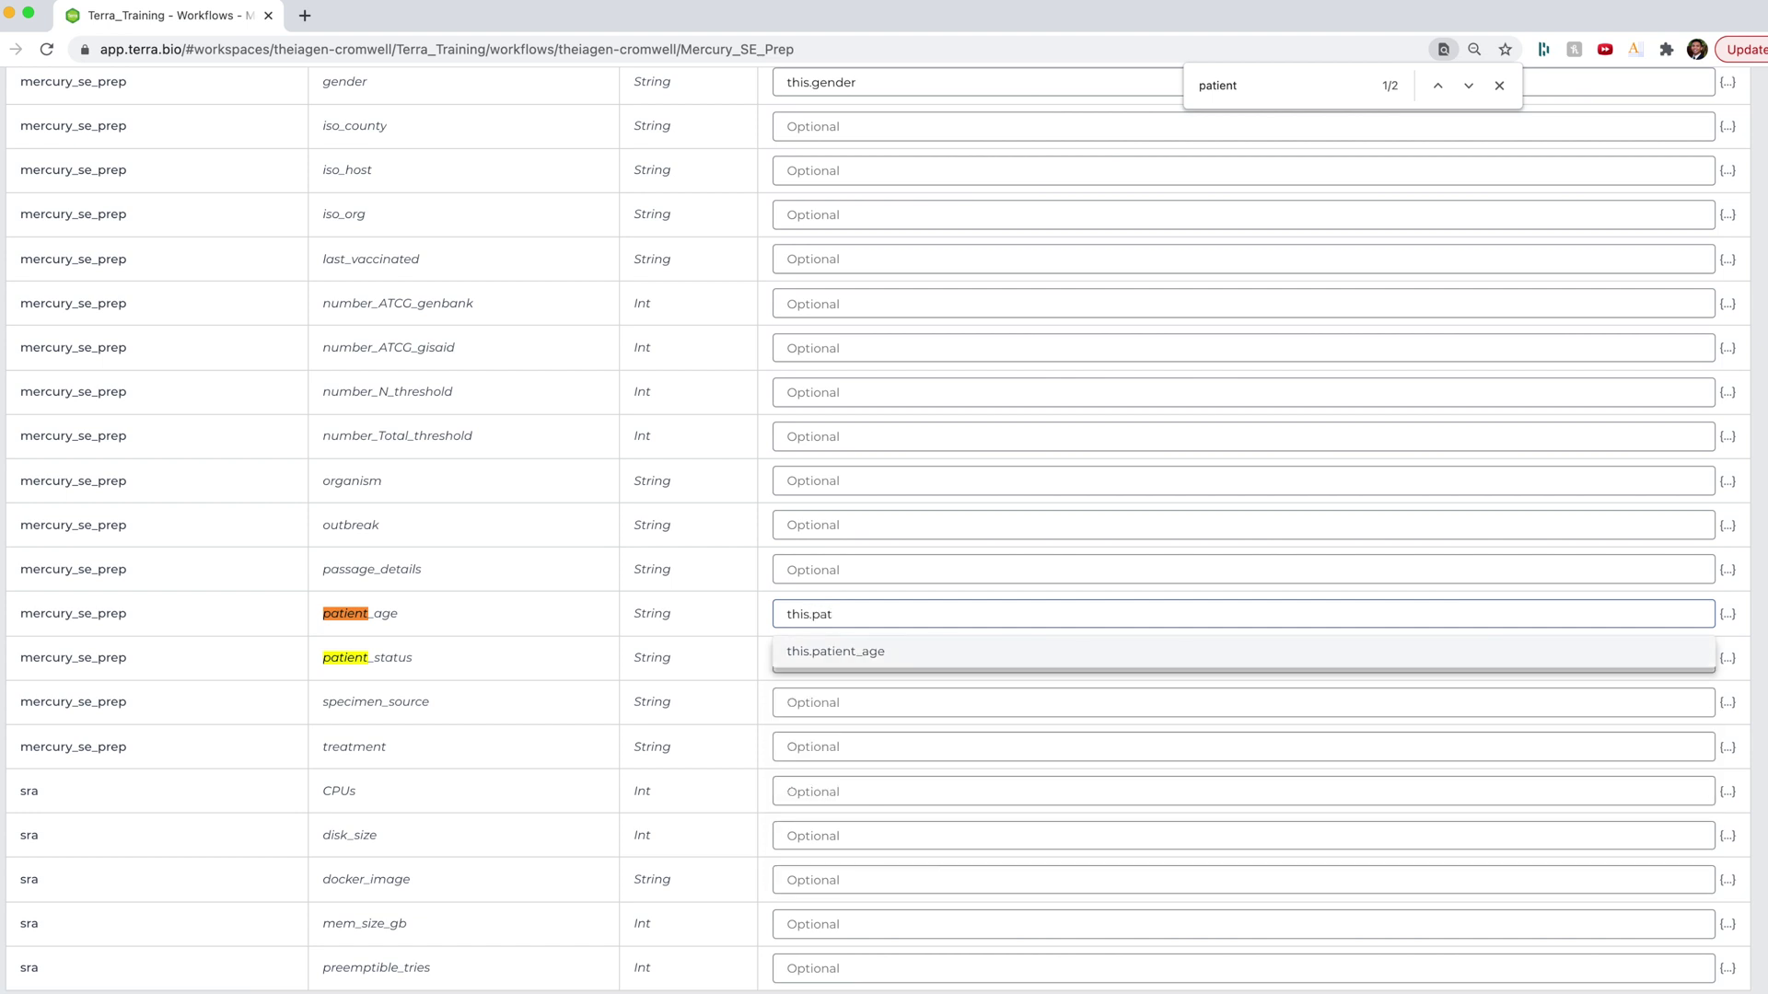
{"action": "key", "text": "Return"}
Find the iso_county input and set it to this.iso_county
{"action": "key", "text": "super+f"}
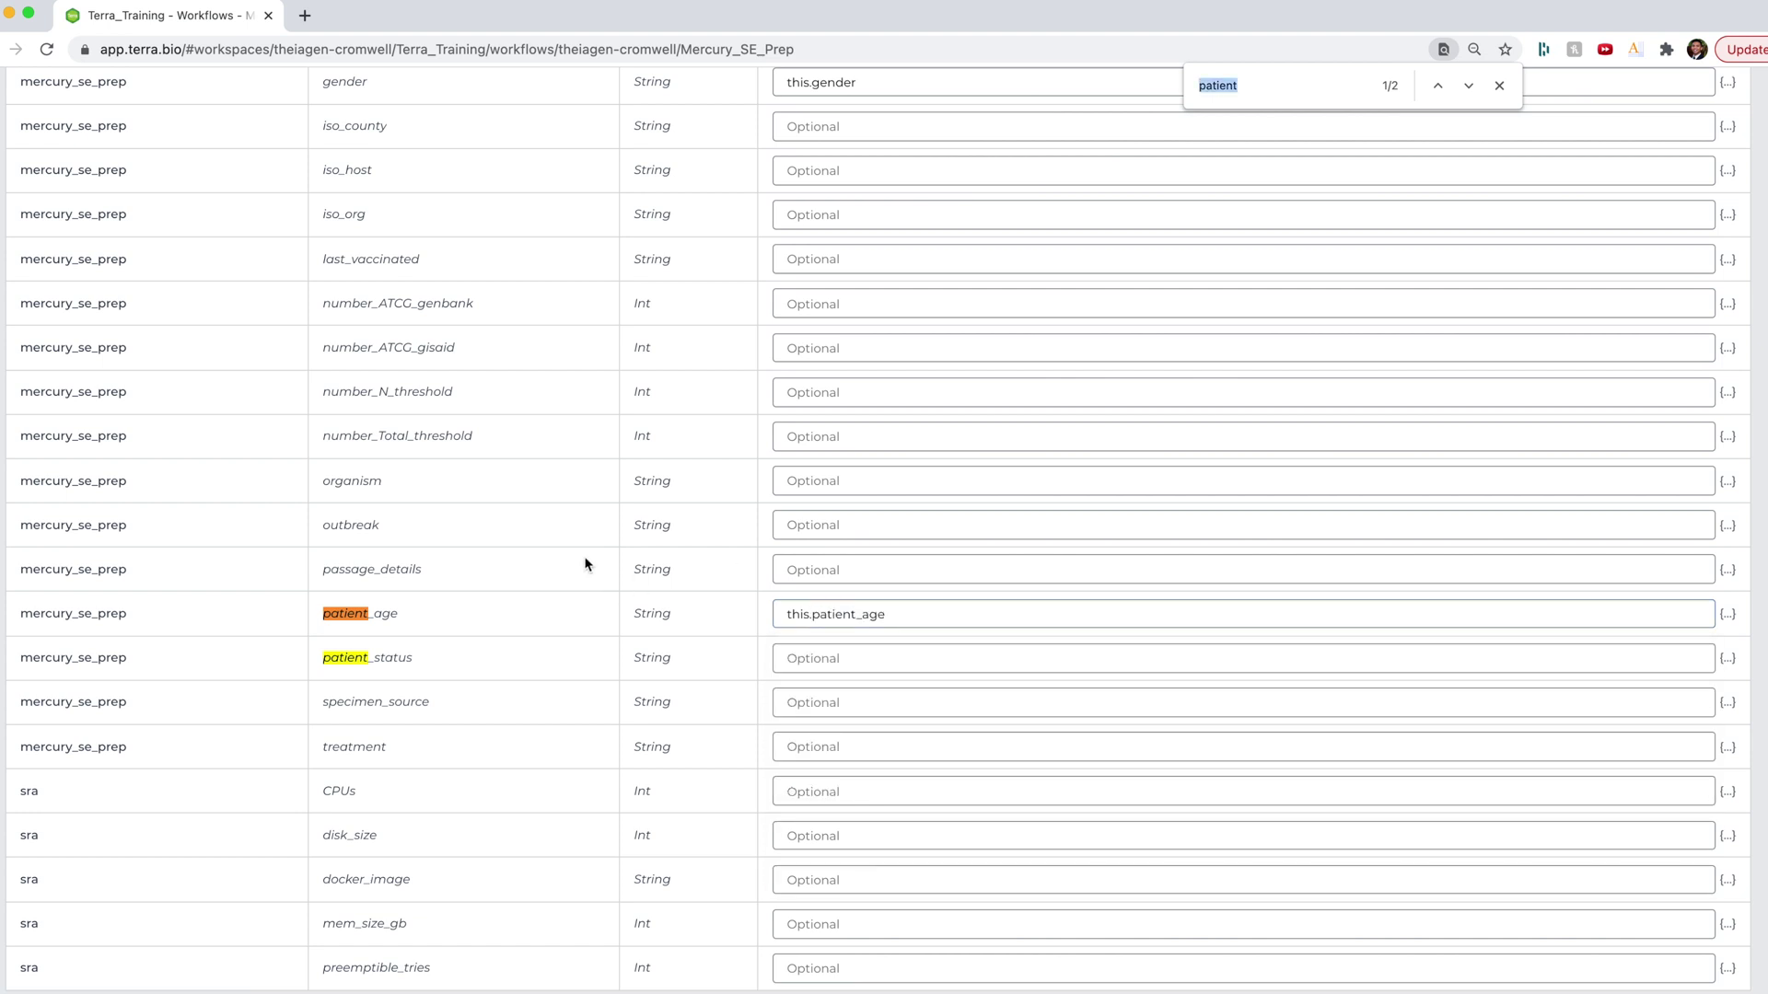
{"action": "type", "text": "to"}
{"action": "type", "text": "unty"}
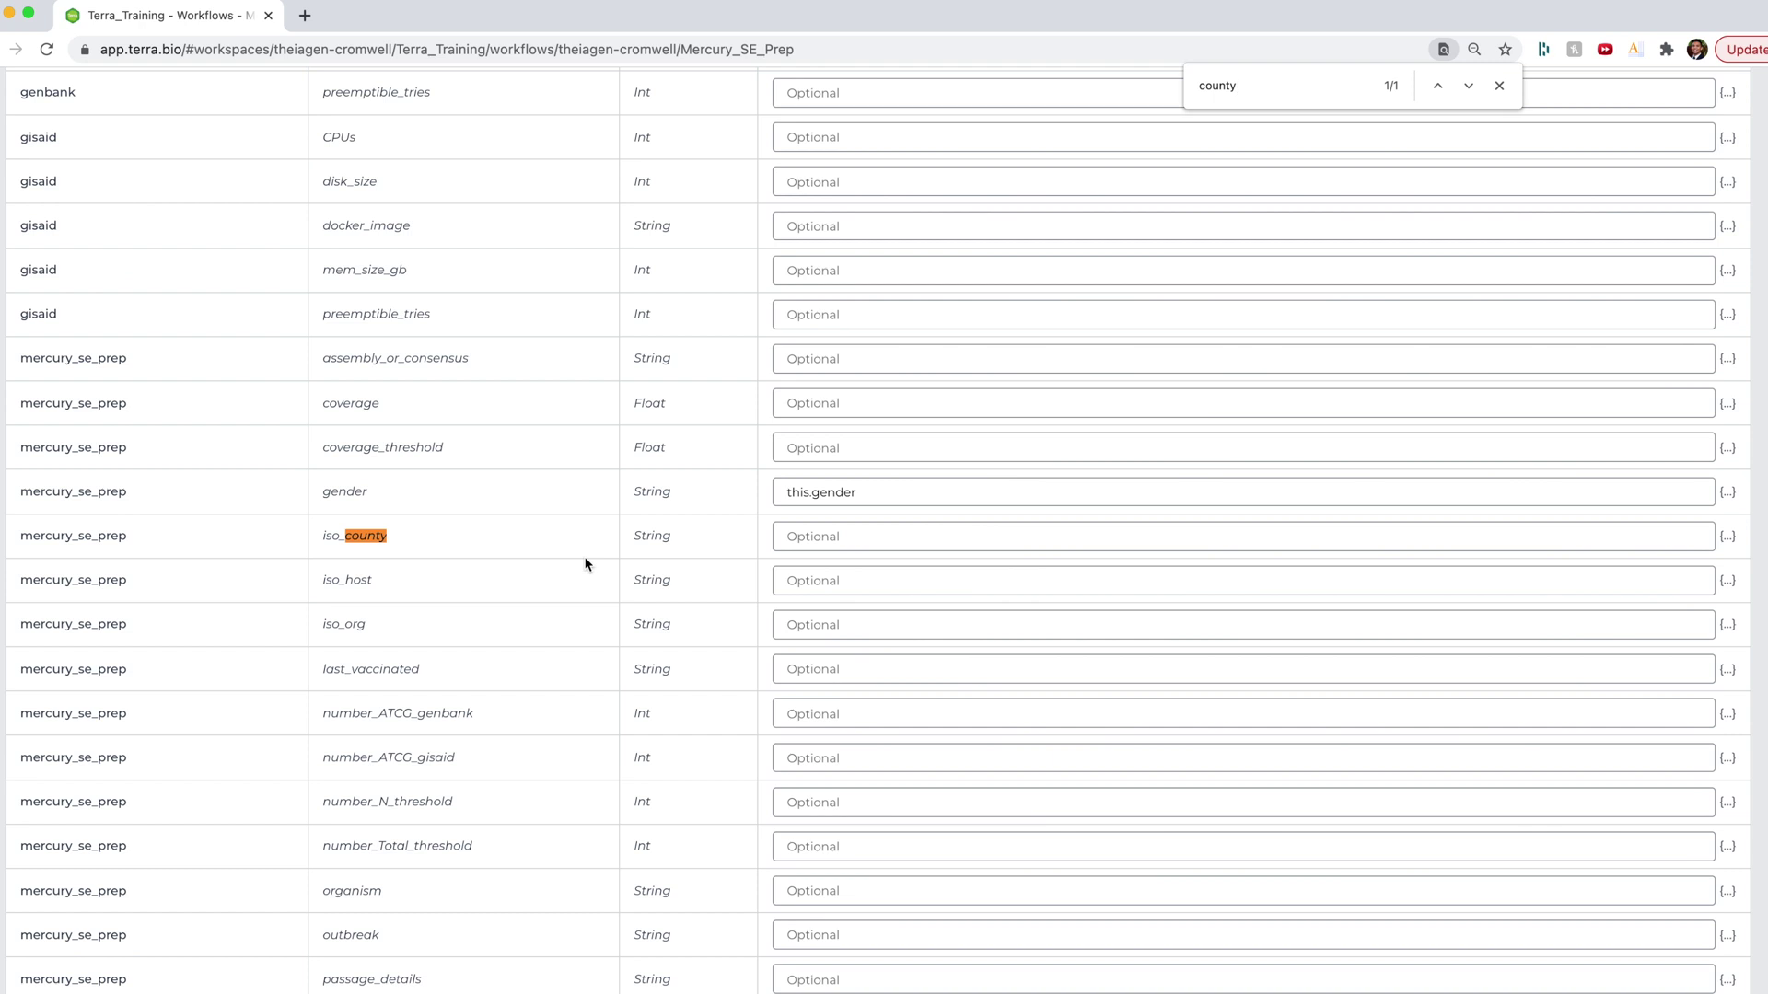
{"action": "left_click", "coordinate": [828, 536]}
{"action": "type", "text": "this.is"}
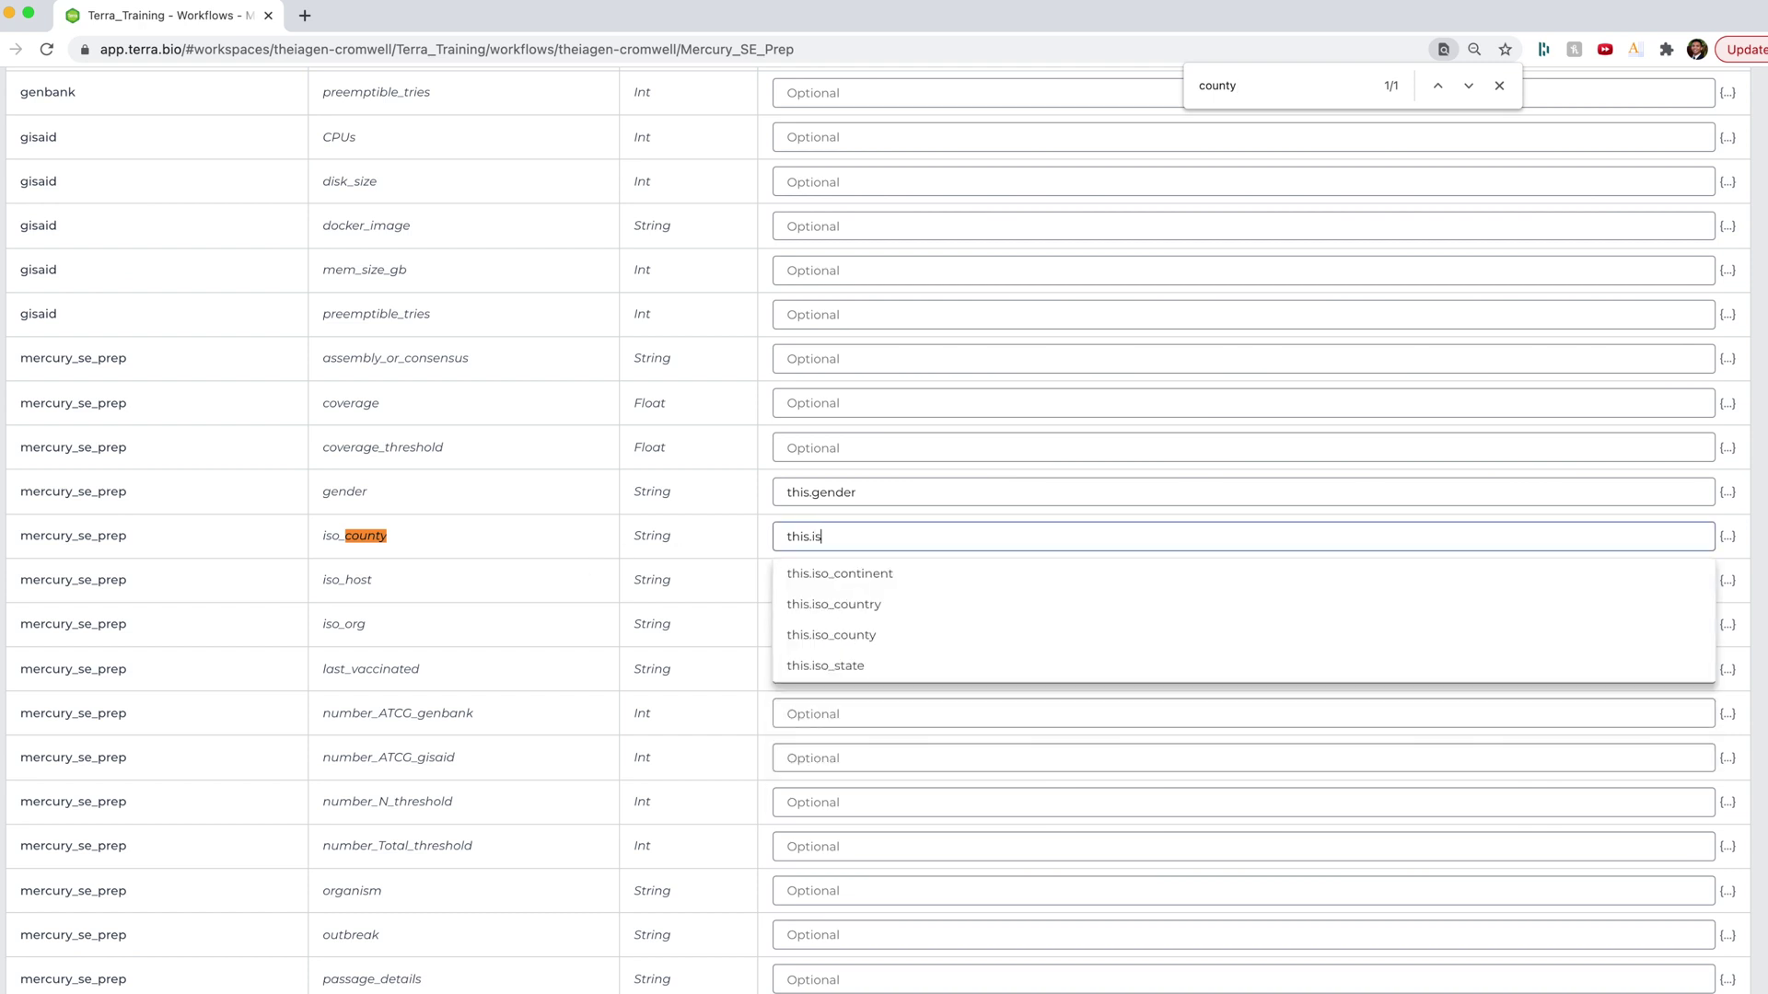
{"action": "type", "text": "o"}
{"action": "key", "text": "Down"}
{"action": "key", "text": "Down"}
{"action": "key", "text": "Down"}
{"action": "key", "text": "Return"}
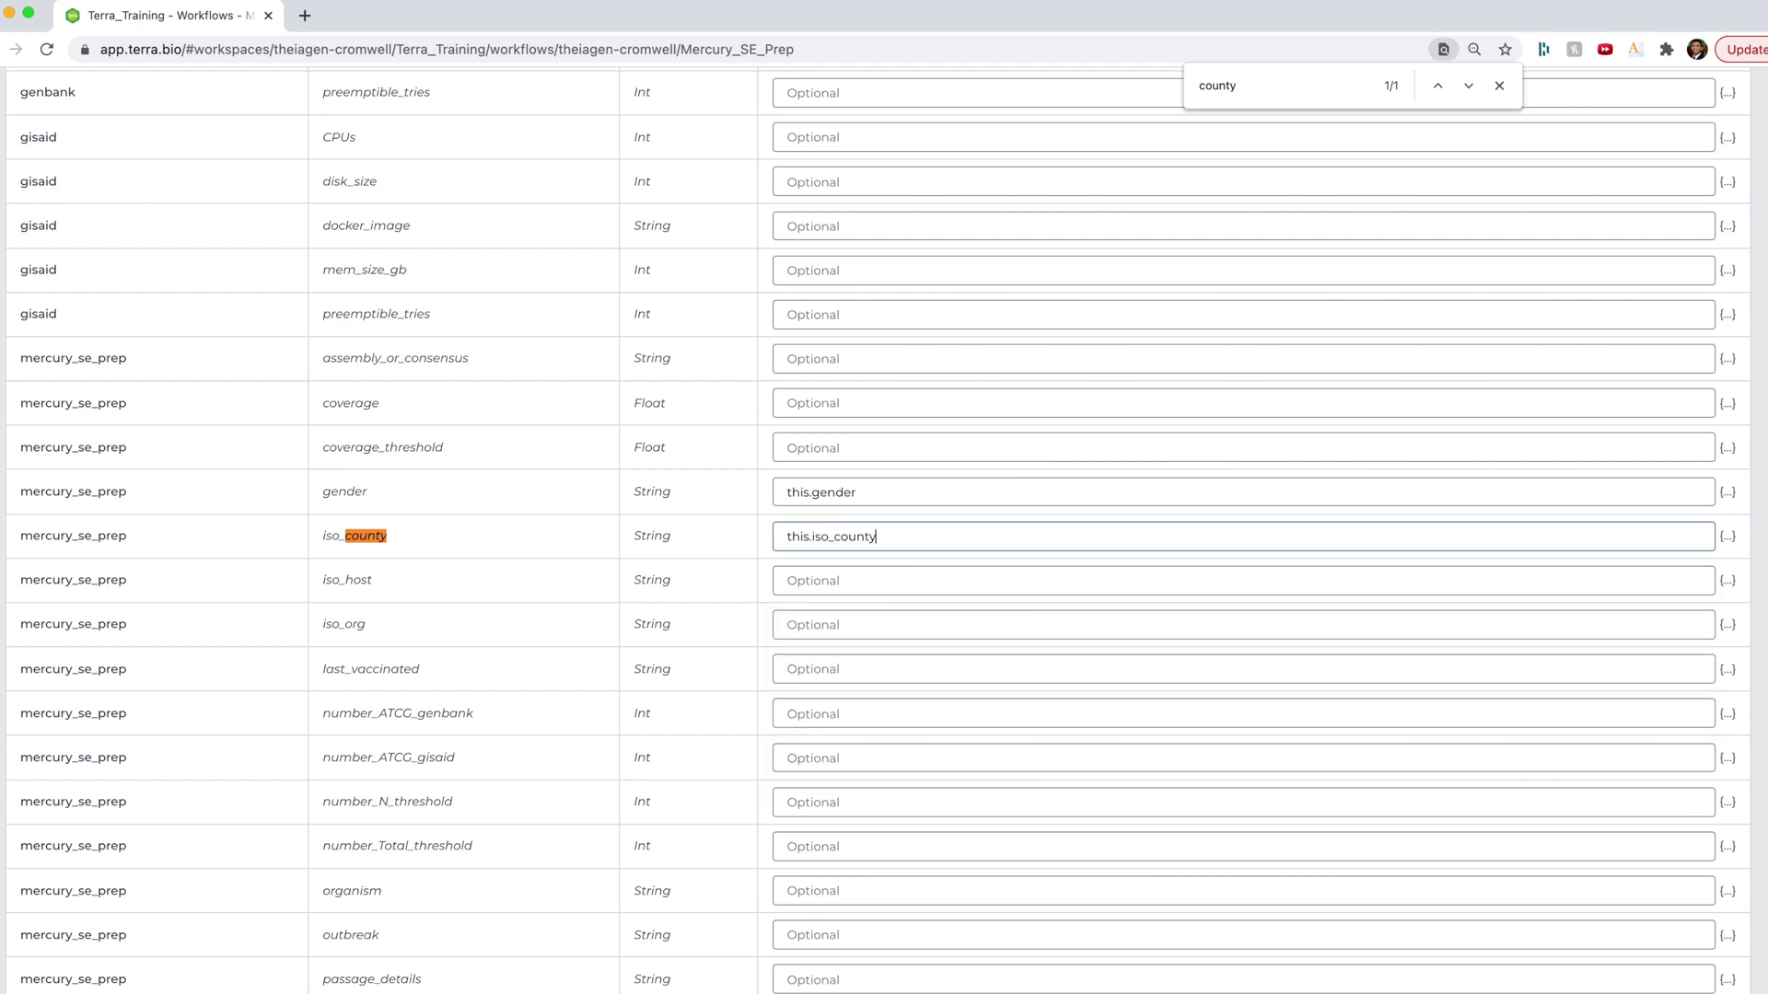
{"action": "key", "text": "Escape"}
{"action": "scroll", "coordinate": [937, 765], "scroll_direction": "up", "scroll_amount": 15}
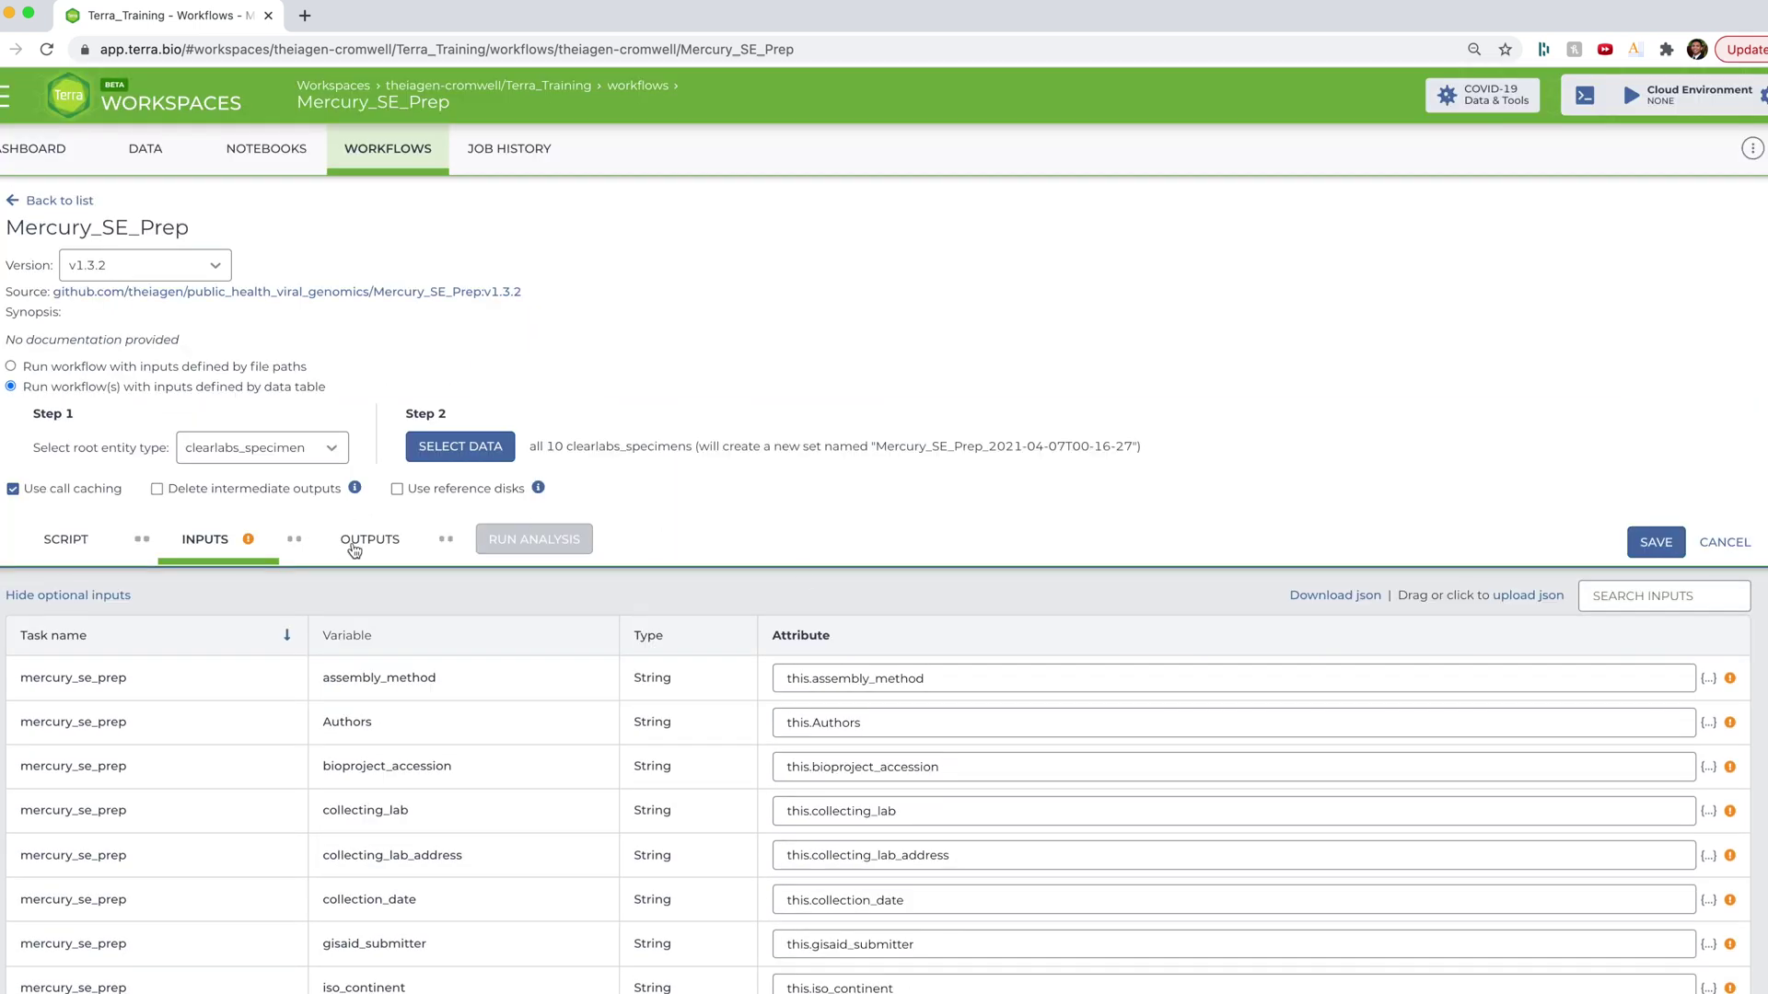
Use default this.* names for all outputs, save the configuration, and launch the 10-sample run
{"action": "left_click", "coordinate": [354, 551]}
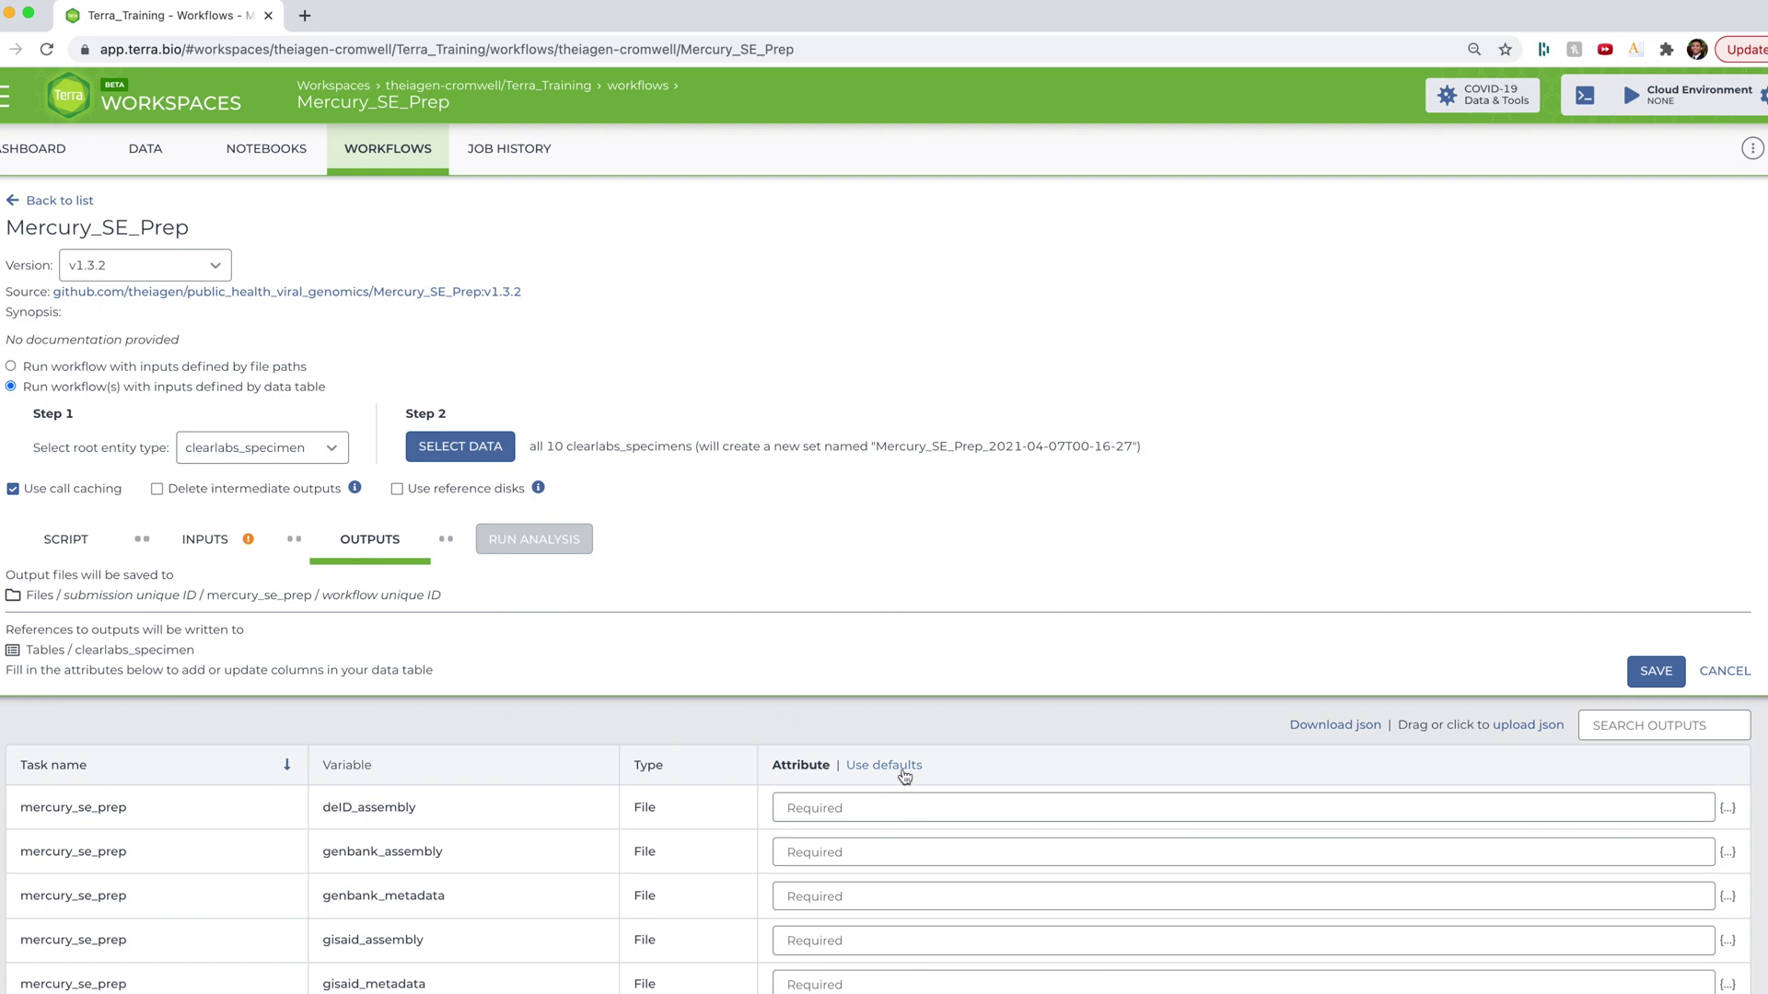
{"action": "left_click", "coordinate": [884, 765]}
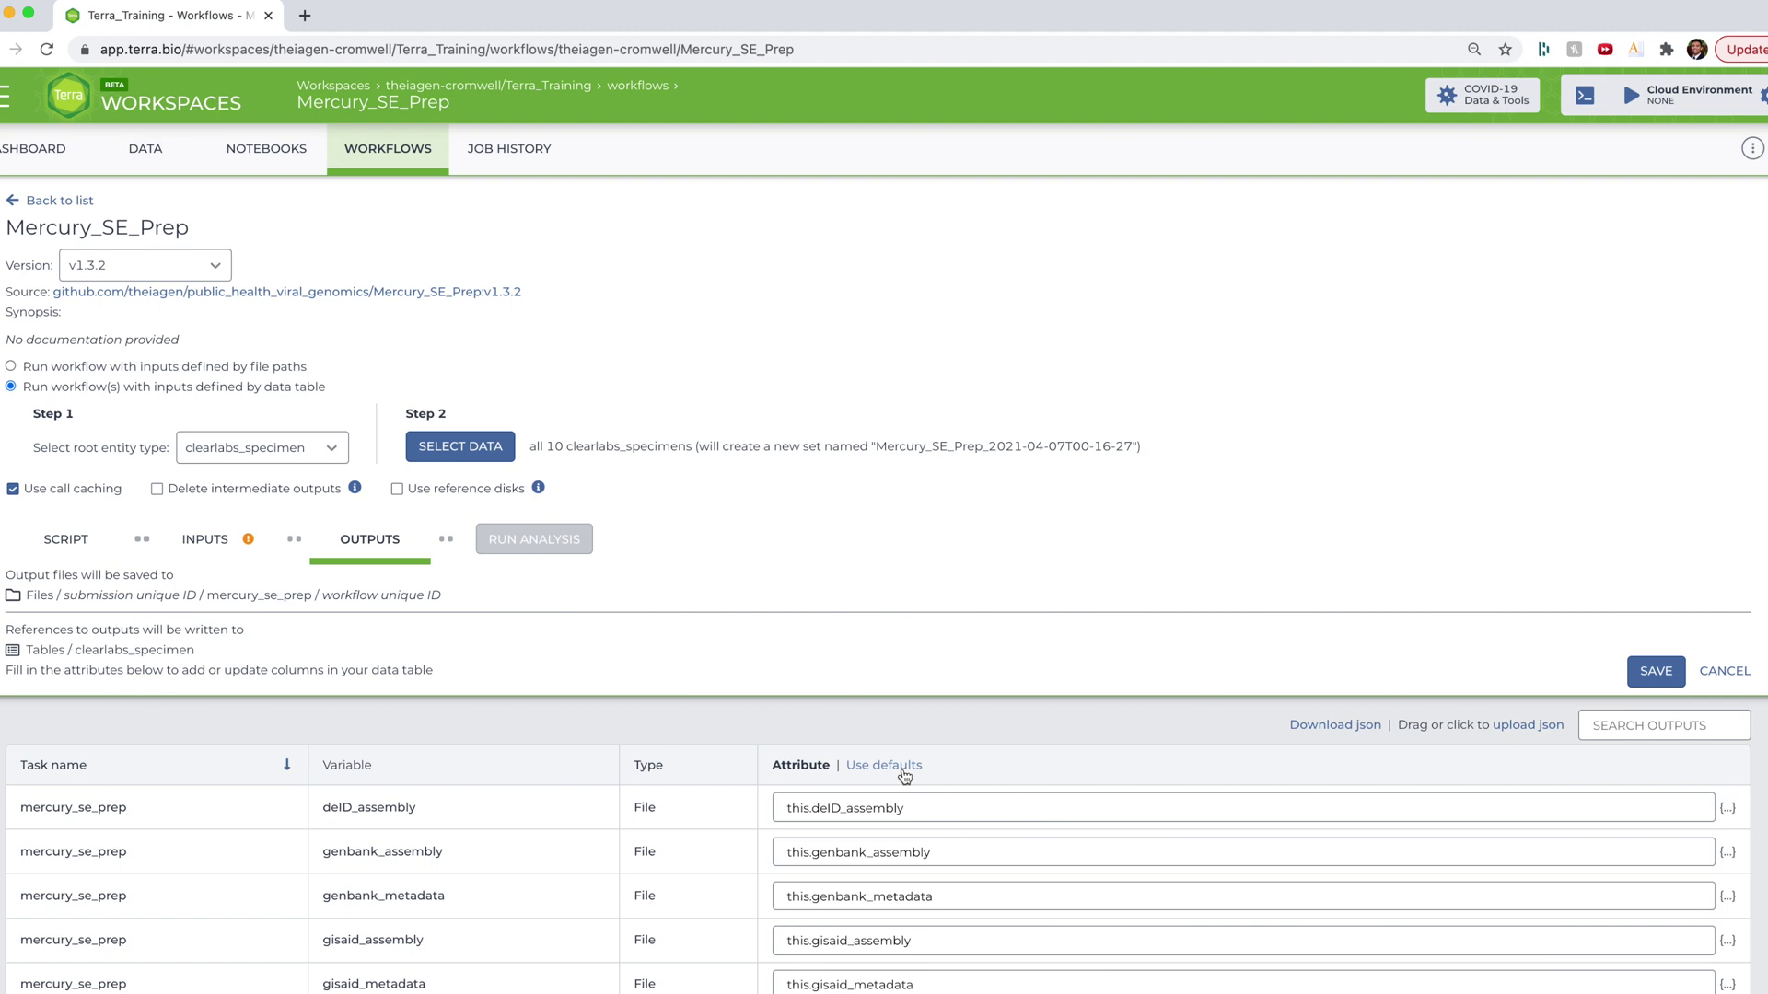
{"action": "left_click", "coordinate": [1676, 675]}
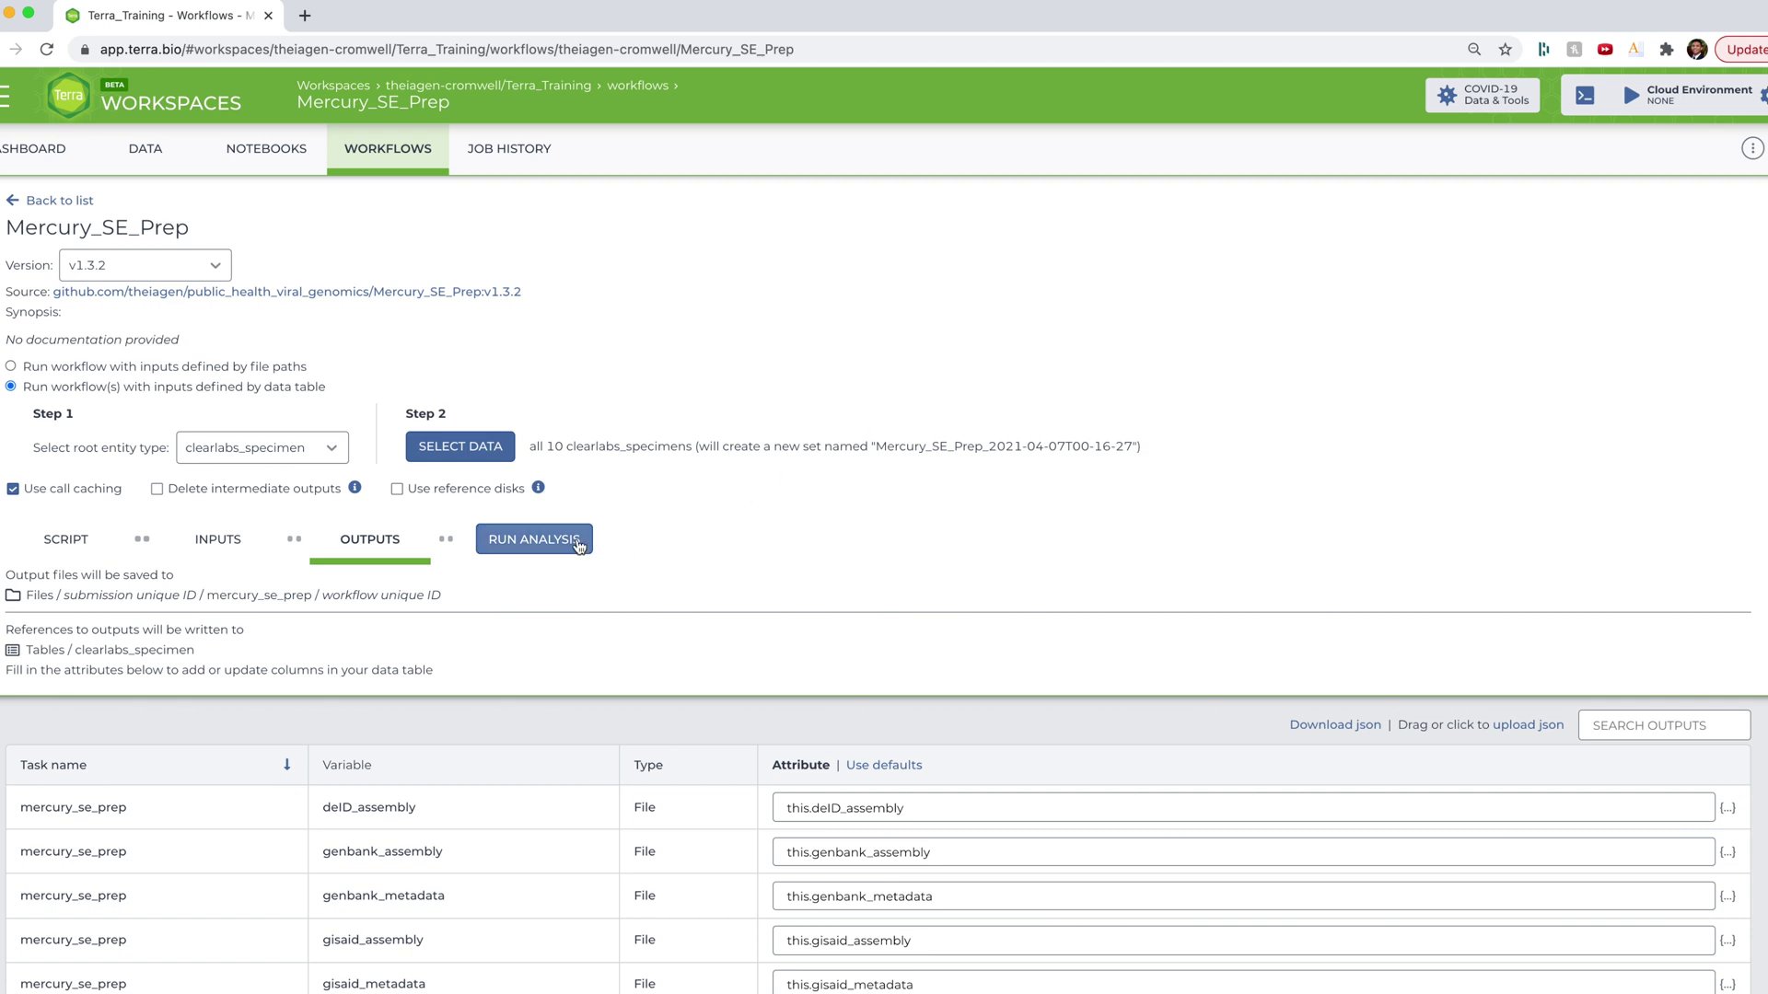
{"action": "left_click", "coordinate": [579, 544]}
{"action": "left_click", "coordinate": [1047, 270]}
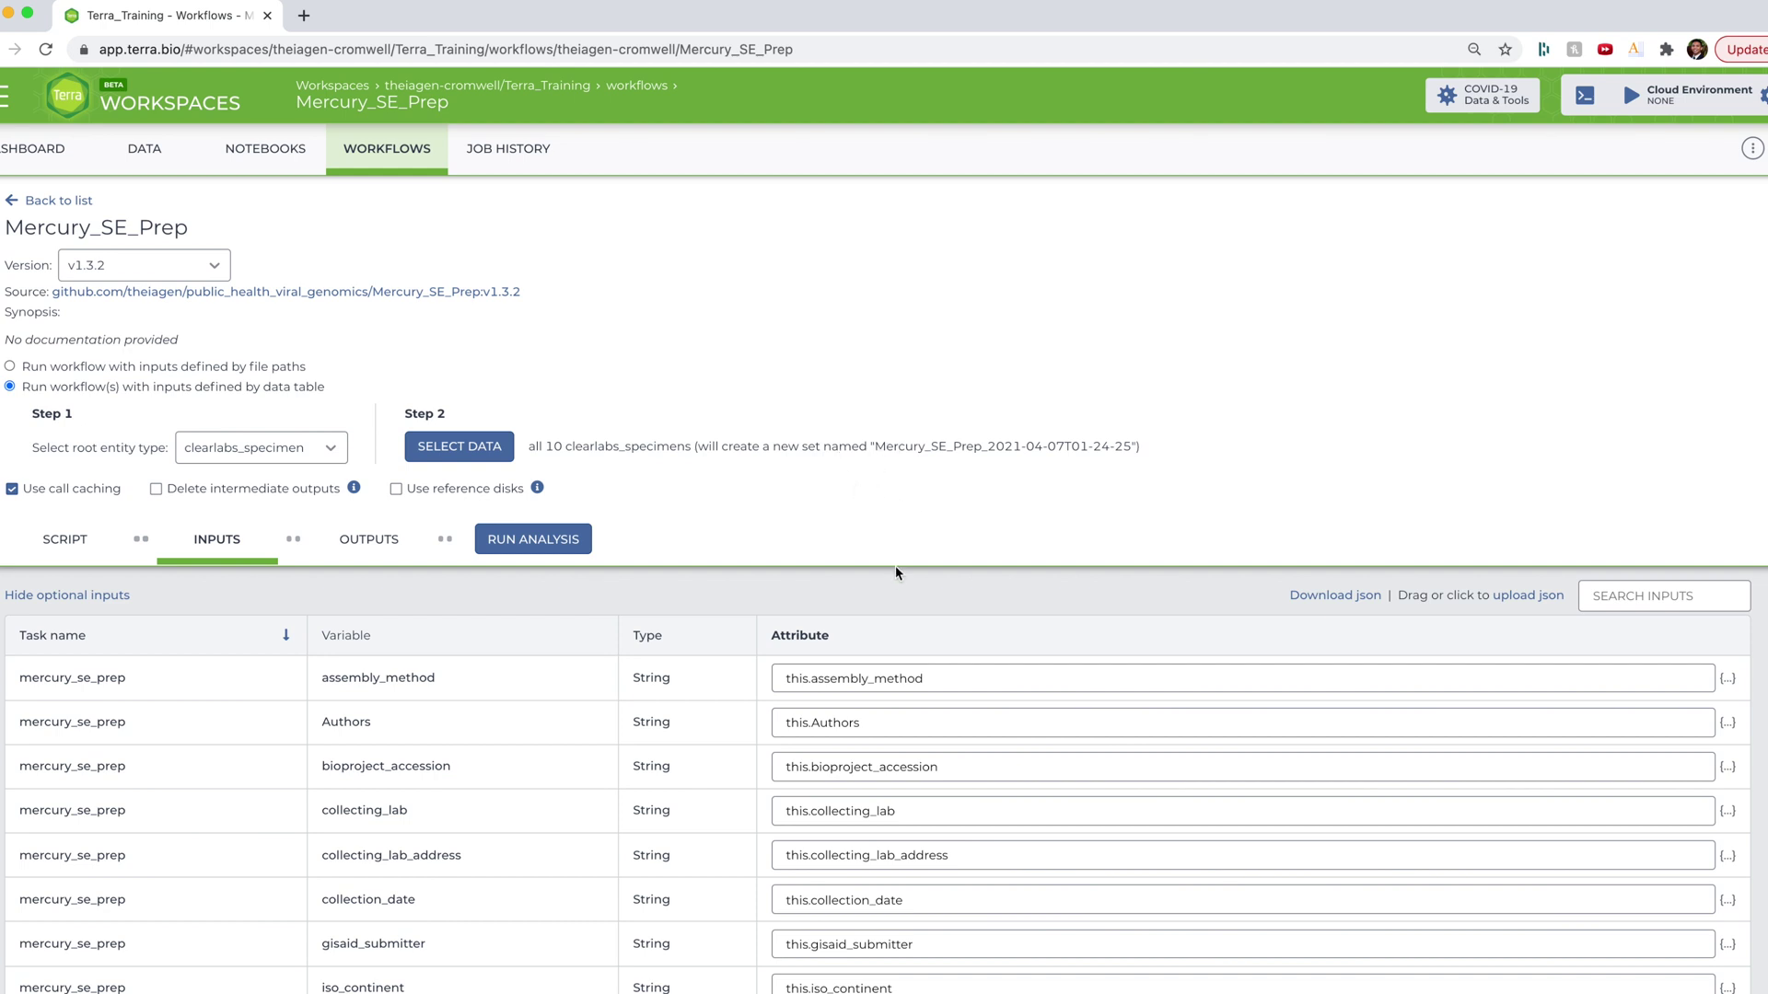
Scroll through the submission page to confirm all 10 clearlabs_specimen workflows Succeeded
{"action": "scroll", "coordinate": [895, 565], "scroll_direction": "down", "scroll_amount": 2}
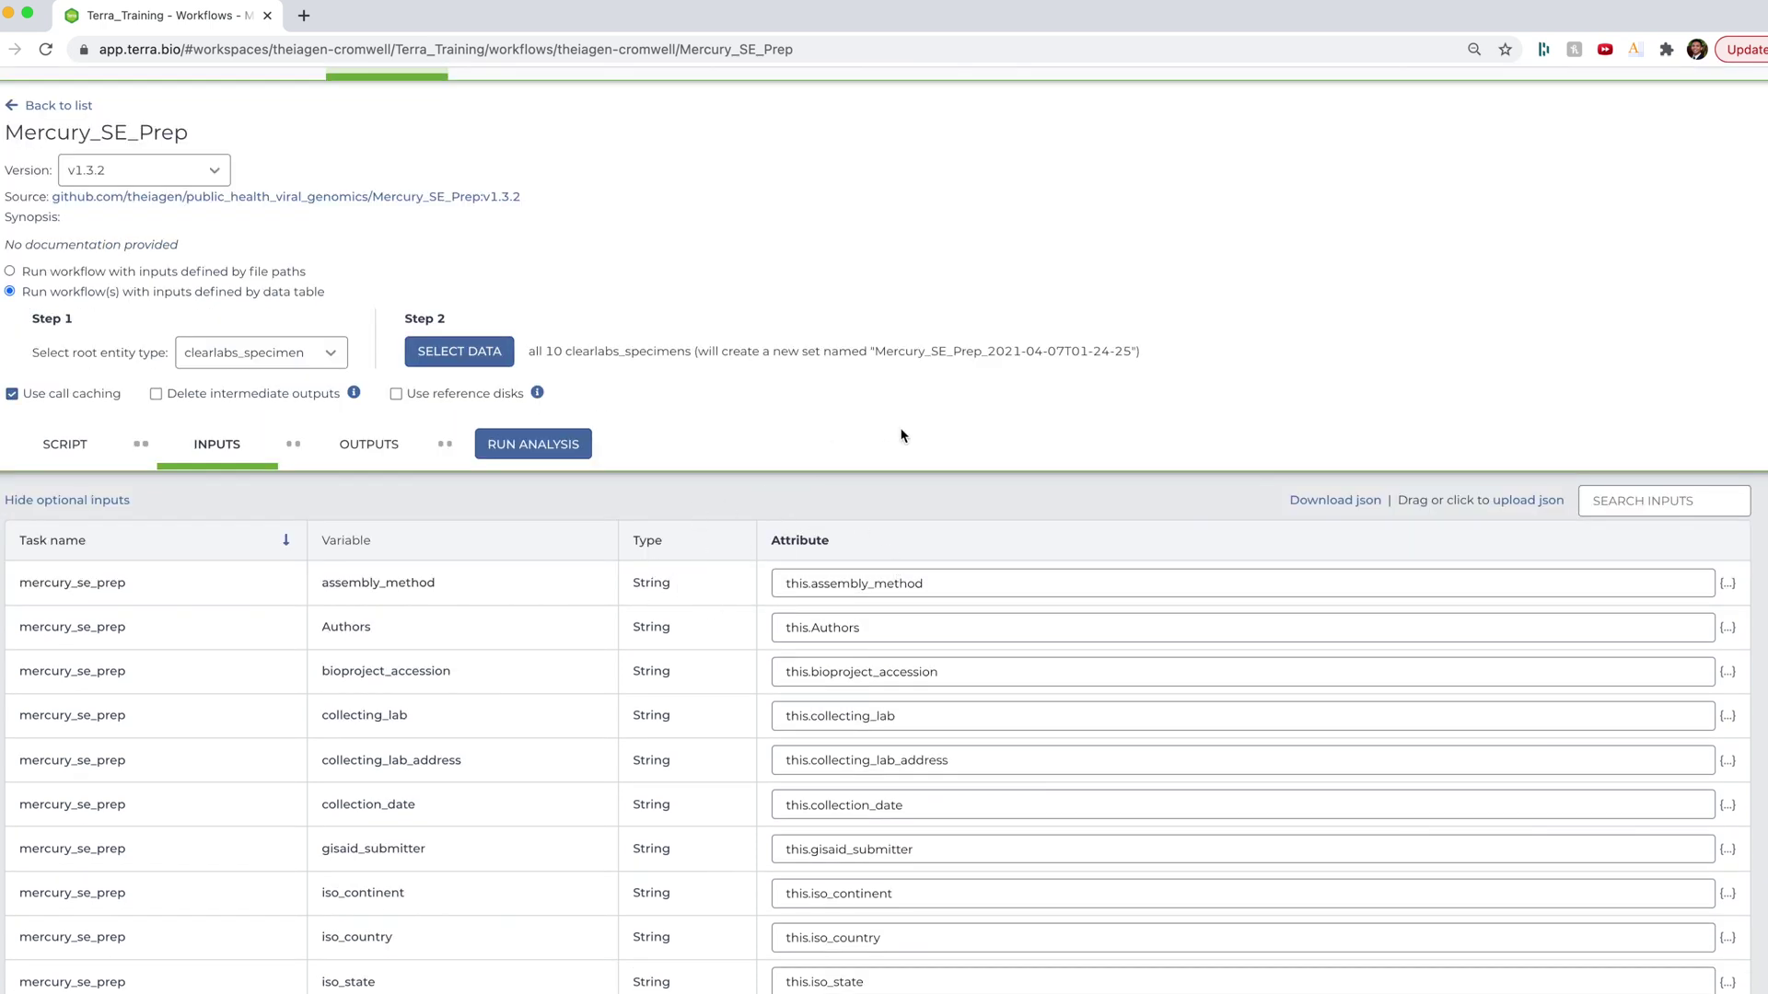
{"action": "scroll", "coordinate": [1022, 622], "scroll_direction": "down", "scroll_amount": 3}
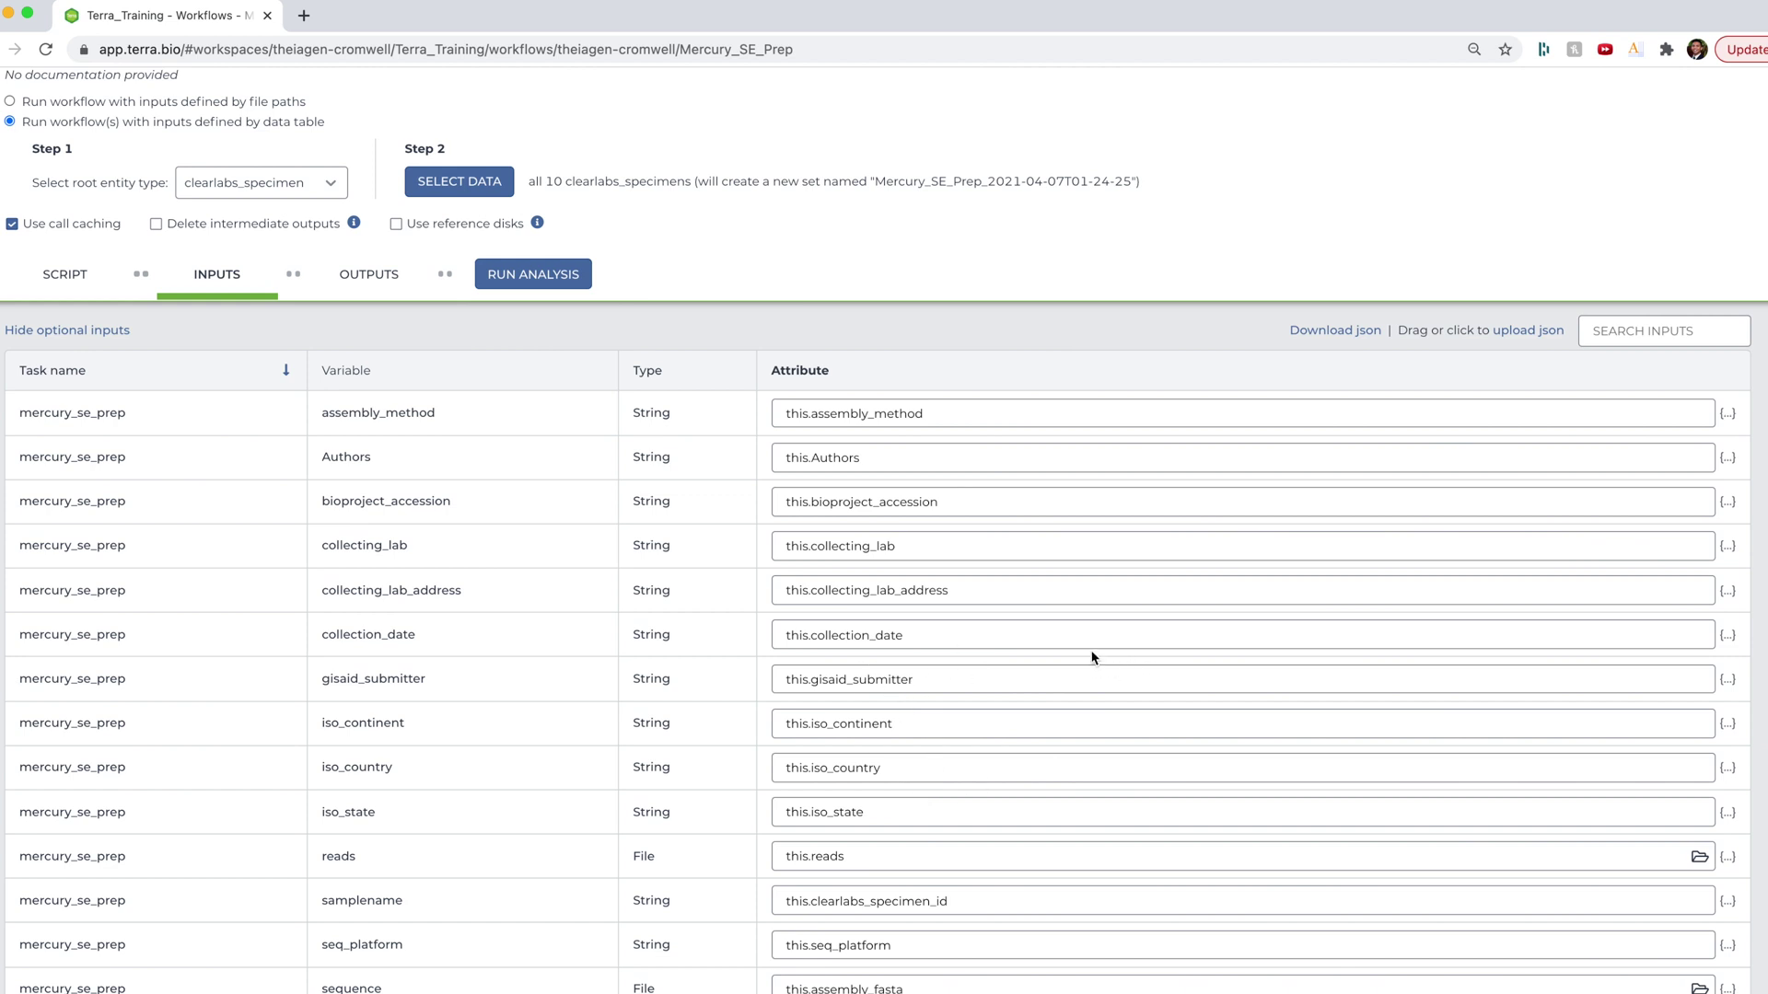
{"action": "scroll", "coordinate": [1092, 655], "scroll_direction": "up", "scroll_amount": 3}
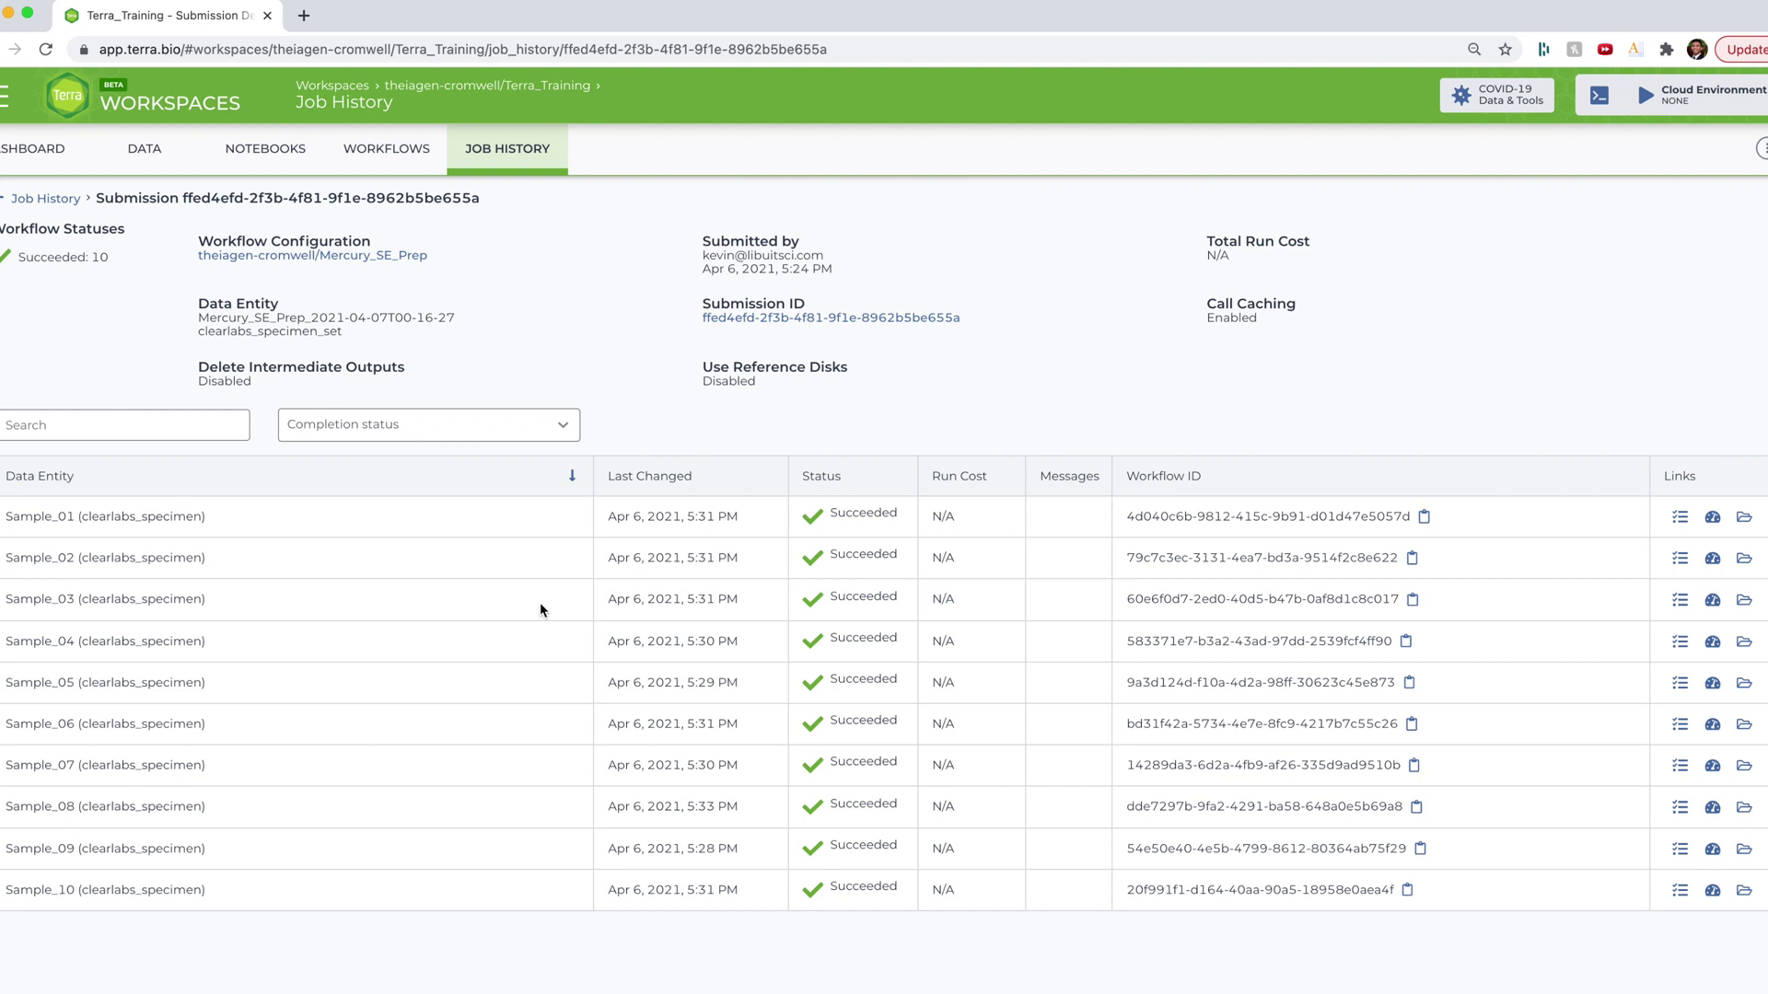
View the clearlabs_specimen table with its new GenBank and GISAID assembly and metadata columns
{"action": "left_click", "coordinate": [145, 149]}
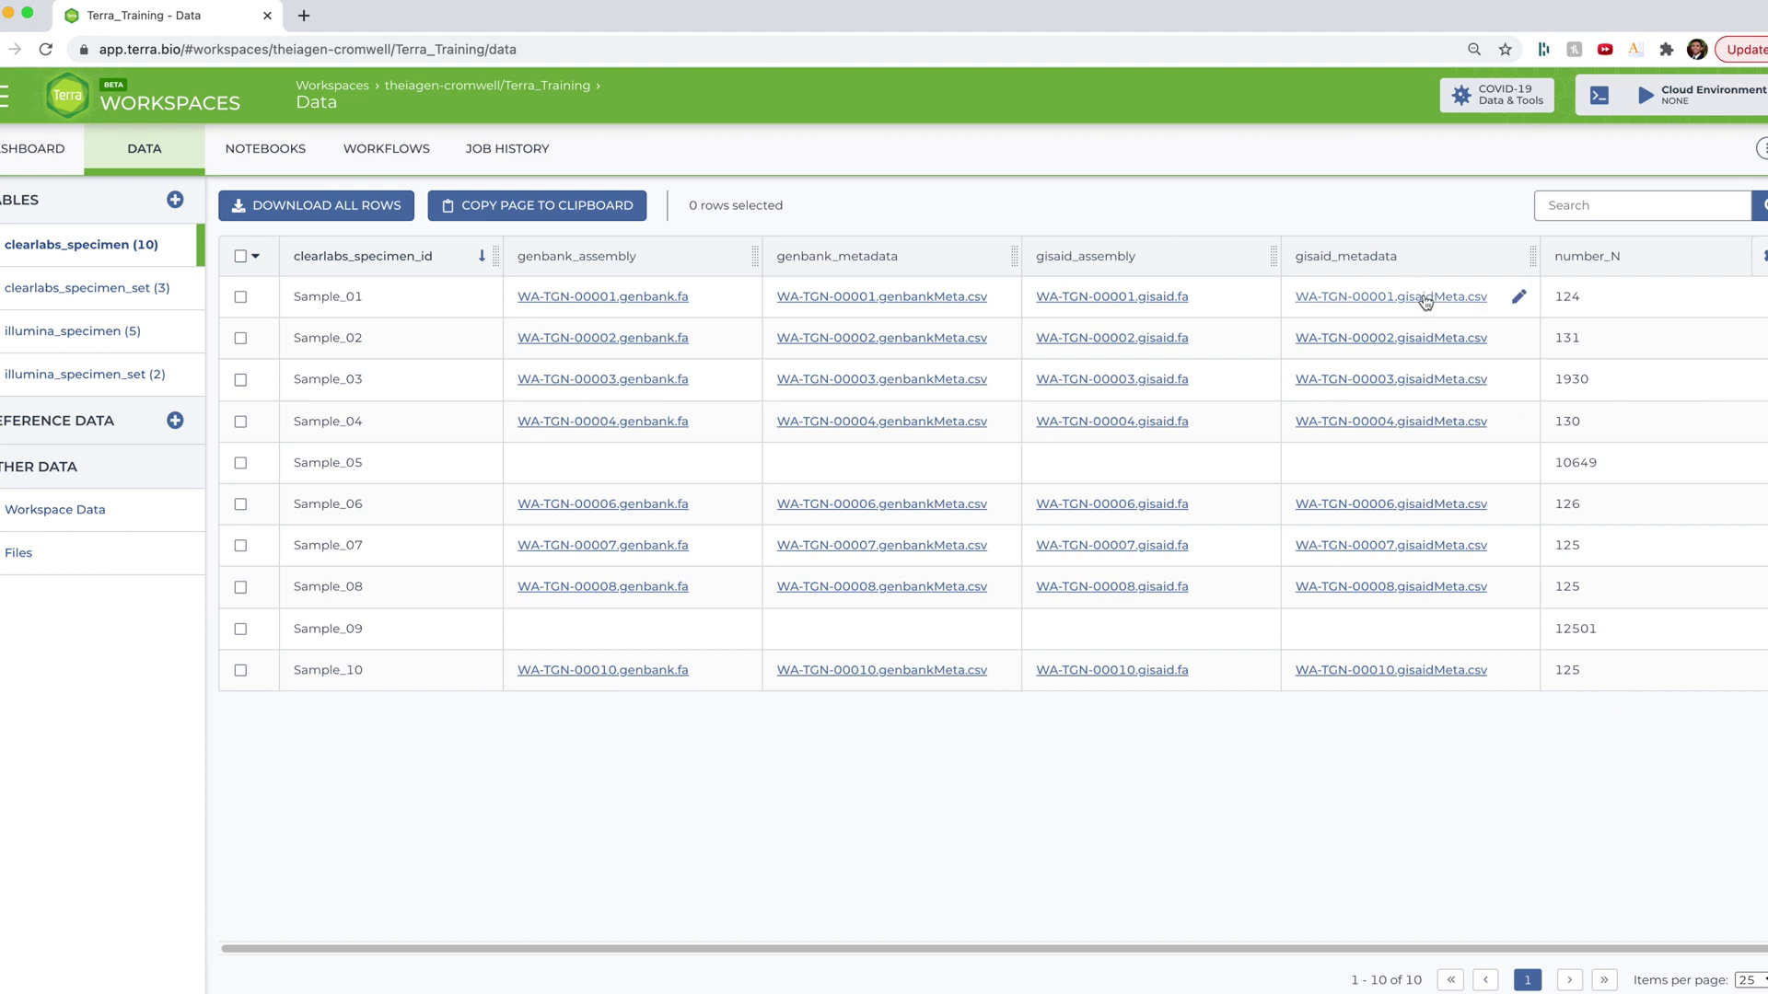
Download Sample_01's WA-TGN-00001.gisaidMeta.csv from File Details and view it in Excel
{"action": "left_click", "coordinate": [1425, 296]}
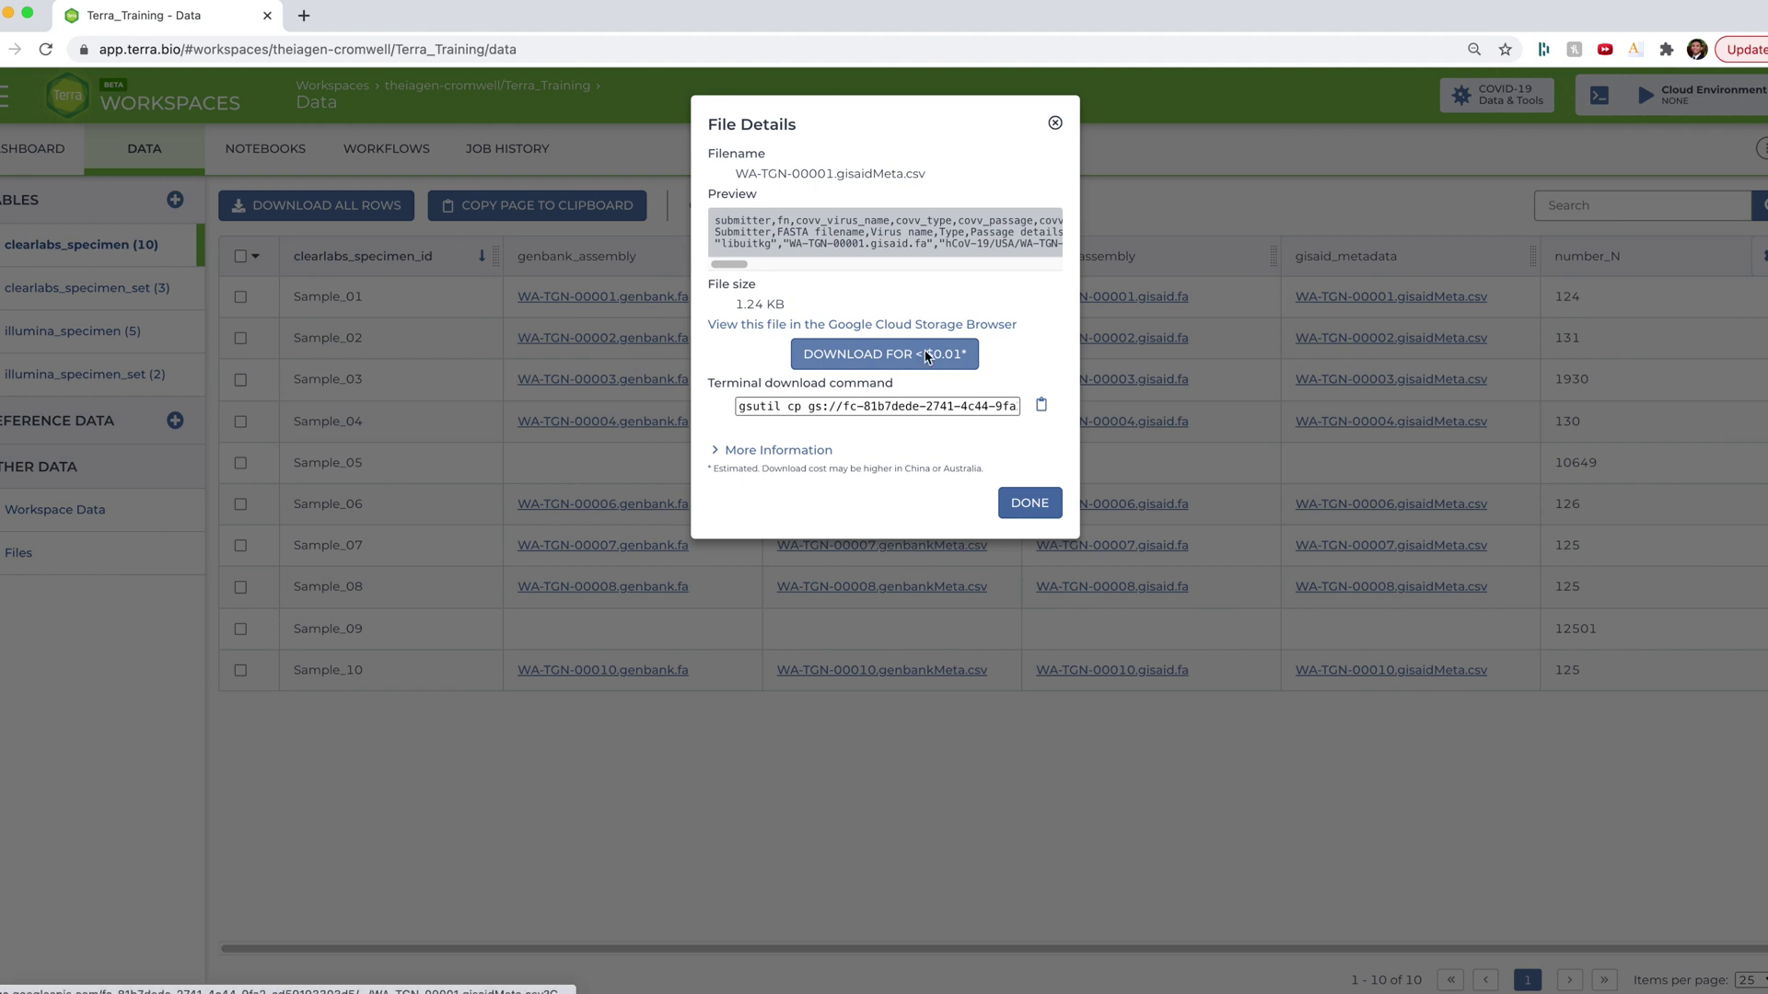
{"action": "left_click", "coordinate": [927, 355]}
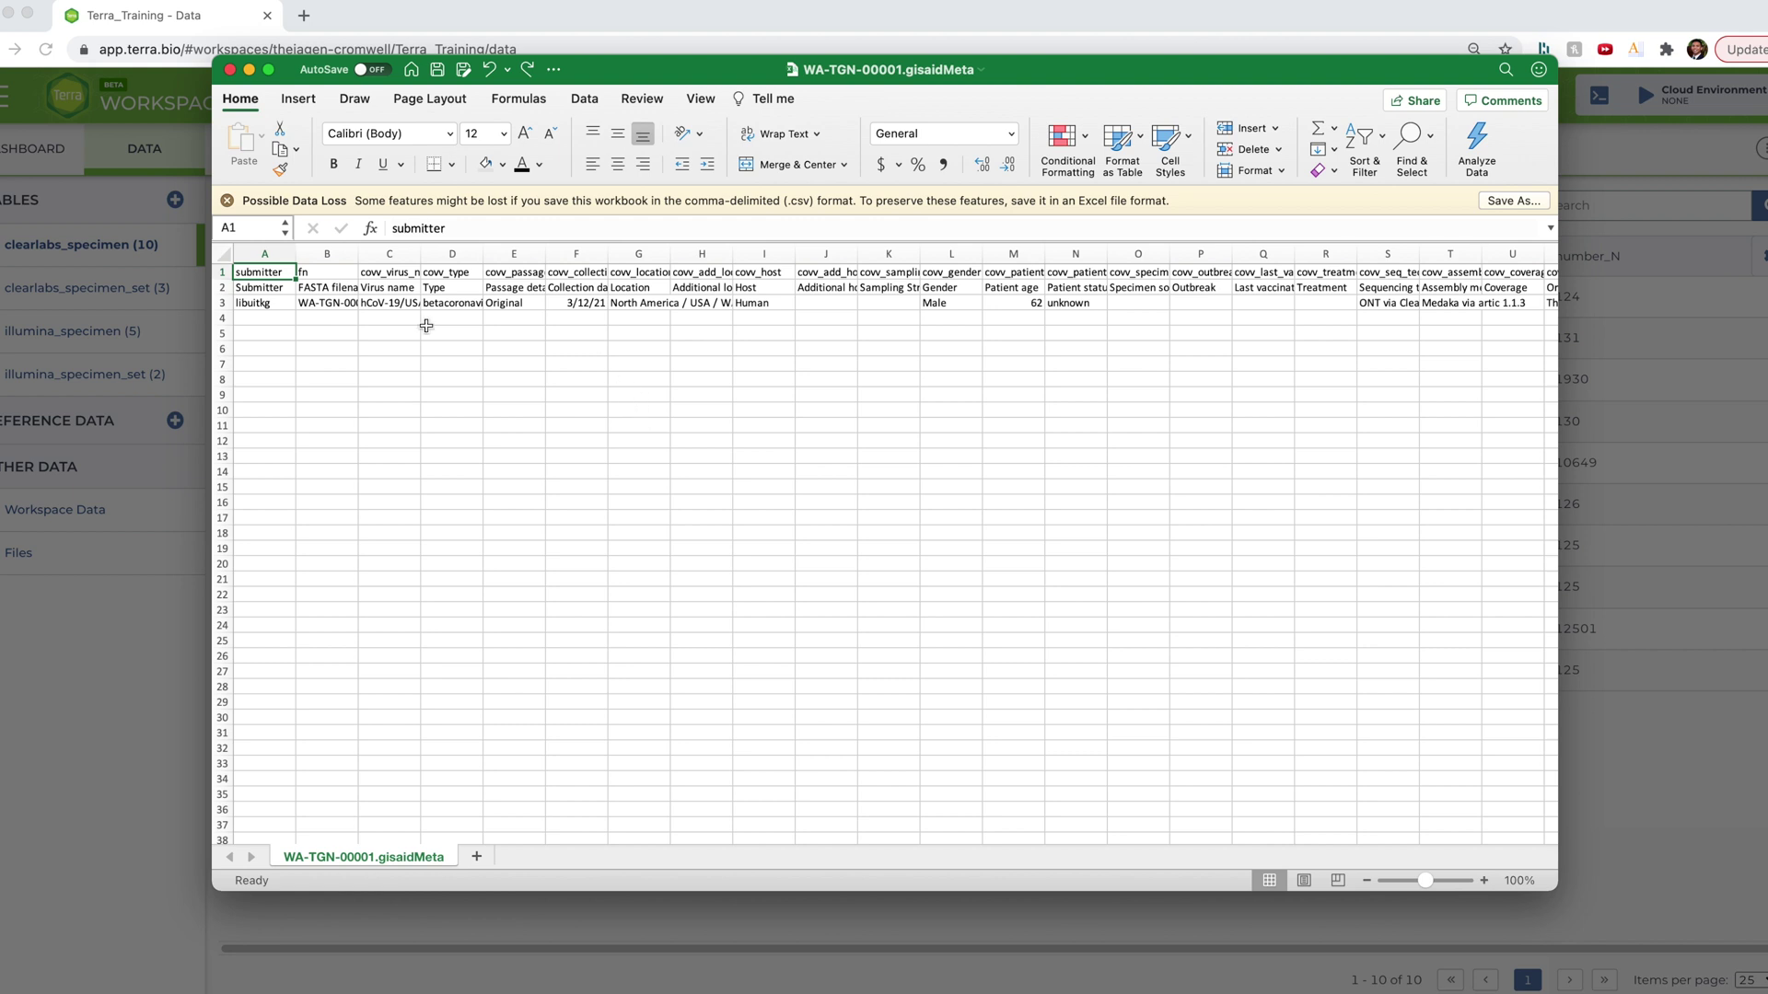
{"action": "left_click", "coordinate": [63, 727]}
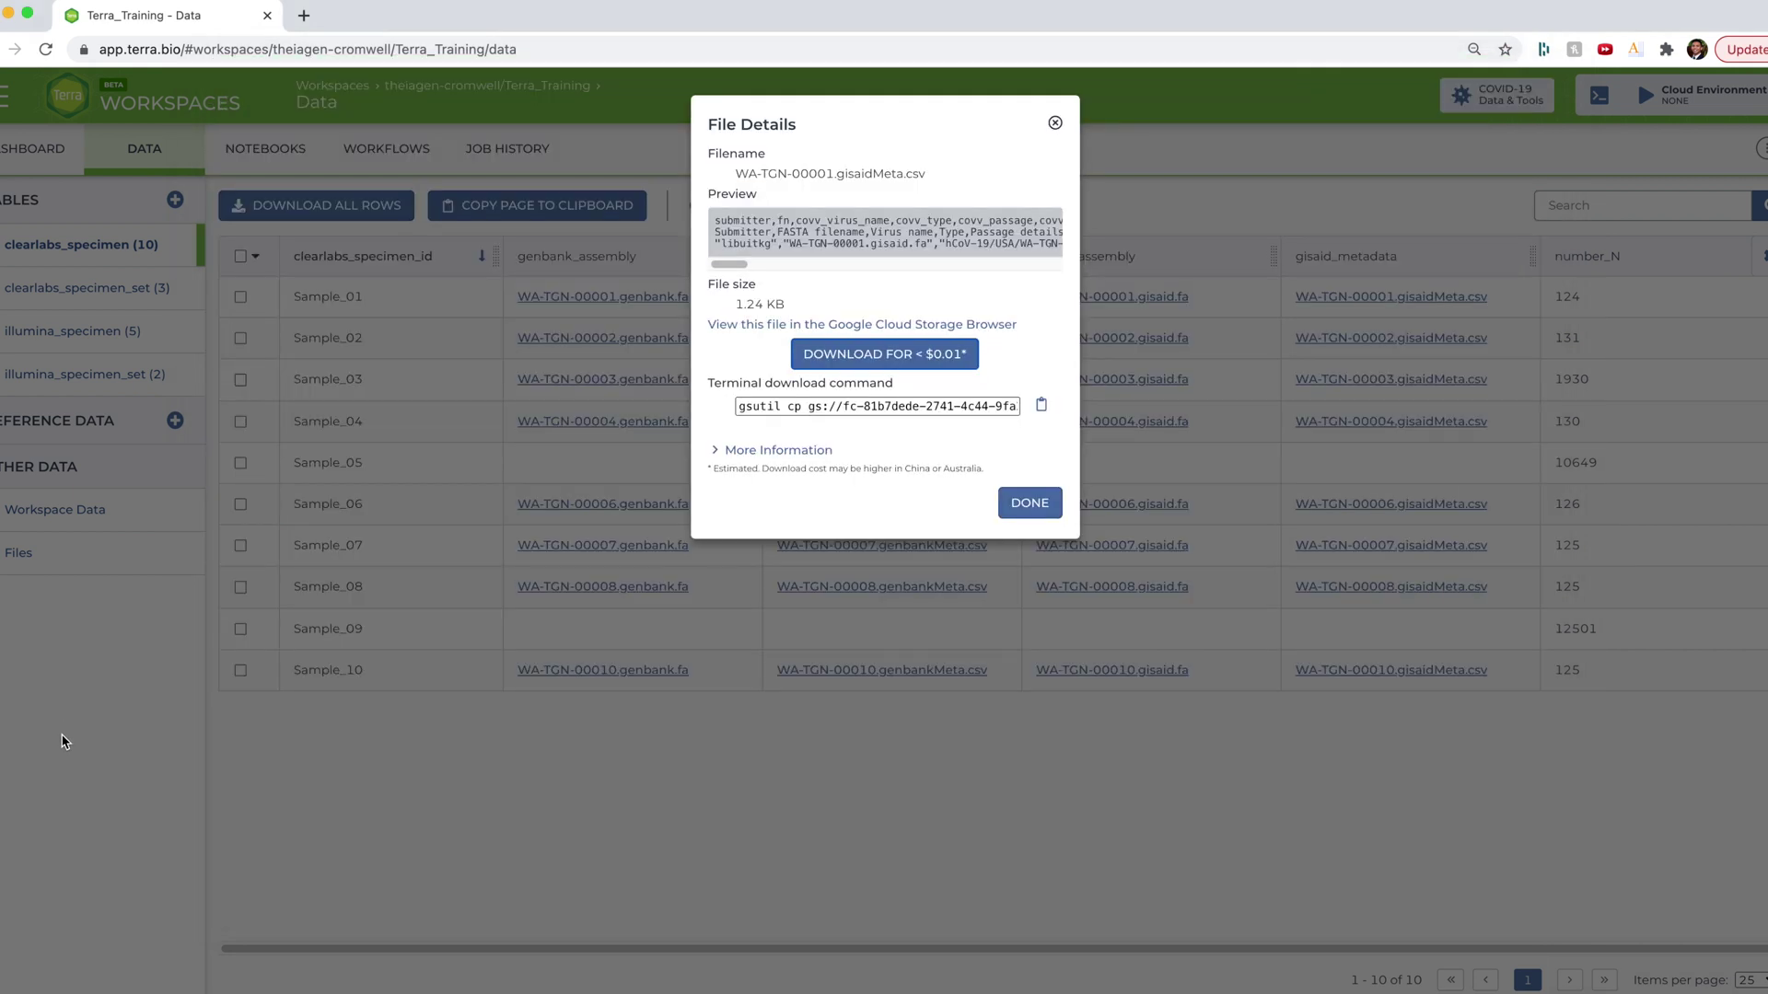
Close the File Details dialog to return to the clearlabs_specimen table
{"action": "left_click", "coordinate": [1054, 124]}
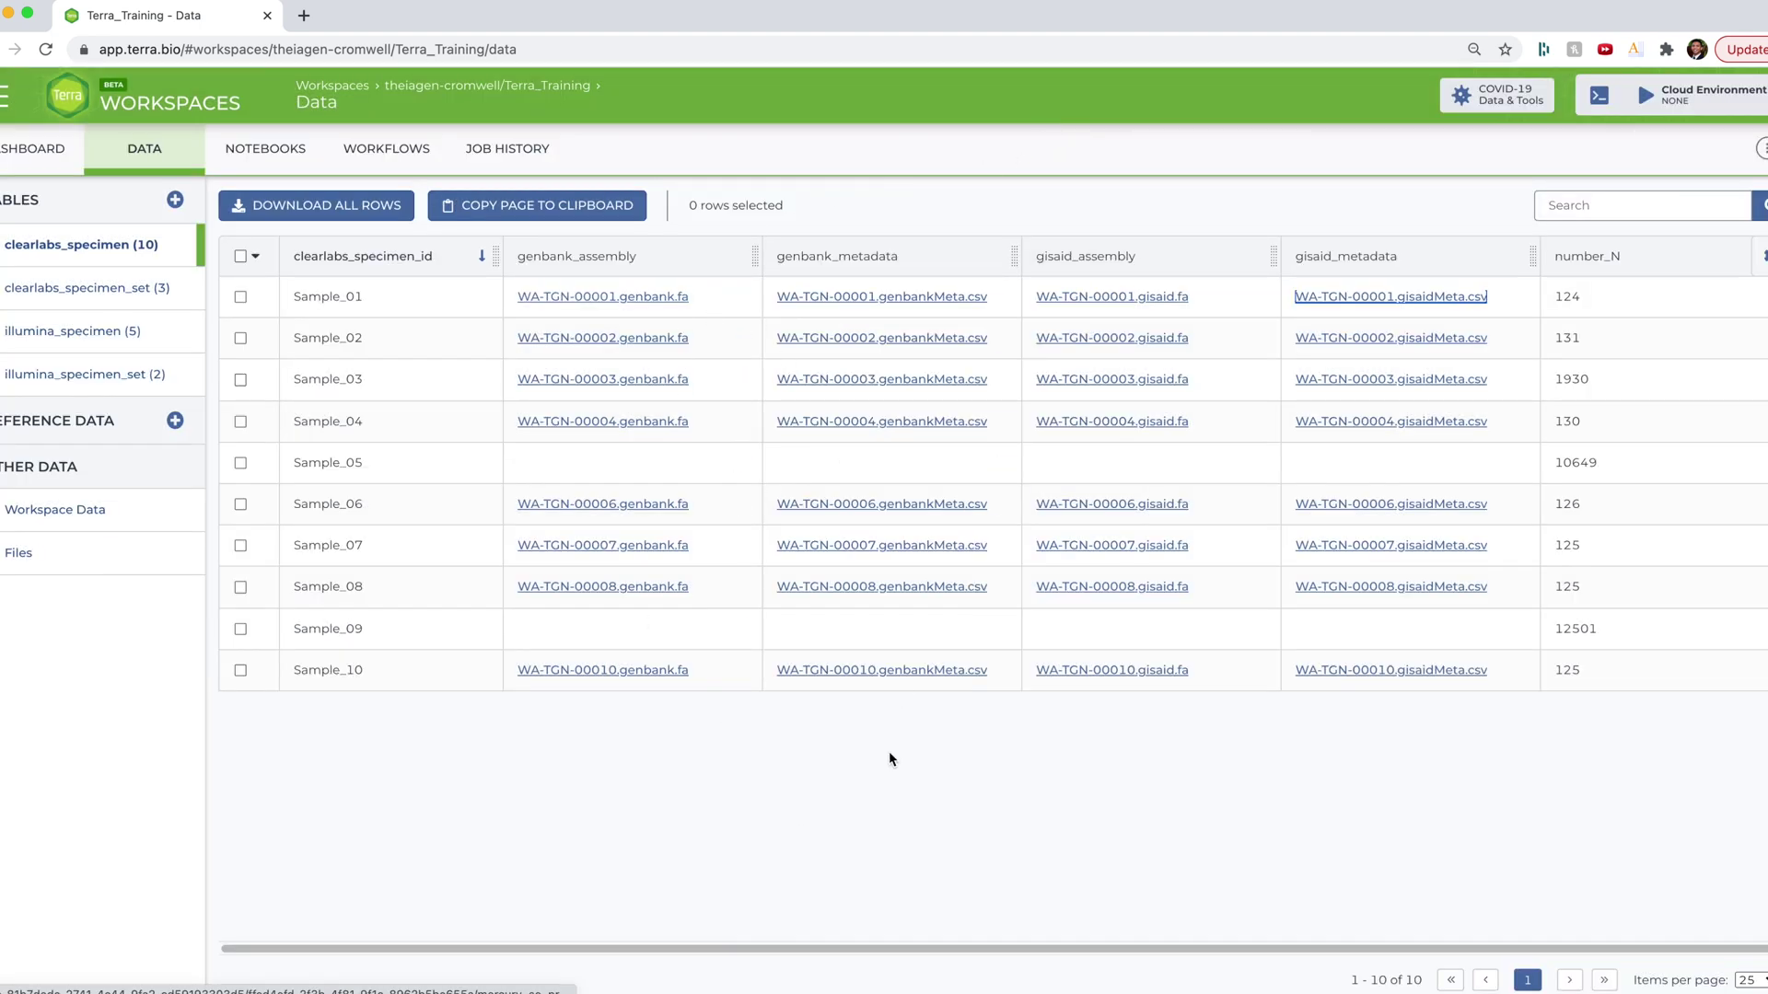